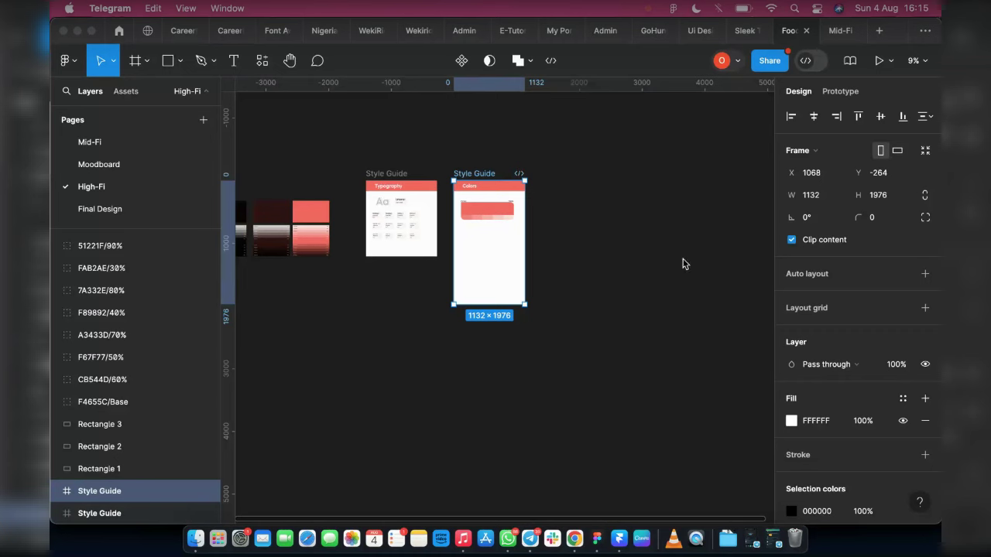
# - Examine the color palettes, the Typography and Colors style guide frames, and the Nigeria WareHouse reference file
pyautogui.click(458, 156)
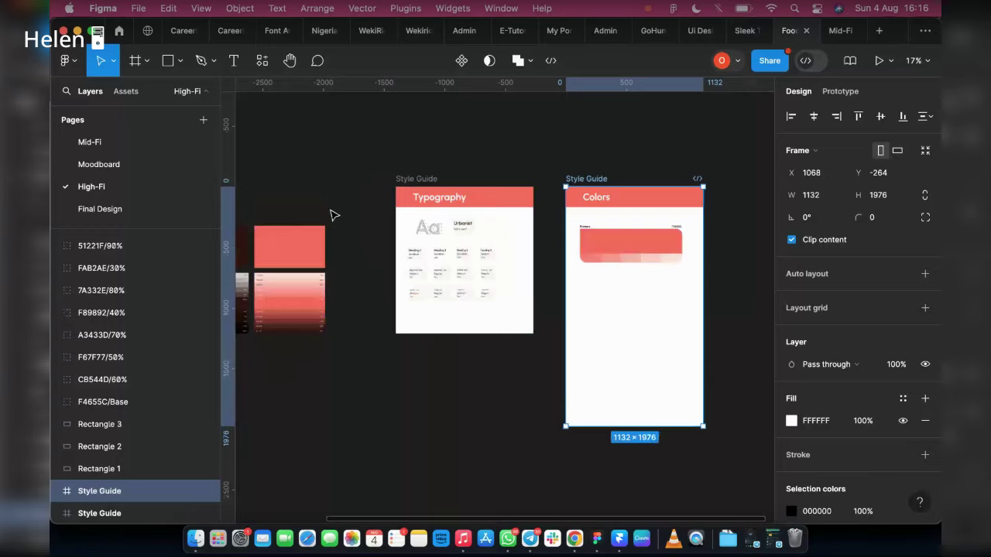
pyautogui.hscroll(-5, 418, 232)
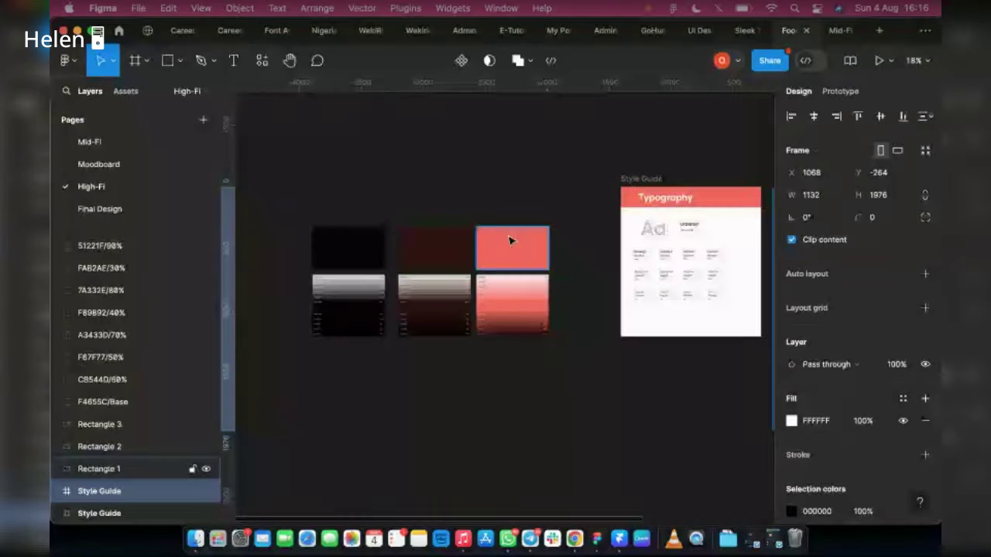
pyautogui.click(509, 241)
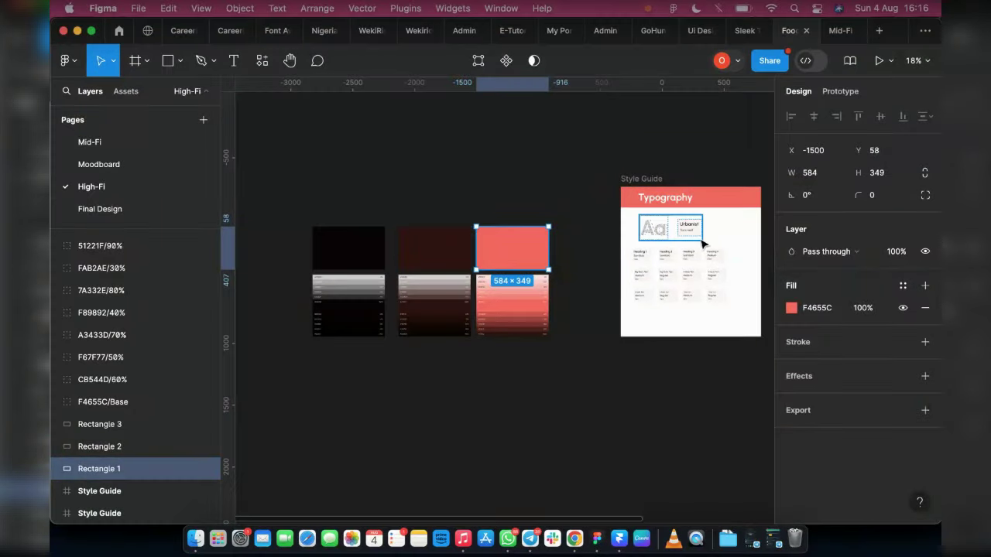
pyautogui.hscroll(3, 764, 248)
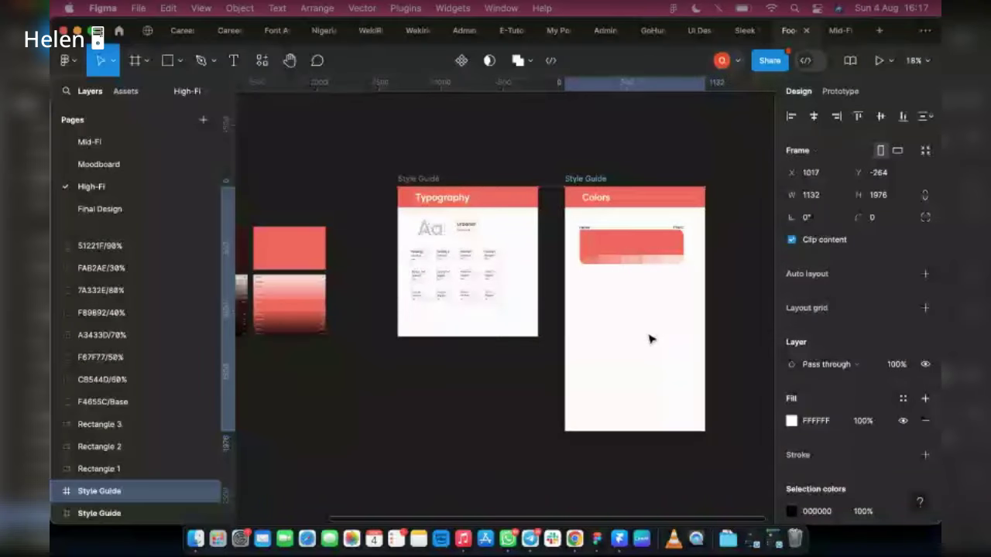
pyautogui.click(650, 339)
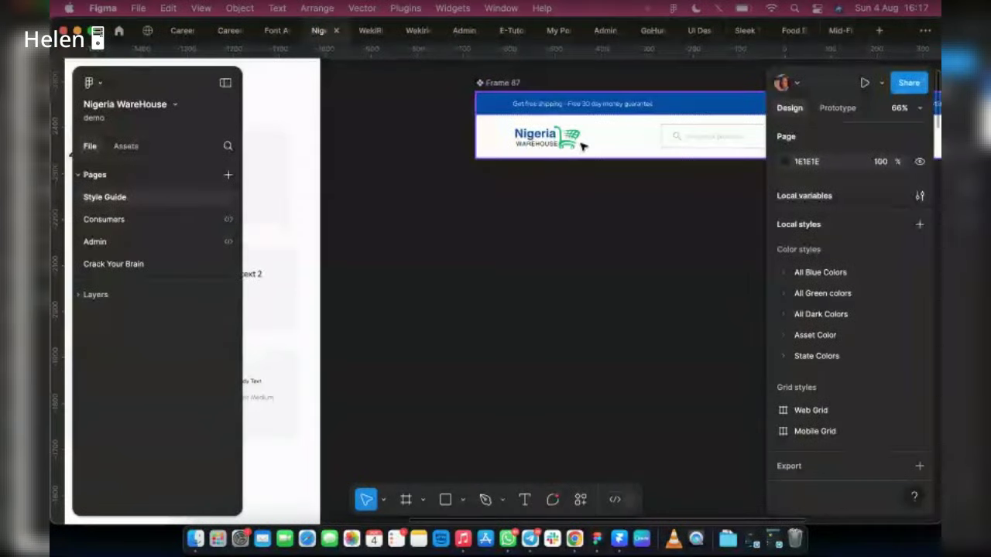
pyautogui.hscroll(-3, 529, 179)
pyautogui.hscroll(-5, 526, 180)
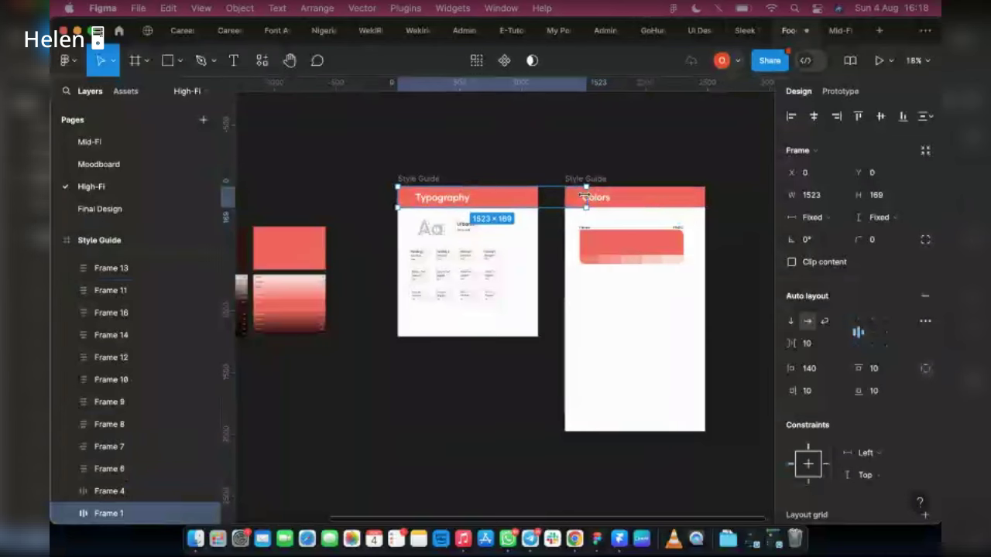
# - Resize the Typography frame's header bar to a width of 1133 so it fits the frame
pyautogui.moveTo(586, 198); pyautogui.dragTo(538, 199)
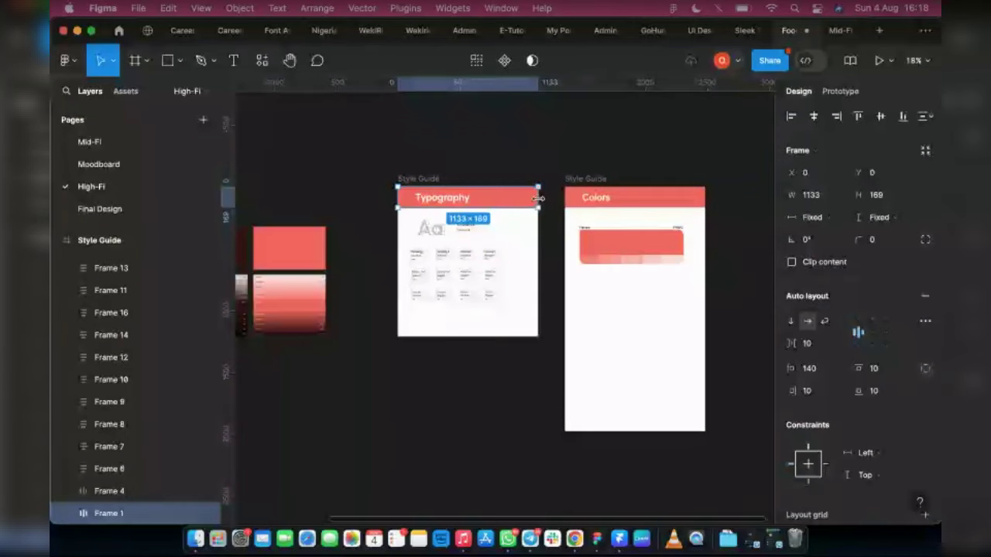
pyautogui.click(551, 215)
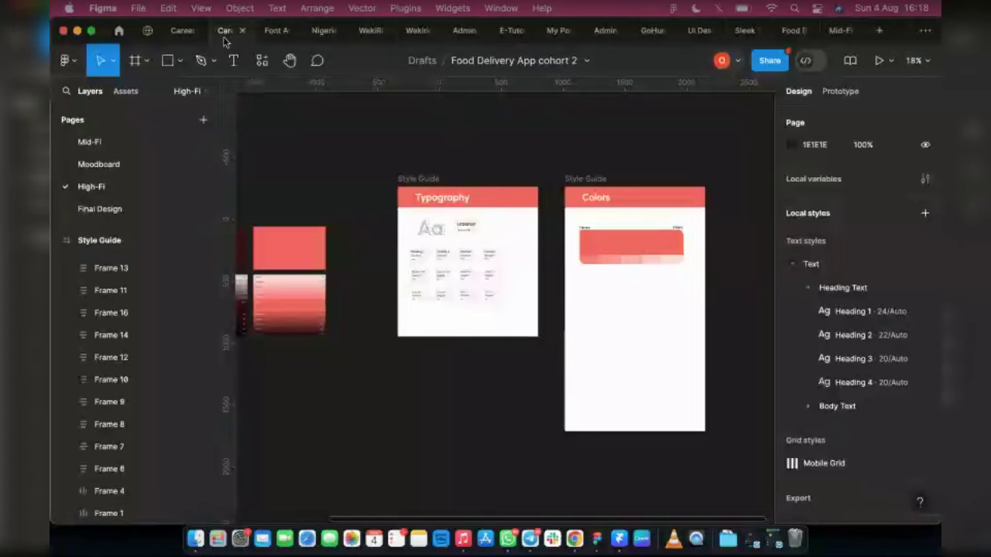
# - Check the status and dark color swatches in the CareerEx Project Platform style guide and return to the food delivery file
pyautogui.click(221, 32)
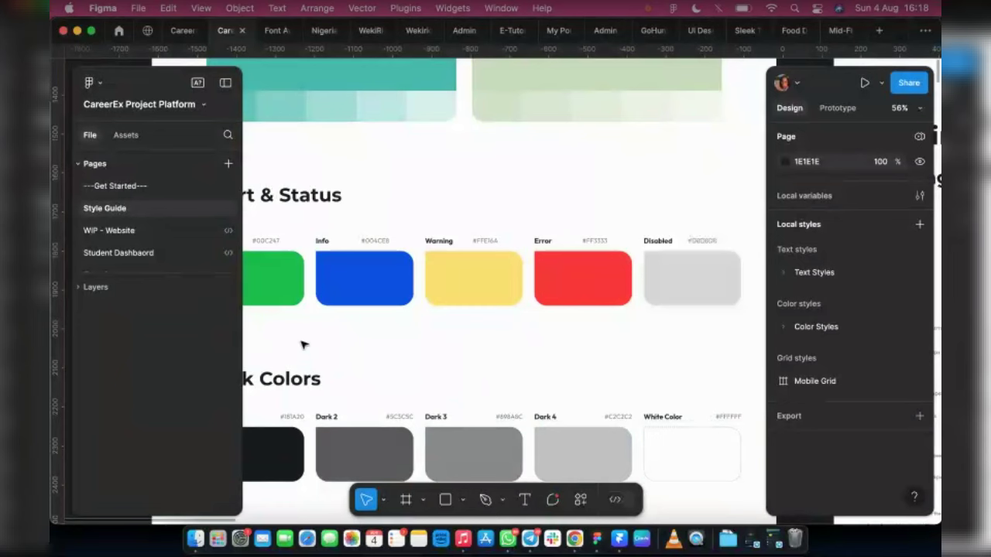
pyautogui.moveTo(784, 35)
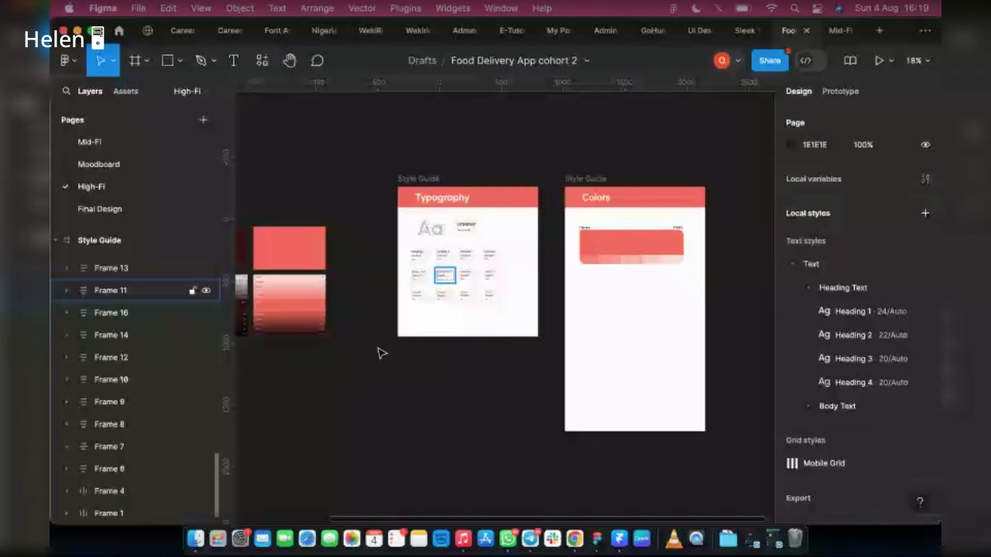
pyautogui.hscroll(-3, 289, 245)
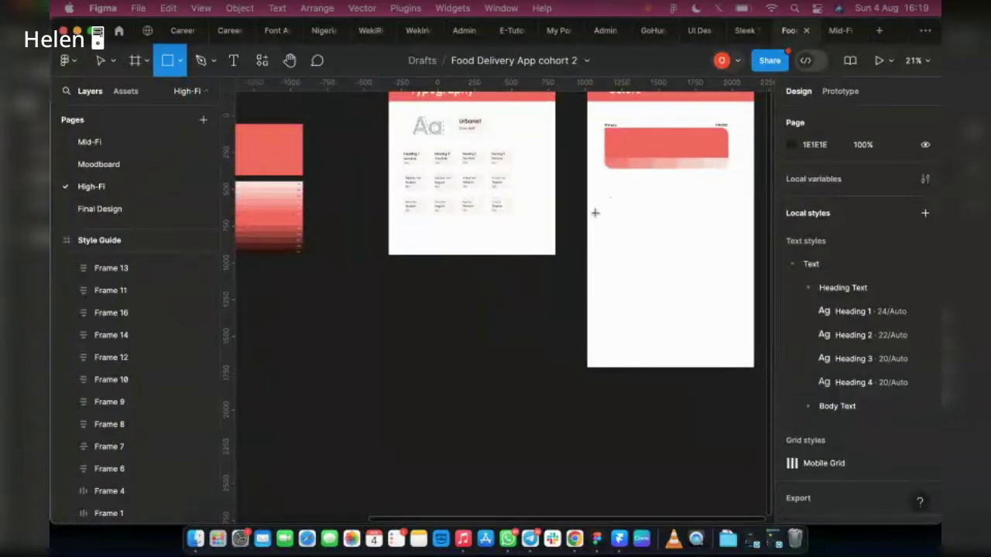
# - Draw a rectangle about 223 × 139 below the primary swatch in the Colors frame and place it at X 89, Y 878
pyautogui.scroll(3, 664, 276)
pyautogui.scroll(2, 674, 237)
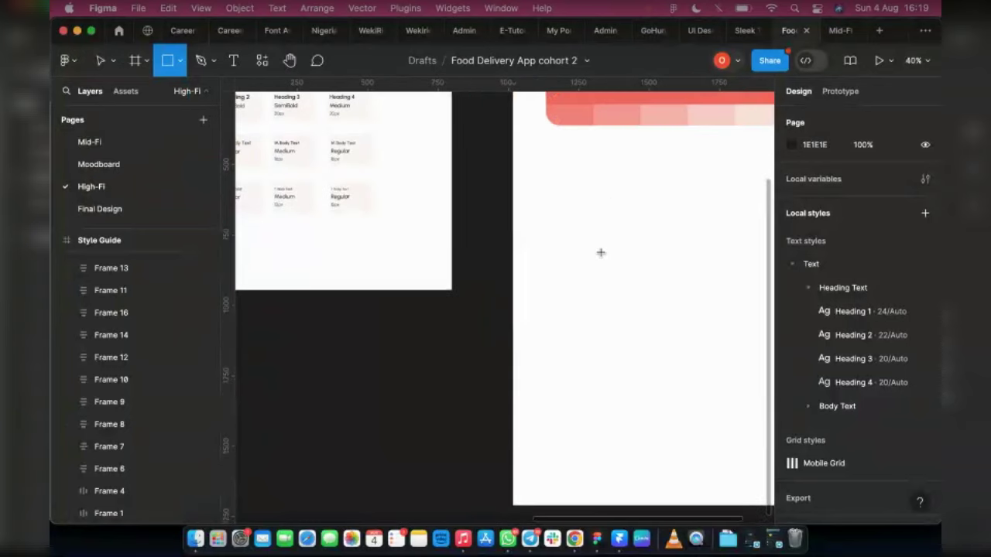
pyautogui.moveTo(529, 197); pyautogui.dragTo(593, 236)
pyautogui.hscroll(3, 565, 232)
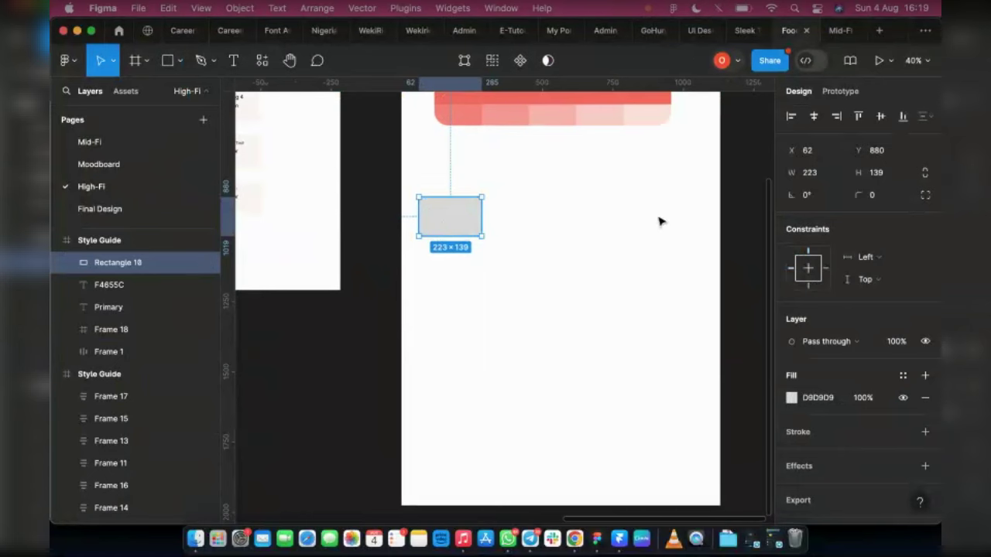
pyautogui.scroll(3, 520, 148)
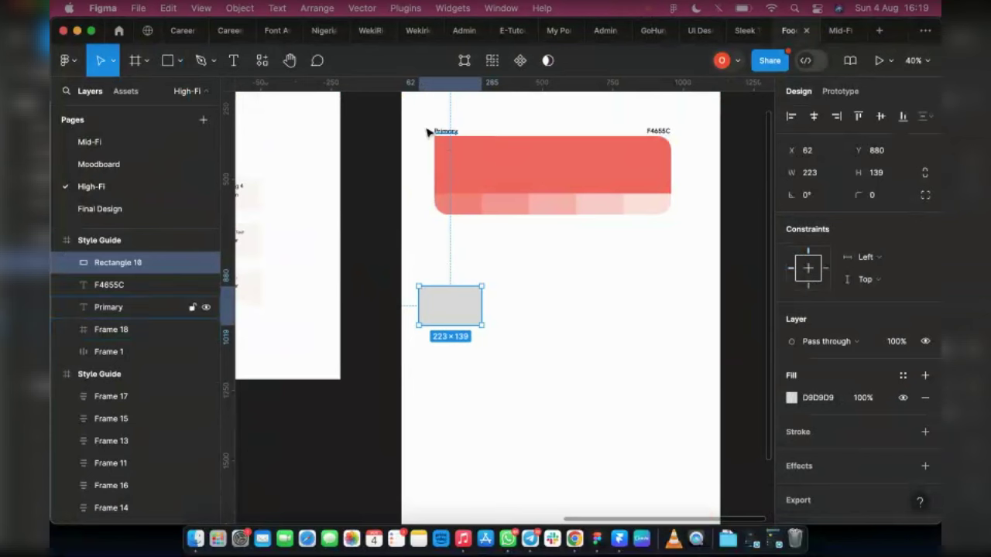
pyautogui.moveTo(453, 307); pyautogui.dragTo(450, 309)
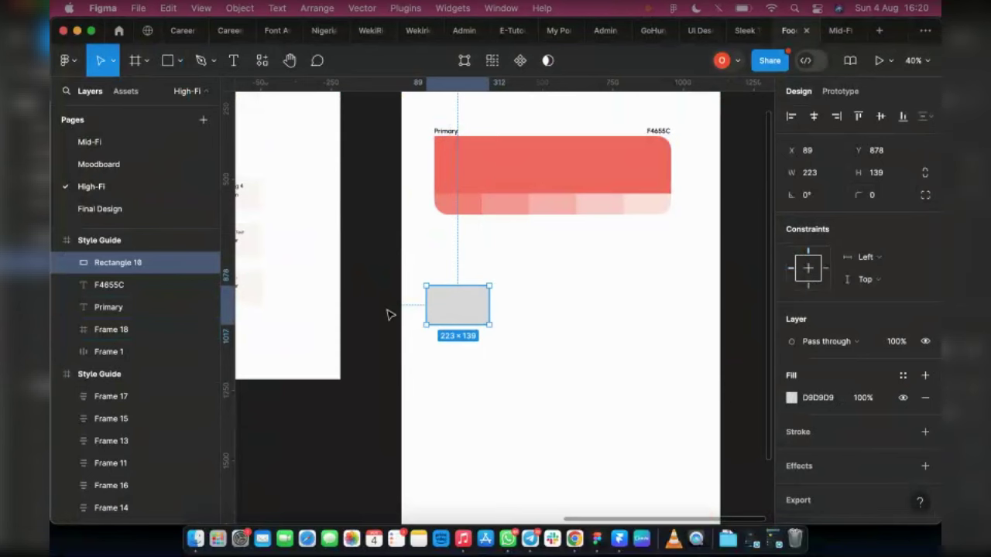
# - Open the individual corner radius settings of the gray rectangle and move them clear of the shape
pyautogui.scroll(10, 427, 312)
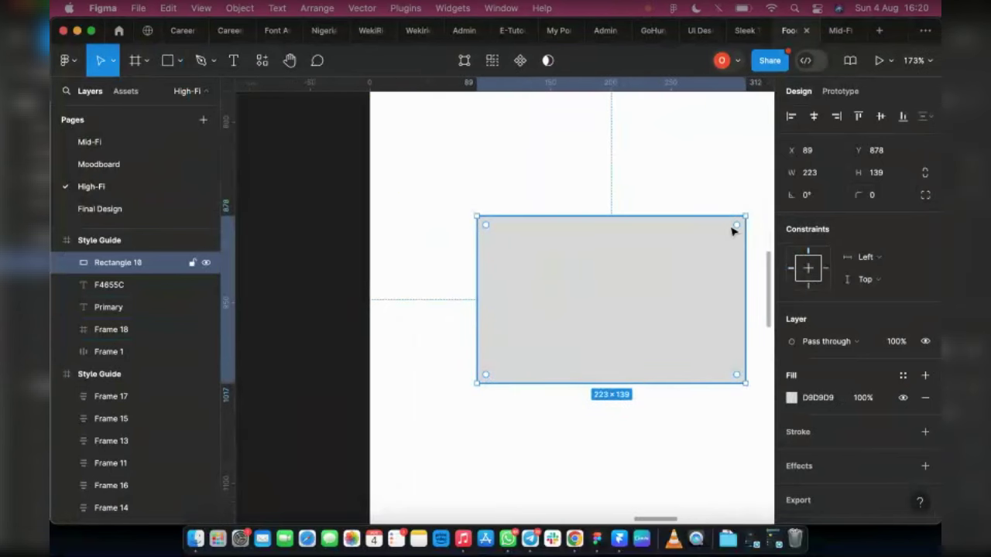
pyautogui.moveTo(739, 228)
pyautogui.mouseDown()
pyautogui.moveTo(682, 253)
pyautogui.moveTo(628, 299)
pyautogui.moveTo(727, 226)
pyautogui.moveTo(748, 236)
pyautogui.moveTo(749, 224)
pyautogui.mouseUp()
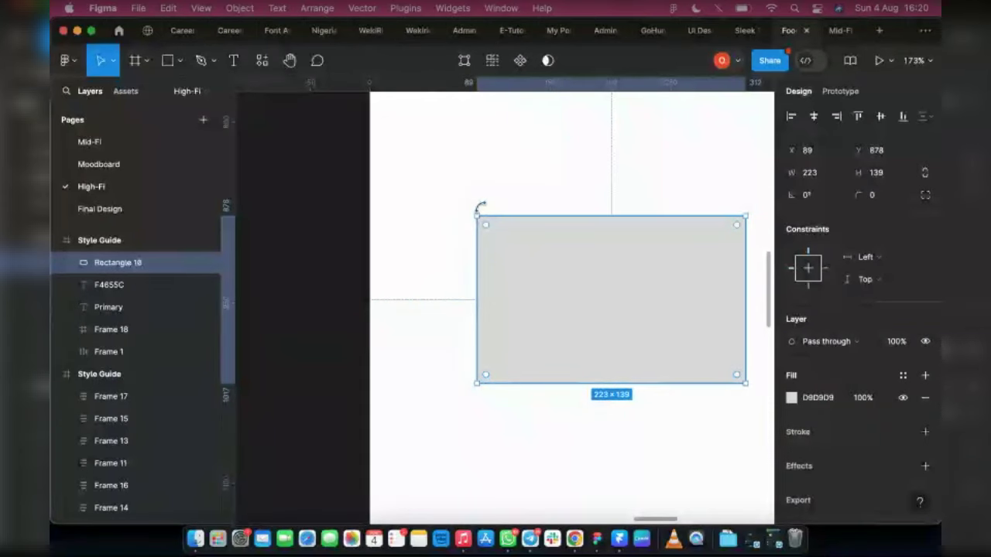
pyautogui.click(926, 197)
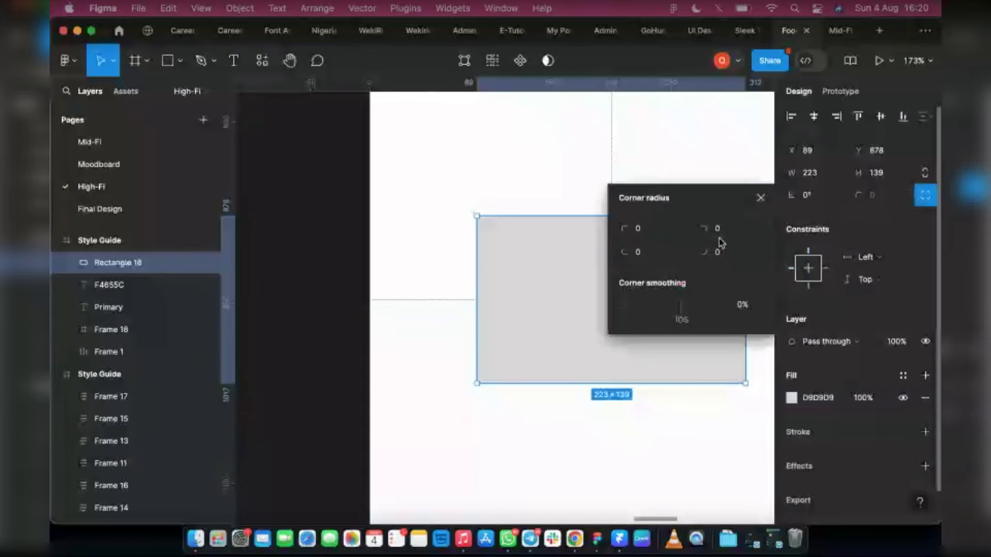
pyautogui.moveTo(681, 197); pyautogui.dragTo(627, 195)
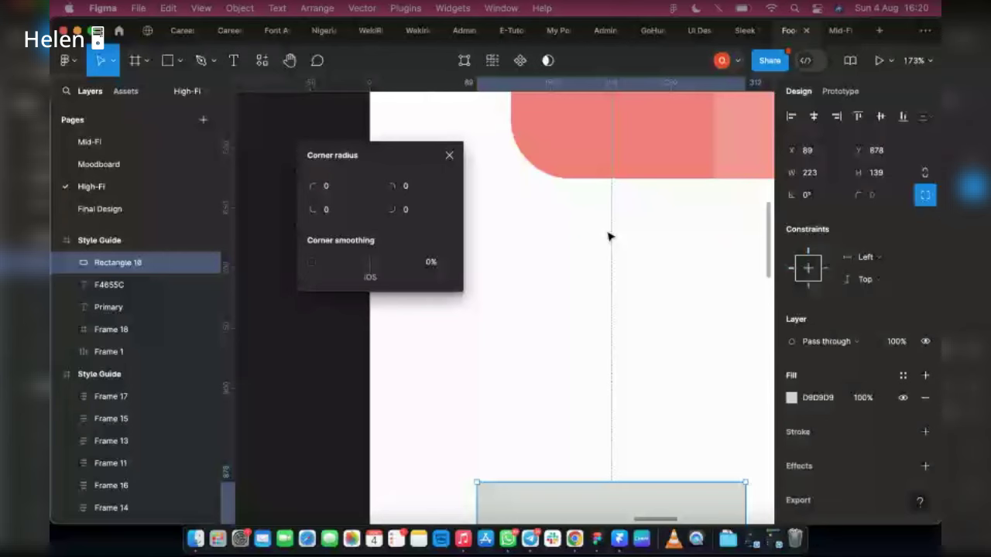
pyautogui.scroll(-5, 609, 236)
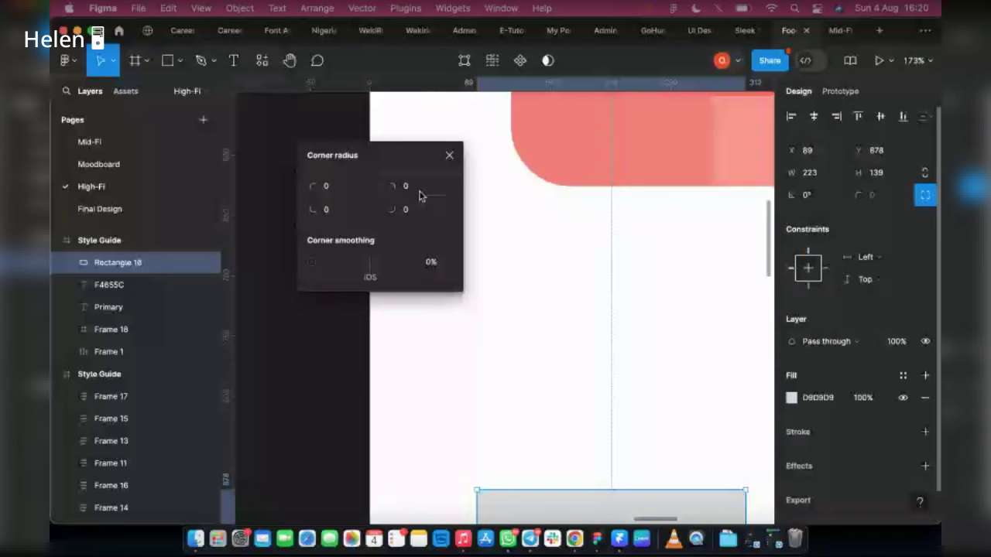
# - Set the gray rectangle's top-right corner radius to 50
pyautogui.click(419, 190)
pyautogui.write('60')
pyautogui.scroll(-3, 586, 328)
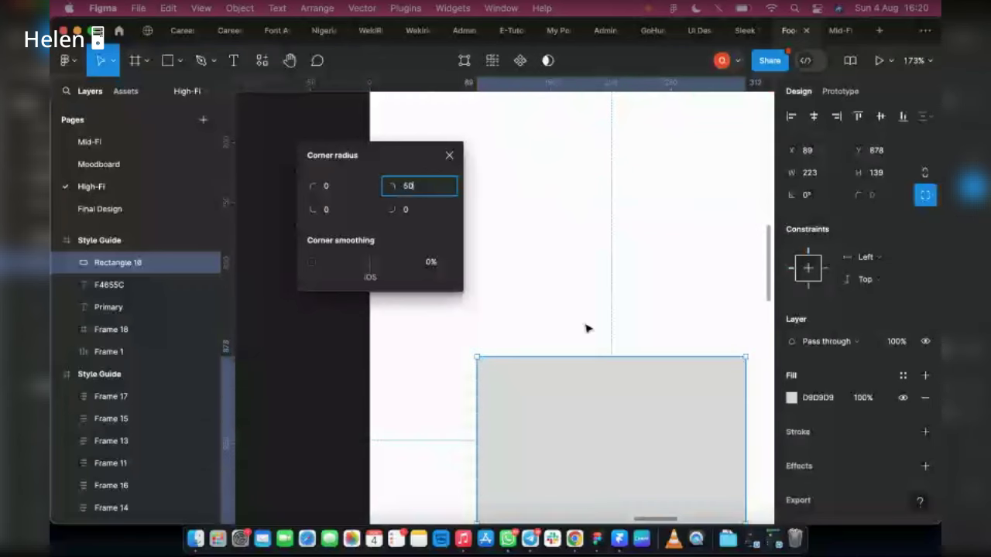
pyautogui.press('Return')
pyautogui.scroll(-2, 569, 303)
# - Set the gray rectangle's top-right, bottom-right and bottom-left corner radii to 20, keeping the top-left corner square
pyautogui.click(429, 190)
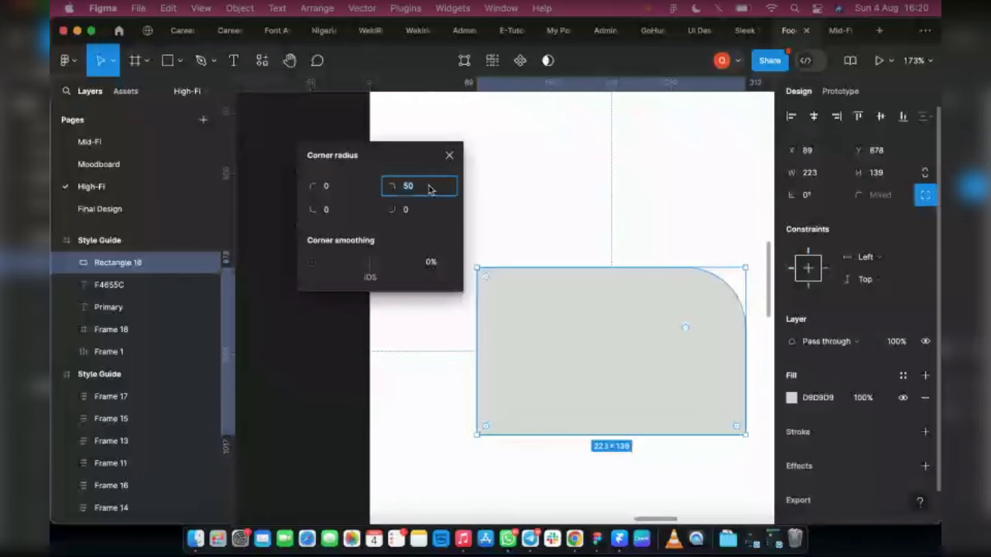
pyautogui.write('20')
pyautogui.press('Return')
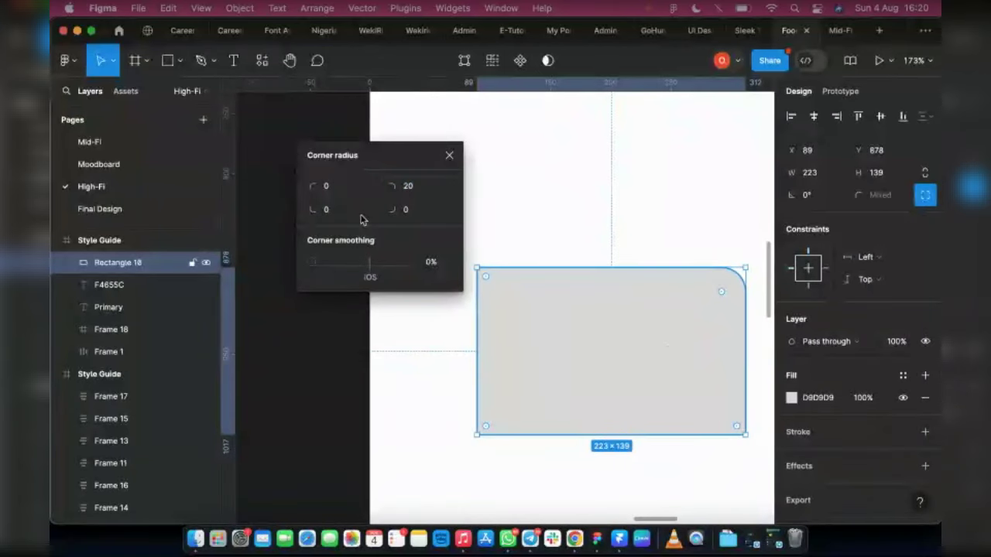
pyautogui.click(408, 212)
pyautogui.write('20')
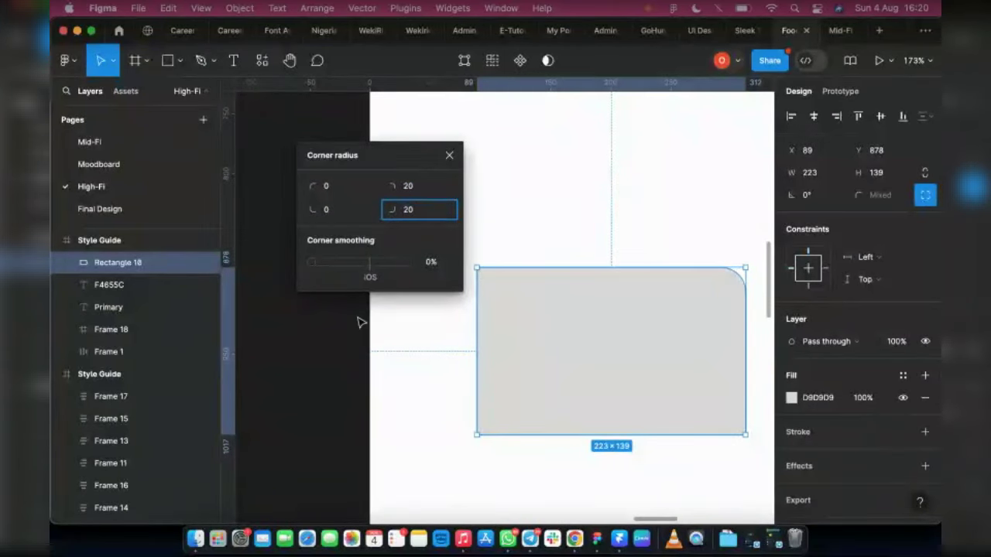
pyautogui.click(334, 212)
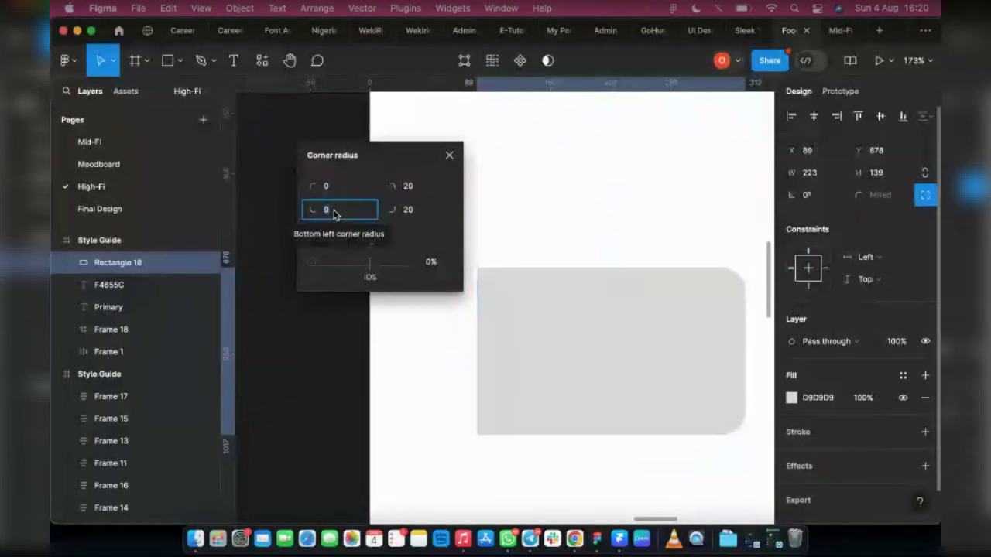
pyautogui.write('20')
pyautogui.press('Return')
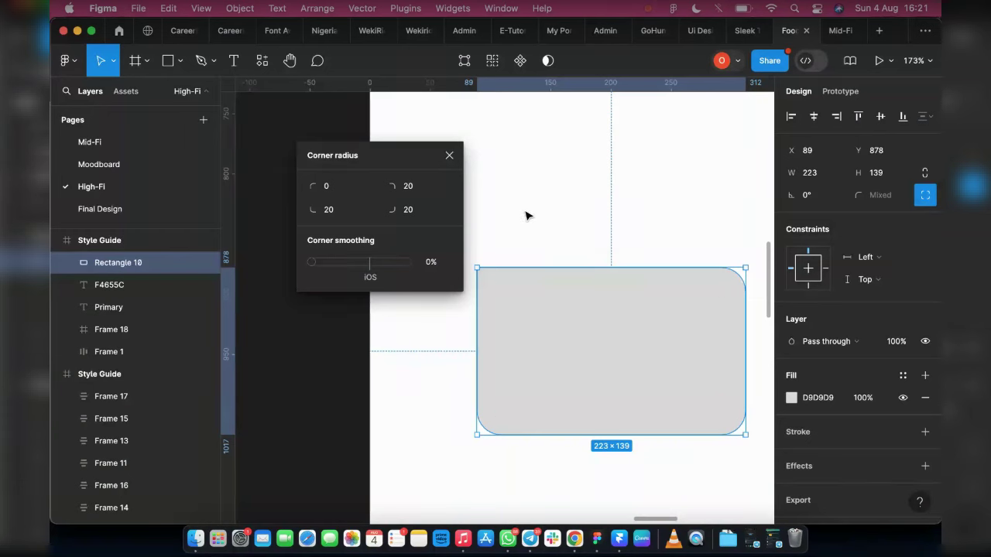
pyautogui.click(449, 156)
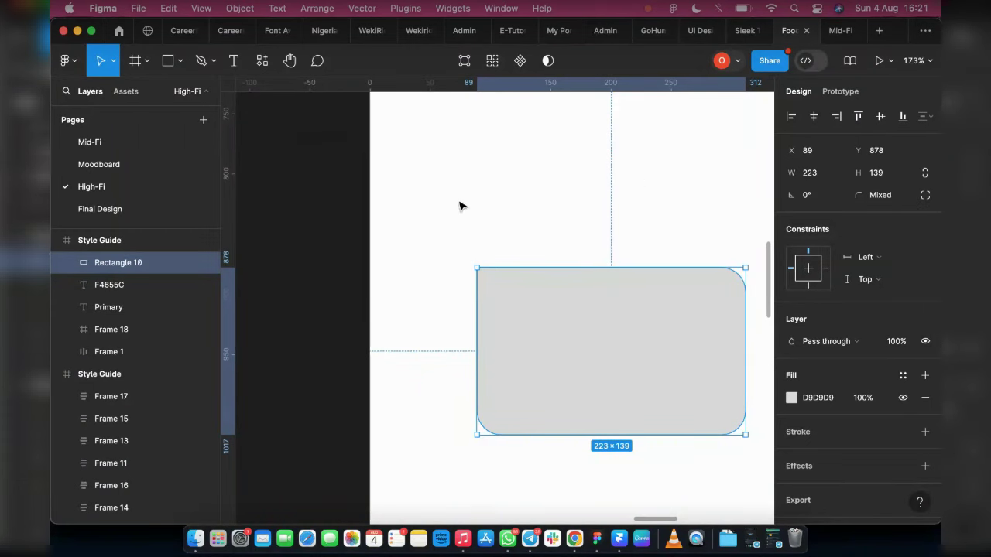
pyautogui.press('Escape')
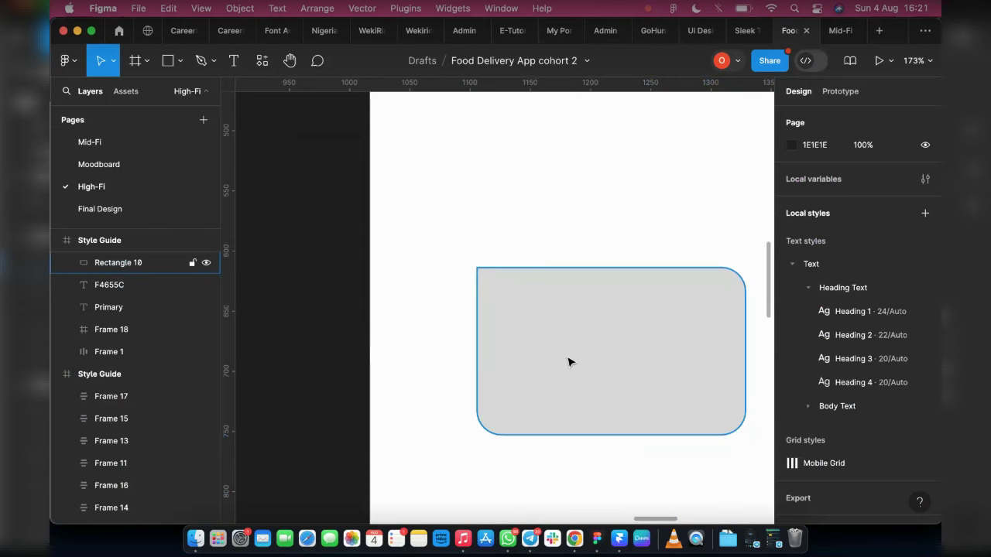
# - Fill the gray rectangle with the dark brown 311412 sampled from the middle color palette
pyautogui.scroll(-3, 568, 368)
pyautogui.scroll(-5, 569, 370)
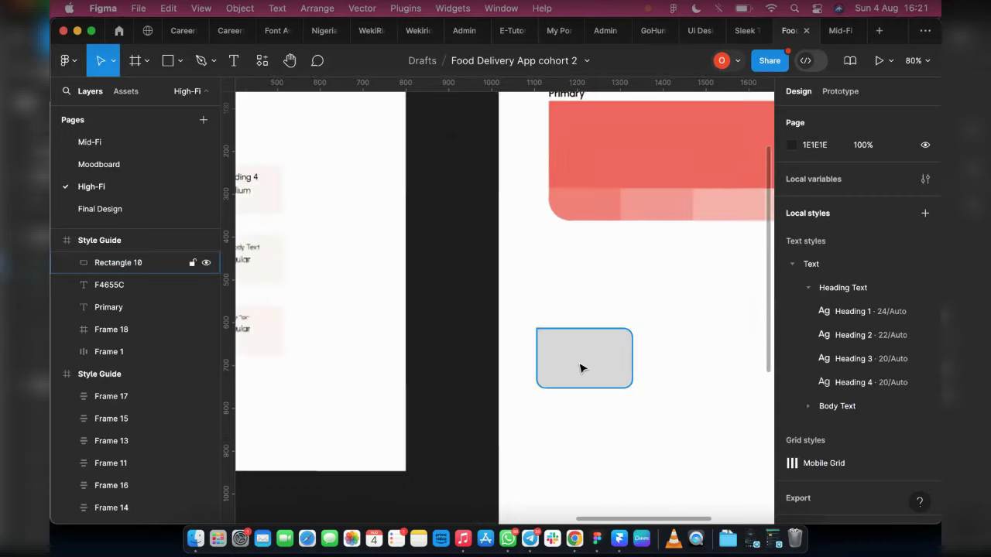
pyautogui.click(577, 375)
pyautogui.scroll(-5, 577, 374)
pyautogui.hscroll(-5, 579, 356)
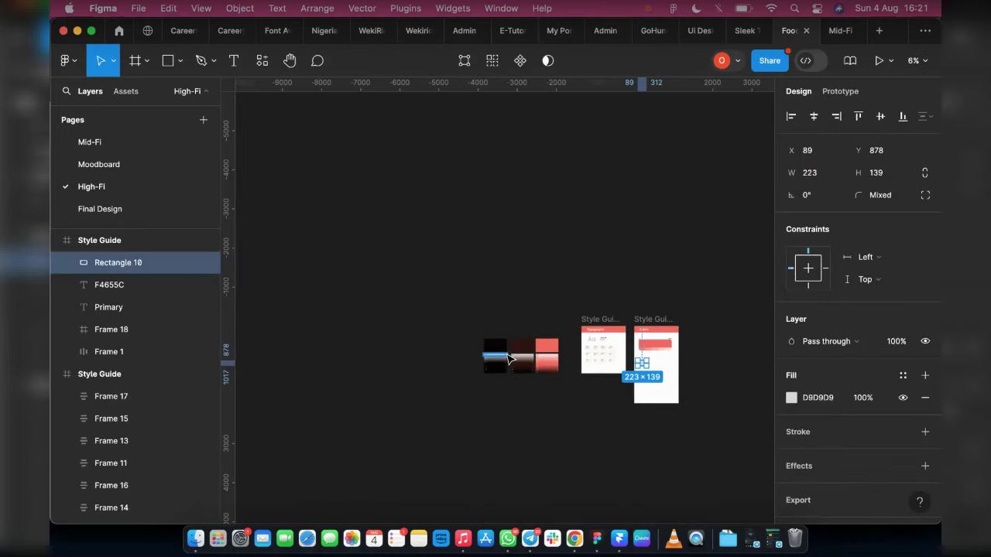
pyautogui.press('i')
pyautogui.click(608, 341)
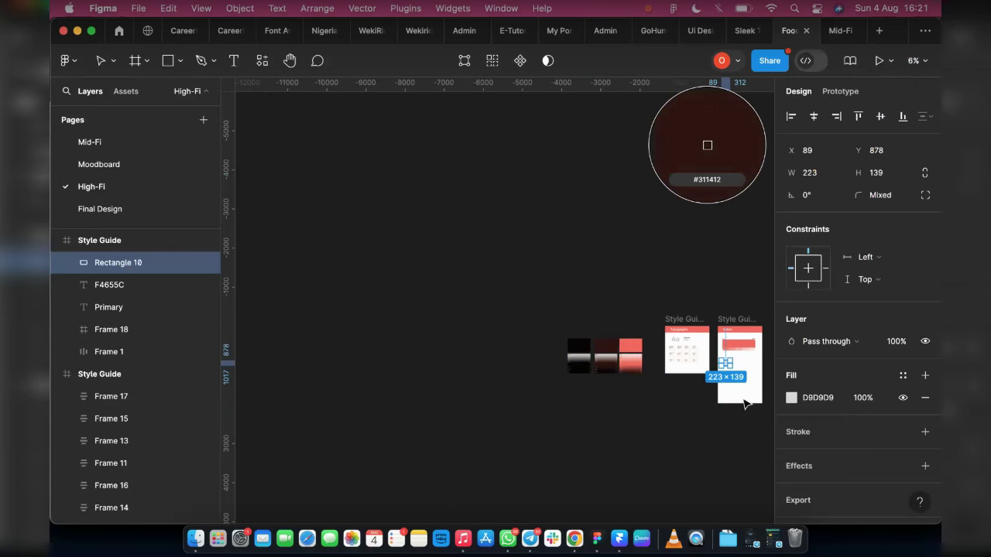
pyautogui.scroll(2, 770, 381)
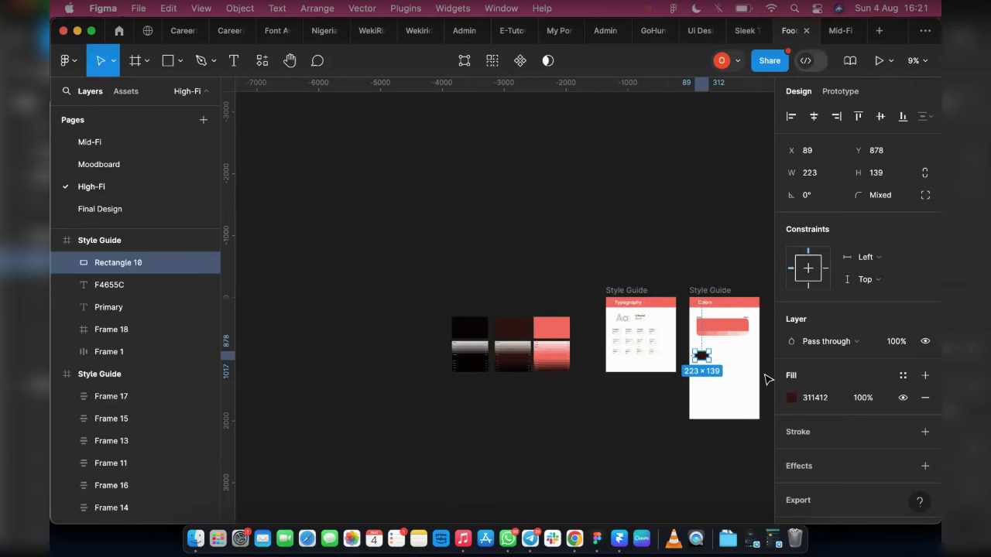
pyautogui.scroll(8, 768, 379)
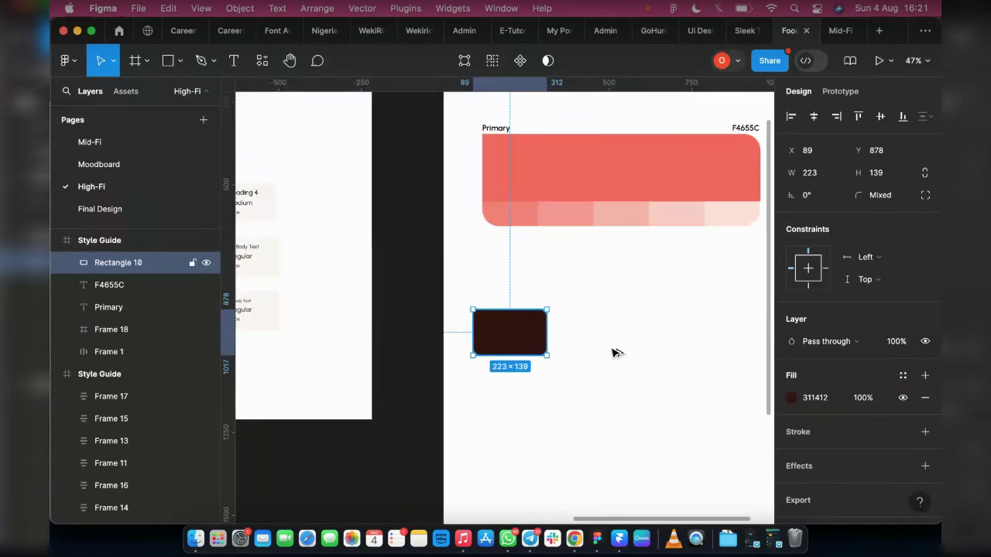
# - Duplicate the dark brown swatch and place the copy beside it with a 31 px gap
pyautogui.press('super+d')
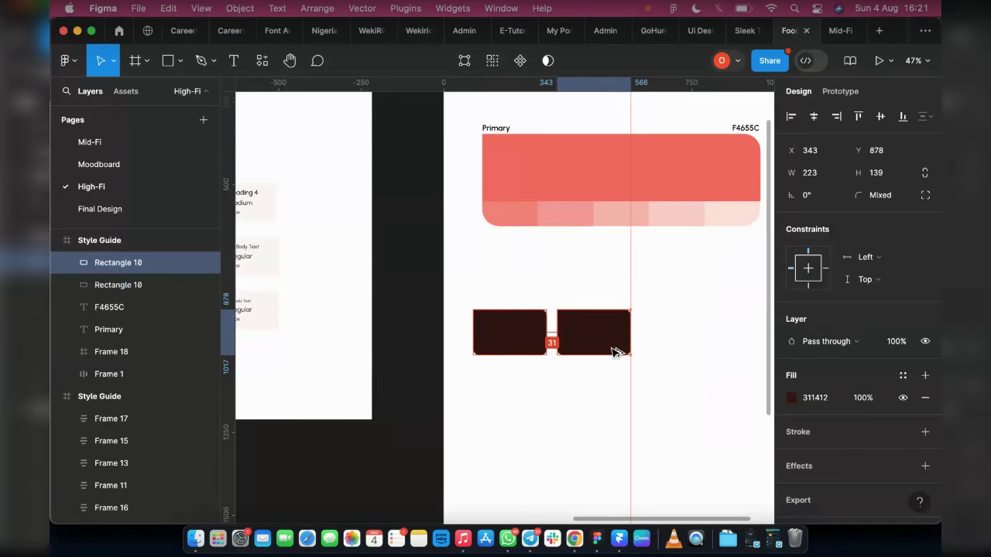
pyautogui.scroll(-2, 491, 338)
pyautogui.hscroll(-10, 490, 338)
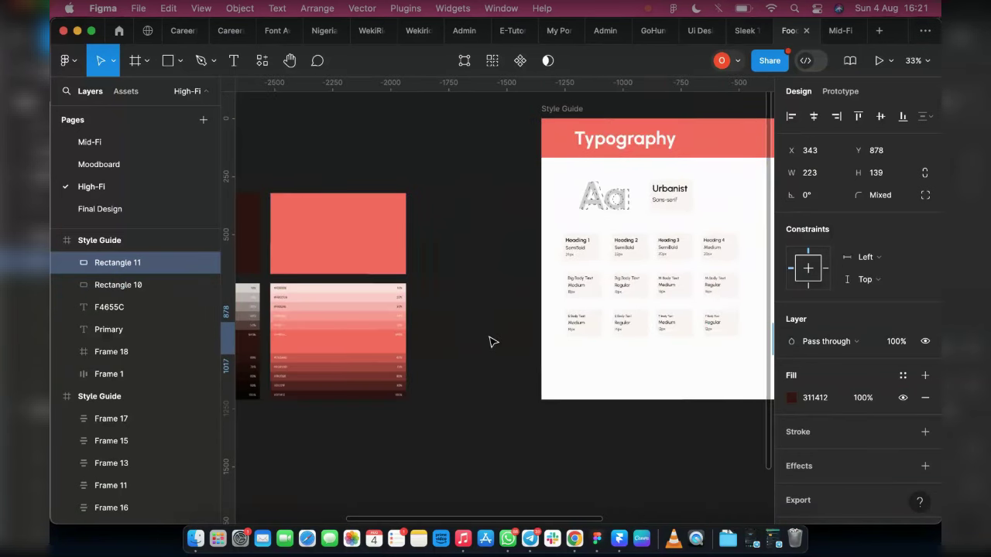
pyautogui.hscroll(-10, 492, 340)
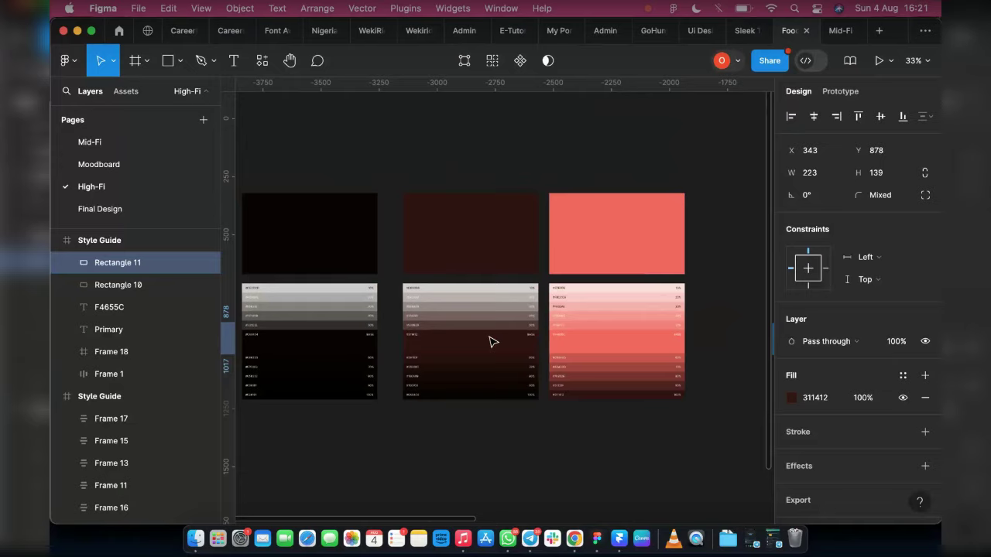
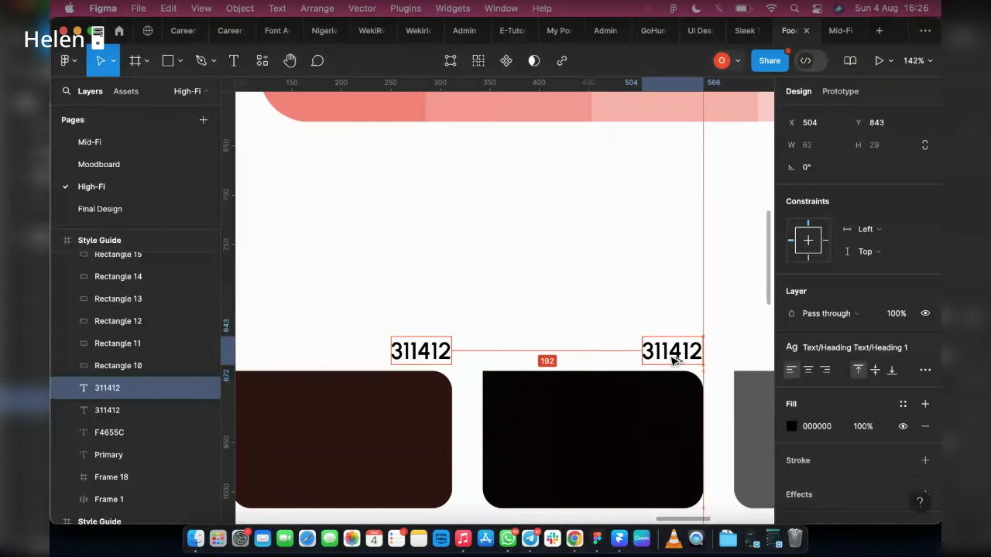
# - Replace the label above the black swatch with its fill code 0A0404 and align it to the swatch's right edge
pyautogui.click(642, 400)
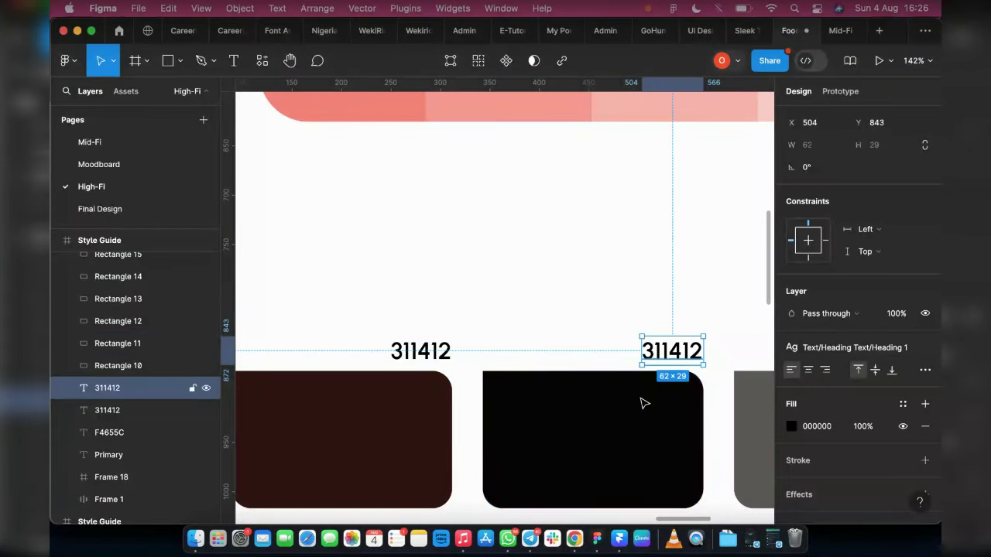
pyautogui.click(831, 372)
pyautogui.press('super+c')
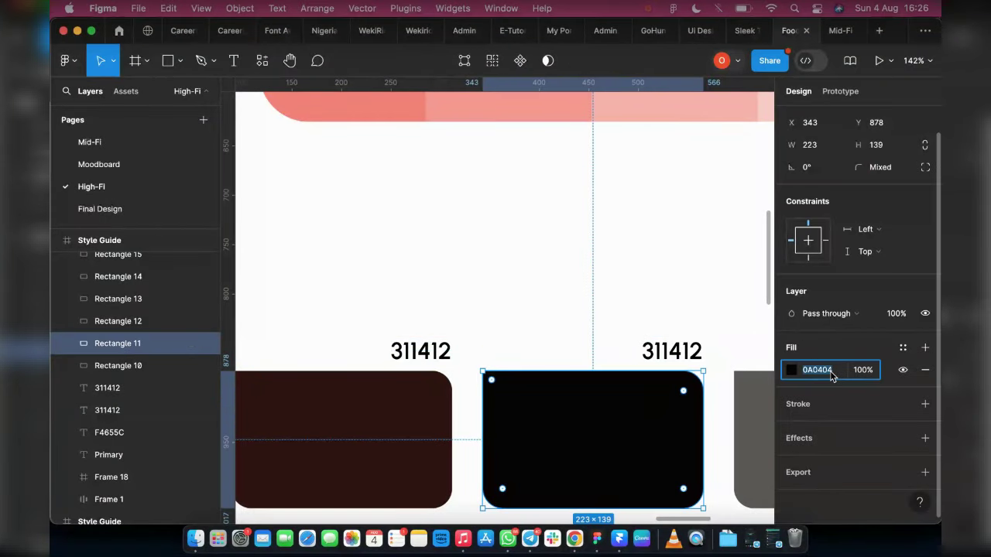
pyautogui.click(663, 346)
pyautogui.doubleClick(663, 346)
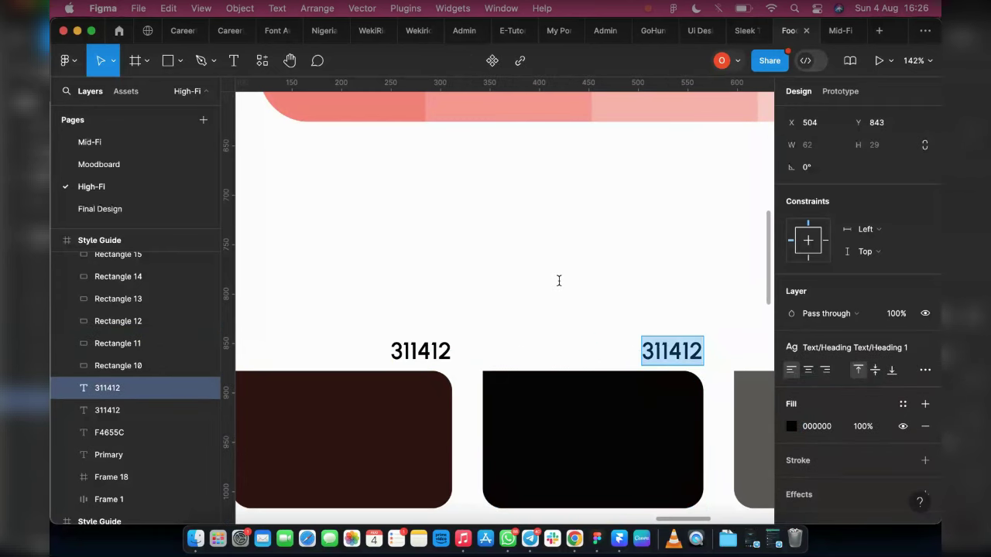
pyautogui.press('super+v')
pyautogui.hscroll(5, 555, 302)
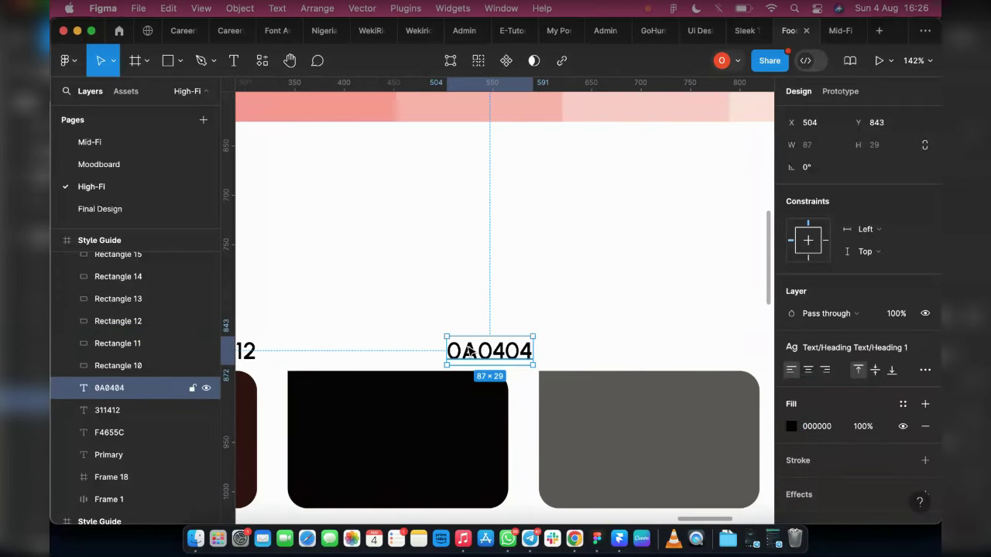
pyautogui.moveTo(513, 353); pyautogui.dragTo(481, 355)
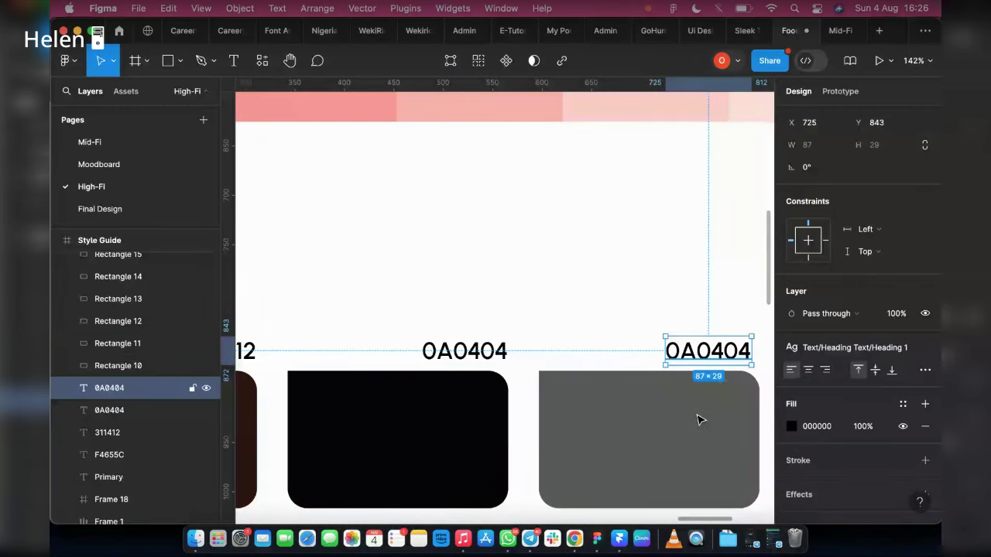
# - Change the copied label above the dark gray swatch to its fill code 5C5858
pyautogui.click(697, 420)
pyautogui.click(713, 354)
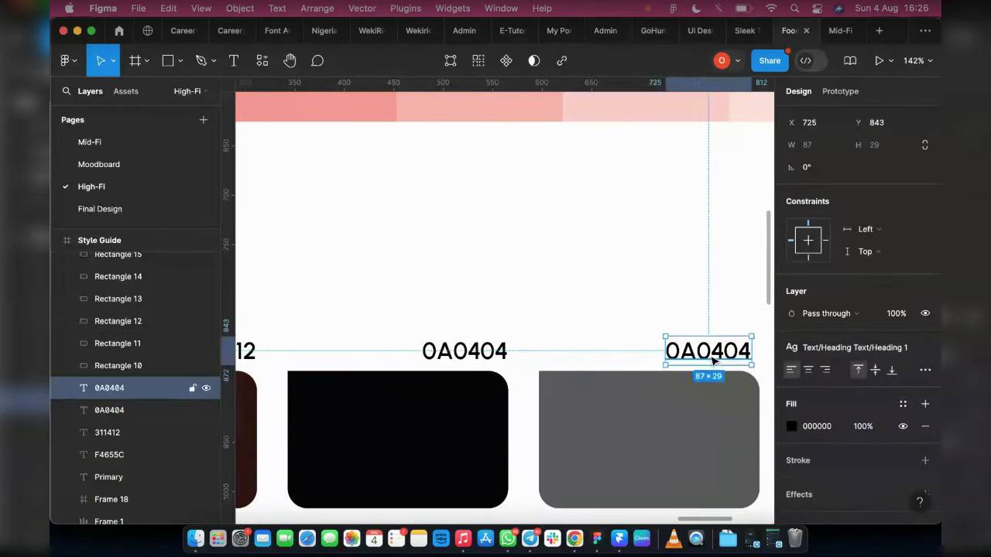
pyautogui.press('Return')
pyautogui.write('5C5858')
pyautogui.press('Escape')
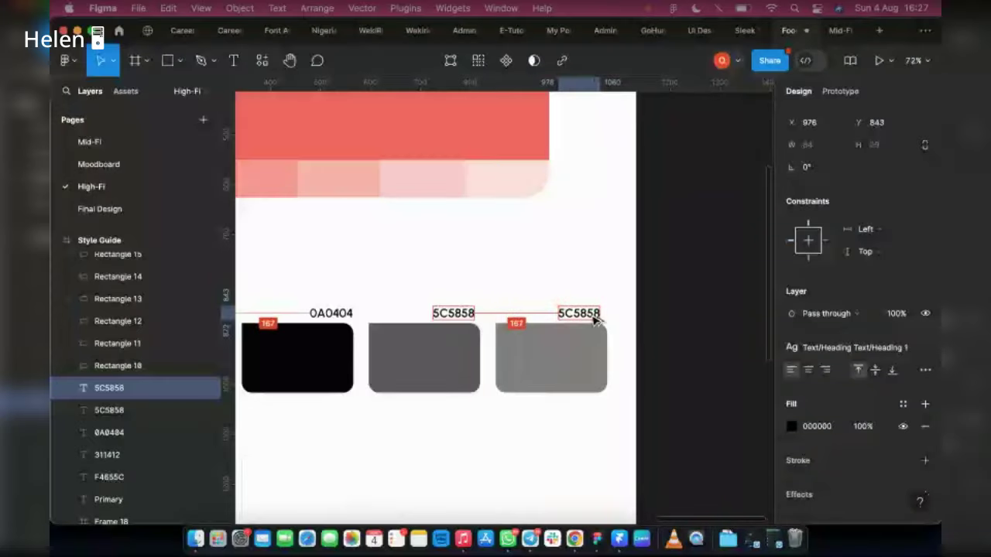
# - Change the label above the medium gray swatch to its fill code 848181
pyautogui.click(593, 333)
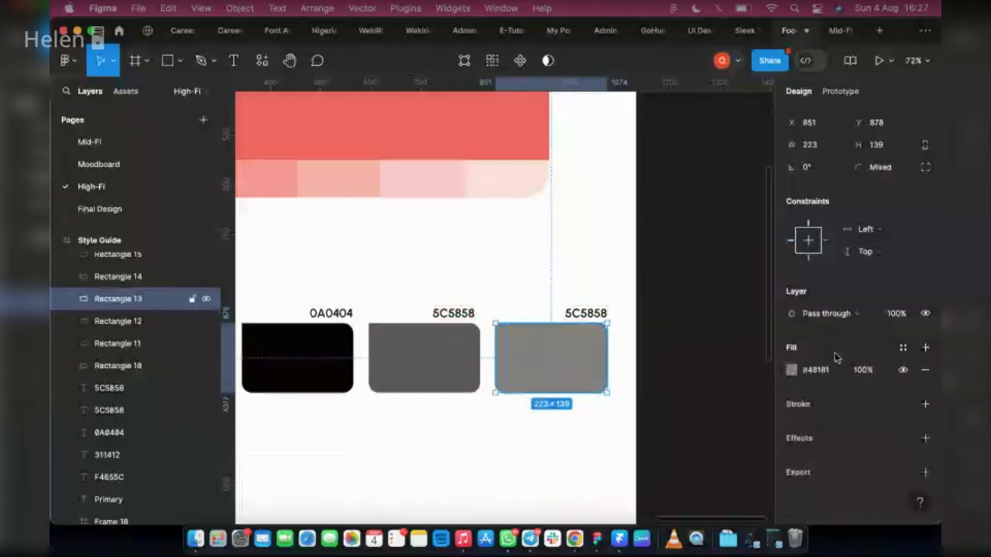
pyautogui.click(815, 370)
pyautogui.doubleClick(587, 313)
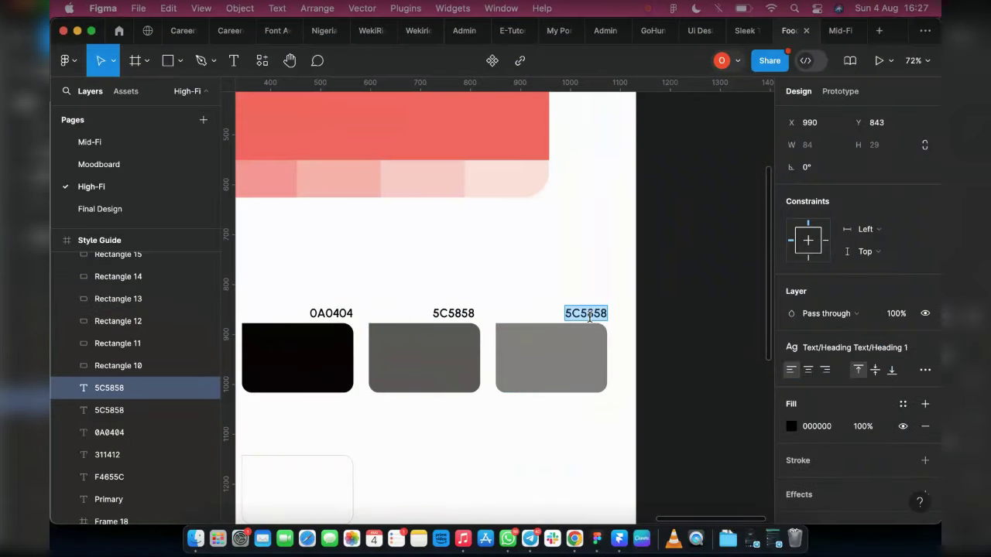
pyautogui.write('848181')
pyautogui.press('Escape')
# - Copy the 848181 label to the top-right corner of the white outlined swatch and change its text to FFFFFF
pyautogui.scroll(-3, 588, 271)
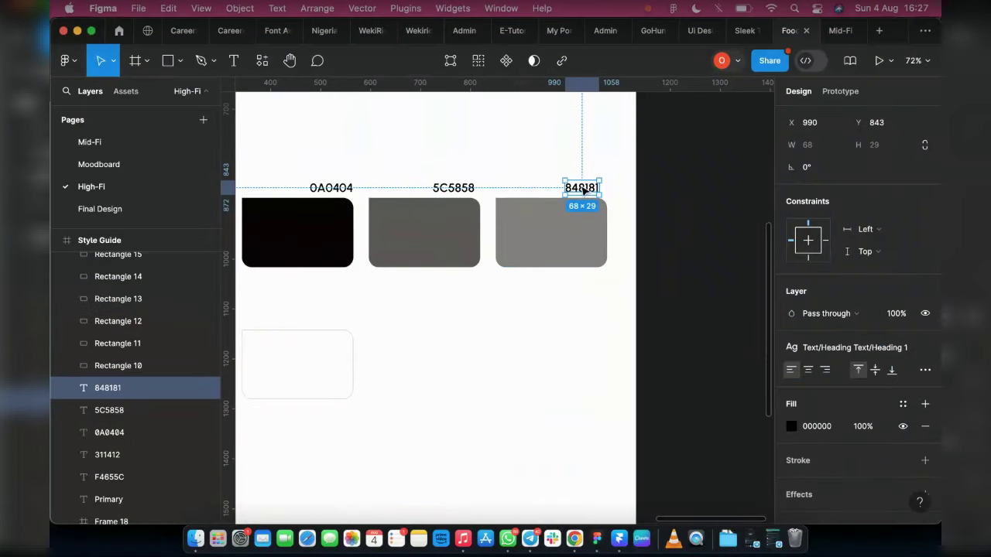
pyautogui.keyDown('alt'); pyautogui.moveTo(582, 188); pyautogui.dragTo(327, 323); pyautogui.keyUp('alt')
pyautogui.hscroll(-5, 336, 321)
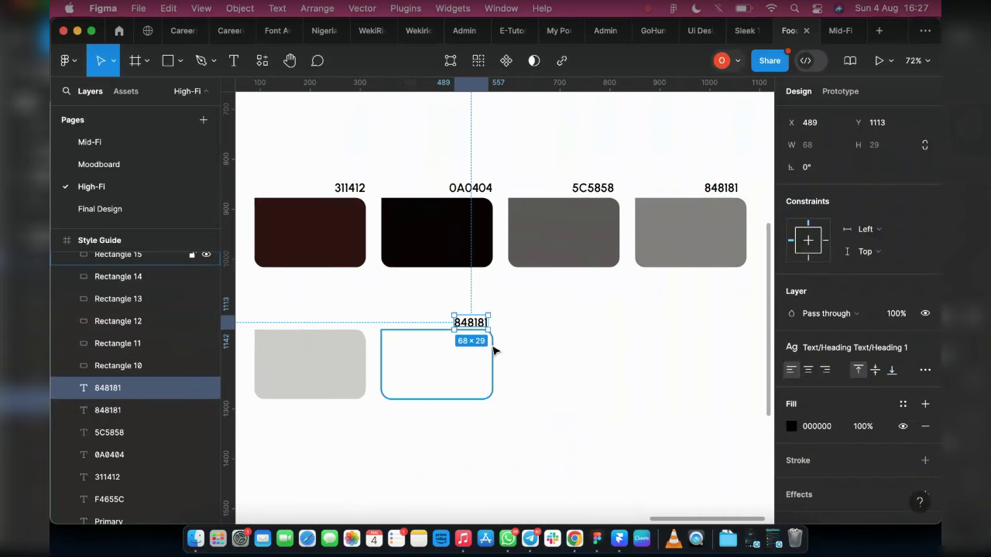
pyautogui.scroll(5, 494, 351)
pyautogui.moveTo(446, 307); pyautogui.dragTo(464, 299)
pyautogui.click(438, 342)
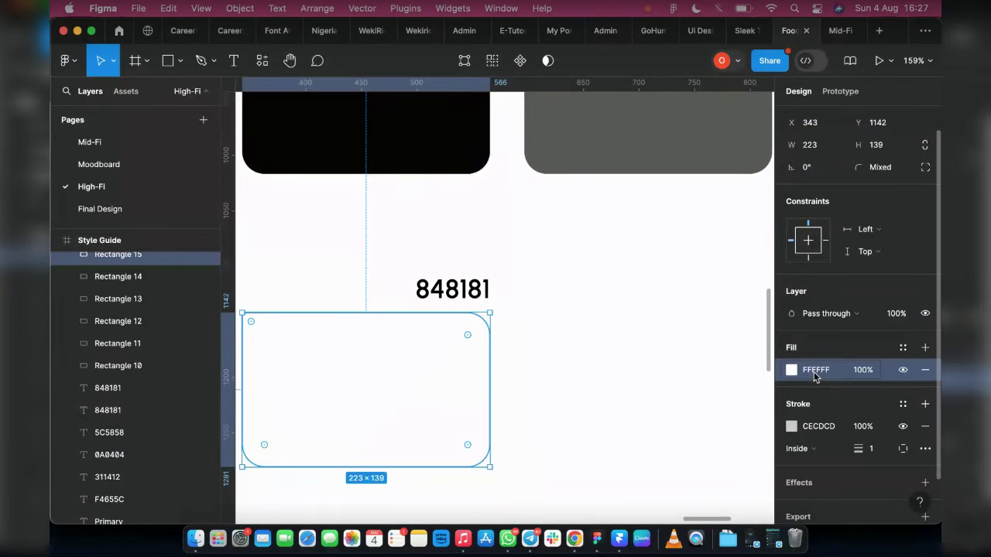
pyautogui.click(813, 371)
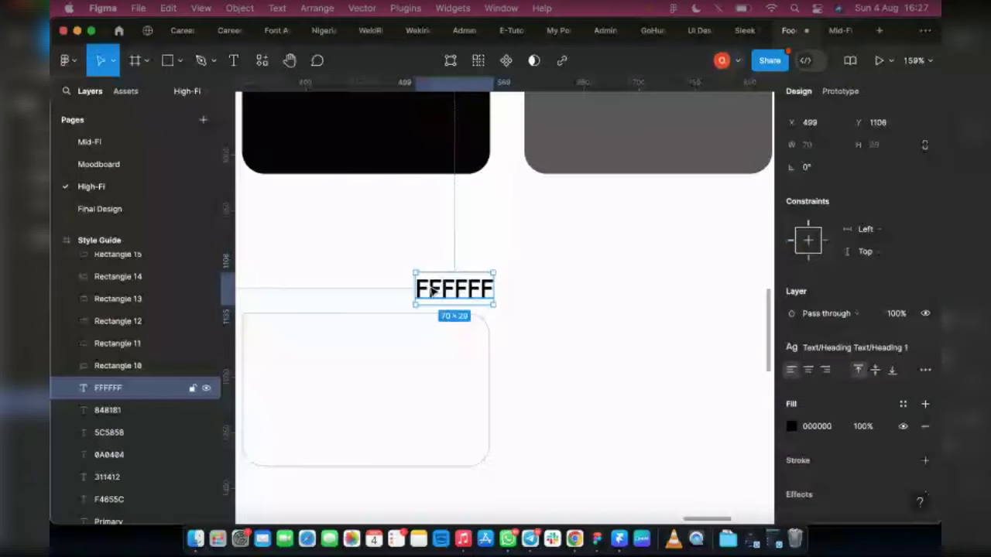
# - Copy the FFFFFF label above the light gray swatch, align it to the right edge, and change its text to CECDCD
pyautogui.moveTo(420, 287); pyautogui.dragTo(343, 303)
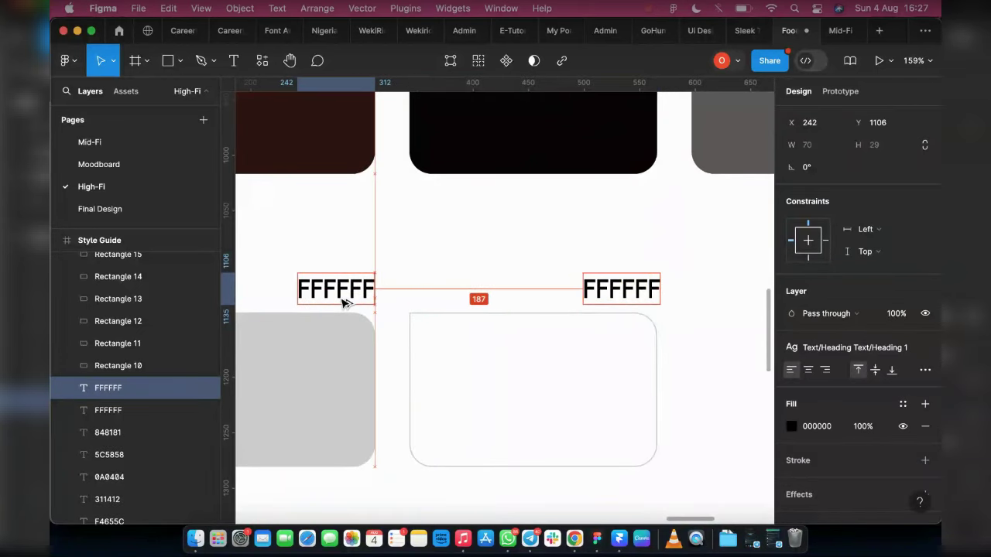
pyautogui.click(346, 379)
pyautogui.click(835, 371)
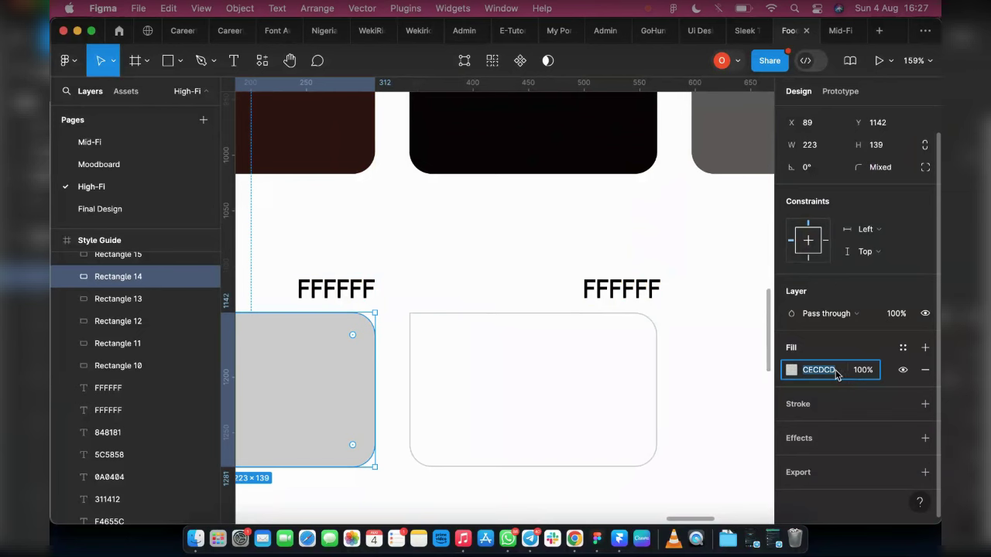
pyautogui.press('super+c')
pyautogui.doubleClick(341, 290)
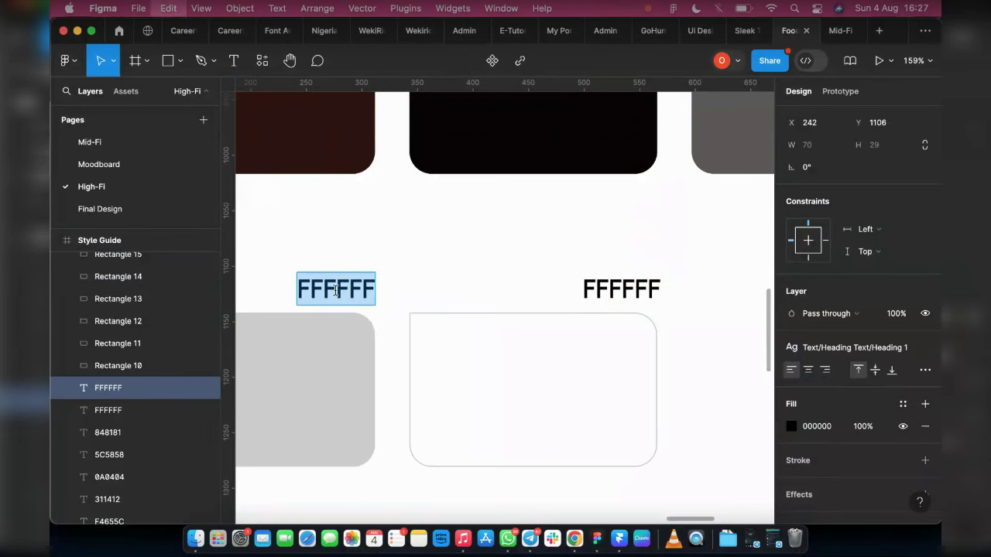
pyautogui.press('super+v')
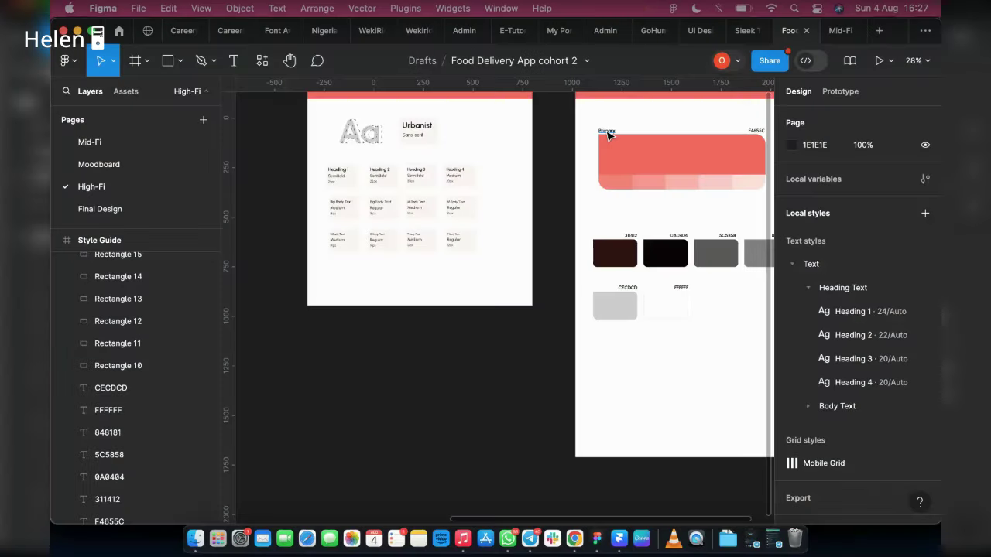
# - Copy the Urbanist heading from the Typography frame into the Colors frame, between the primary swatch and the dark swatches
pyautogui.click(609, 135)
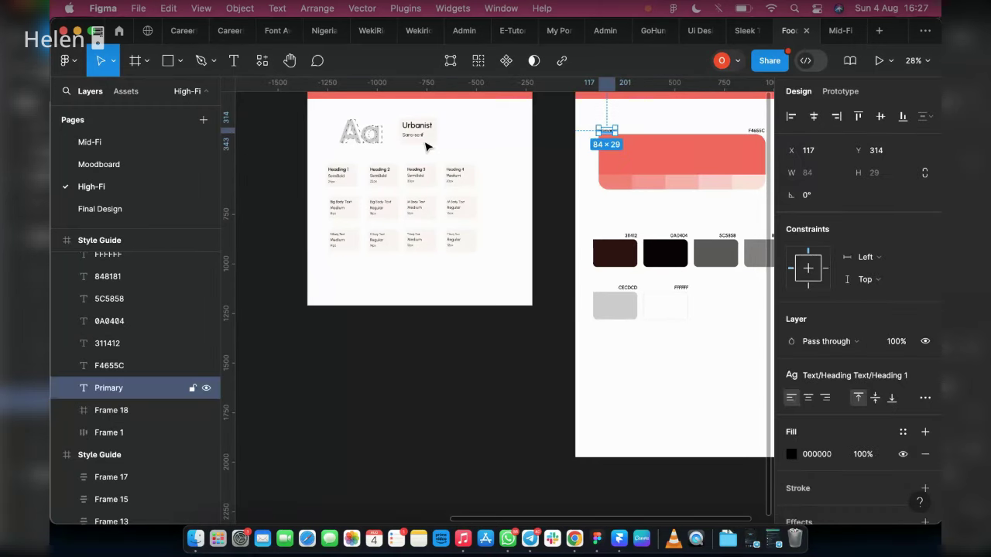
pyautogui.click(426, 132)
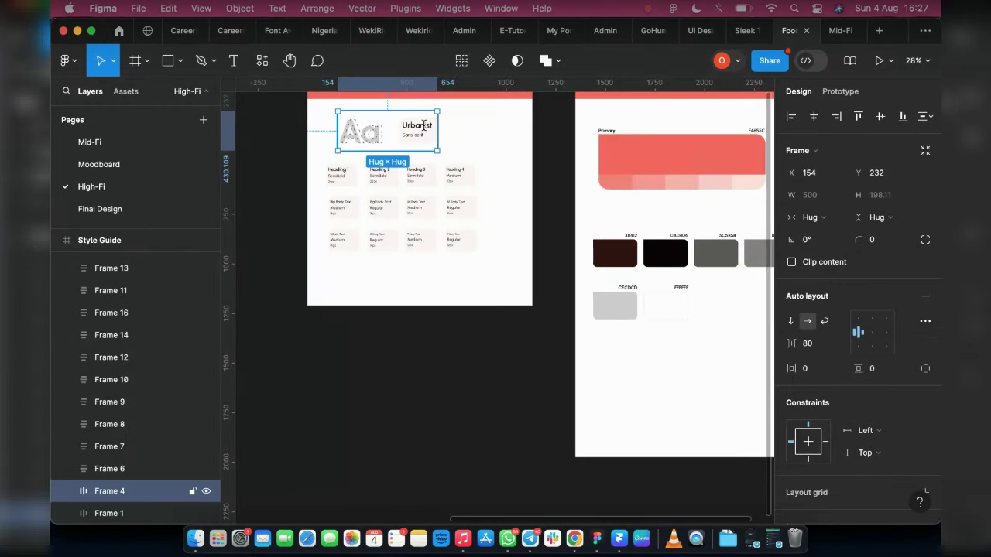
pyautogui.doubleClick(422, 128)
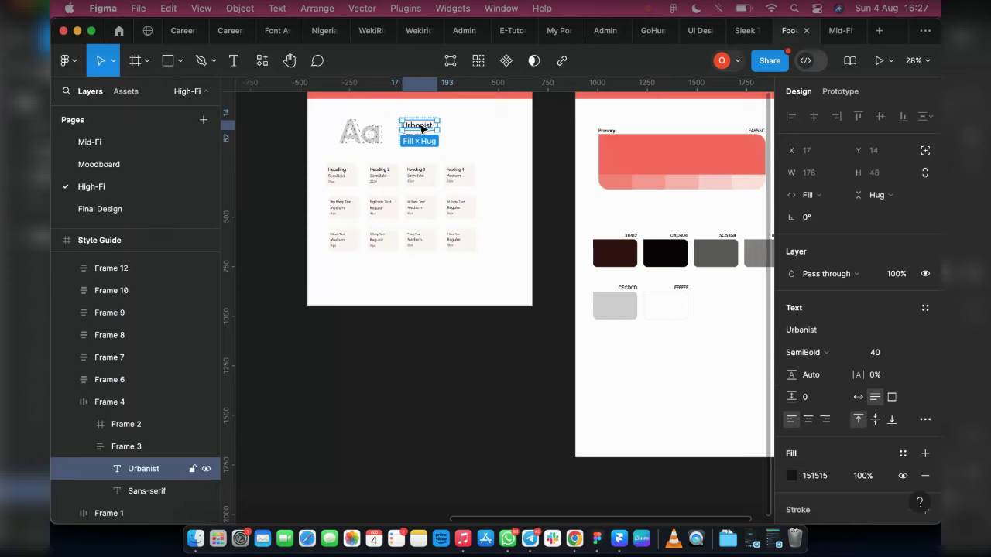
pyautogui.moveTo(609, 221)
pyautogui.mouseDown()
pyautogui.moveTo(422, 147)
pyautogui.moveTo(612, 218)
pyautogui.moveTo(602, 210)
pyautogui.mouseUp()
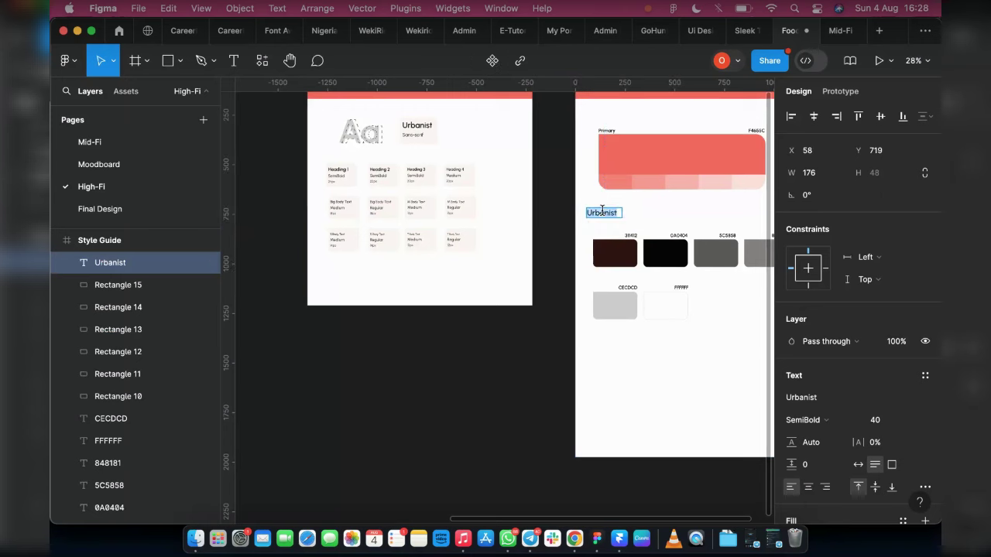
# - Change the copied heading's text to "Dark Colors" and set its text box to auto width
pyautogui.write('Dark COO')
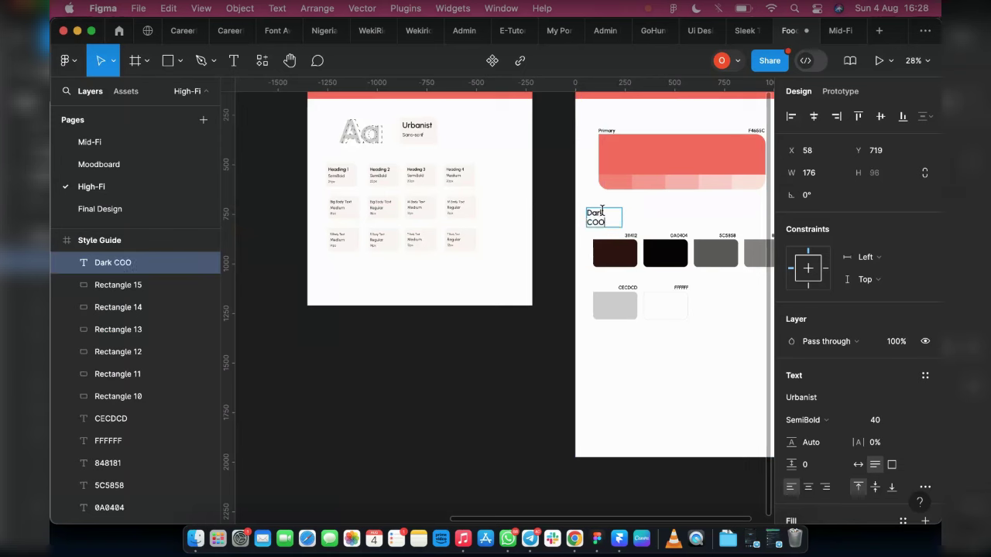
pyautogui.press('BackSpace')
pyautogui.press('BackSpace')
pyautogui.write('olors')
pyautogui.click(858, 465)
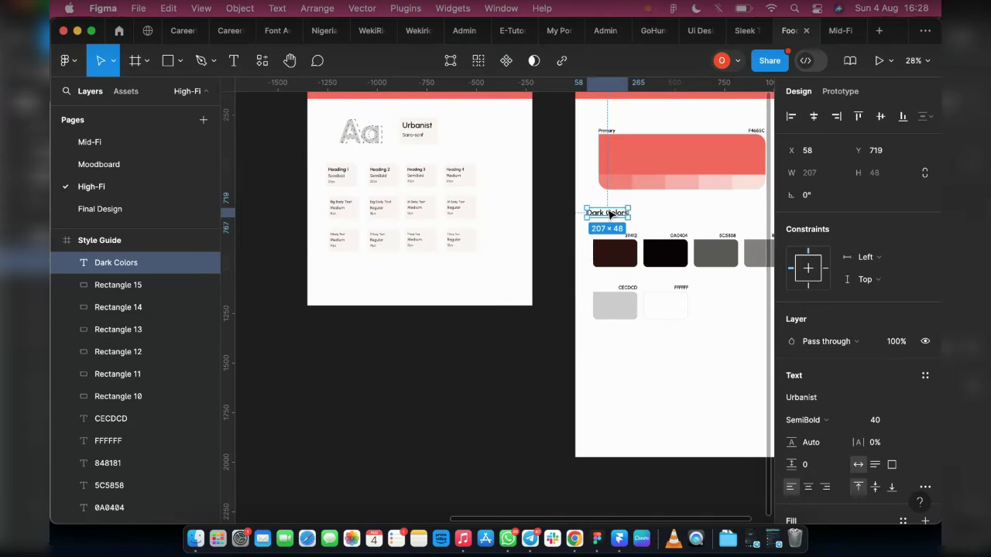
# - Move the Dark Colors heading to X 89, Y 746, in line with the left edge of the swatches below
pyautogui.scroll(5, 607, 215)
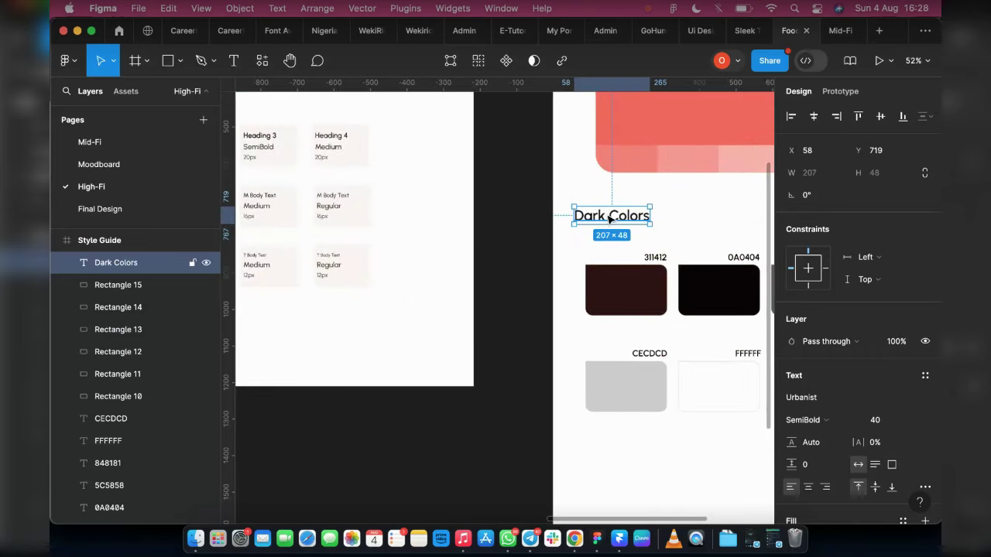
pyautogui.moveTo(608, 221); pyautogui.dragTo(617, 226)
pyautogui.scroll(-4, 495, 239)
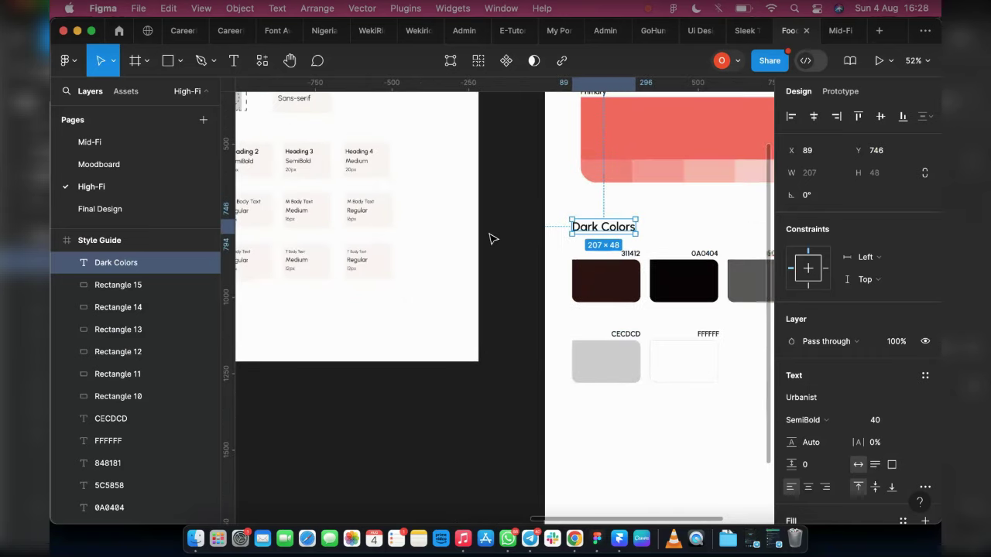
# - Review the status and dark color sections in the CareerEx style guide file, and return to the food delivery file
pyautogui.scroll(-3, 496, 239)
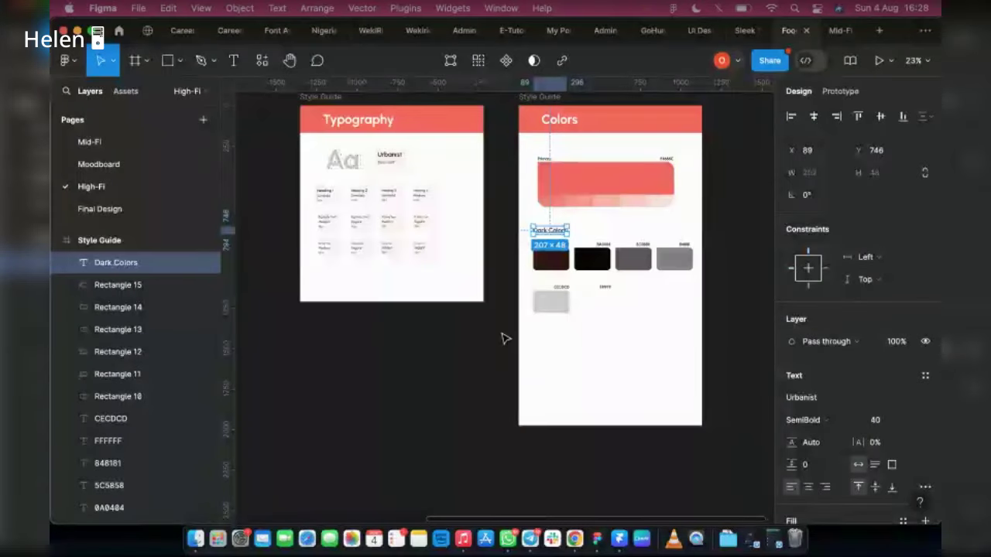
pyautogui.click(215, 33)
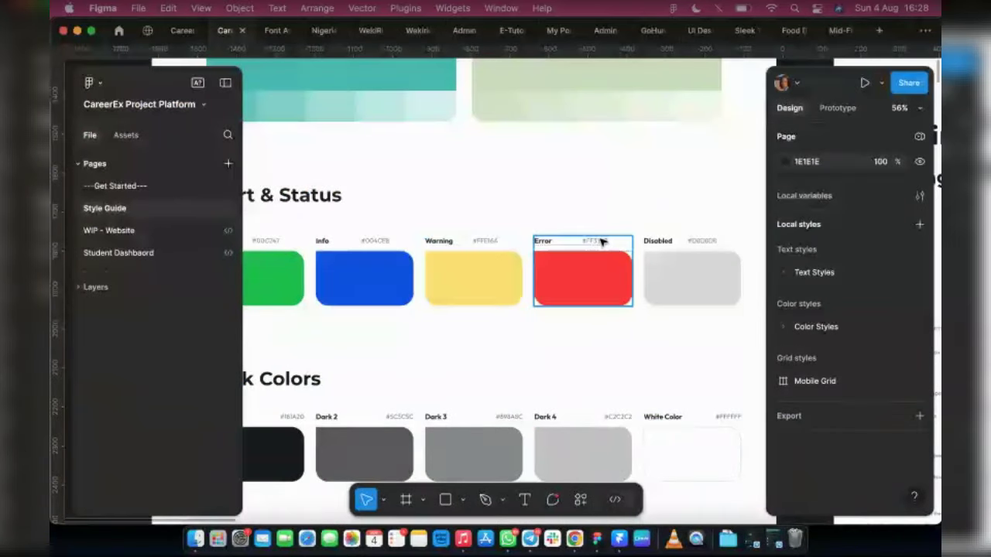
pyautogui.click(786, 31)
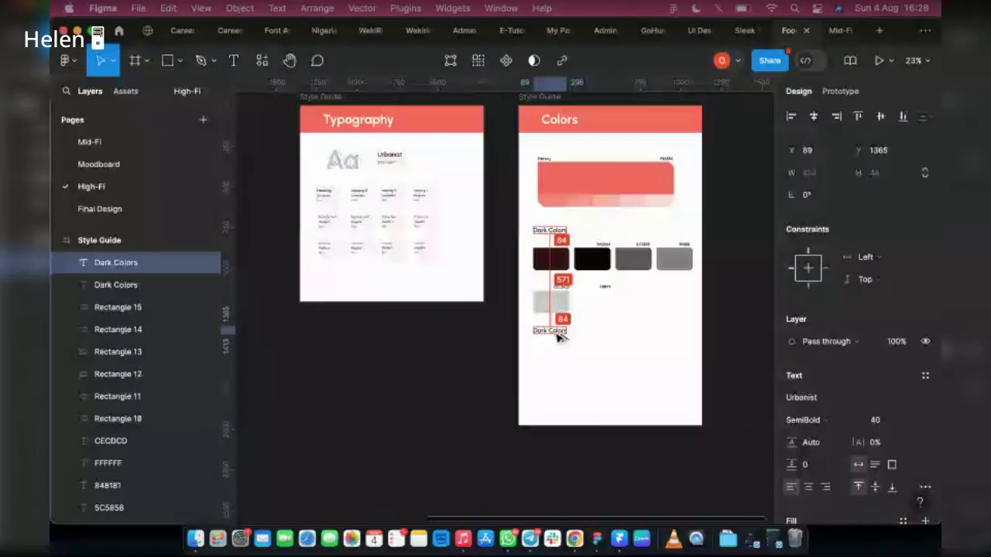
# - Change the text of the lower Dark Colors heading, below the light grey swatch, to "Status Colors"
pyautogui.click(745, 372)
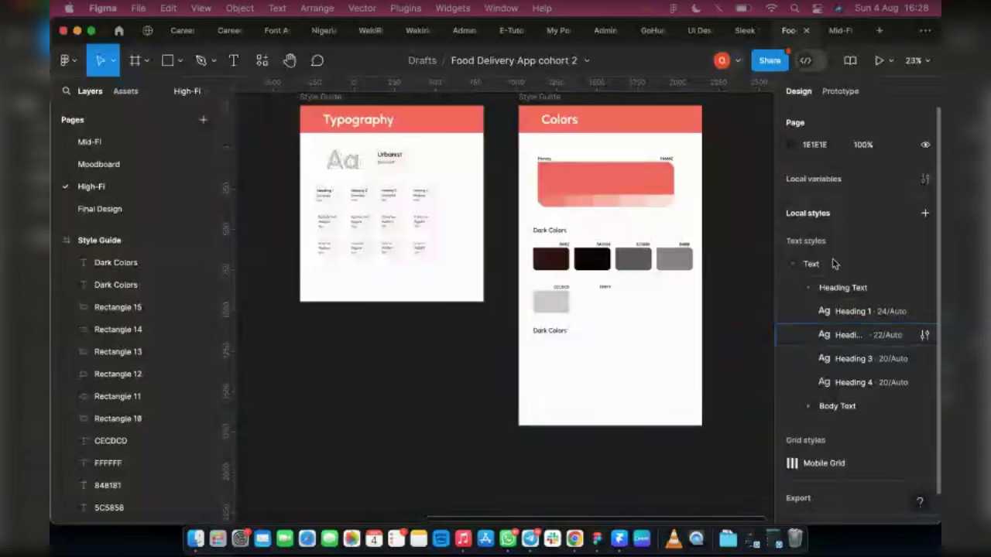
pyautogui.click(800, 265)
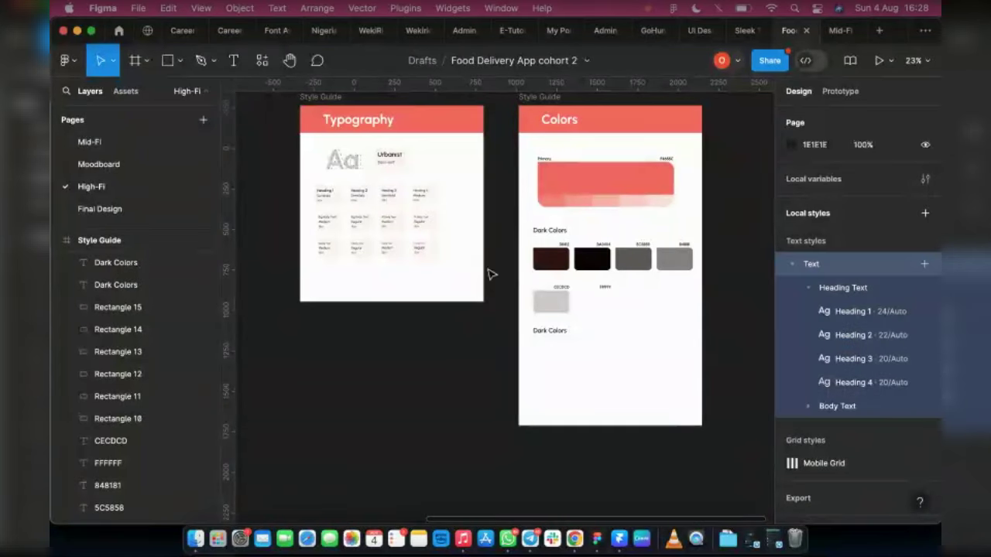
pyautogui.click(562, 338)
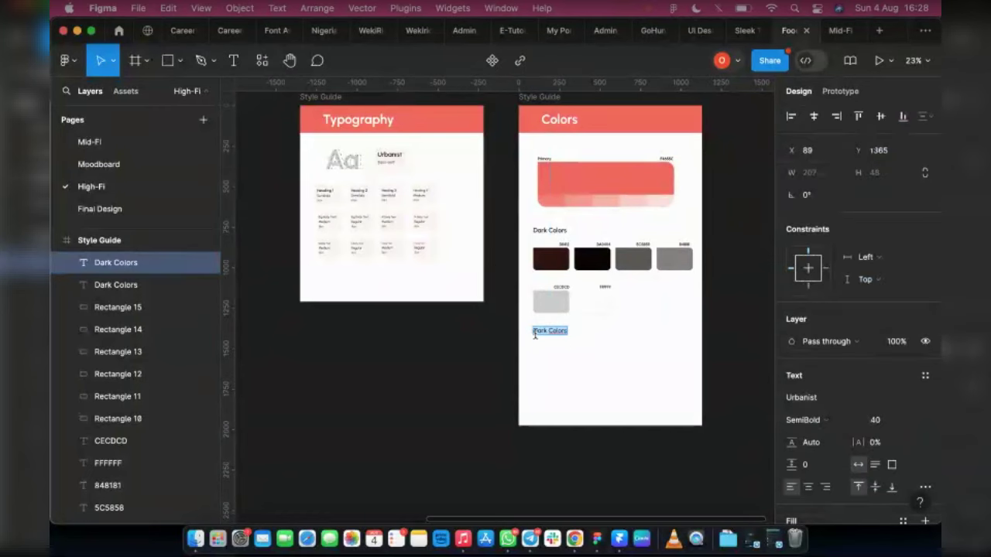
pyautogui.write('S')
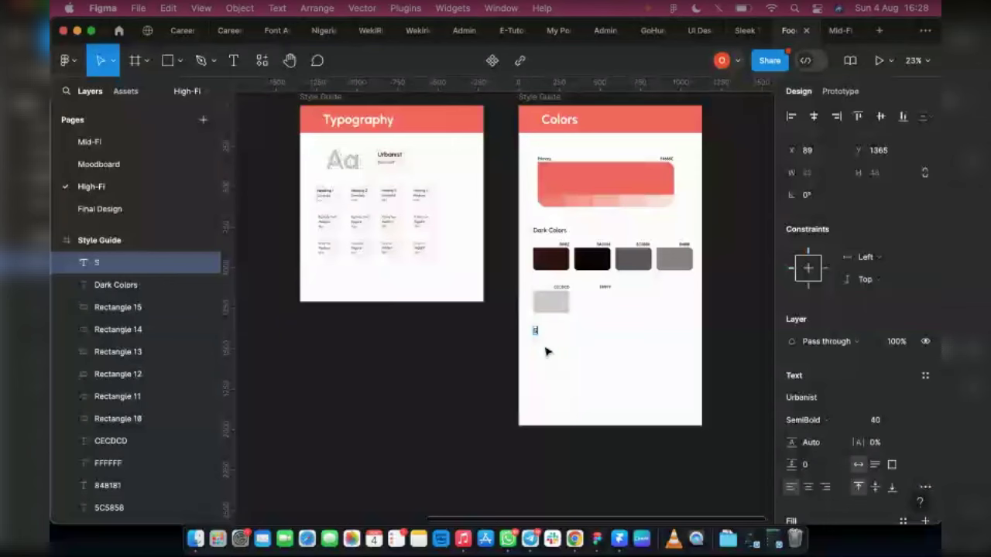
pyautogui.write('tat')
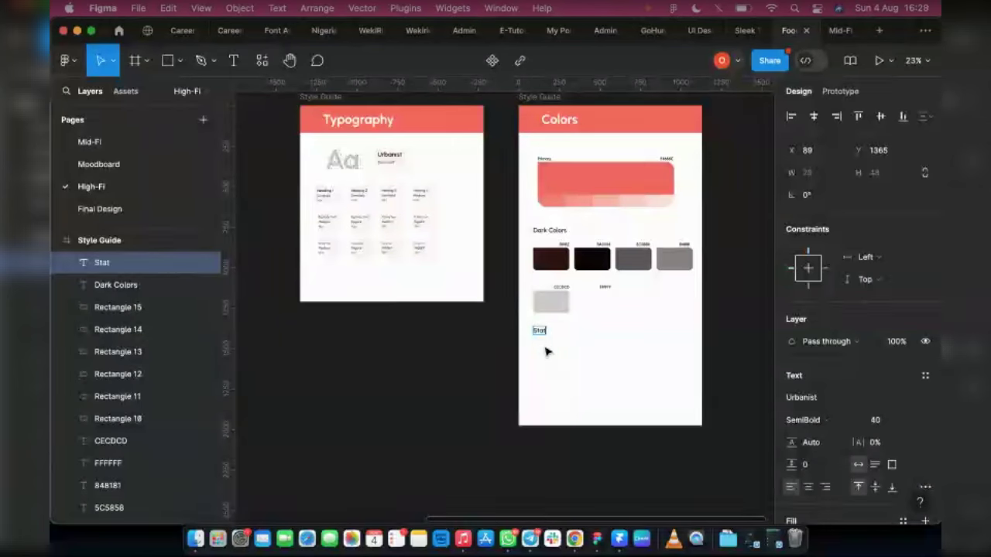
pyautogui.write('us Colors')
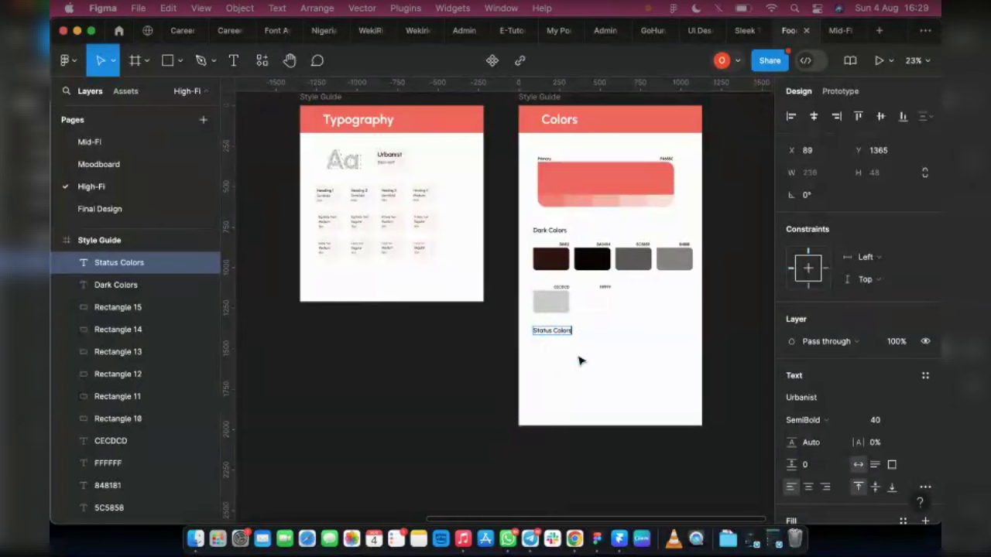
pyautogui.press('Escape')
pyautogui.click(513, 252)
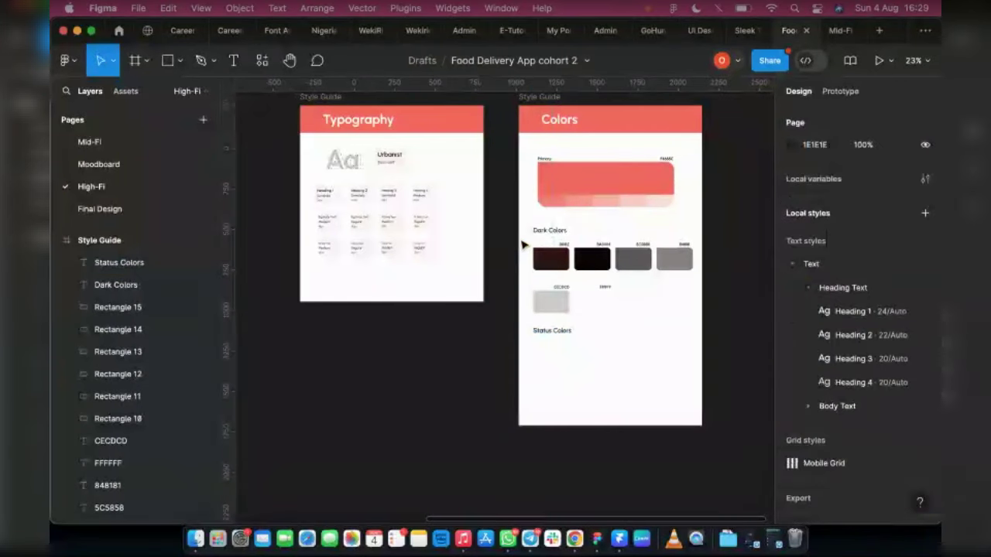
# - Copy the first three dark swatches with their labels below the Status Colors heading and fill the first copy with green 26B735
pyautogui.moveTo(643, 274); pyautogui.dragTo(542, 252)
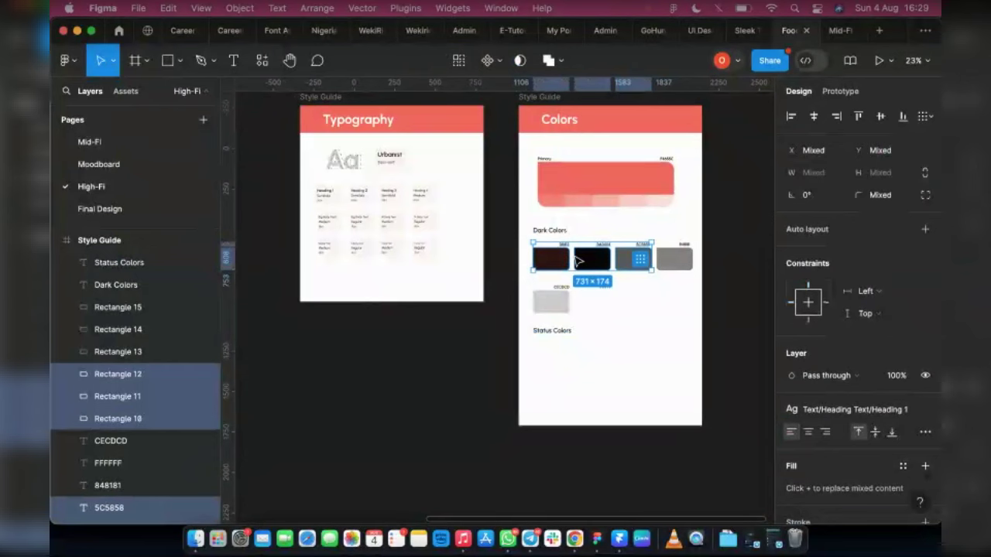
pyautogui.moveTo(585, 281); pyautogui.dragTo(585, 360)
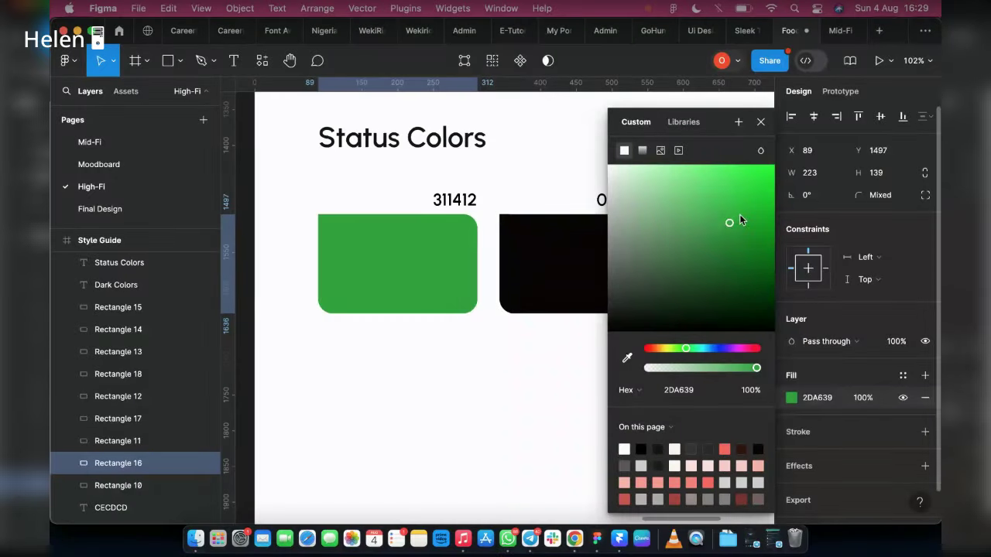
pyautogui.moveTo(732, 219); pyautogui.dragTo(740, 212)
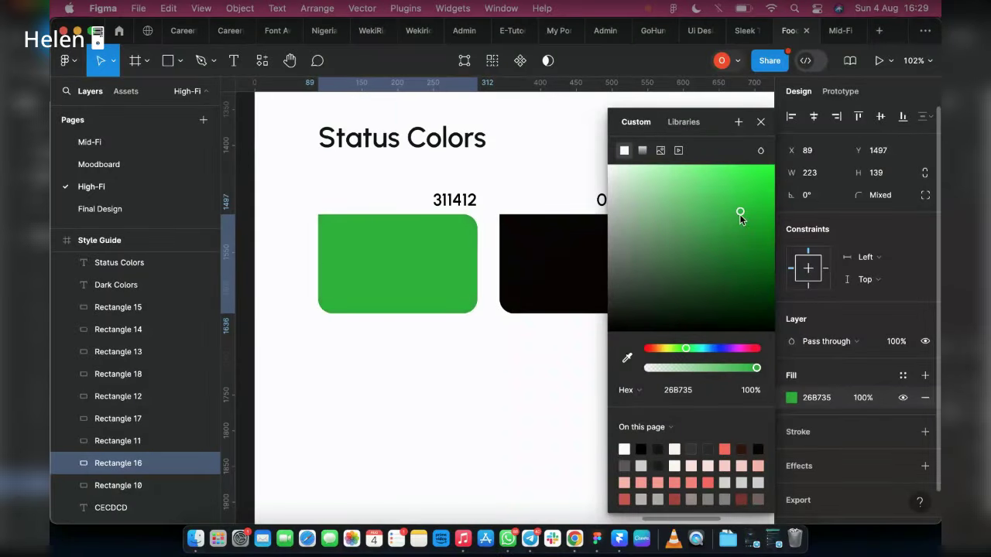
# - Set the green swatch's label to its hex code 26B735 and align the label with the swatch's right edge
pyautogui.click(832, 400)
pyautogui.press('super+c')
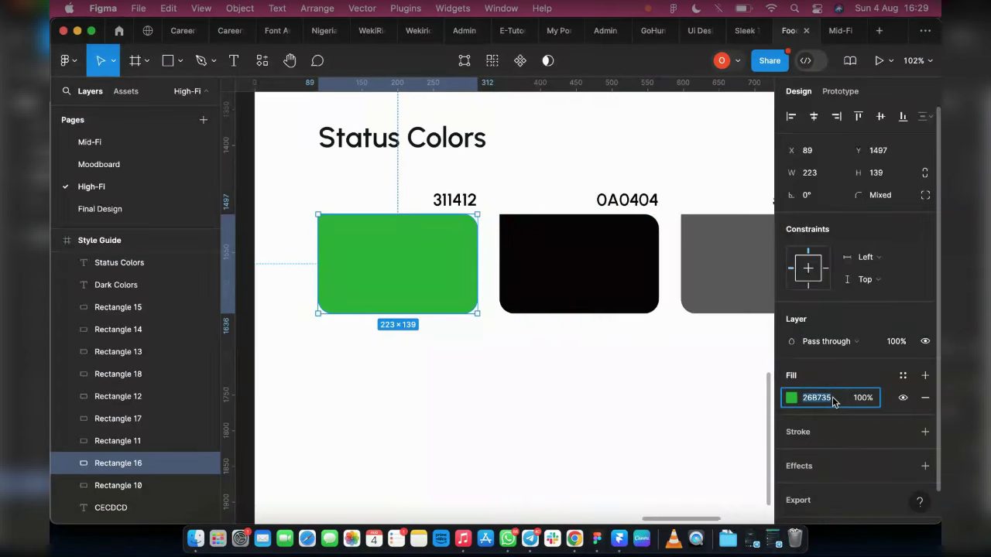
pyautogui.doubleClick(460, 199)
pyautogui.press('super+v')
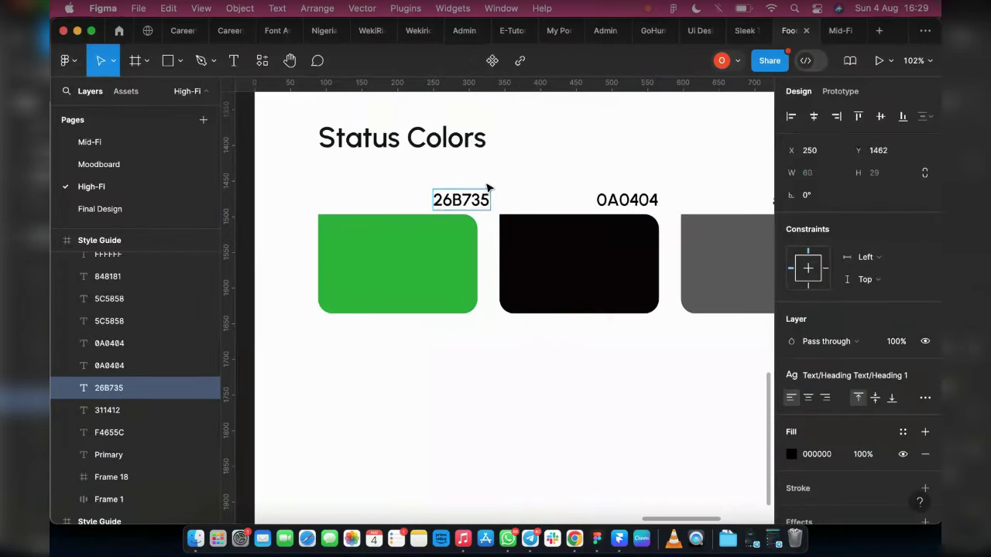
pyautogui.press('Escape')
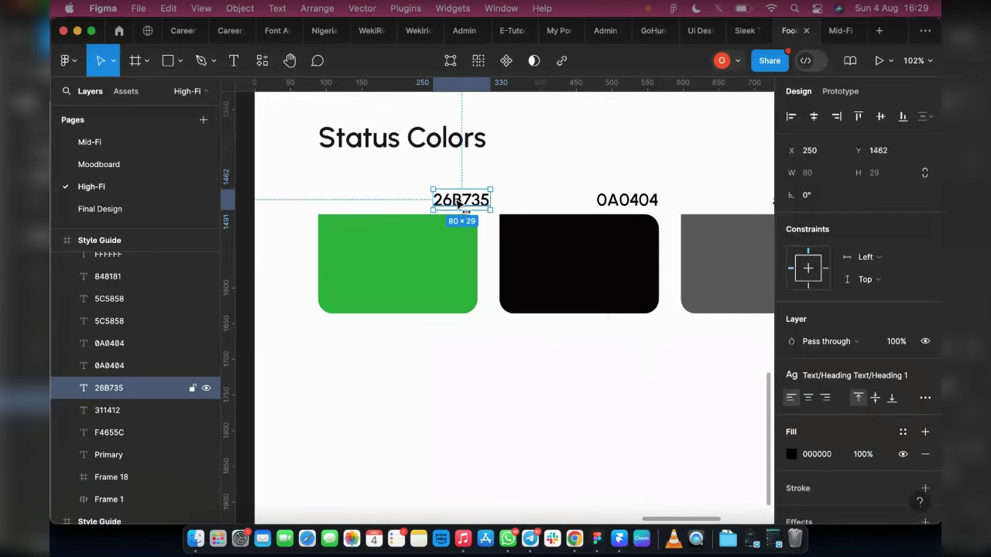
pyautogui.moveTo(469, 203); pyautogui.dragTo(460, 202)
# - Fill the second status swatch with yellow F3DE27 and change its label to F3DE27
pyautogui.click(568, 253)
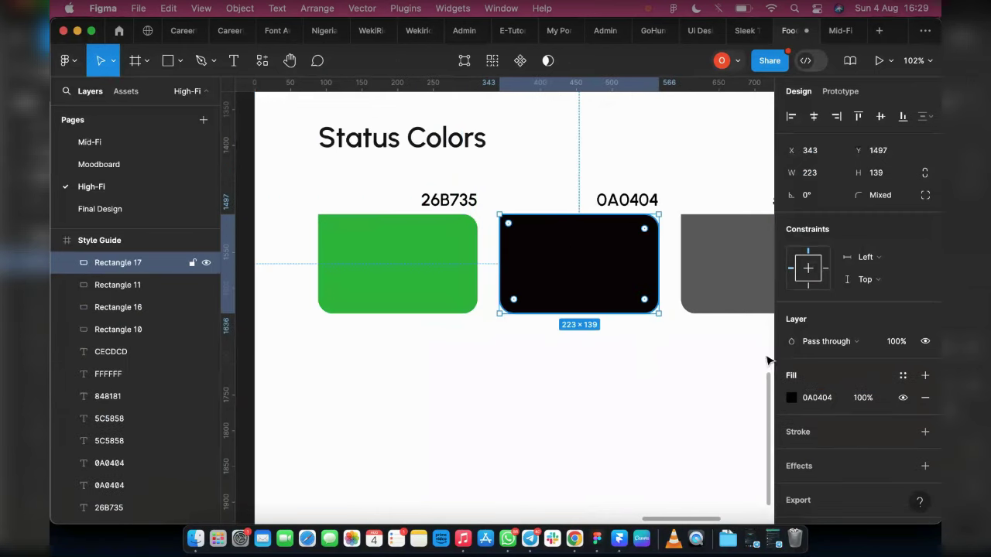
pyautogui.click(790, 399)
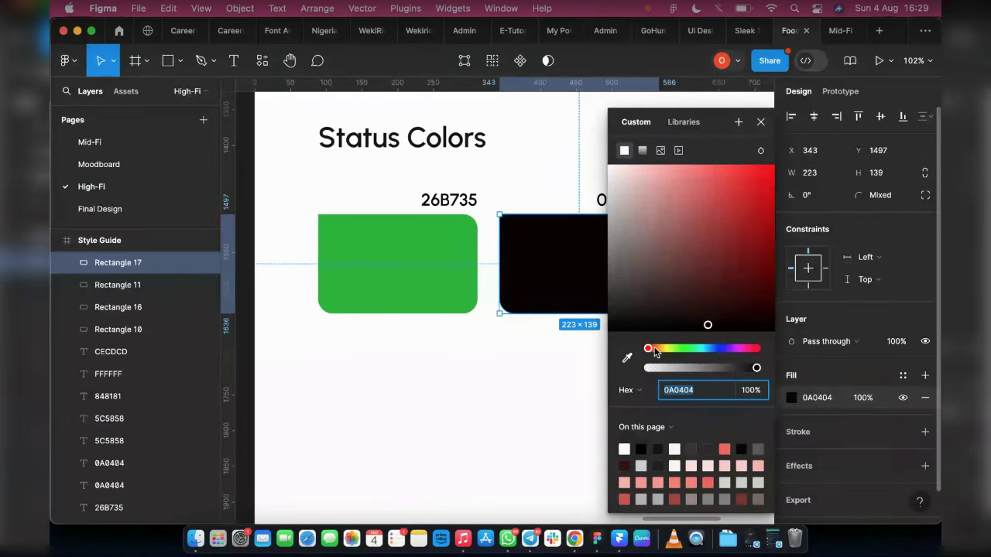
pyautogui.moveTo(651, 351); pyautogui.dragTo(747, 175)
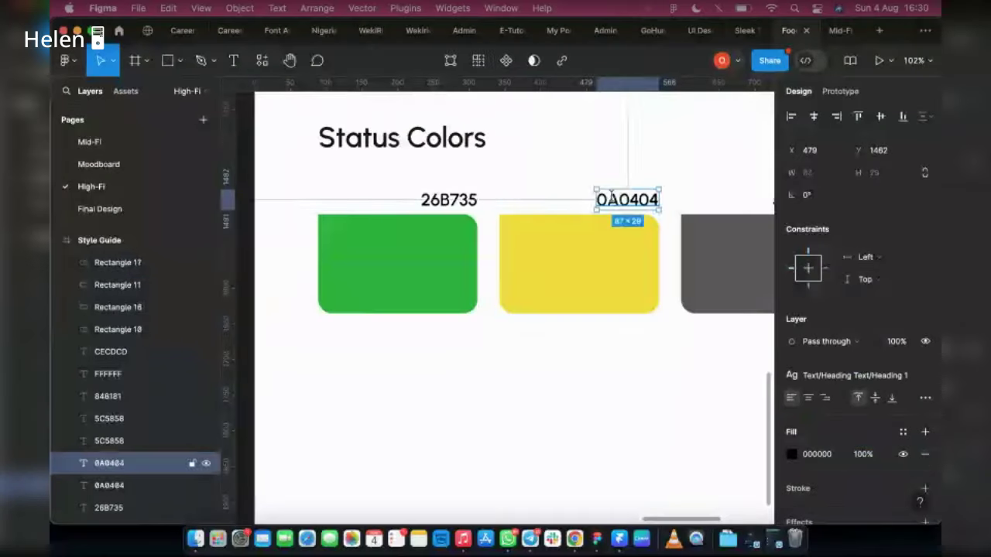
pyautogui.write('F3DE27')
# - Fill the third status swatch with red E81010, with a matching E81010 label aligned to the swatch's right edge
pyautogui.hscroll(3, 526, 263)
pyautogui.click(630, 281)
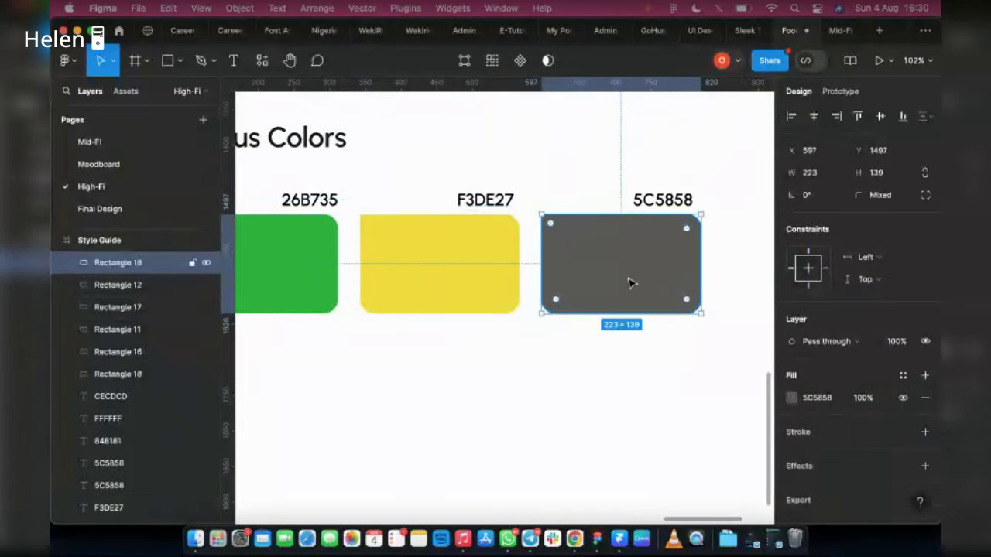
pyautogui.click(790, 398)
pyautogui.click(763, 183)
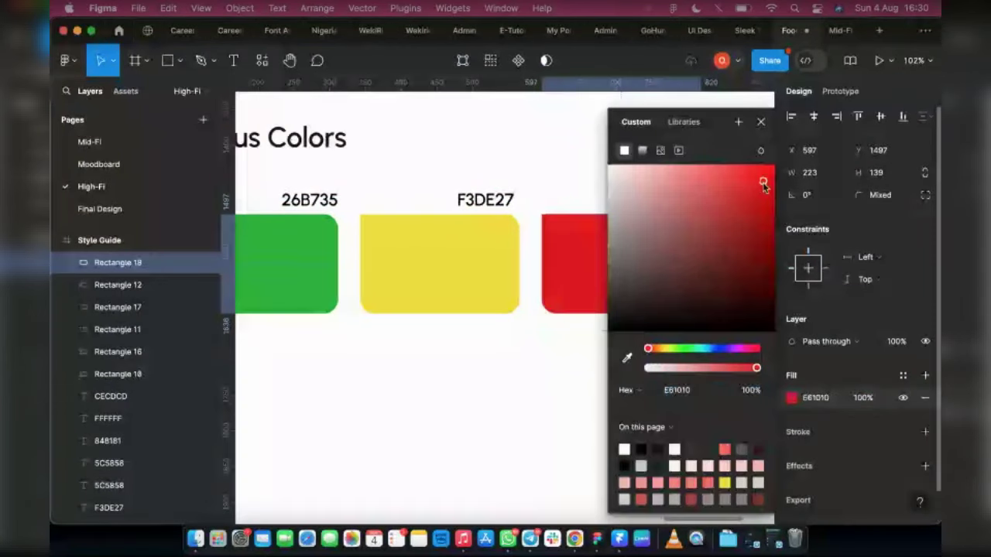
pyautogui.moveTo(764, 186); pyautogui.dragTo(763, 180)
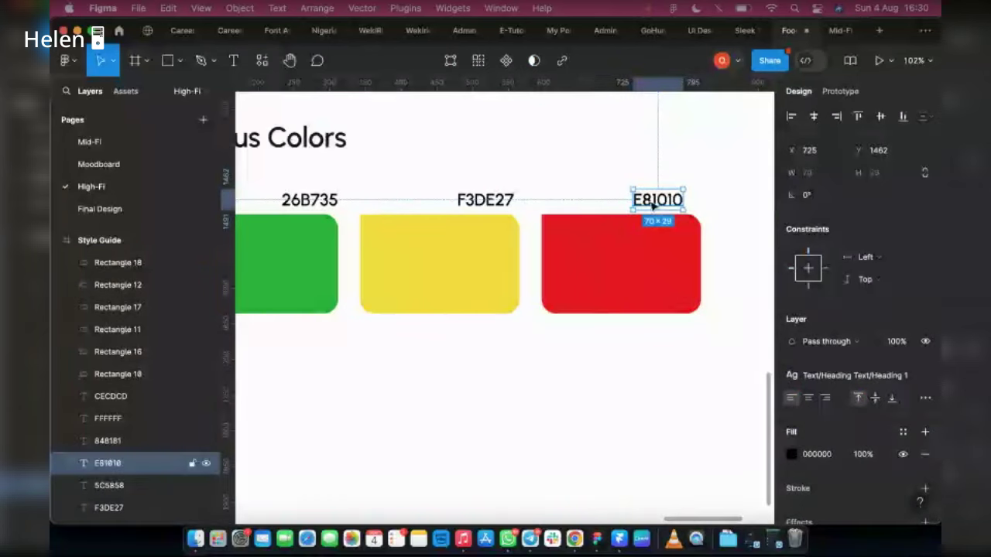
pyautogui.moveTo(652, 203); pyautogui.dragTo(667, 206)
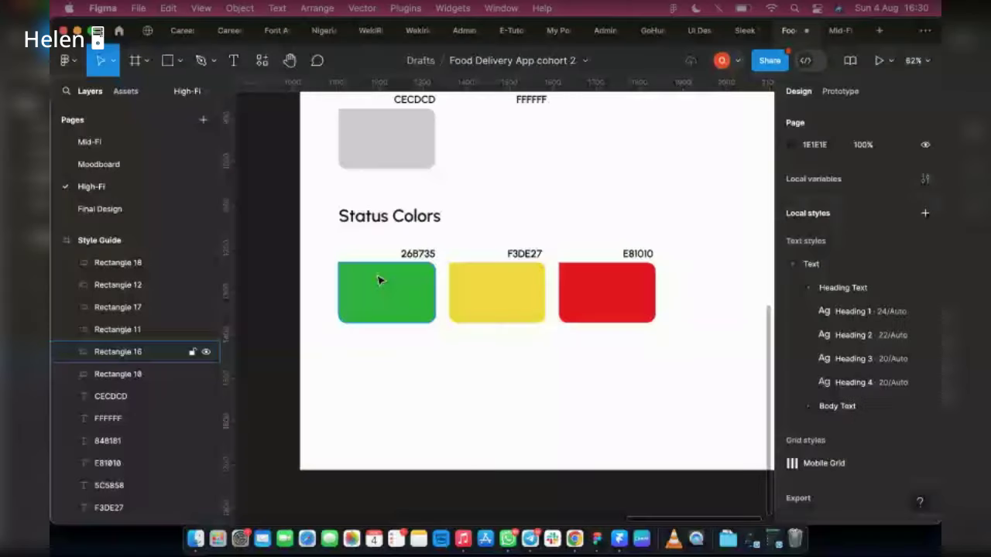
# - Review the status, dark and primary swatches in the Colors frame, and inspect the 311412 swatch with its label
pyautogui.scroll(2, 542, 349)
pyautogui.click(678, 386)
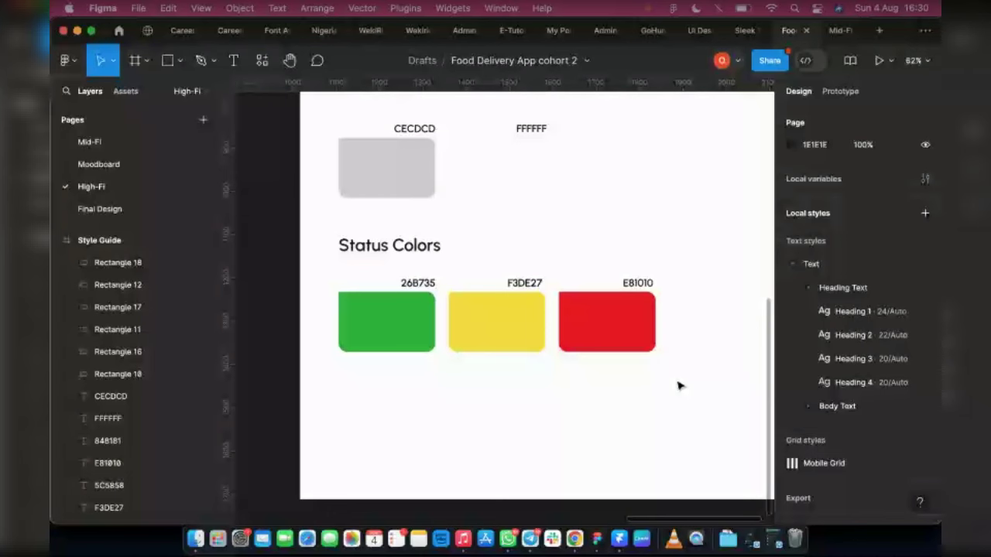
pyautogui.scroll(5, 474, 370)
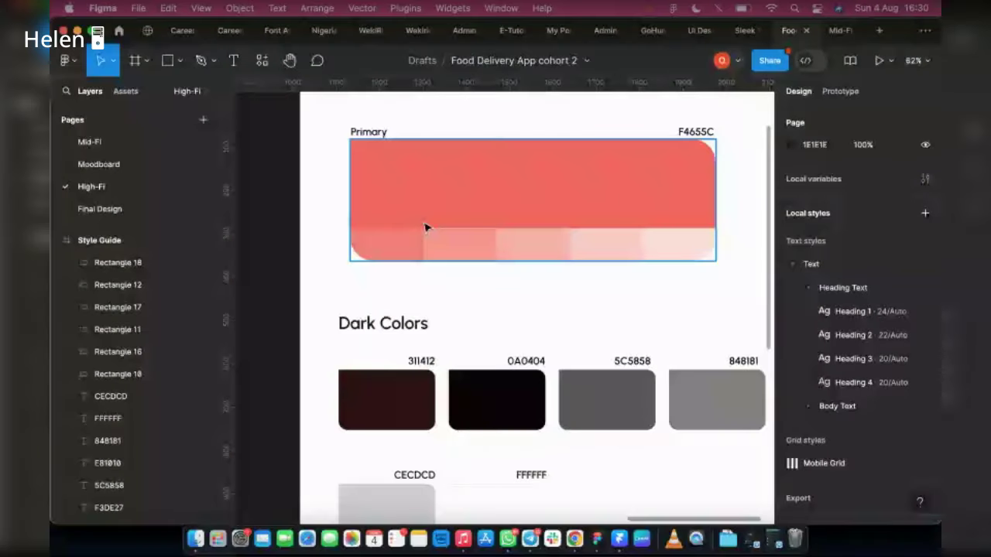
pyautogui.click(421, 361)
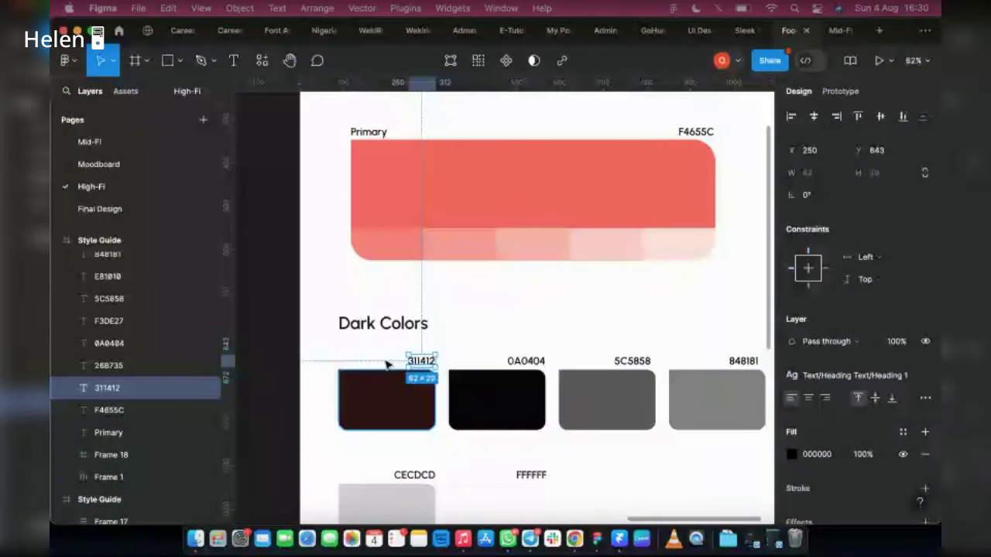
pyautogui.keyDown('shift'); pyautogui.click(409, 408); pyautogui.keyUp('shift')
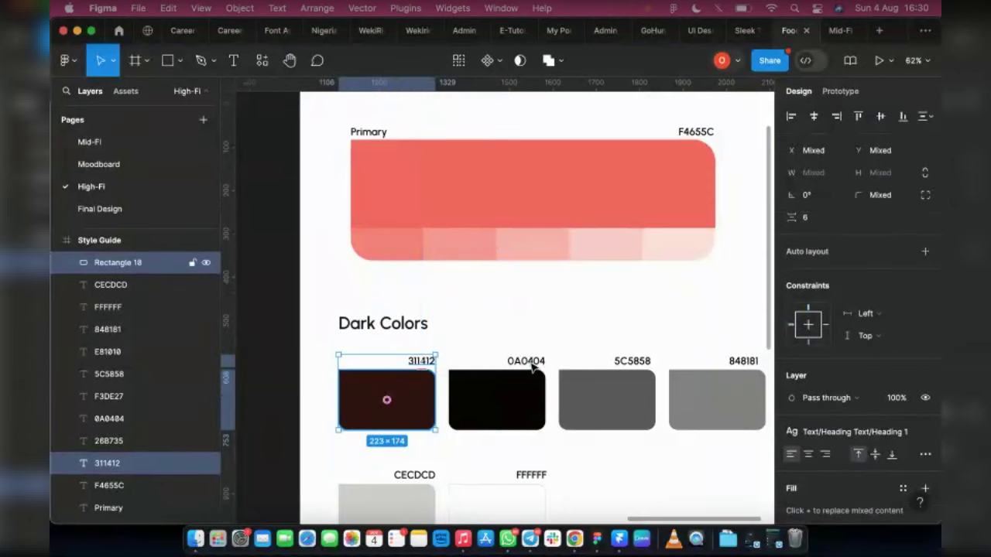
pyautogui.hotkey('shift', 'a')
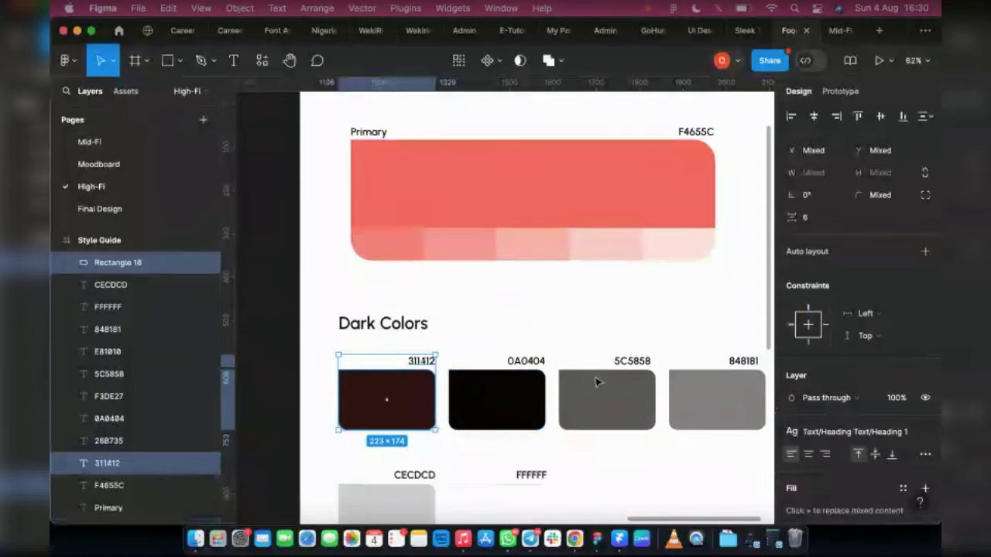
pyautogui.scroll(-1, 465, 322)
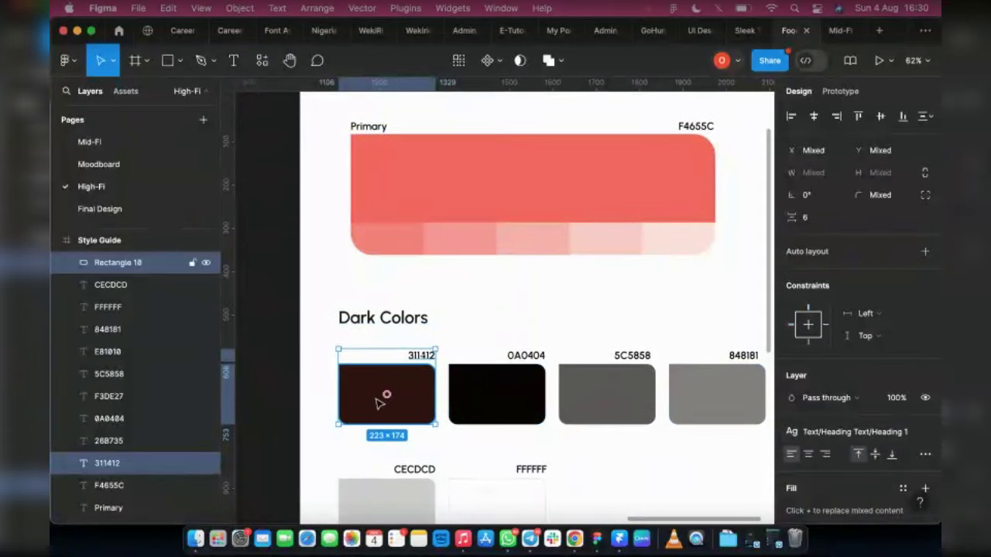
pyautogui.click(380, 402)
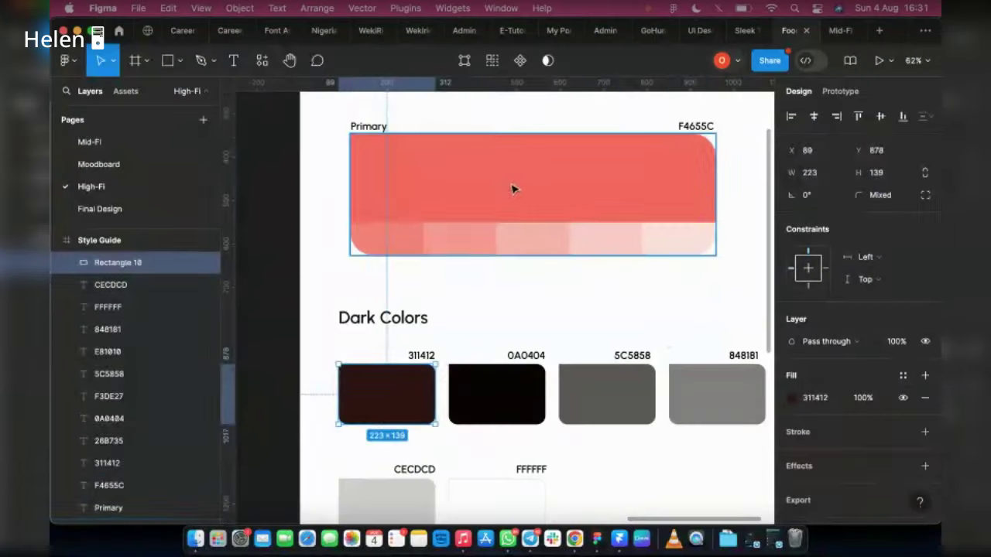
# - Create a color style named "Main Color" from the large primary swatch's F4655C fill
pyautogui.click(415, 215)
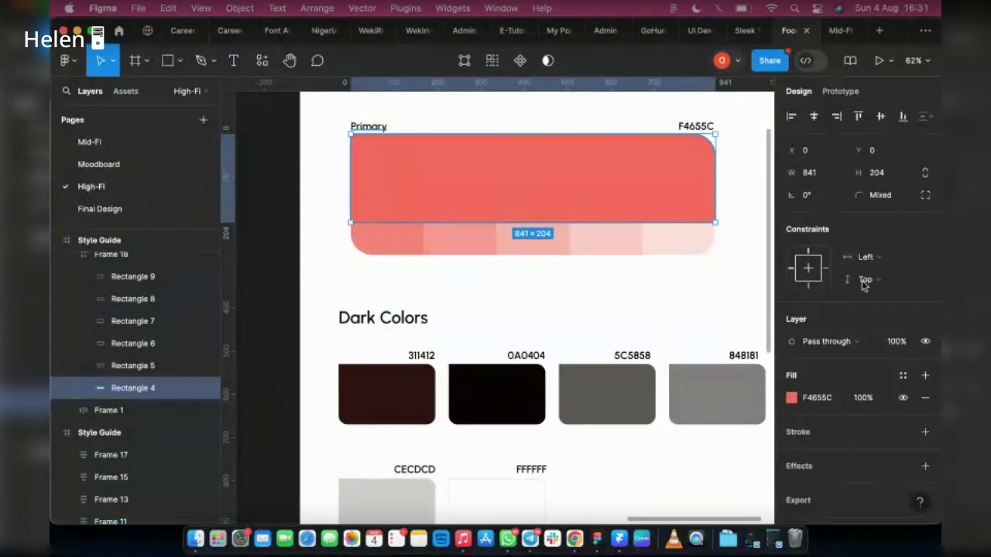
pyautogui.press('Escape')
pyautogui.click(798, 264)
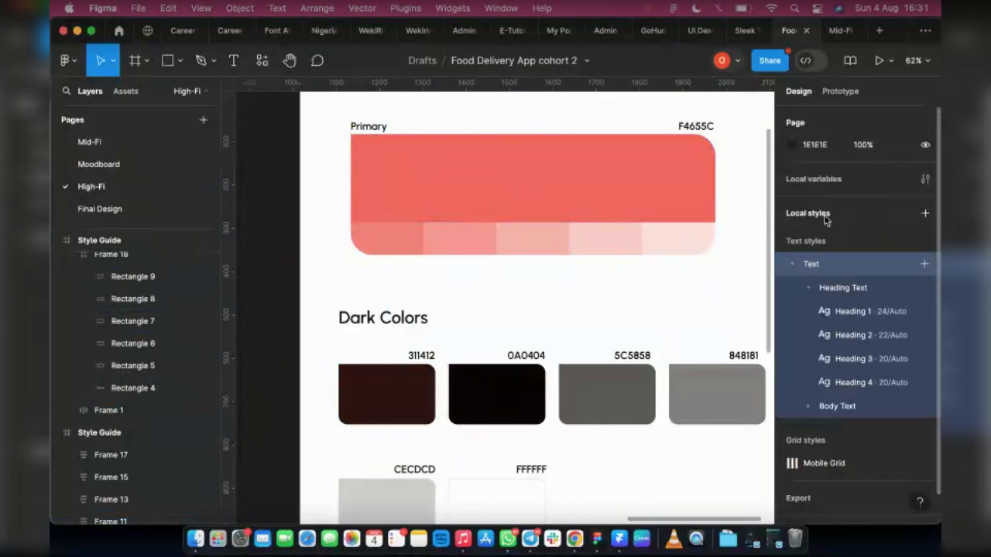
pyautogui.click(608, 188)
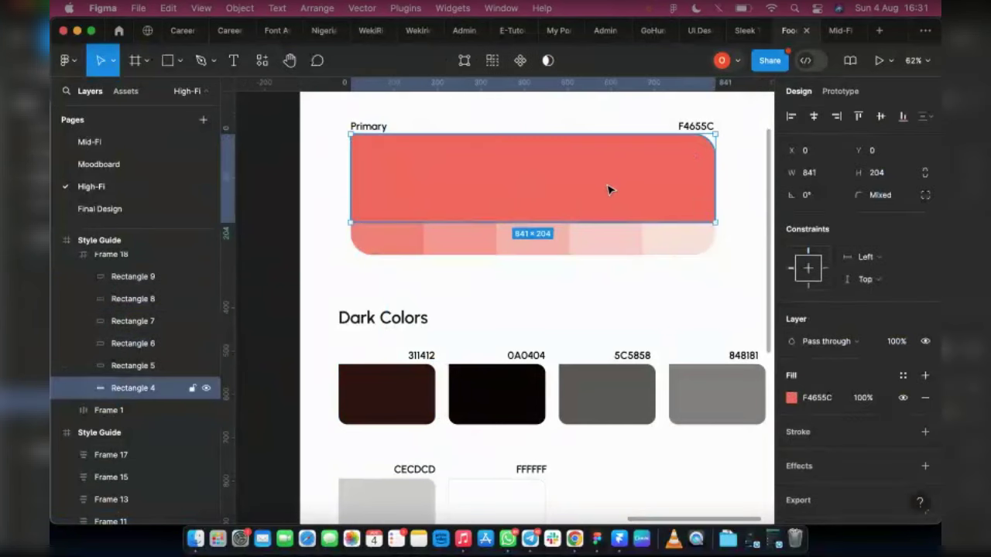
pyautogui.click(902, 378)
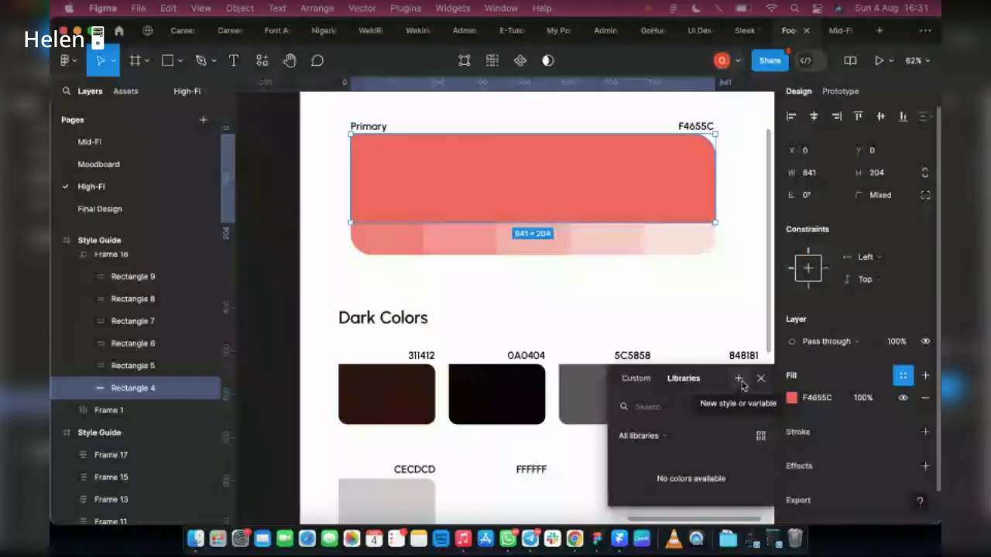
pyautogui.click(738, 379)
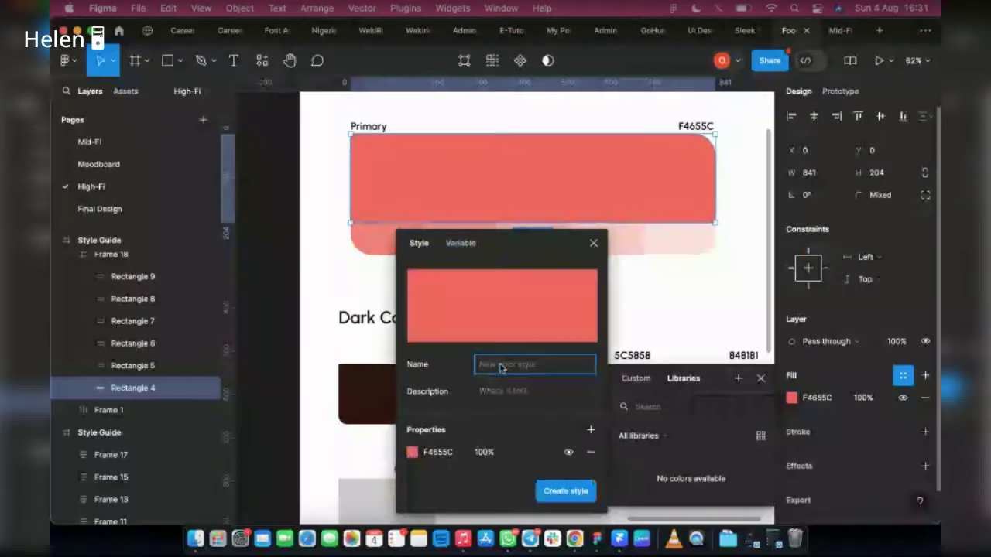
pyautogui.write('M')
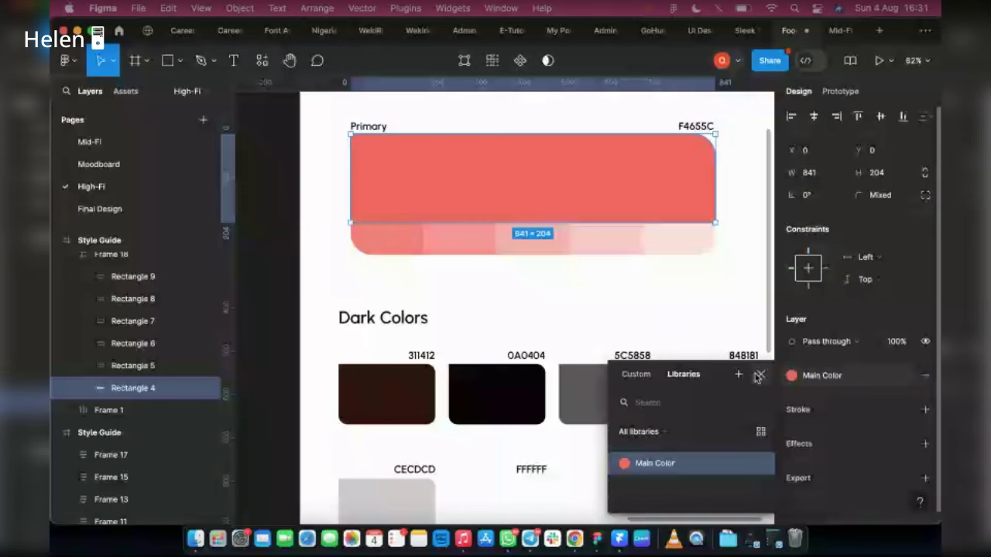
pyautogui.scroll(-5, 658, 310)
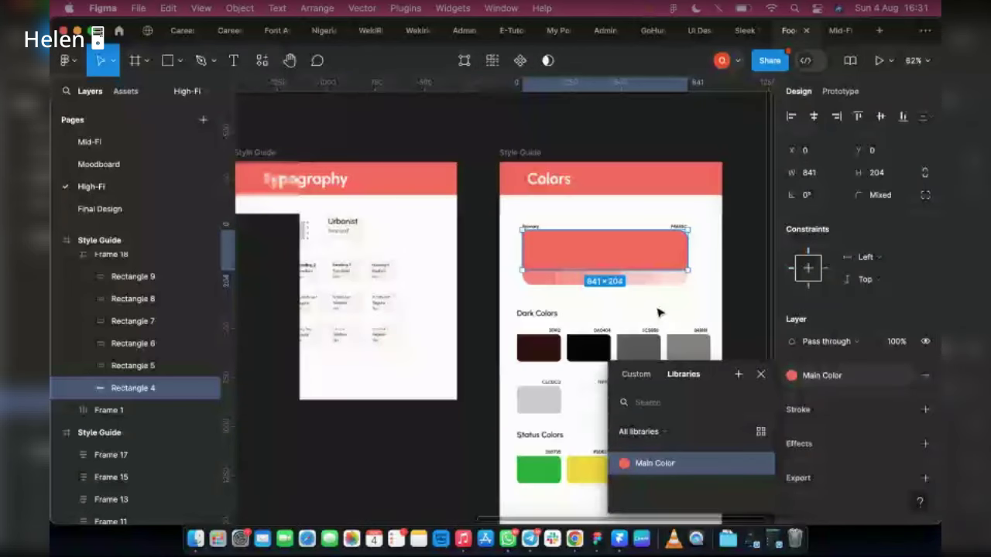
pyautogui.scroll(-3, 501, 309)
pyautogui.click(500, 310)
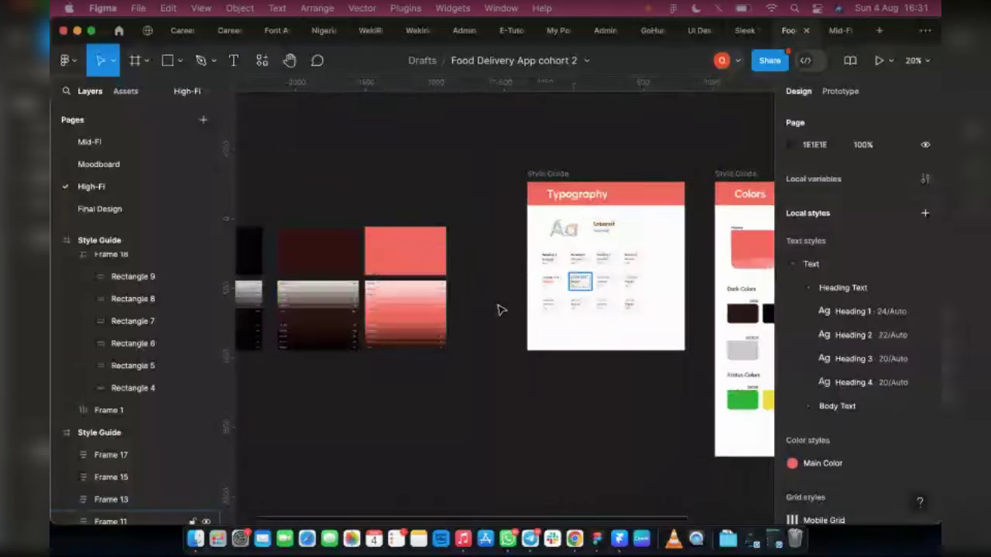
# - Delete the three generated shade palettes (black, dark brown and coral) beside the Typography frame
pyautogui.hscroll(-5, 501, 309)
pyautogui.moveTo(402, 144); pyautogui.dragTo(733, 387)
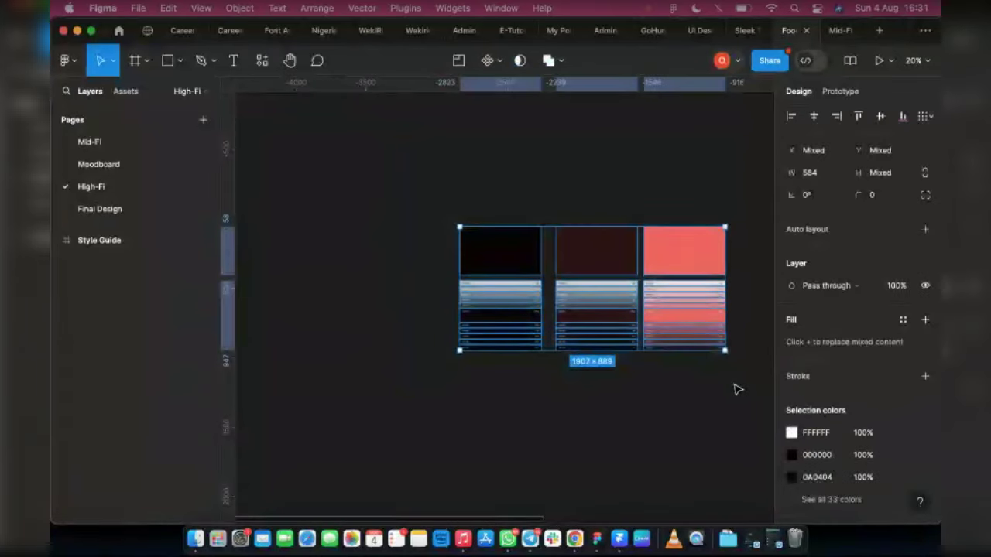
pyautogui.click(409, 411)
pyautogui.hscroll(10, 414, 409)
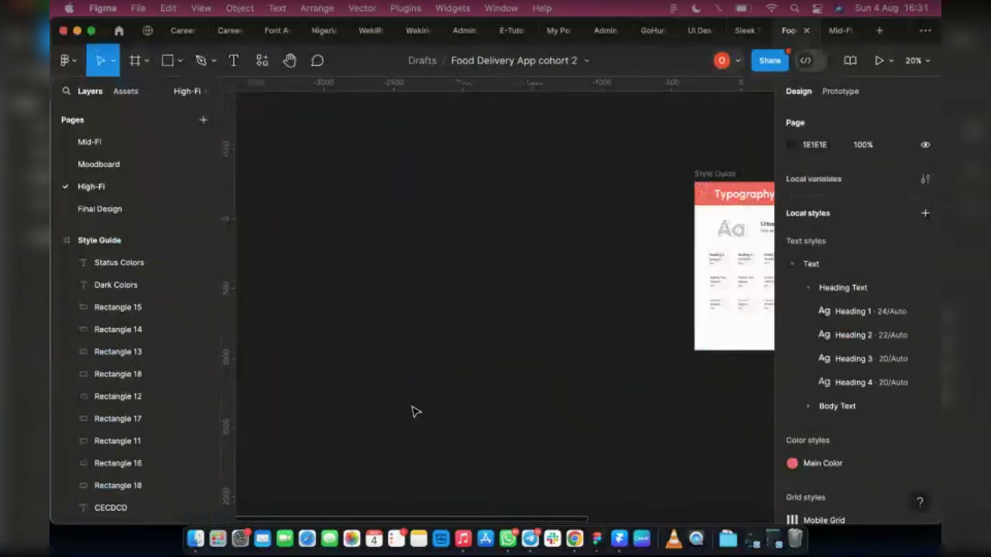
# - Create a color style named "Primary 1" from the F67F77 fill of the first tint in the primary swatch
pyautogui.scroll(3, 591, 248)
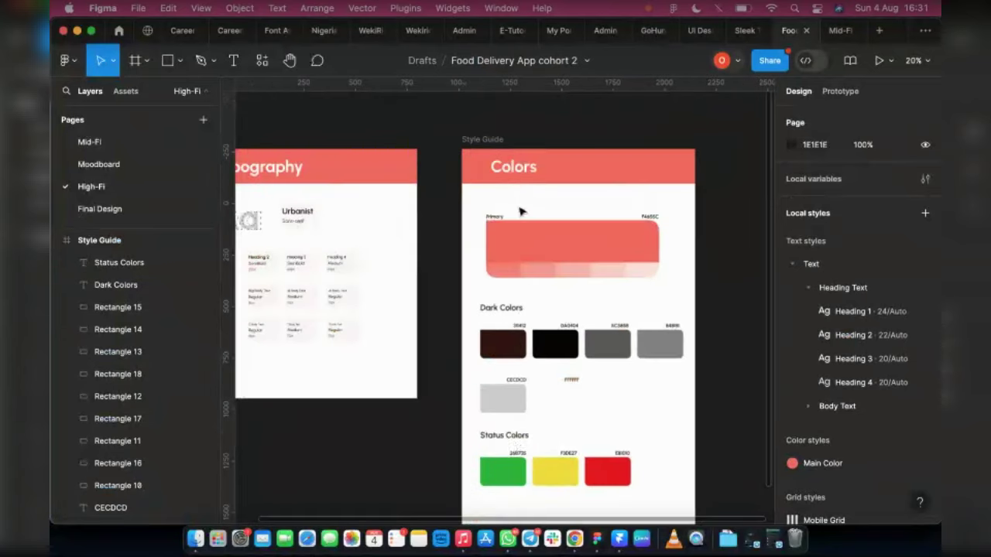
pyautogui.scroll(2, 593, 257)
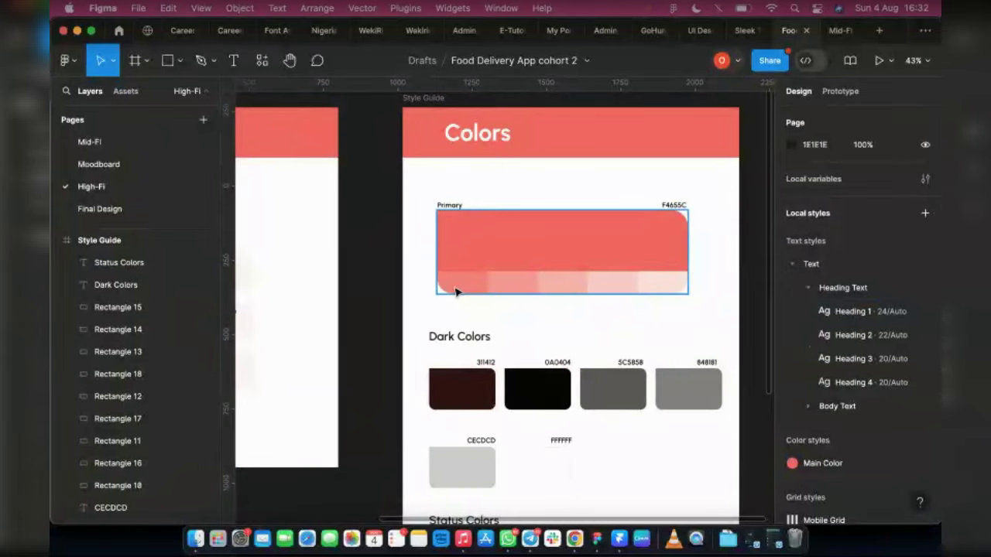
pyautogui.scroll(2, 455, 291)
pyautogui.scroll(2, 455, 291)
pyautogui.click(482, 284)
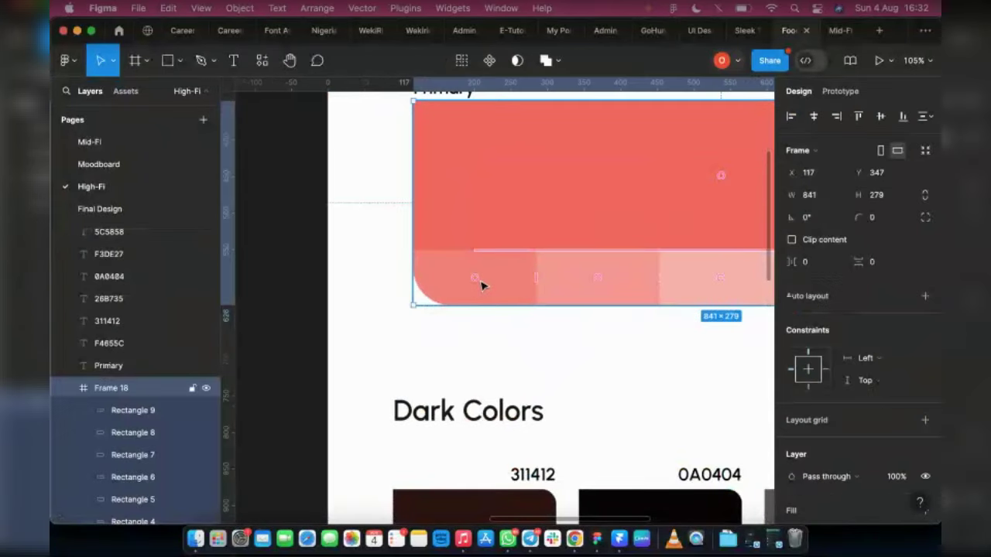
pyautogui.click(481, 286)
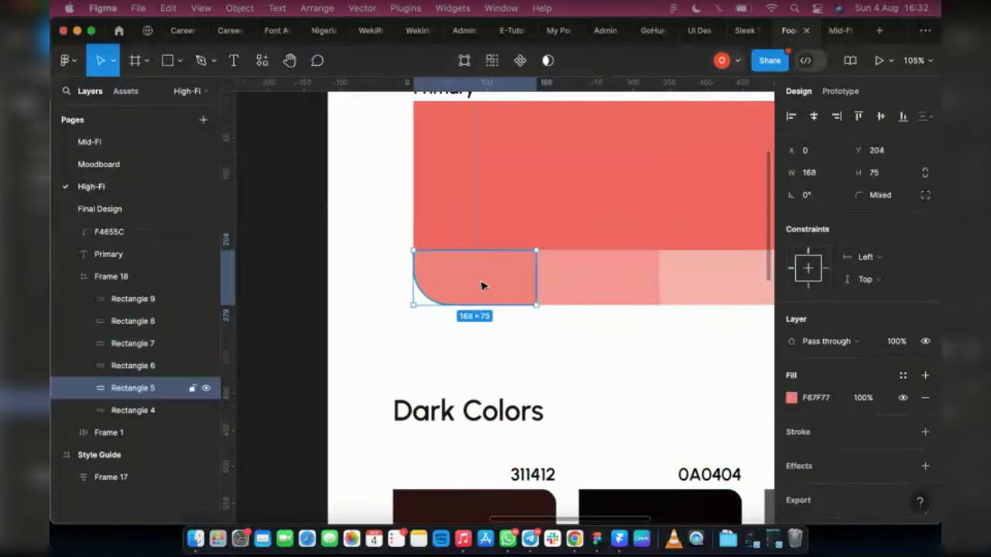
pyautogui.click(903, 377)
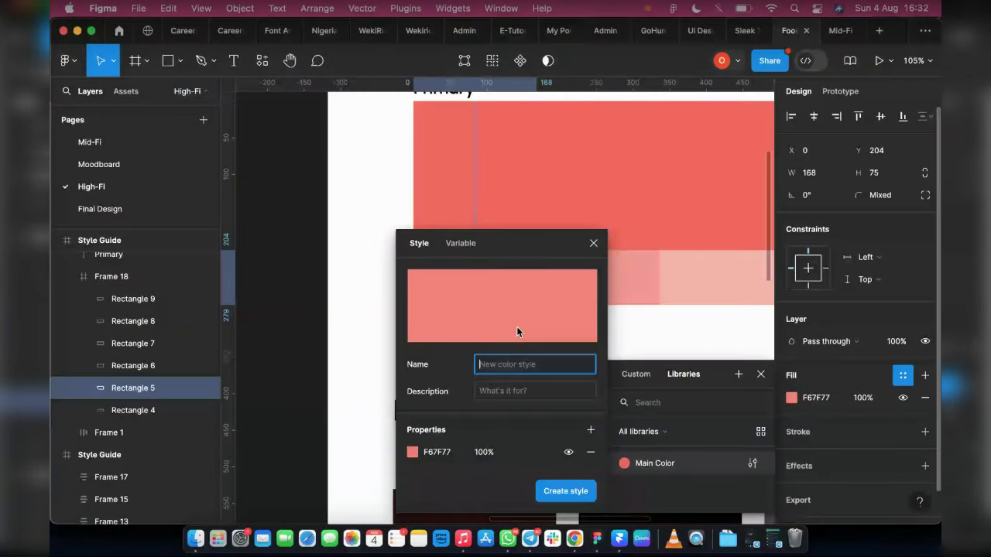
pyautogui.write('Primary 1')
pyautogui.press('Return')
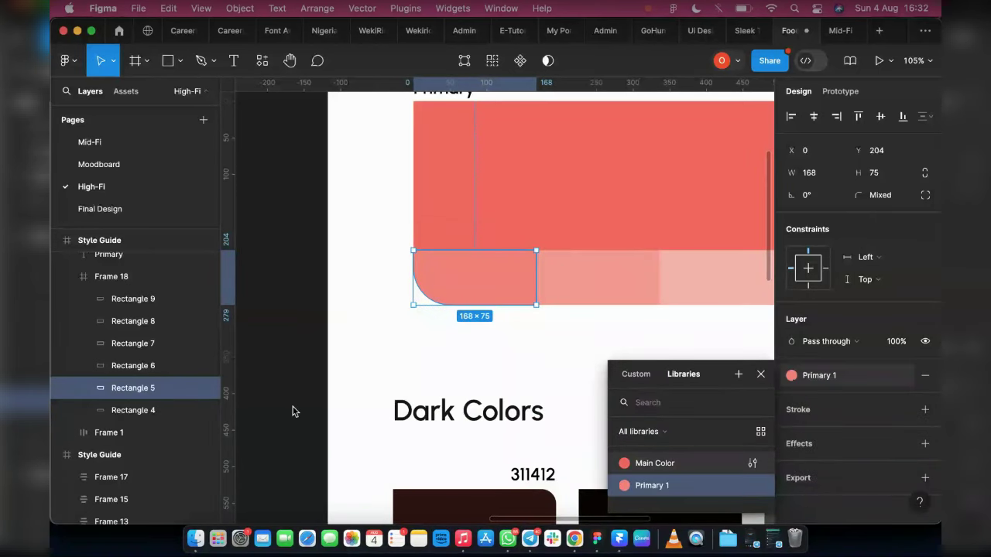
# - Create a color style named "Primary 2" from the F89892 fill of the primary swatch's second tint
pyautogui.hscroll(3, 417, 346)
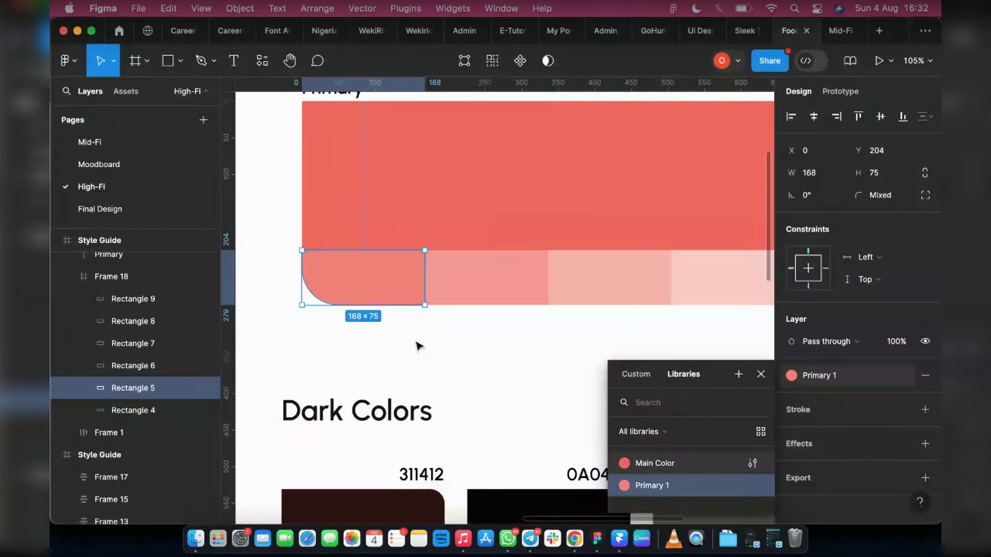
pyautogui.click(488, 288)
pyautogui.hscroll(2, 704, 263)
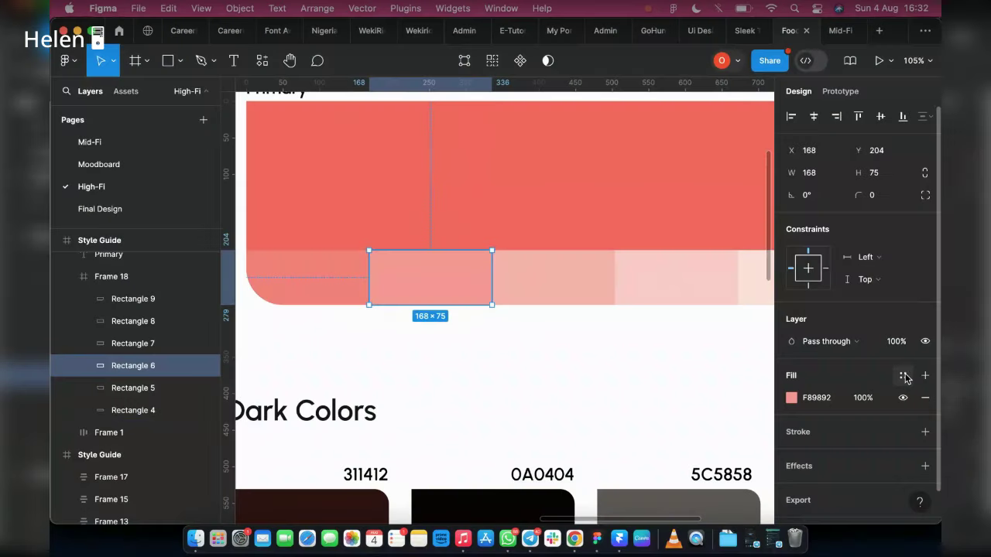
pyautogui.click(900, 377)
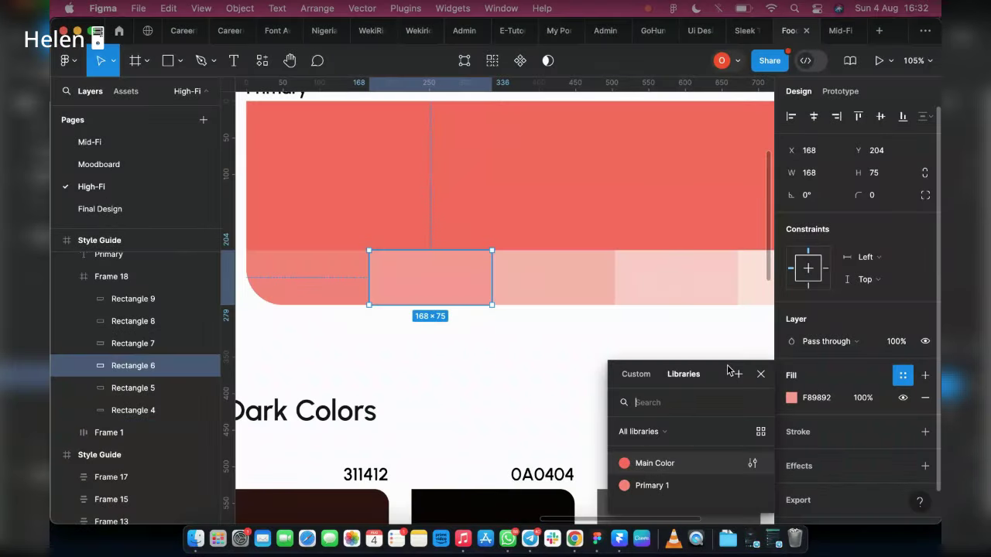
pyautogui.click(737, 374)
pyautogui.write('Primary 2')
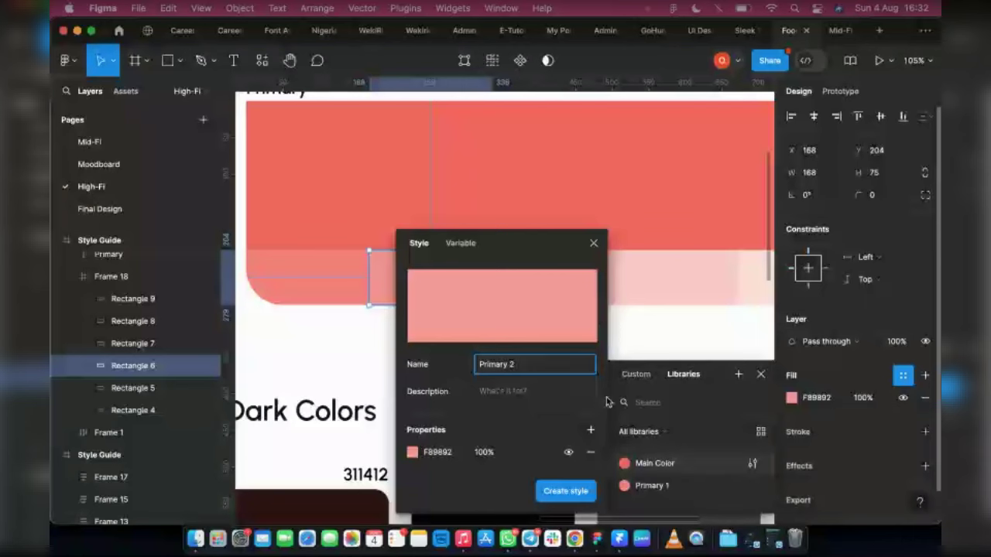
pyautogui.press('Return')
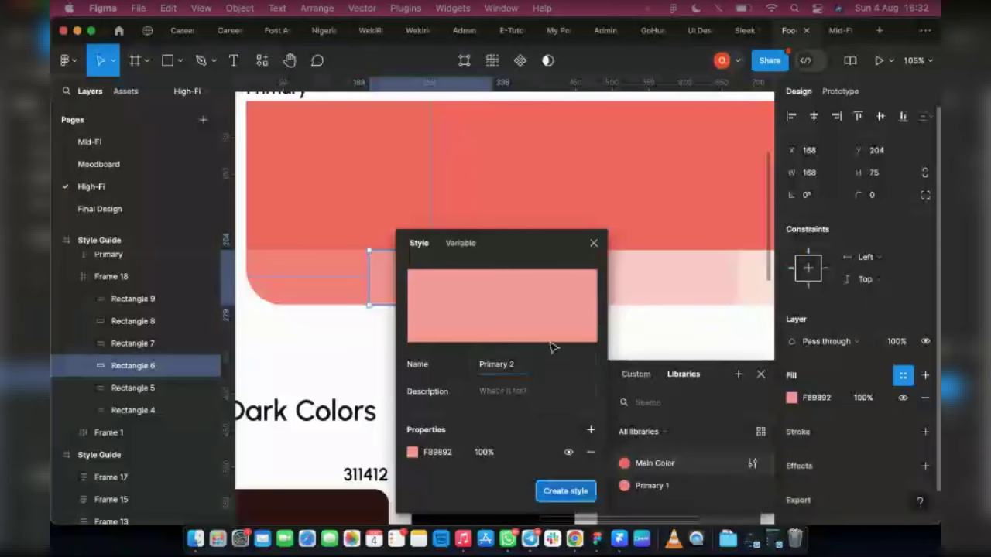
# - Create a color style named "Primary 3" from the F9B2AD fill of the primary swatch's third tint
pyautogui.click(559, 291)
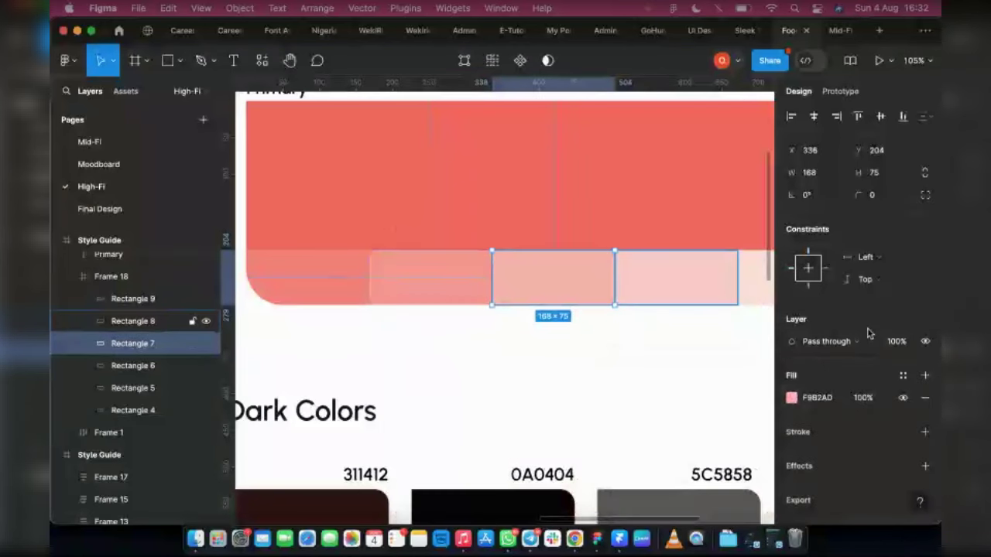
pyautogui.click(903, 375)
pyautogui.click(738, 363)
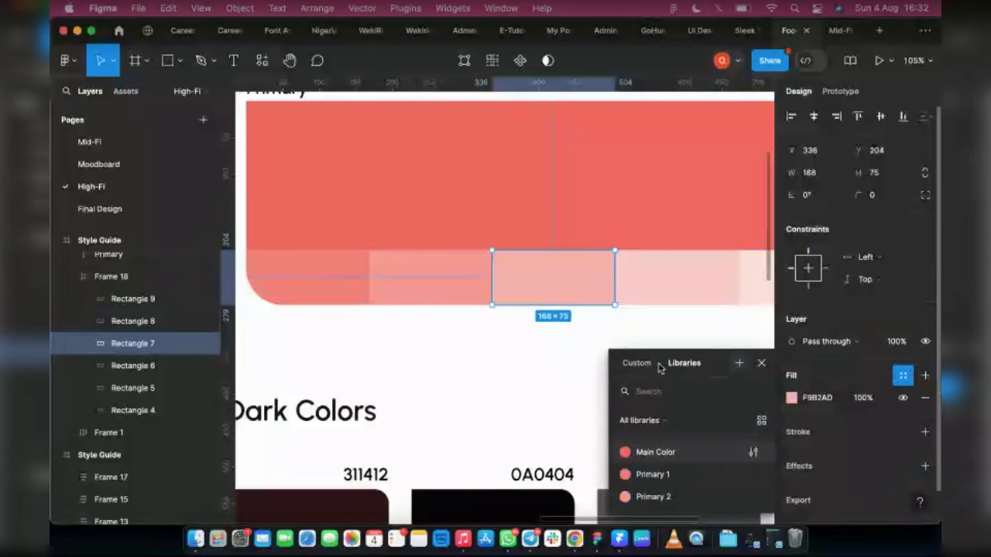
pyautogui.write('P')
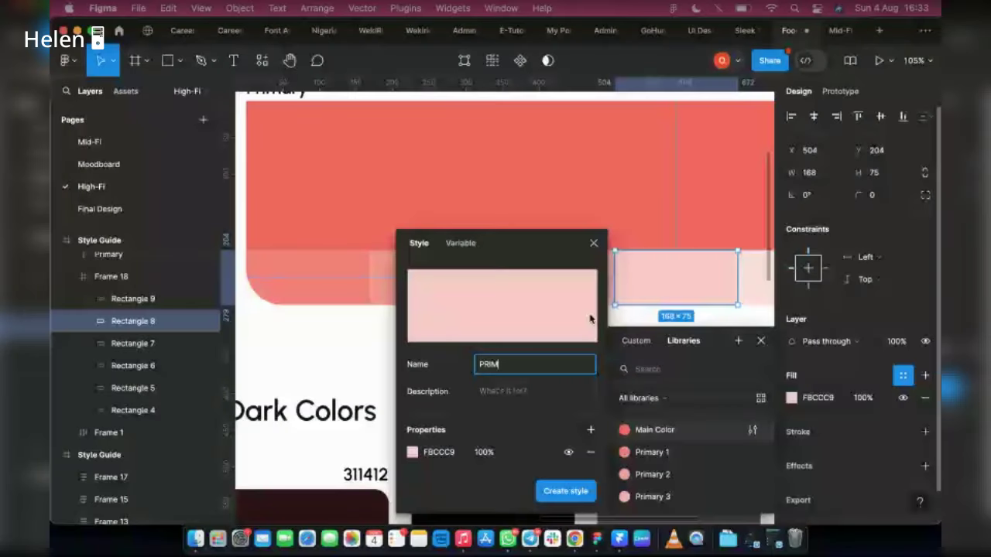
# - Save the FBCCC9 fill of the primary swatch's fourth tint as a color style, also named "Primary 3"
pyautogui.press('BackSpace')
pyautogui.press('BackSpace')
pyautogui.press('BackSpace')
pyautogui.press('BackSpace')
pyautogui.write('Primary 3')
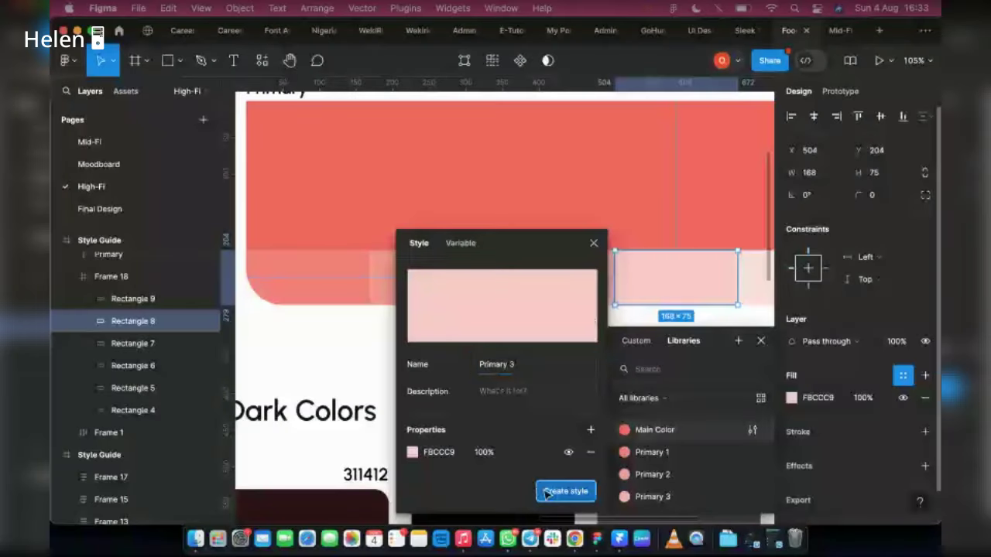
pyautogui.click(565, 491)
# - Create a color style named "Primary 5" from the FDE0DE fill of the primary swatch's last tint
pyautogui.hscroll(3, 377, 362)
pyautogui.hscroll(3, 377, 361)
pyautogui.click(542, 279)
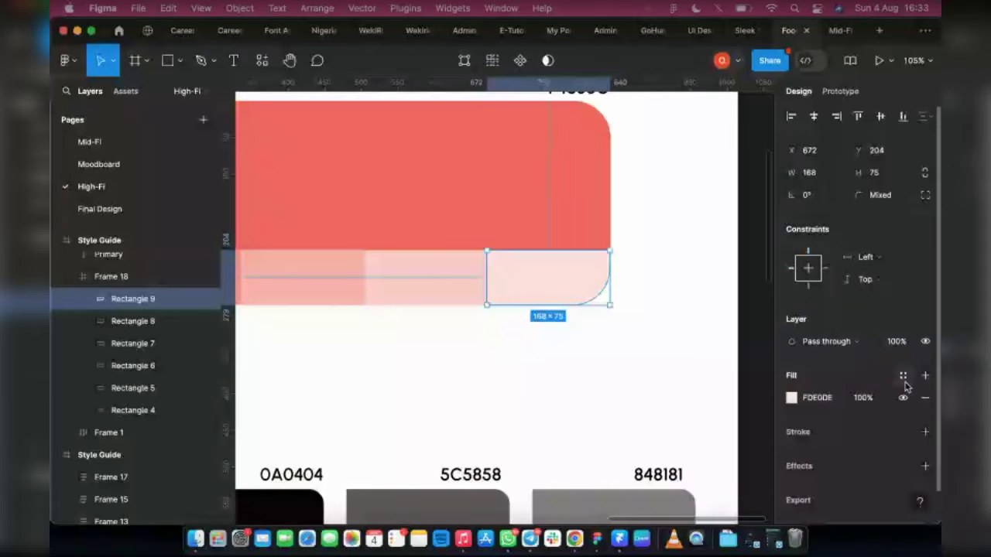
pyautogui.click(903, 375)
pyautogui.click(738, 319)
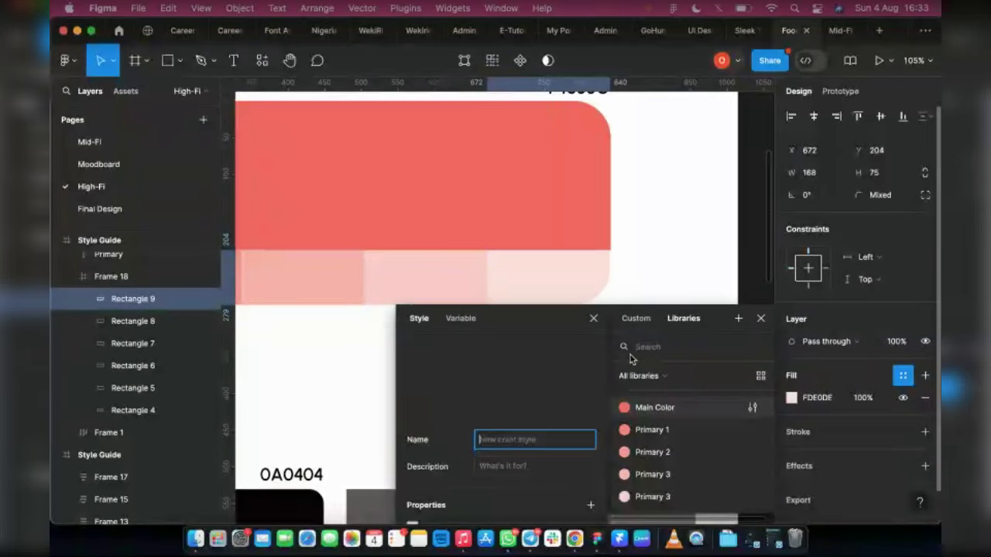
pyautogui.write('Primary')
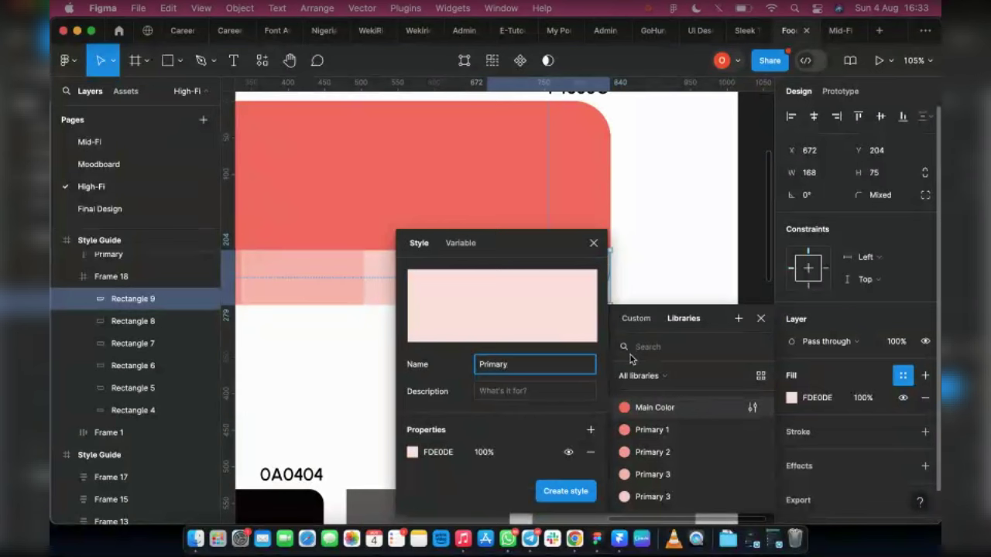
pyautogui.write('4')
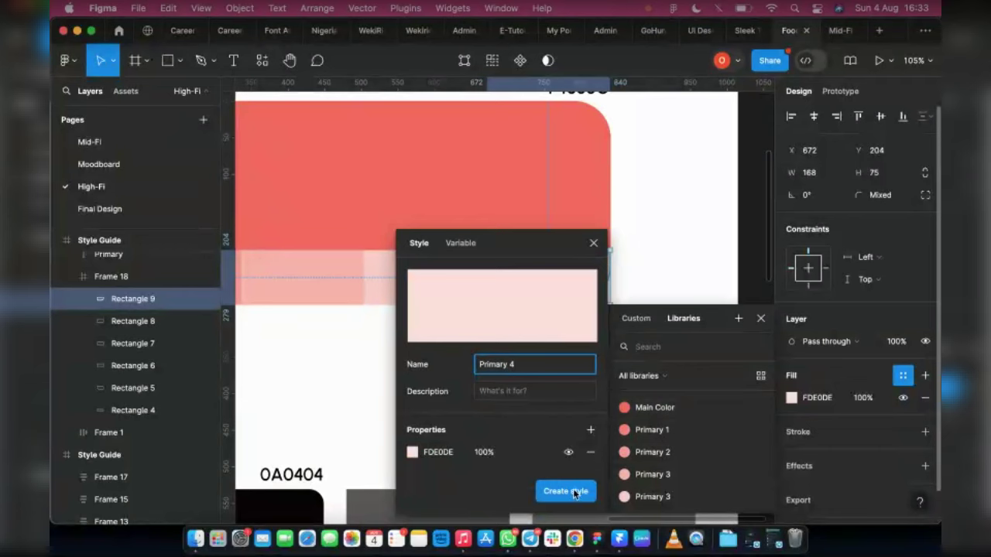
pyautogui.press('BackSpace')
pyautogui.write('5C5858')
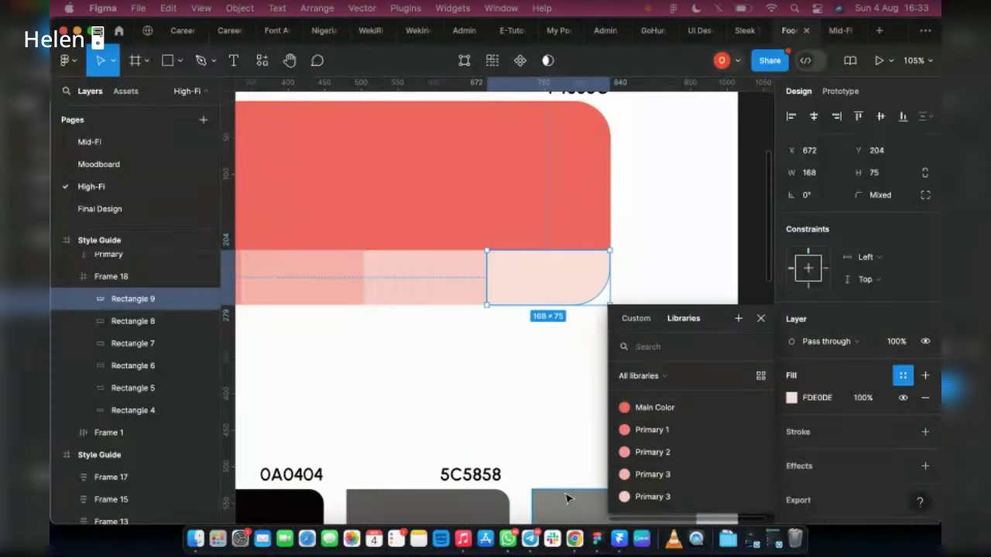
pyautogui.click(647, 495)
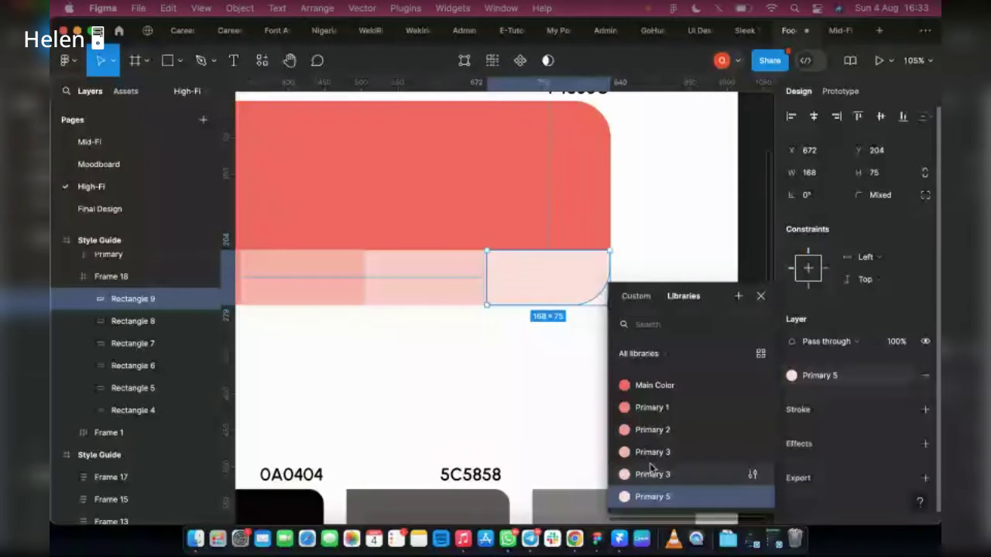
# - Rename the duplicate "Primary 3" color style with the FBCCC9 fill to "Primary 4"
pyautogui.hscroll(-3, 744, 256)
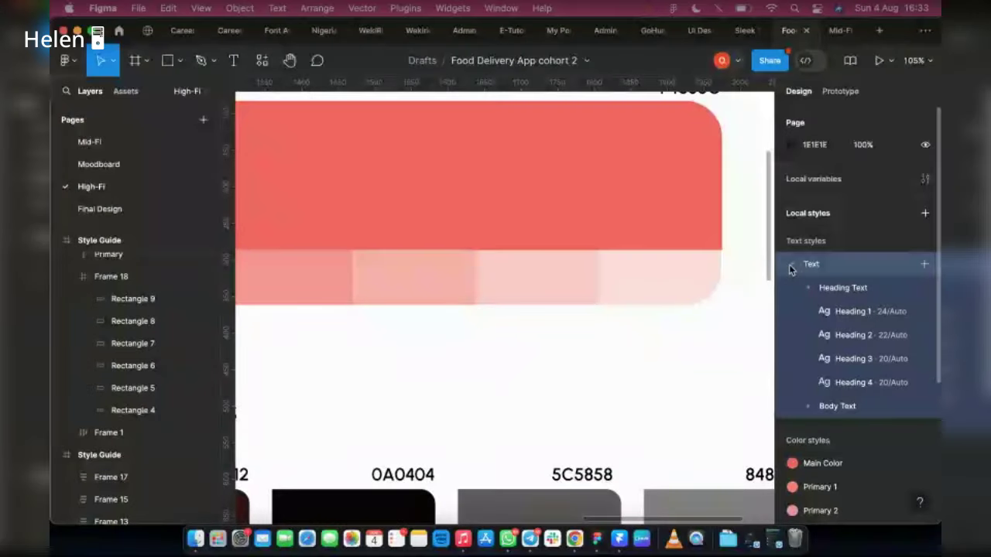
pyautogui.click(790, 265)
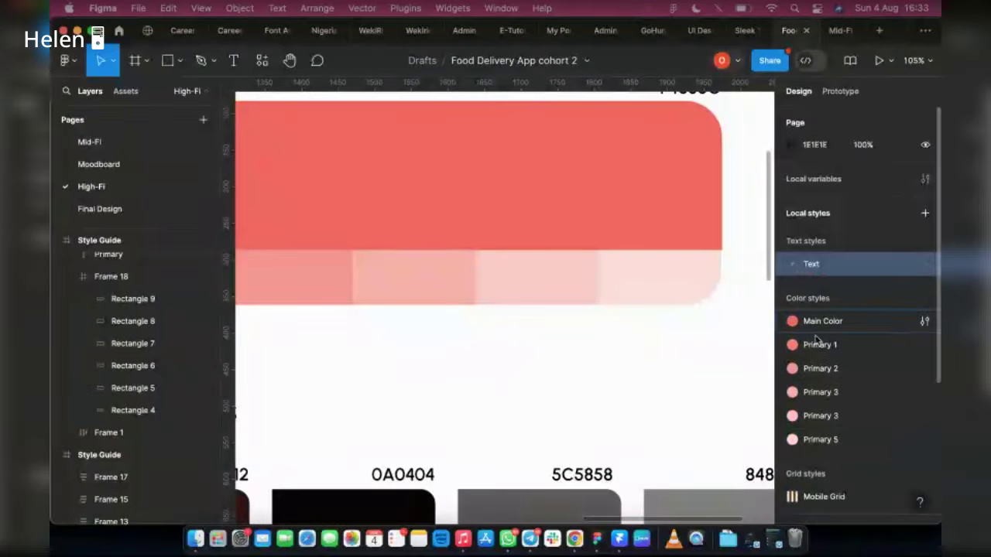
pyautogui.rightClick(824, 417)
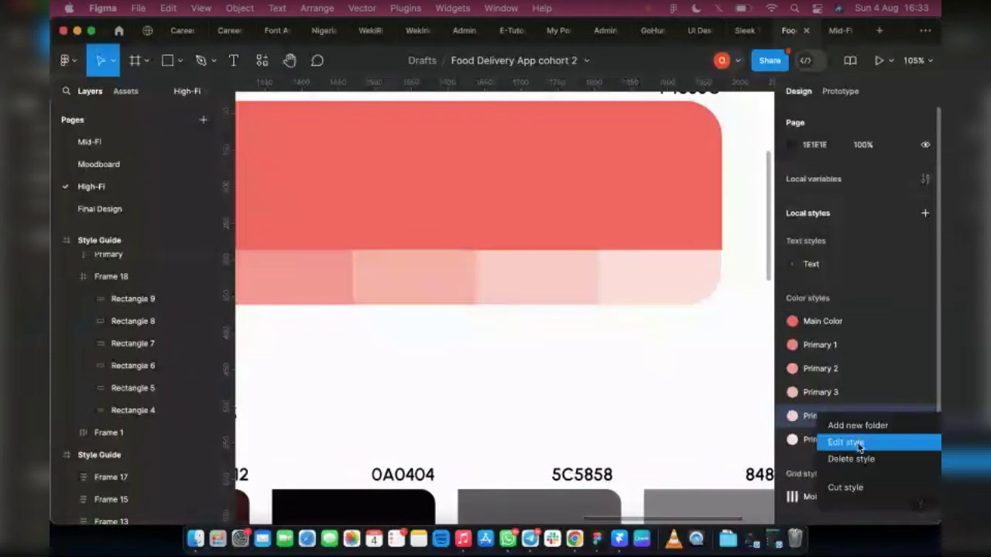
pyautogui.click(857, 440)
pyautogui.press('BackSpace')
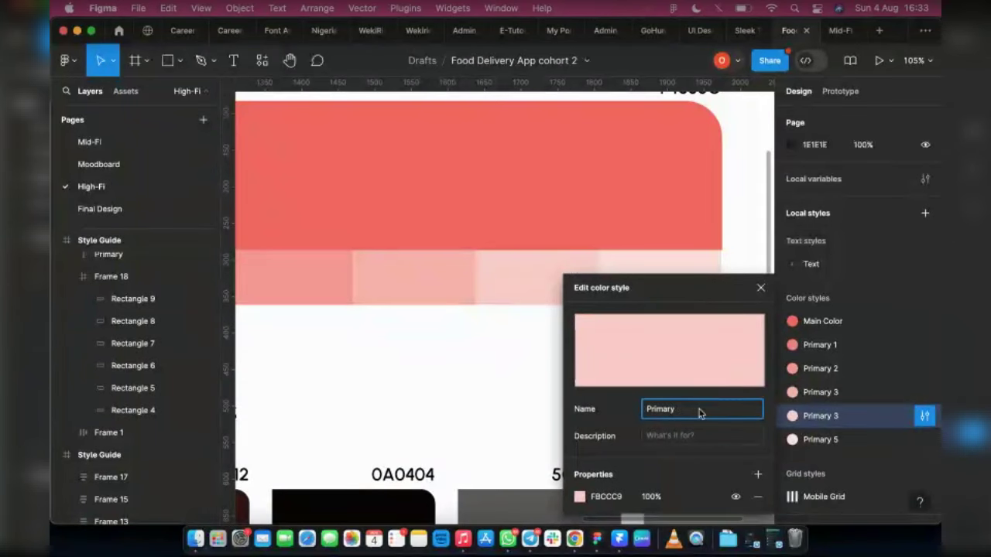
pyautogui.write('4')
pyautogui.click(734, 243)
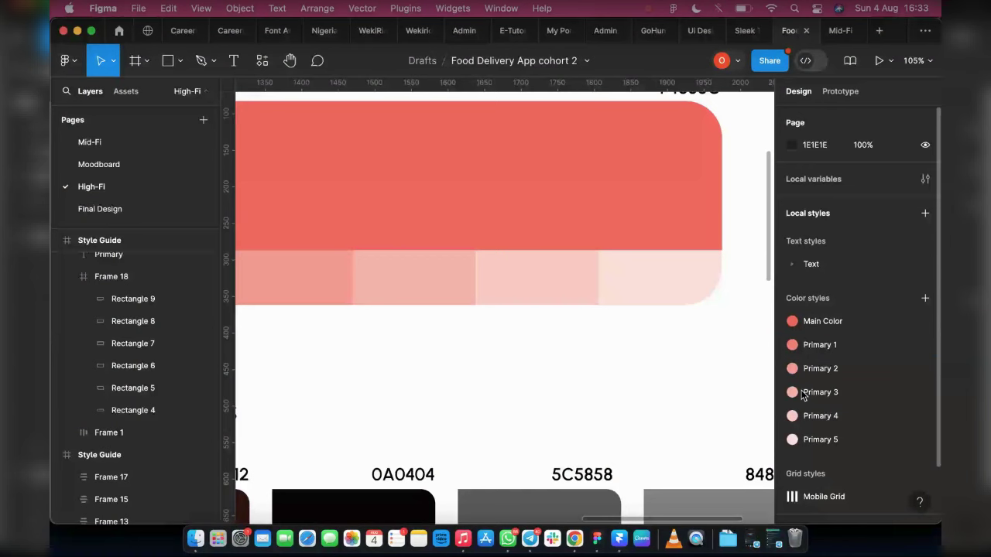
# - Examine how the text styles are grouped into the Heading Text and Body Text folders
pyautogui.click(797, 264)
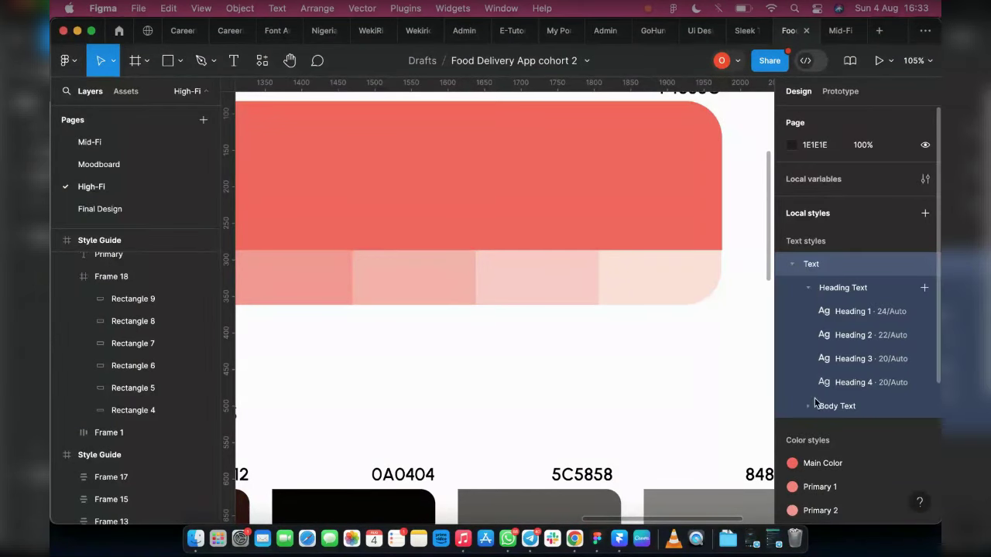
pyautogui.click(808, 288)
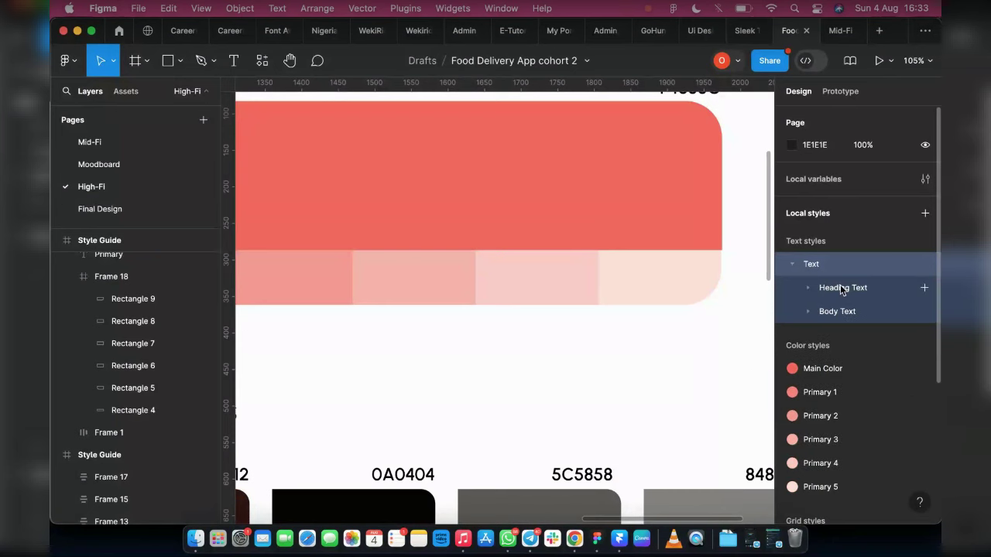
pyautogui.click(809, 312)
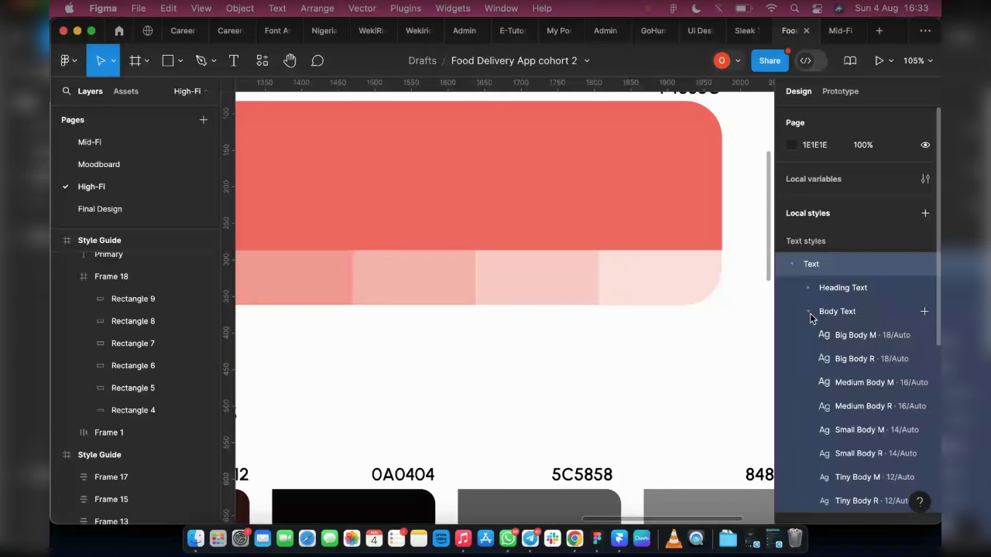
pyautogui.click(811, 312)
pyautogui.click(808, 312)
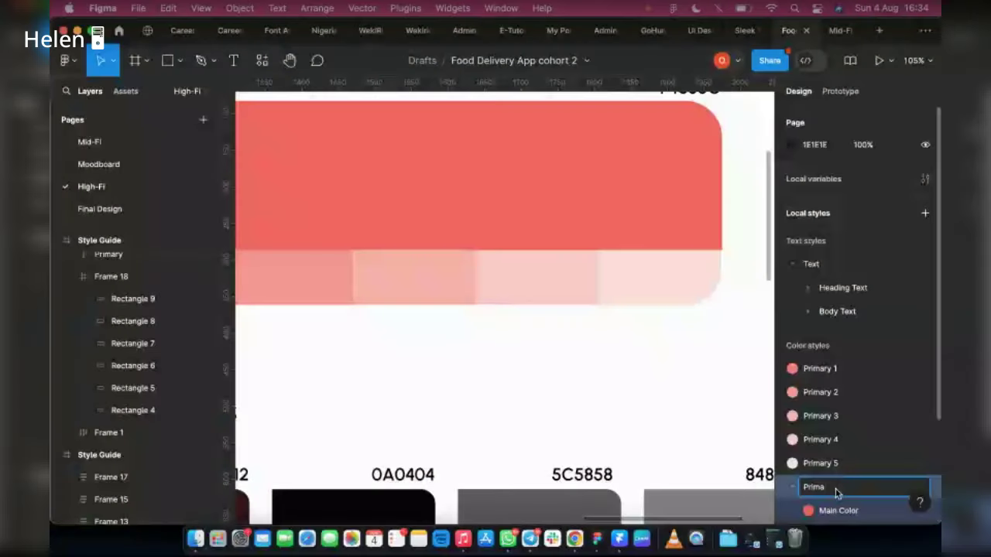
# - Name the color style folder "Primary Colors" and move the styles Primary 1 to Primary 5 into it below Main Color
pyautogui.write('ry Colors')
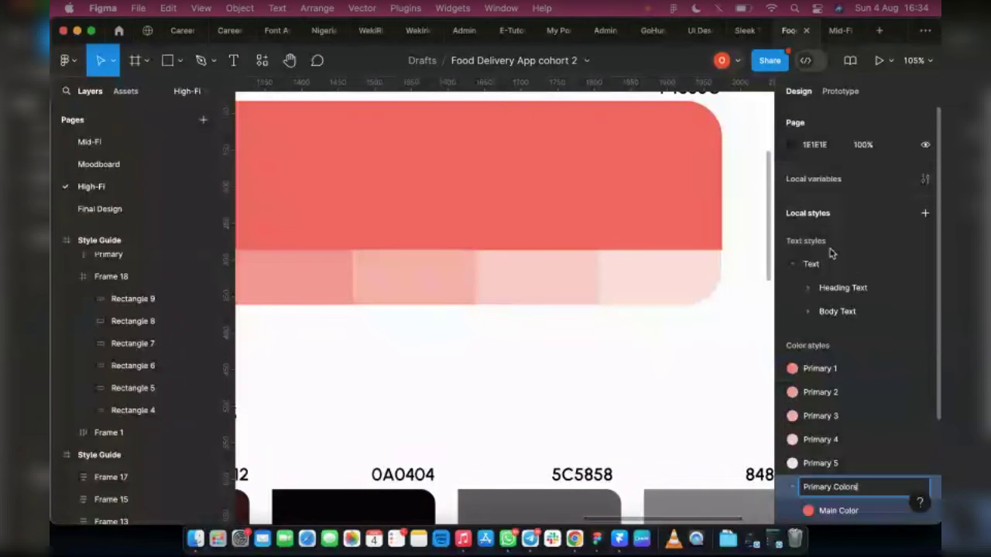
pyautogui.scroll(-3, 820, 317)
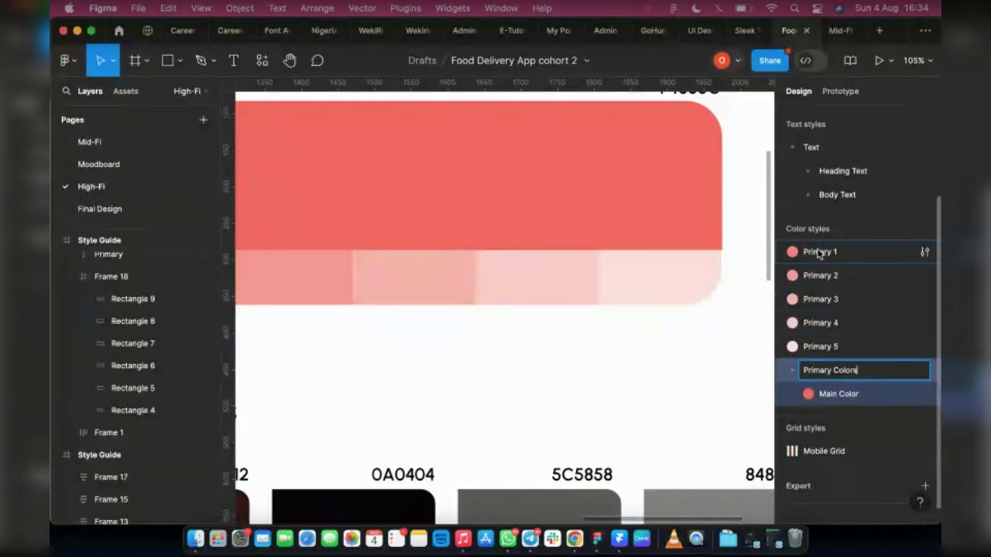
pyautogui.moveTo(821, 252); pyautogui.dragTo(824, 395)
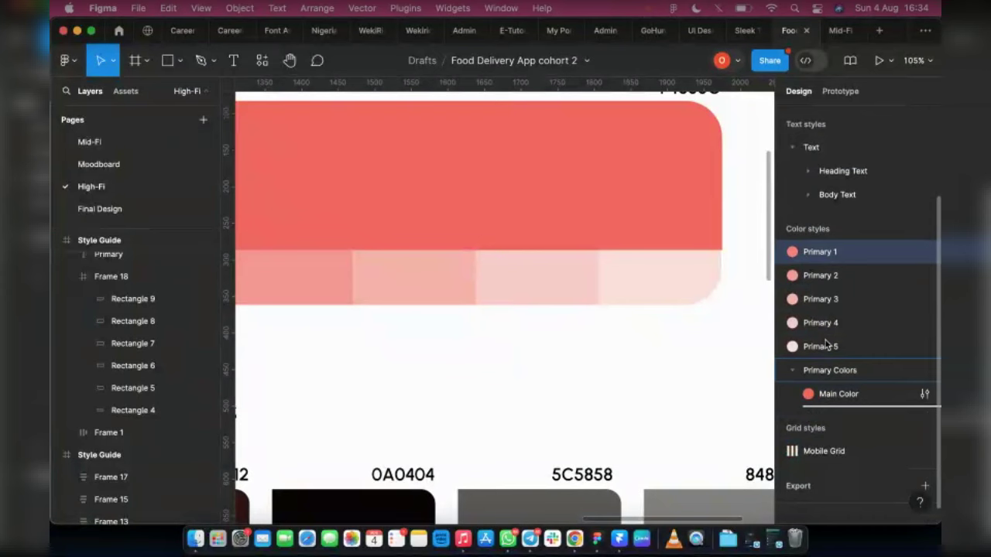
pyautogui.moveTo(816, 258); pyautogui.dragTo(805, 401)
pyautogui.moveTo(819, 265); pyautogui.dragTo(820, 406)
pyautogui.moveTo(819, 253); pyautogui.dragTo(843, 403)
pyautogui.moveTo(821, 253); pyautogui.dragTo(851, 430)
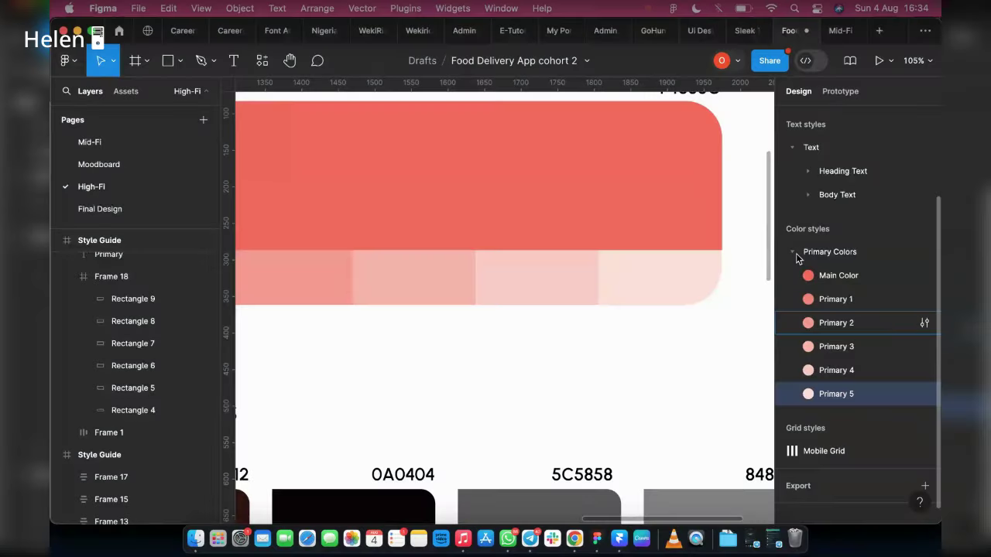
pyautogui.click(792, 252)
# - Create a color style named "Brown" from the 311412 fill of the first Dark Colors swatch
pyautogui.scroll(-5, 515, 382)
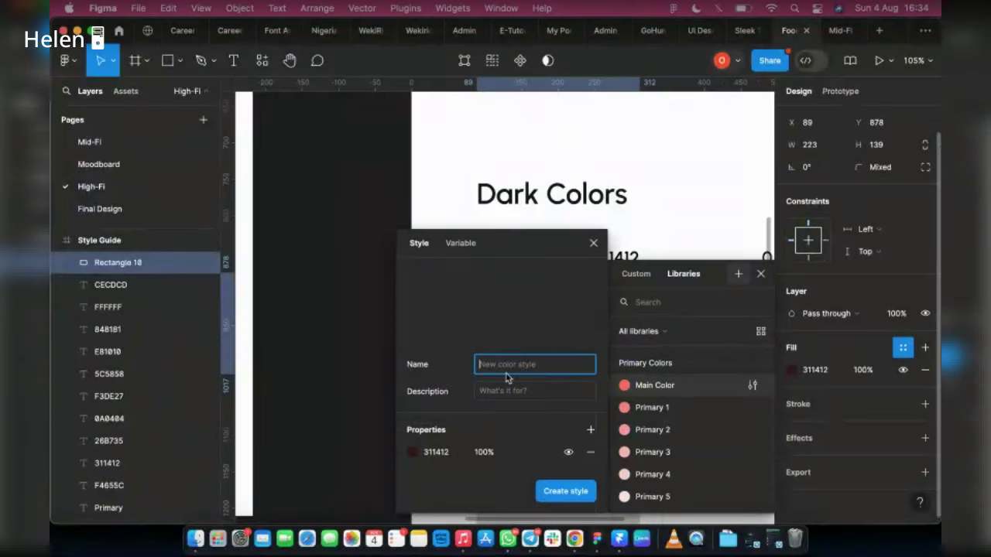
pyautogui.write('Brown')
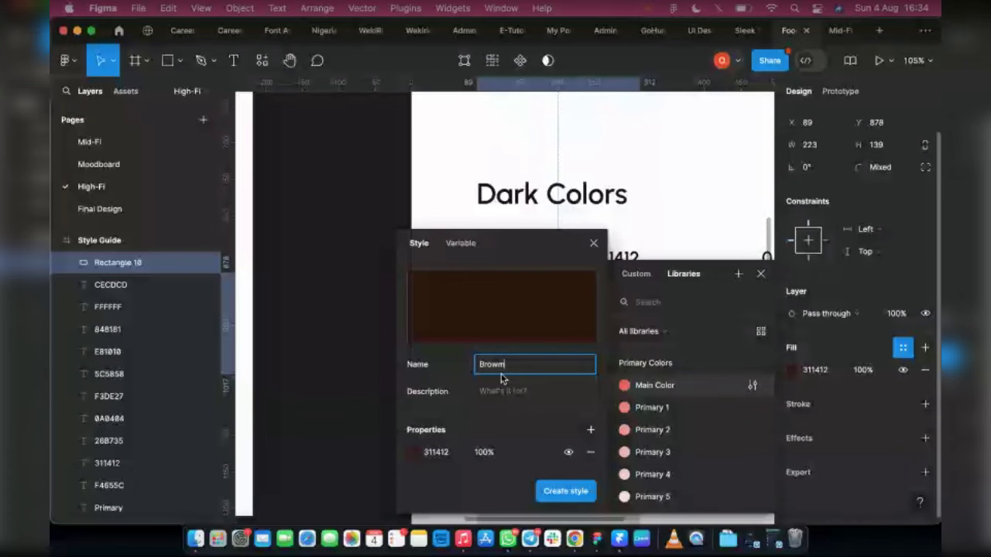
pyautogui.write(' Cold')
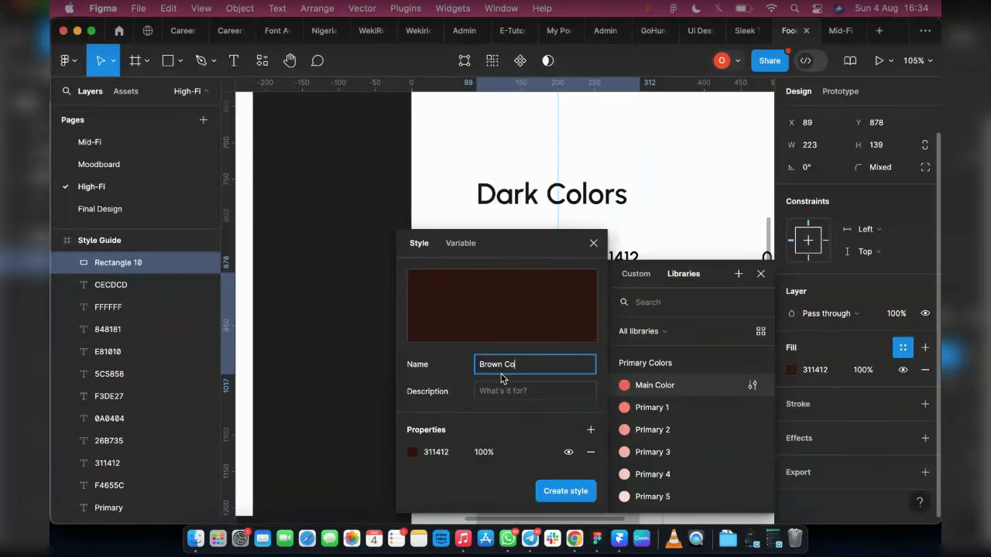
pyautogui.press('BackSpace')
pyautogui.press('BackSpace')
pyautogui.press('BackSpace')
pyautogui.press('BackSpace')
pyautogui.press('BackSpace')
pyautogui.click(546, 490)
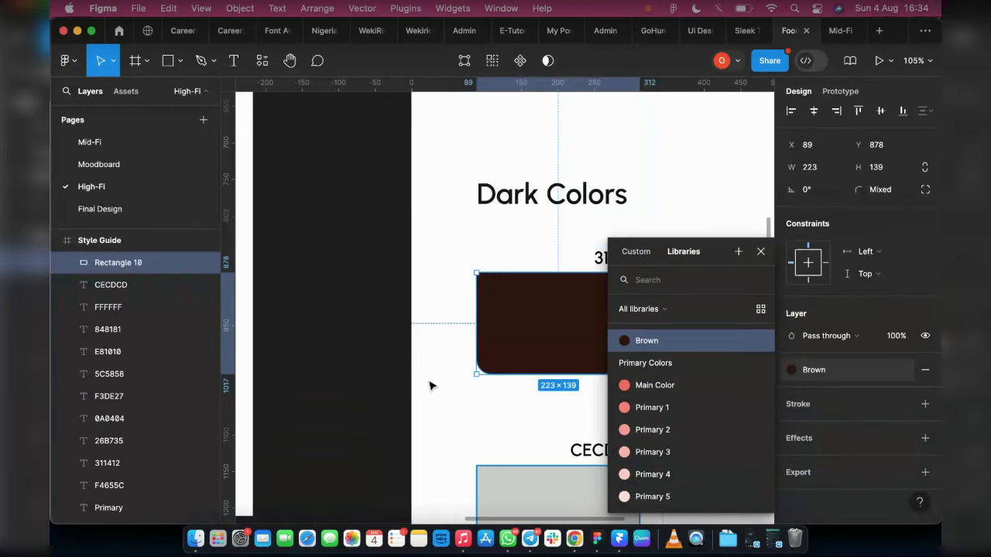
# - Create a color style named "Black" from the 0A0404 fill of the second Dark Colors swatch
pyautogui.hscroll(5, 431, 386)
pyautogui.click(419, 349)
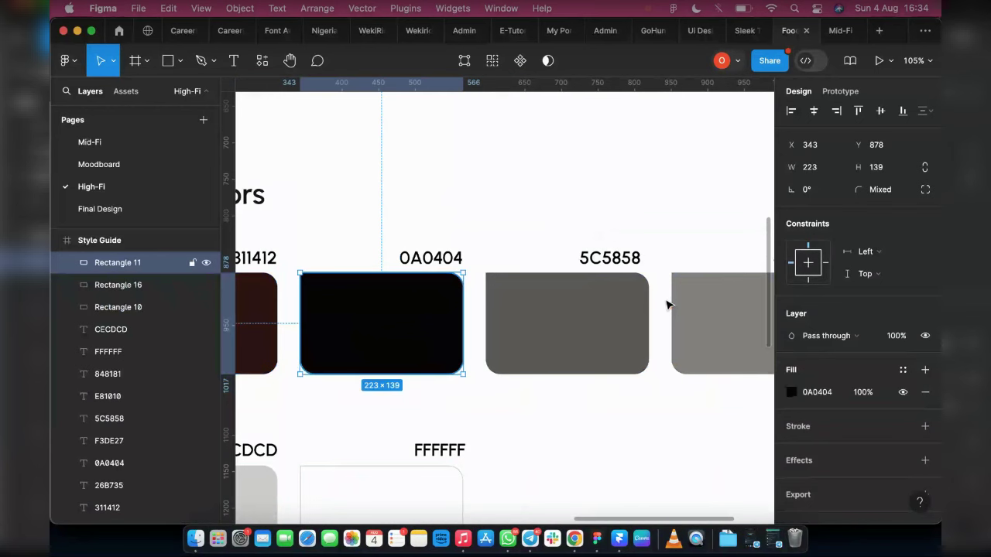
pyautogui.click(902, 369)
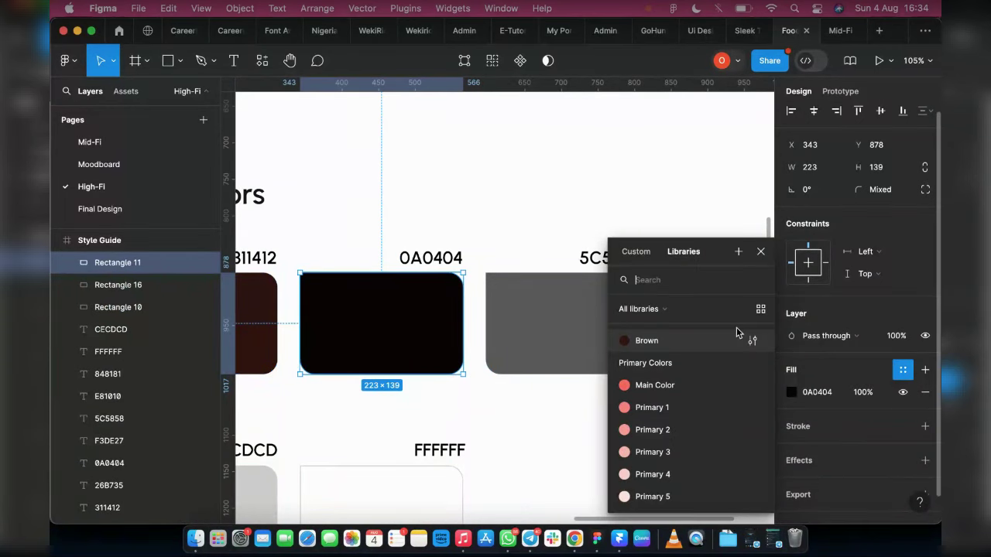
pyautogui.click(737, 252)
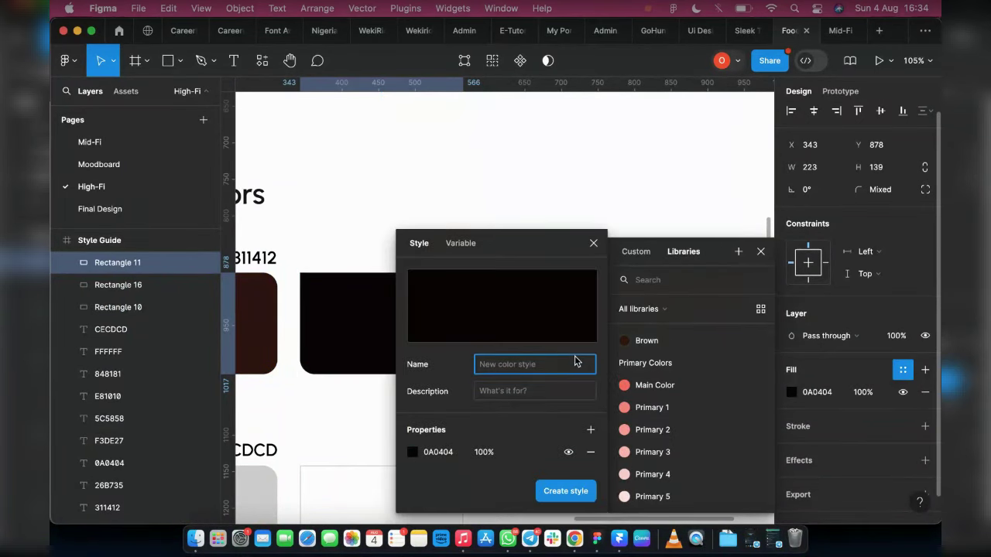
pyautogui.write('Black')
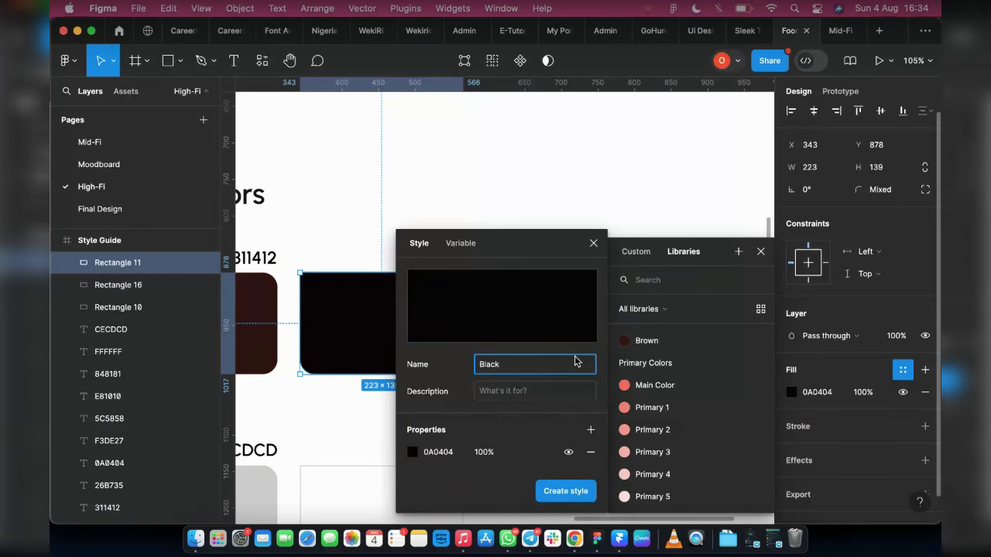
pyautogui.press('Return')
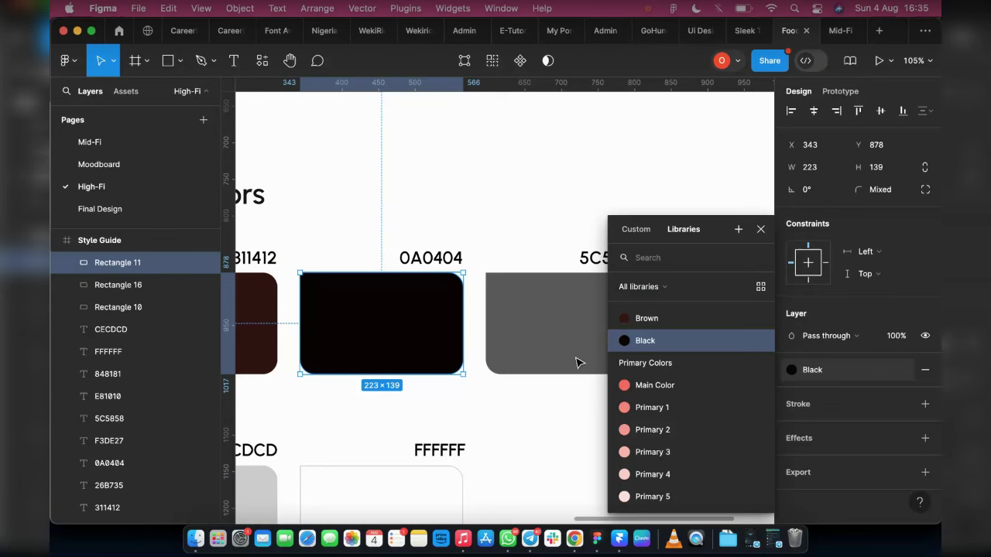
# - Save the 5C5858 fill of the third Dark Colors swatch as a color style named "Dark Grey"
pyautogui.click(545, 361)
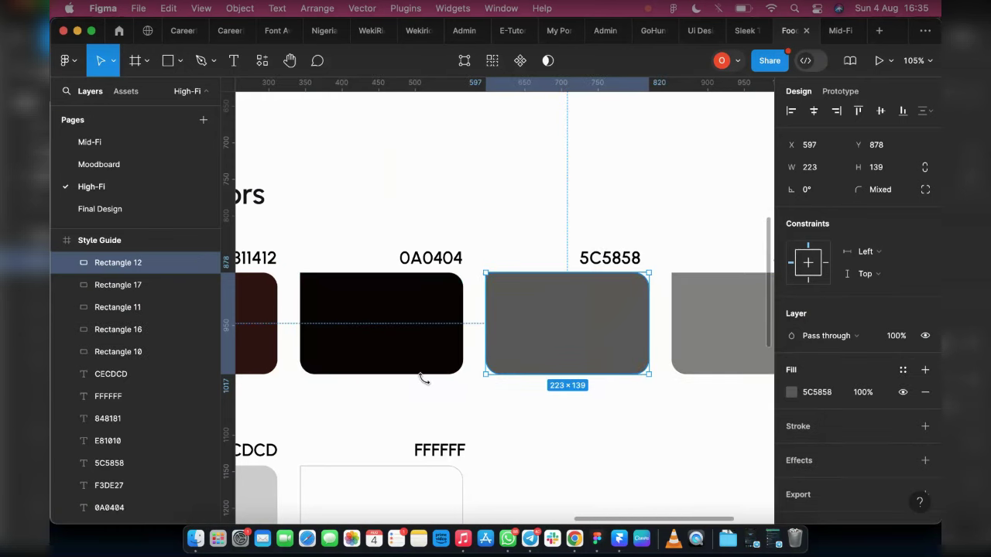
pyautogui.hscroll(4, 424, 378)
pyautogui.click(903, 370)
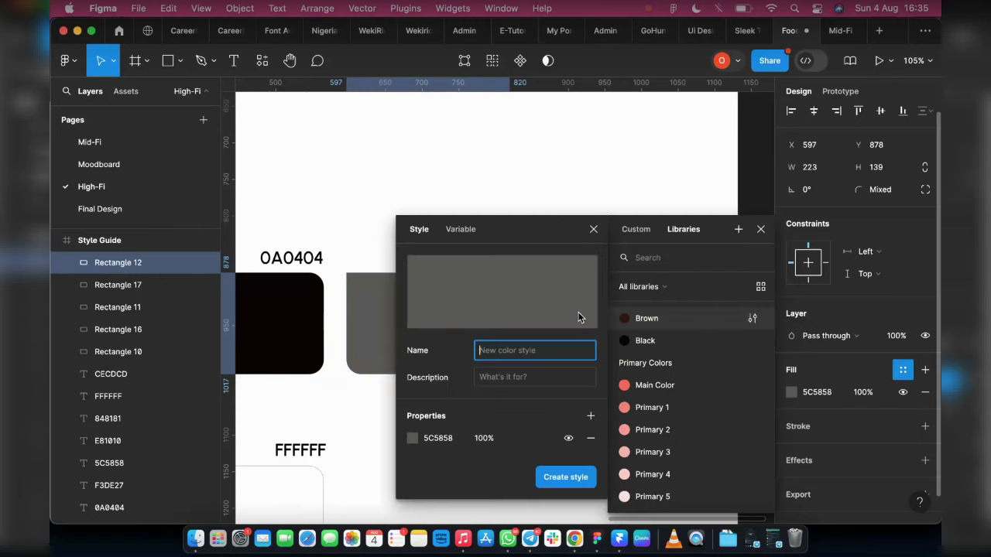
pyautogui.write('Dar')
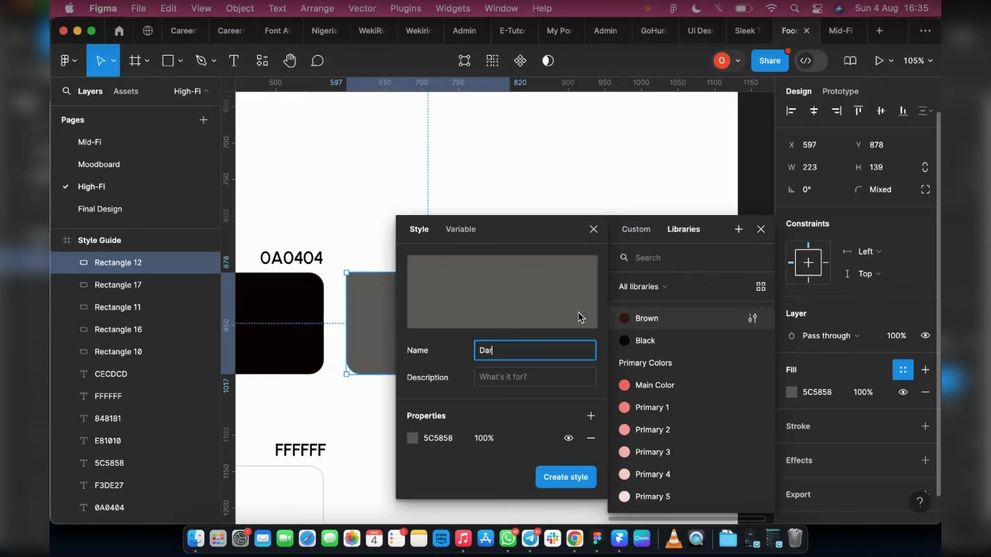
pyautogui.write('k Grey')
pyautogui.click(582, 477)
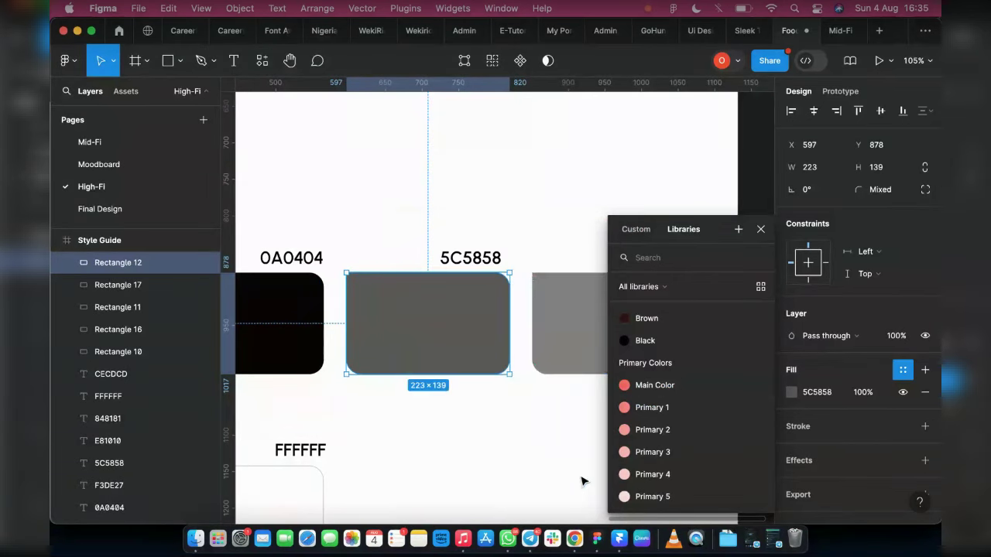
# - Save the 848181 fill of the fourth Dark Colors swatch as a color style named "Light Grey"
pyautogui.hscroll(3, 542, 372)
pyautogui.click(521, 339)
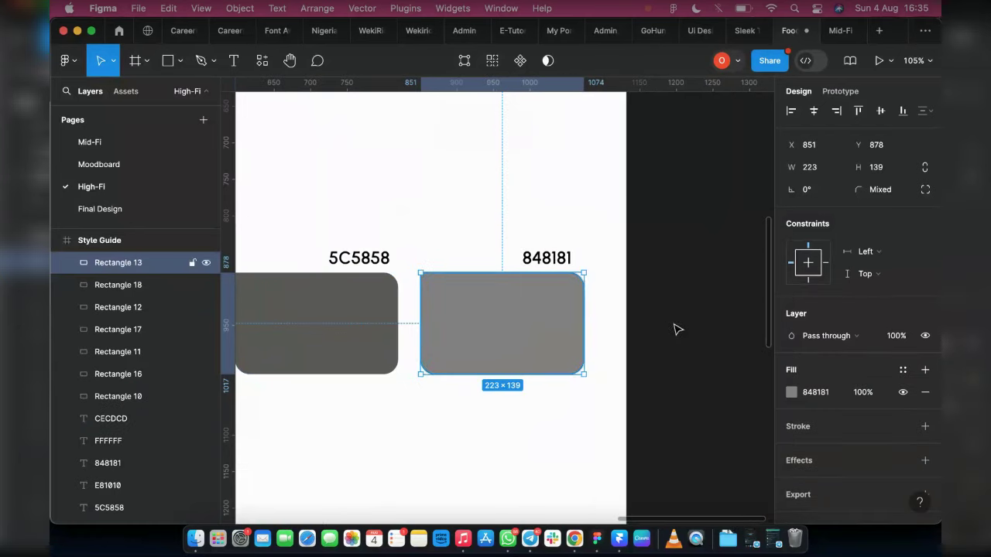
pyautogui.click(903, 369)
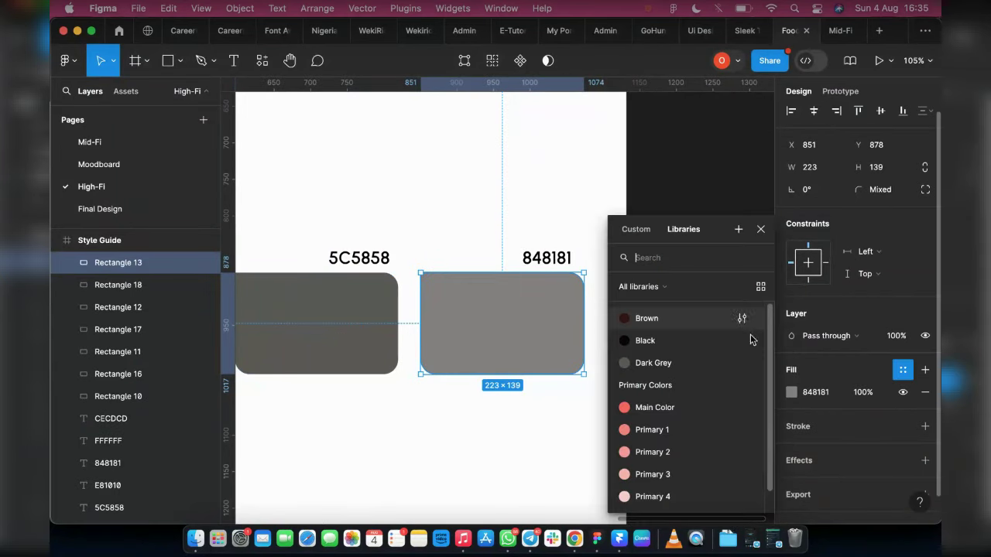
pyautogui.click(738, 229)
pyautogui.write('Li')
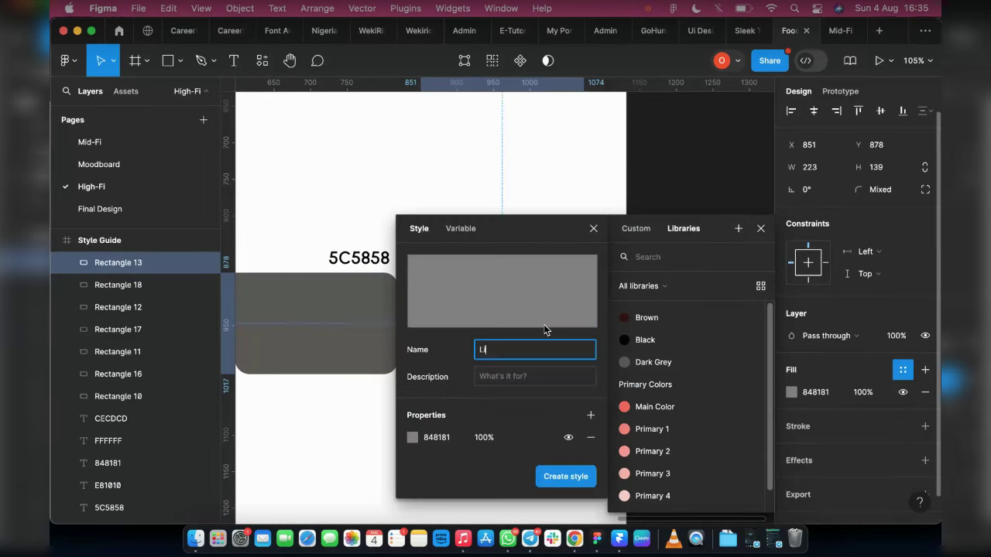
pyautogui.write('ght Grey')
pyautogui.press('Return')
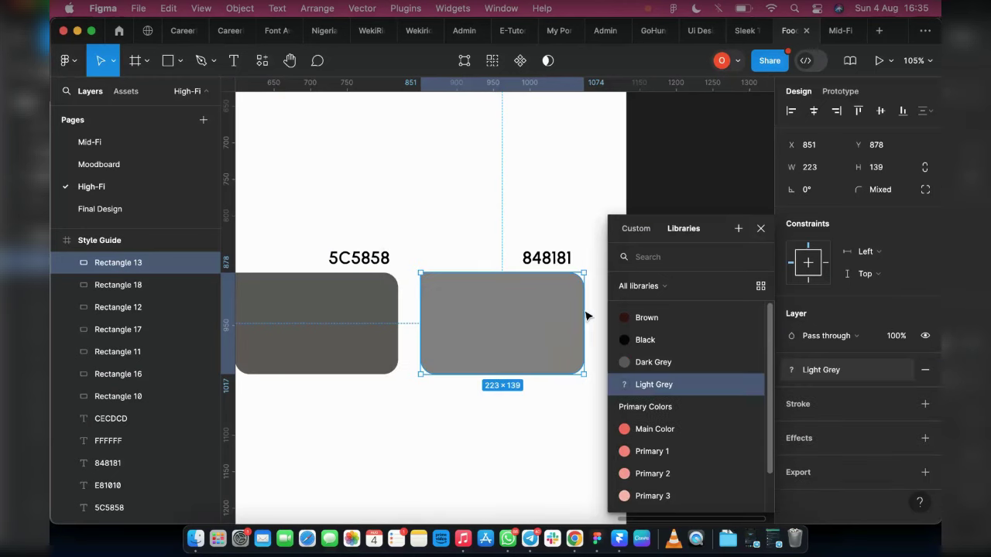
# - Create a color style named "Lighter Grey" from the CECDCD fill of the swatch in the second Dark Colors row
pyautogui.hscroll(-3, 542, 328)
pyautogui.hscroll(-8, 490, 344)
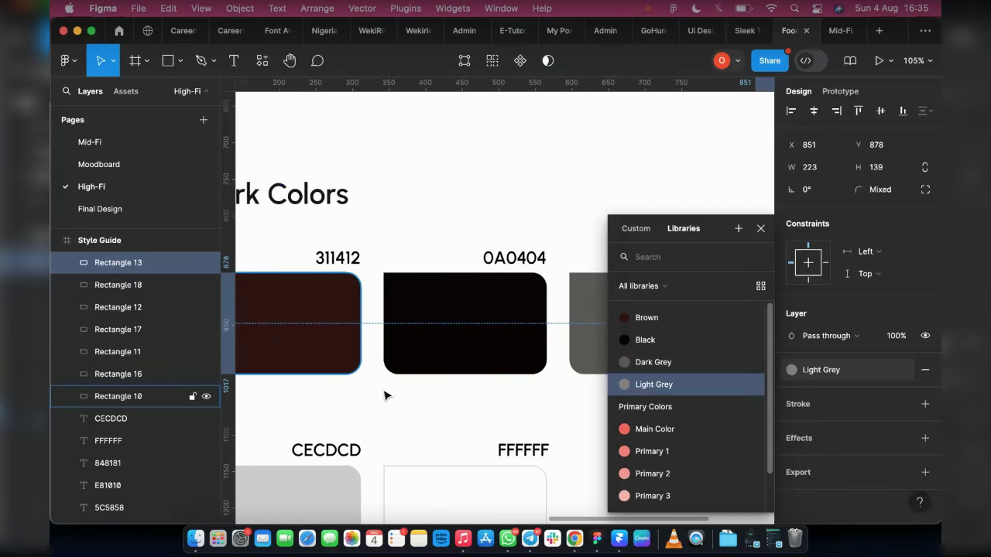
pyautogui.scroll(-2, 372, 441)
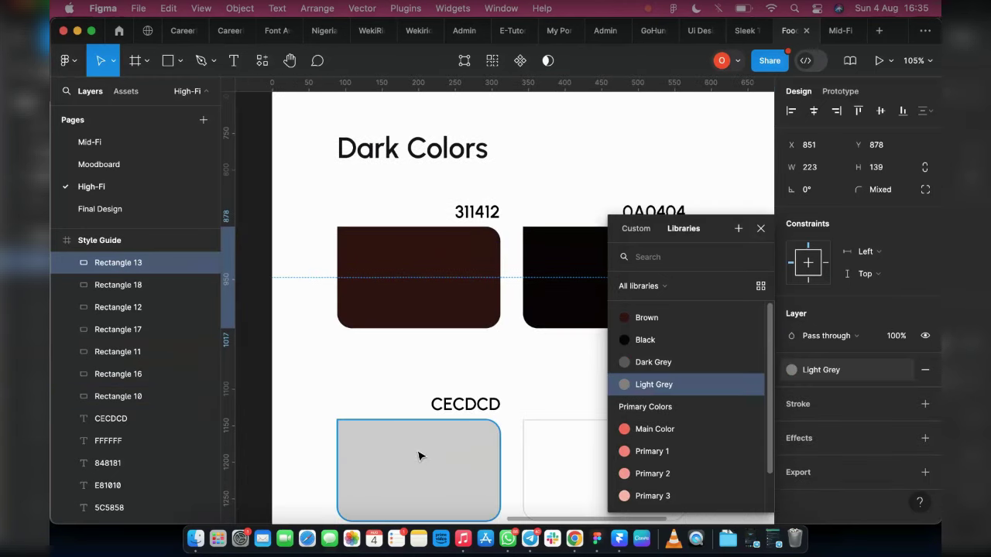
pyautogui.click(418, 458)
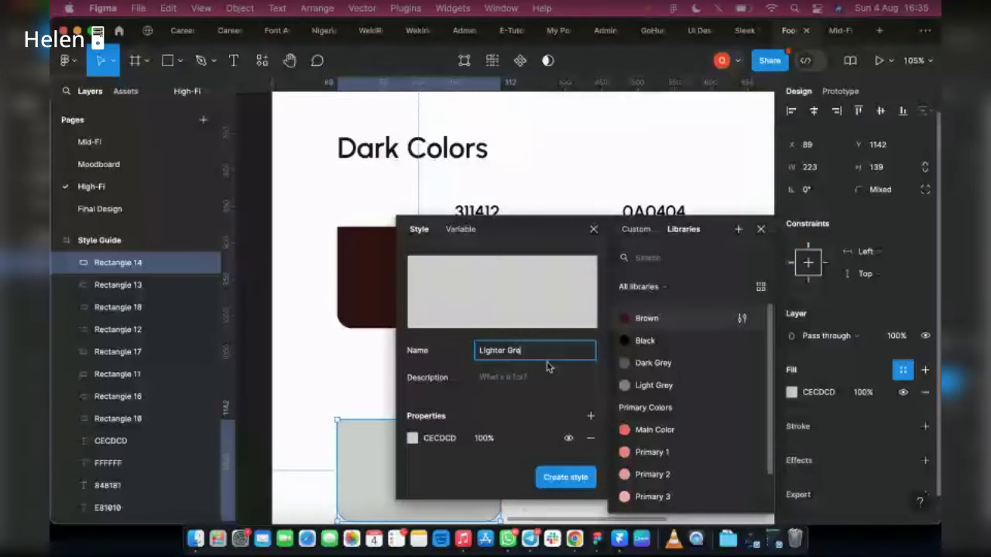
pyautogui.write('y')
pyautogui.press('Return')
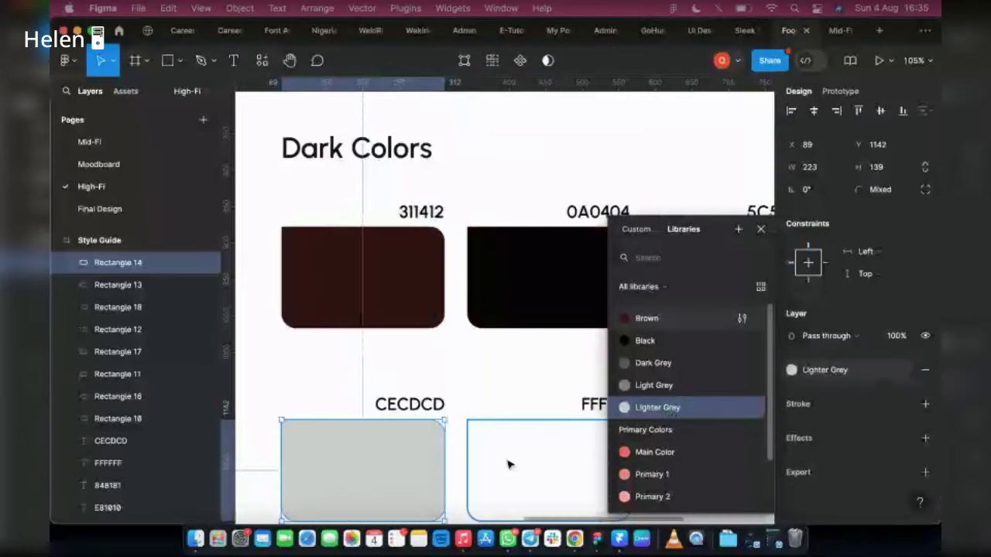
# - Start a new color style from the FFFFFF fill of the outlined white swatch
pyautogui.click(508, 464)
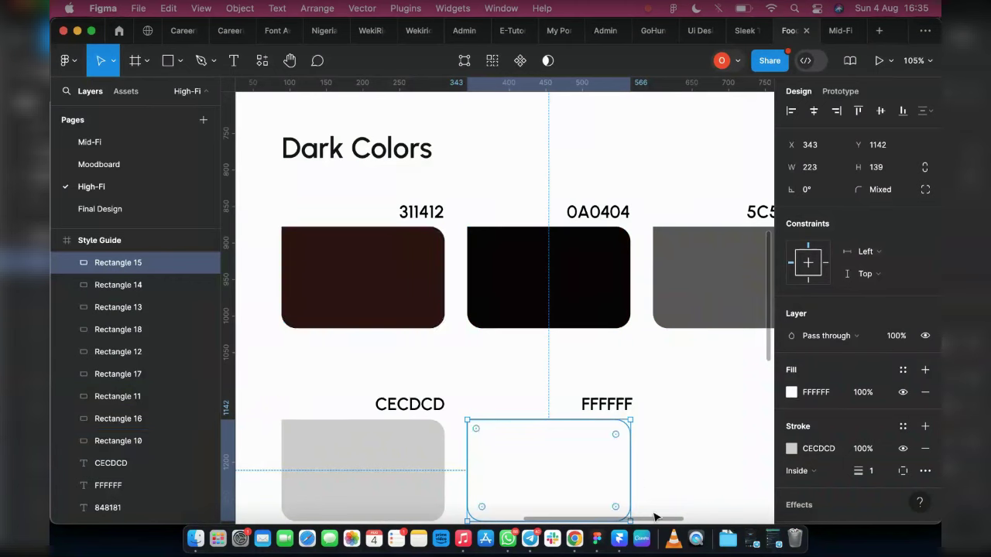
pyautogui.click(903, 370)
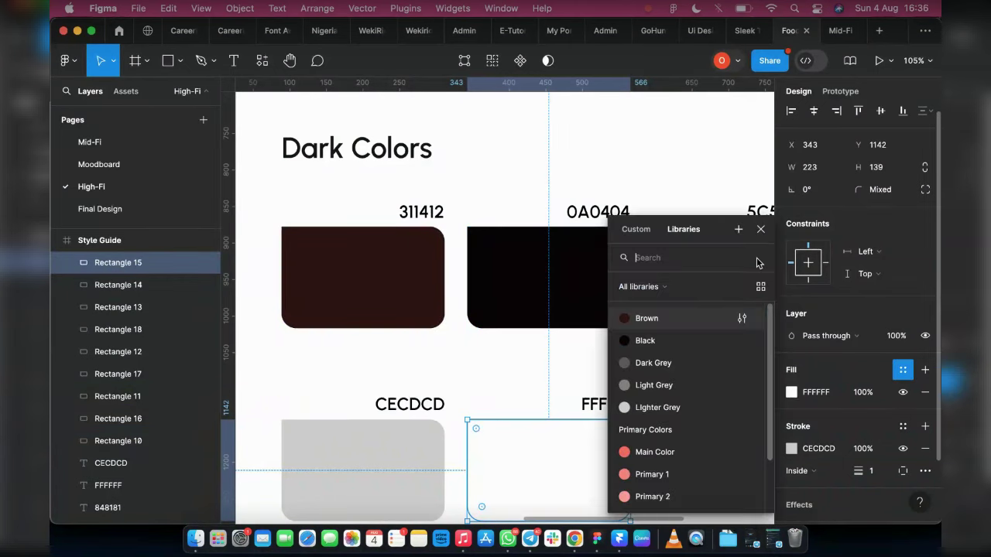
pyautogui.click(738, 229)
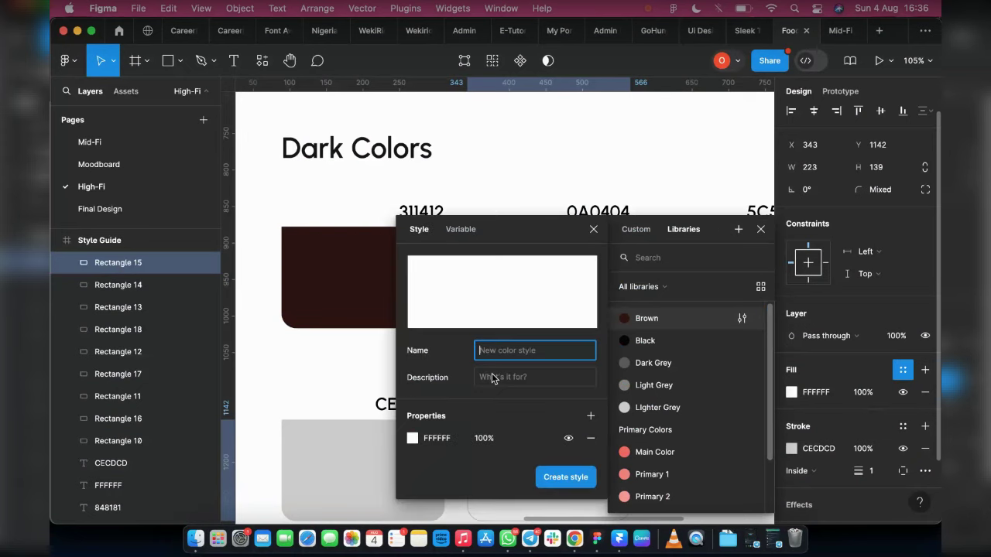
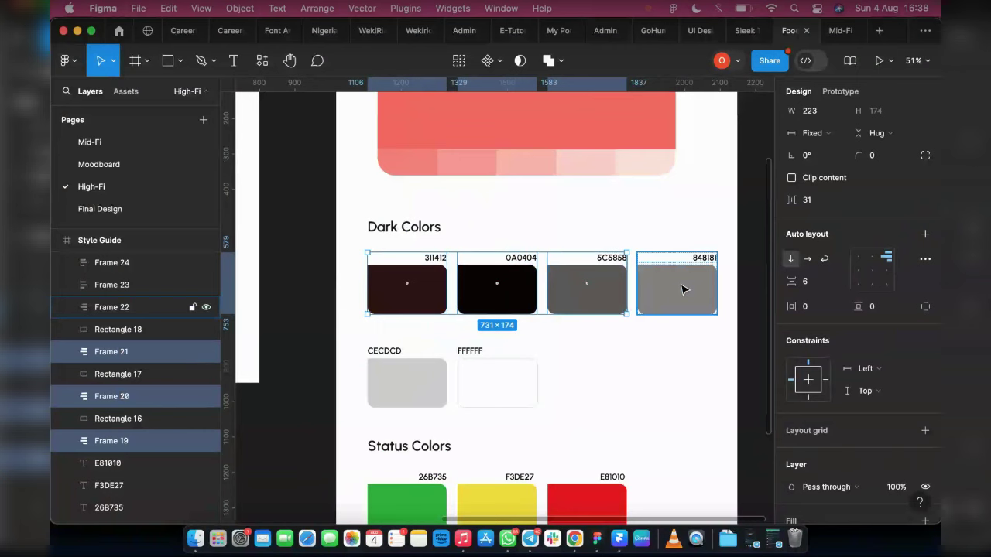
# - Set the auto layout spacing of all six Dark Colors swatch frames to 6 and align their contents to the top right
pyautogui.keyDown('shift'); pyautogui.click(681, 289); pyautogui.keyUp('shift')
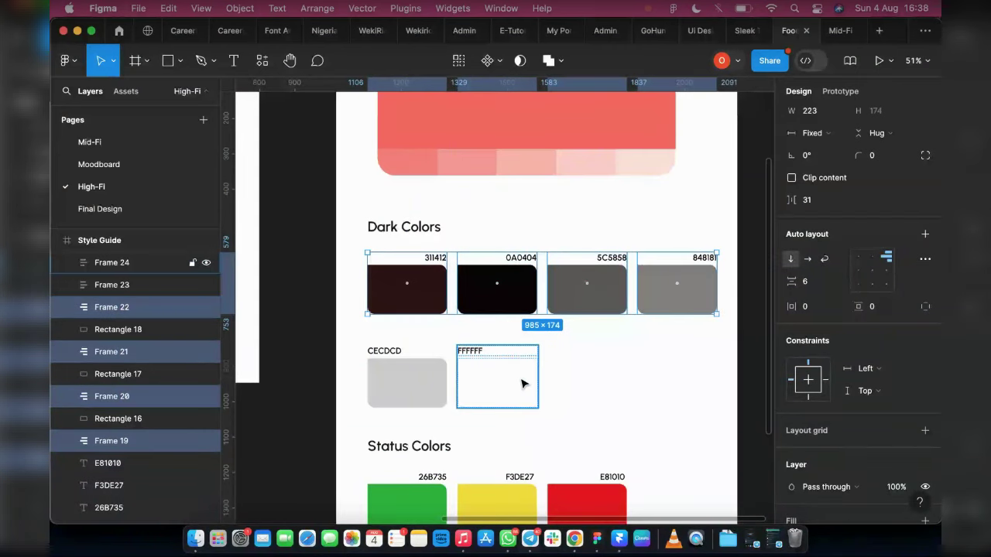
pyautogui.keyDown('shift'); pyautogui.click(393, 385); pyautogui.keyUp('shift')
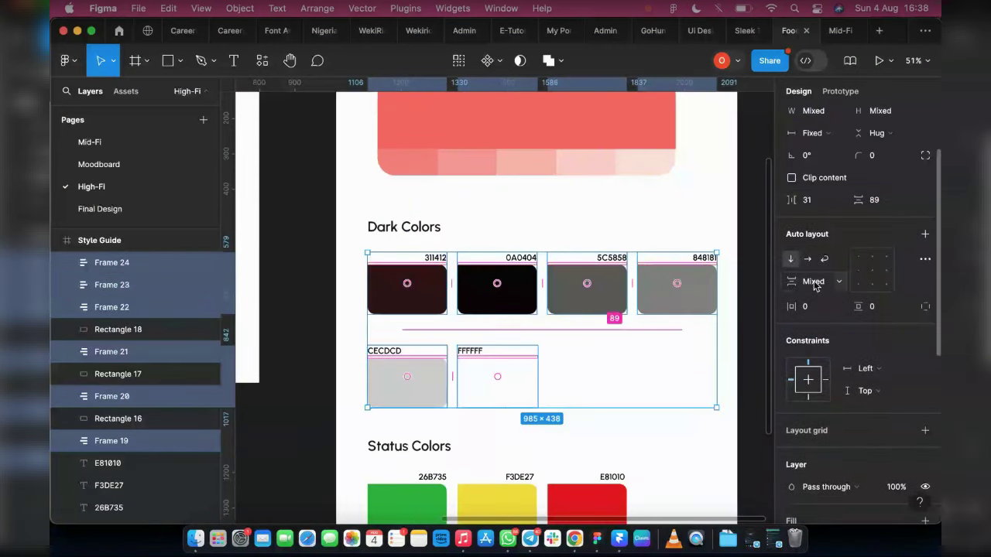
pyautogui.click(814, 282)
pyautogui.write('6')
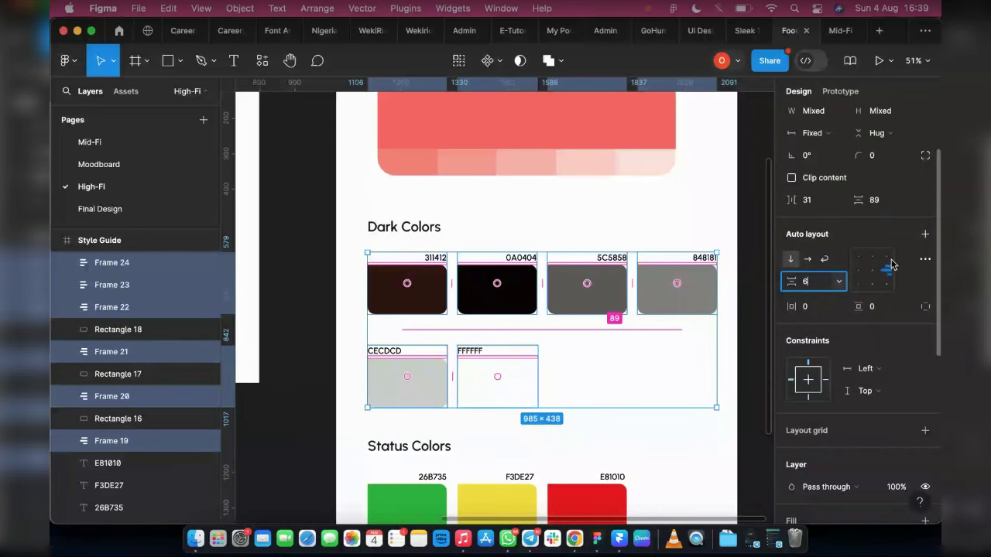
pyautogui.press('Return')
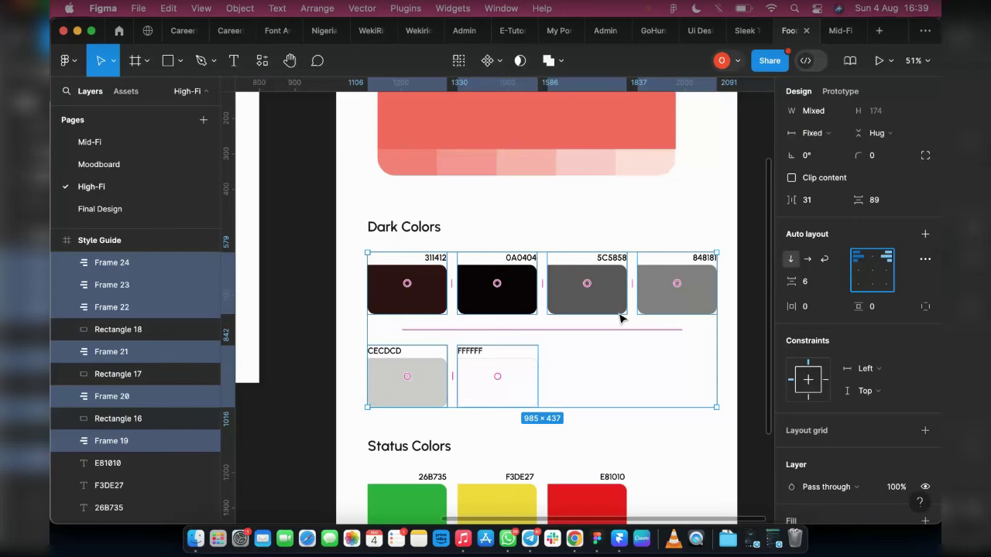
# - Narrow the CECDCD label's text box to a width of 99 so it aligns with its swatch's right edge
pyautogui.click(406, 379)
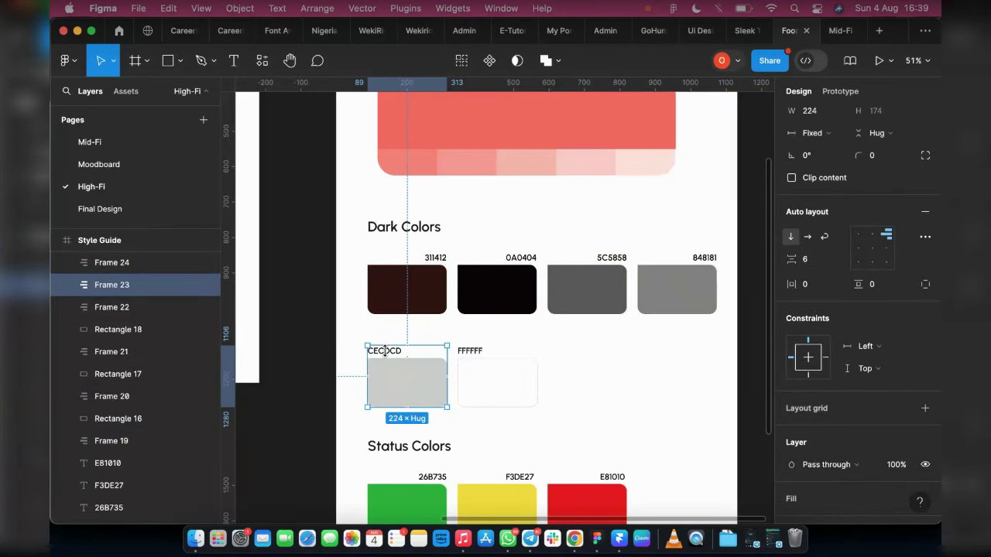
pyautogui.scroll(3, 385, 351)
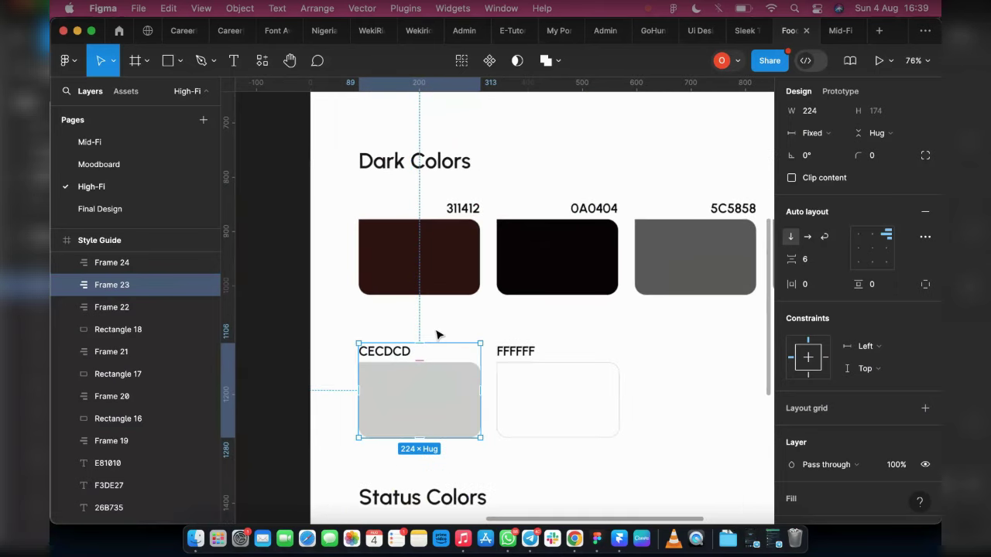
pyautogui.scroll(2, 407, 345)
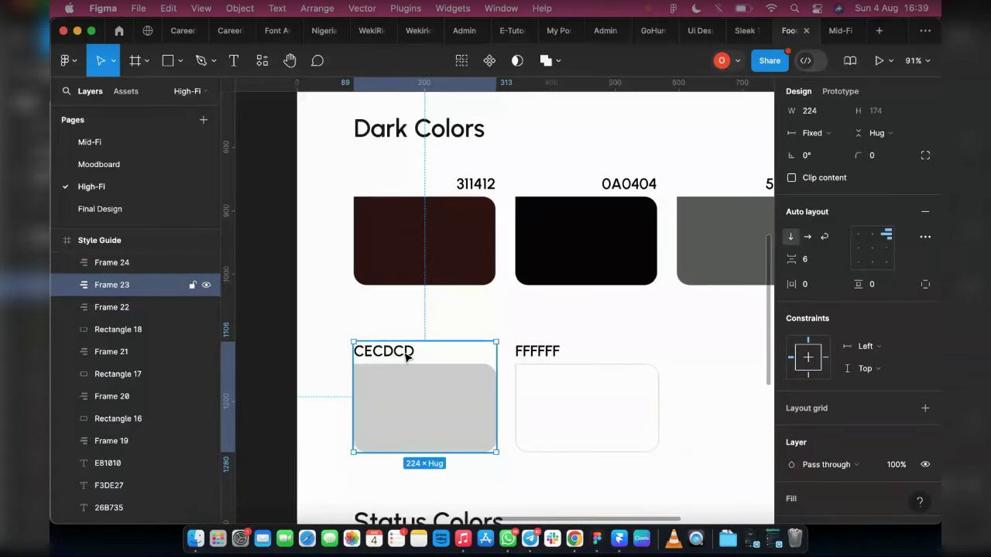
pyautogui.click(407, 352)
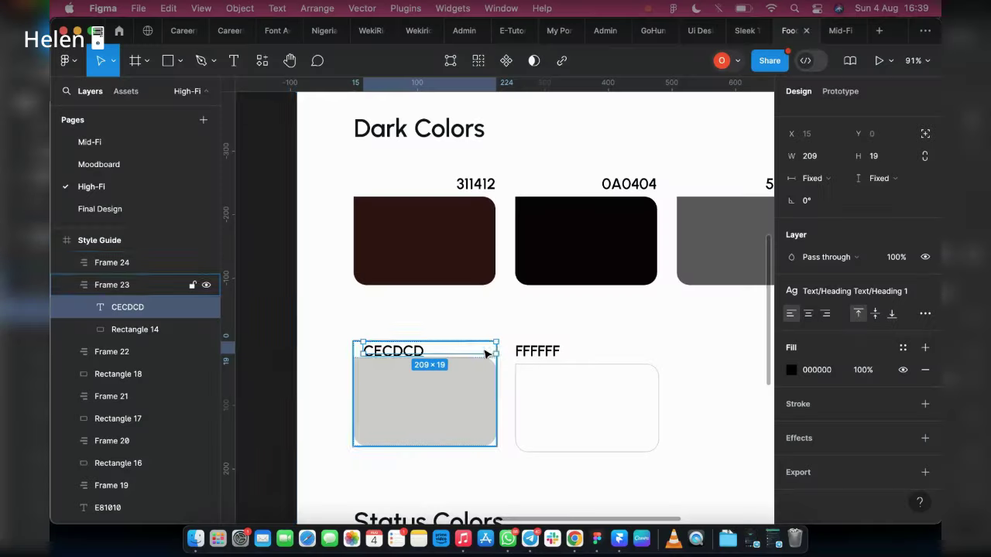
pyautogui.click(500, 349)
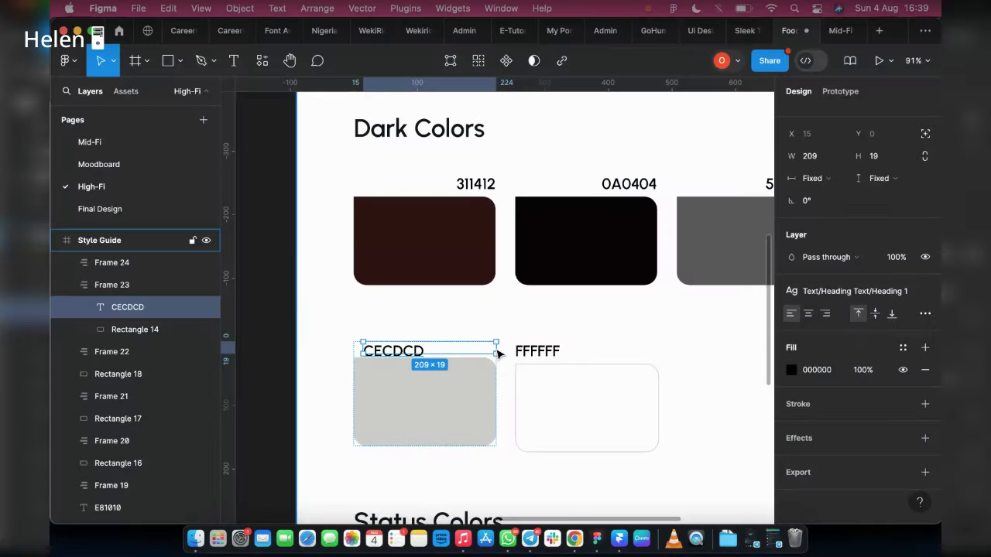
pyautogui.moveTo(353, 350); pyautogui.dragTo(416, 351)
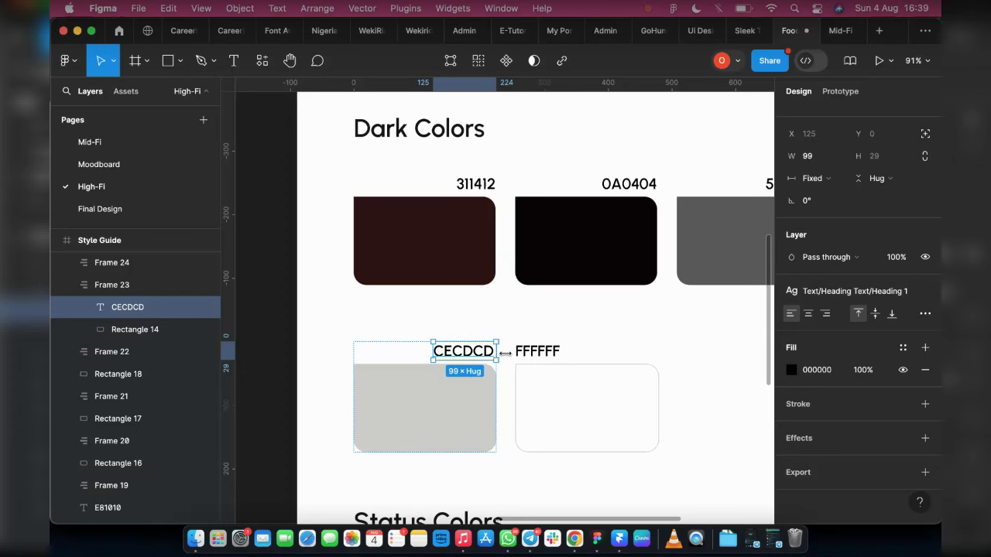
# - Narrow the FFFFFF label's text box to a width of 76 so it aligns with its swatch's right edge
pyautogui.click(559, 353)
pyautogui.click(658, 352)
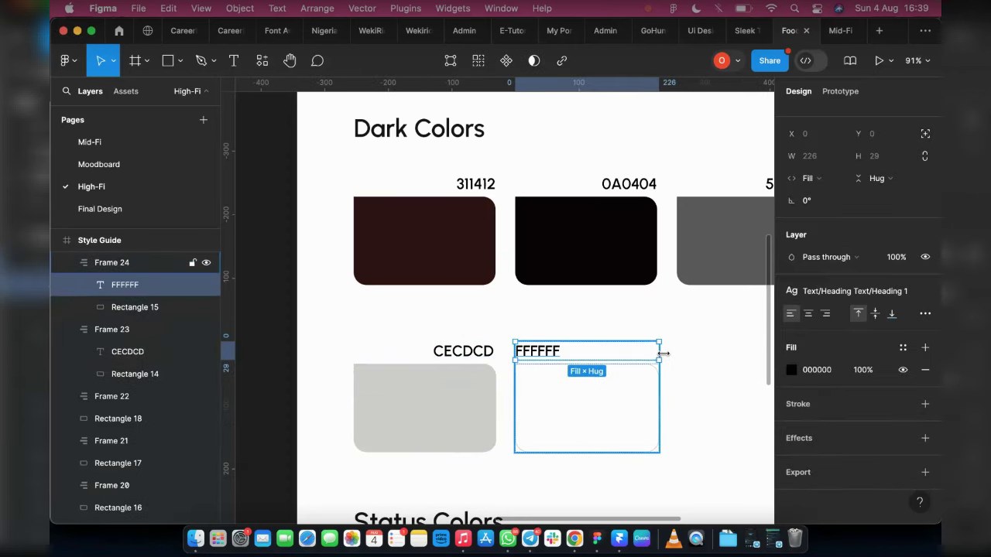
pyautogui.moveTo(602, 353); pyautogui.dragTo(564, 355)
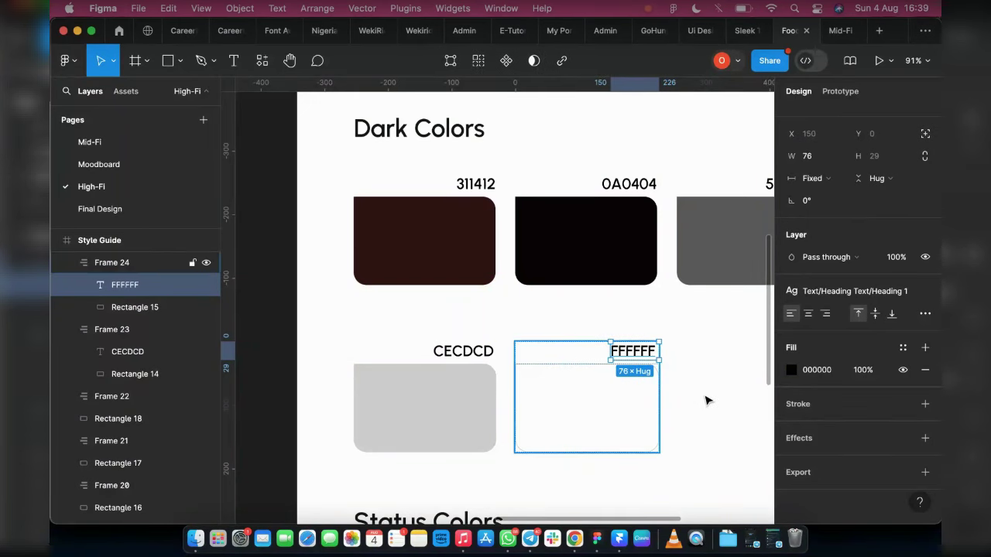
pyautogui.click(707, 401)
# - Wrap all six Dark Colors swatch frames together in one wrapping auto layout frame
pyautogui.scroll(-5, 486, 297)
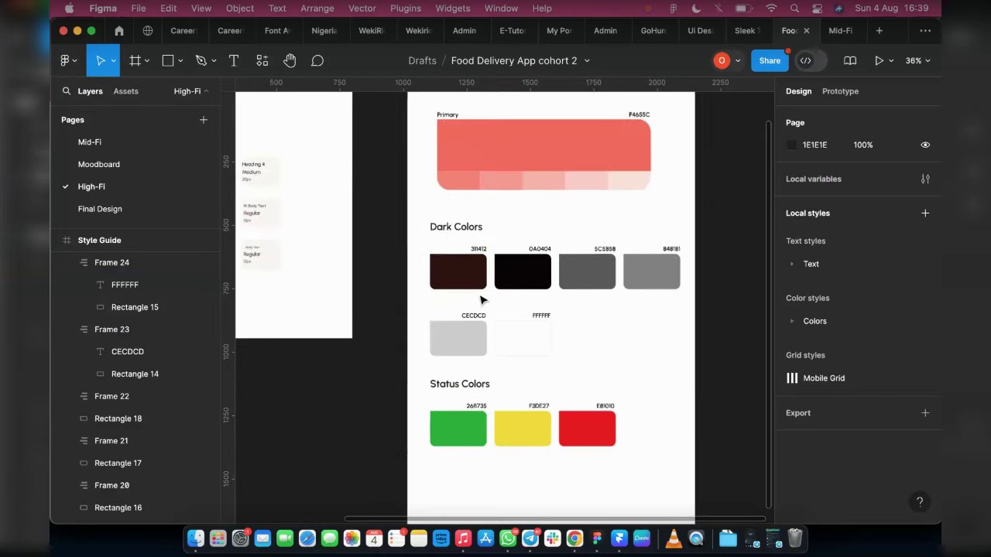
pyautogui.moveTo(400, 241); pyautogui.dragTo(532, 335)
pyautogui.moveTo(659, 359); pyautogui.dragTo(656, 357)
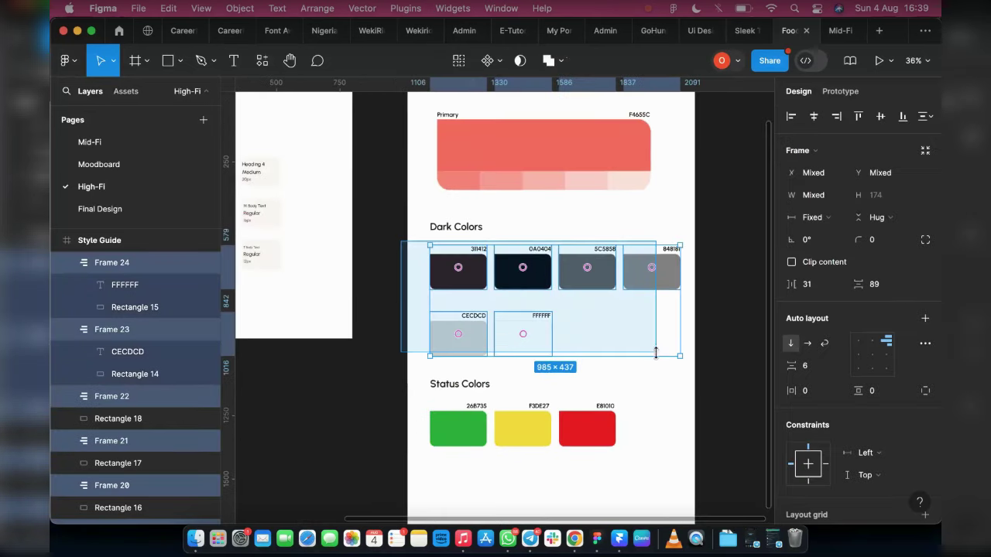
pyautogui.hotkey('shift', 'a')
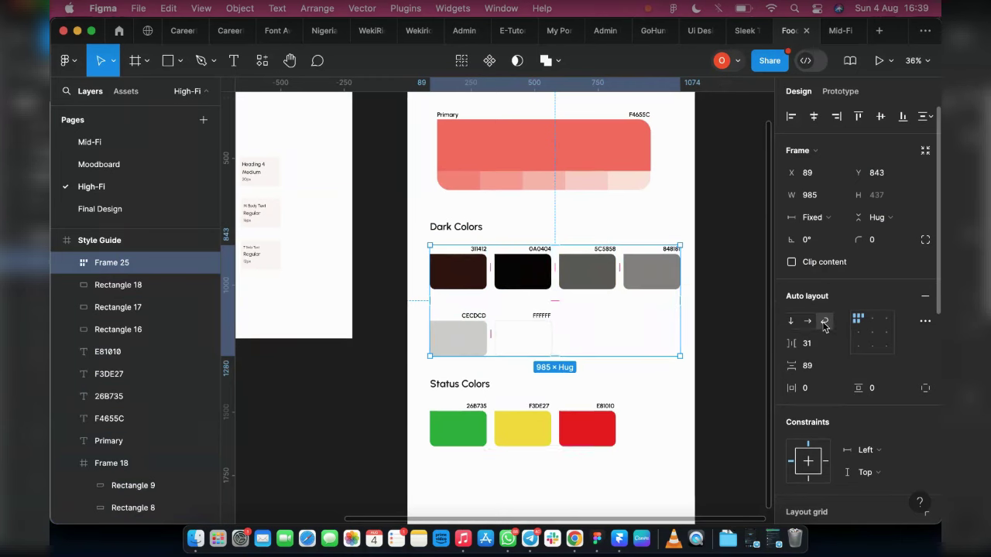
pyautogui.keyDown('shift'); pyautogui.click(456, 229); pyautogui.keyUp('shift')
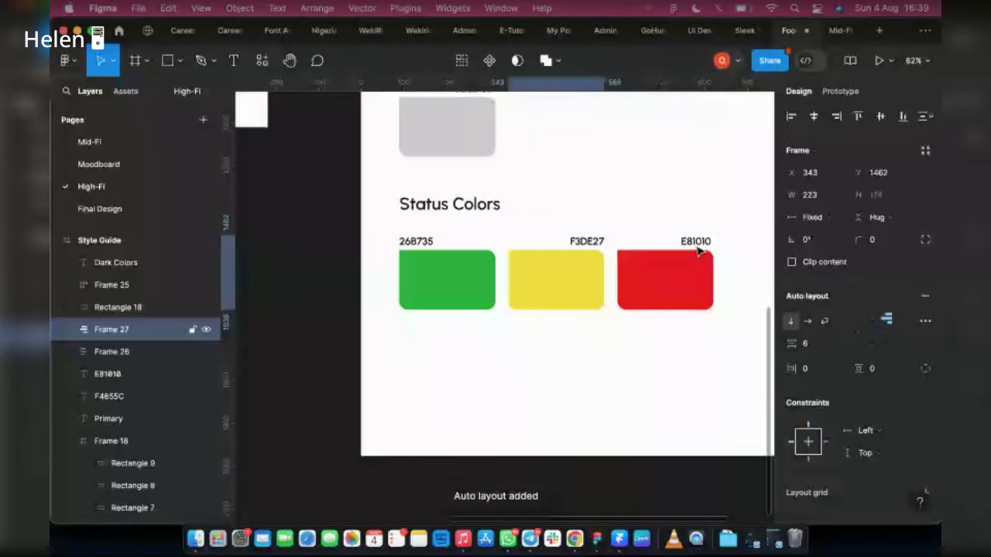
# - Narrow the 26B735 label's text box to a width of 82 so it aligns with the green swatch's right edge
pyautogui.click(696, 243)
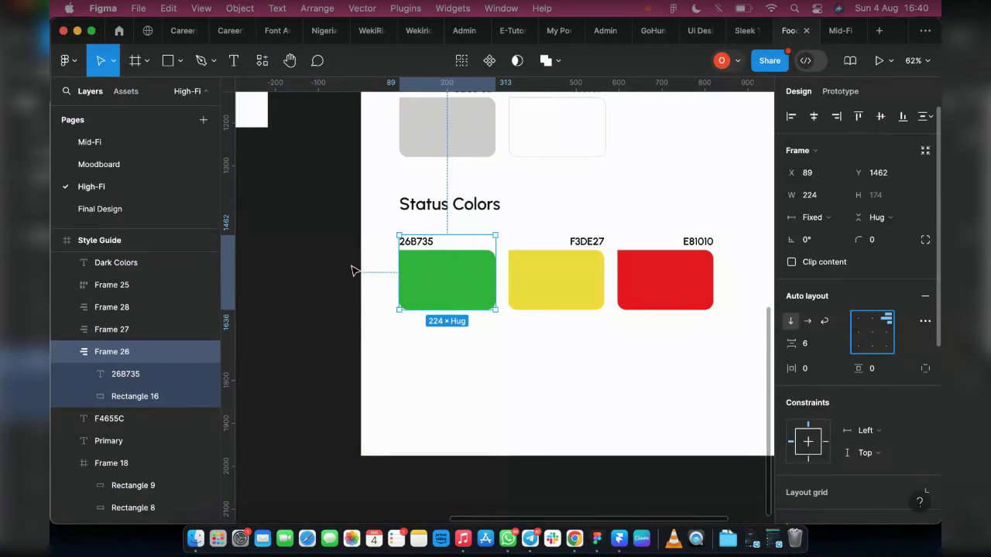
pyautogui.click(411, 243)
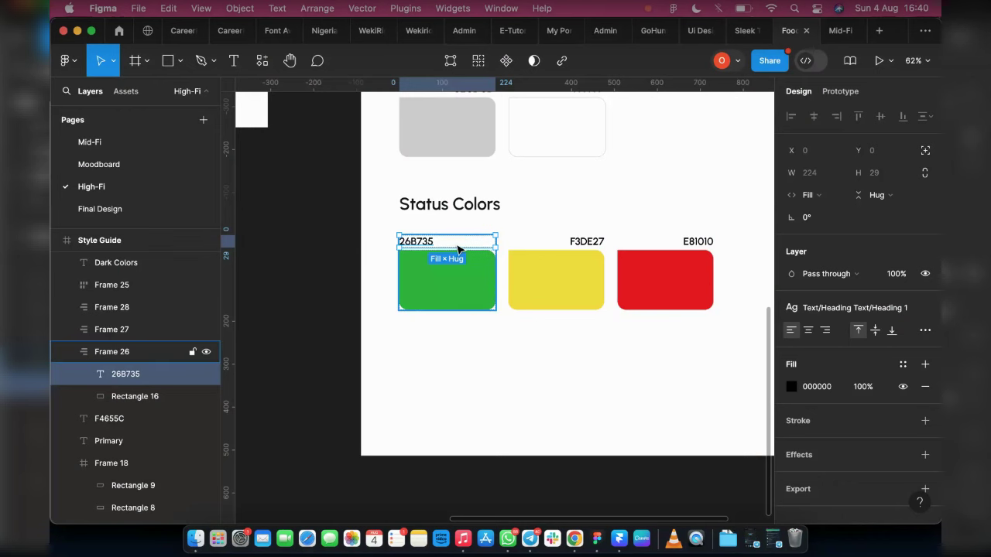
pyautogui.scroll(5, 457, 249)
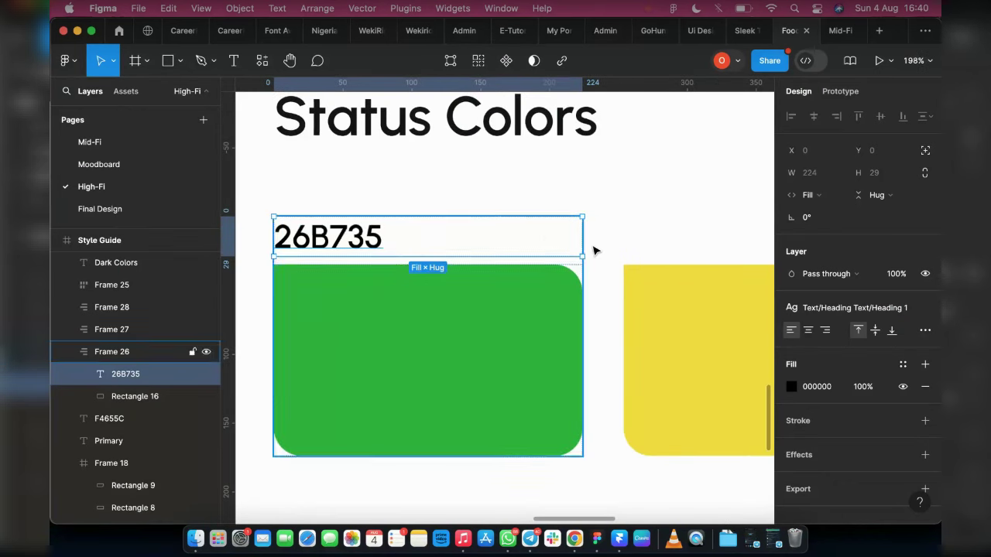
pyautogui.moveTo(274, 236); pyautogui.dragTo(473, 254)
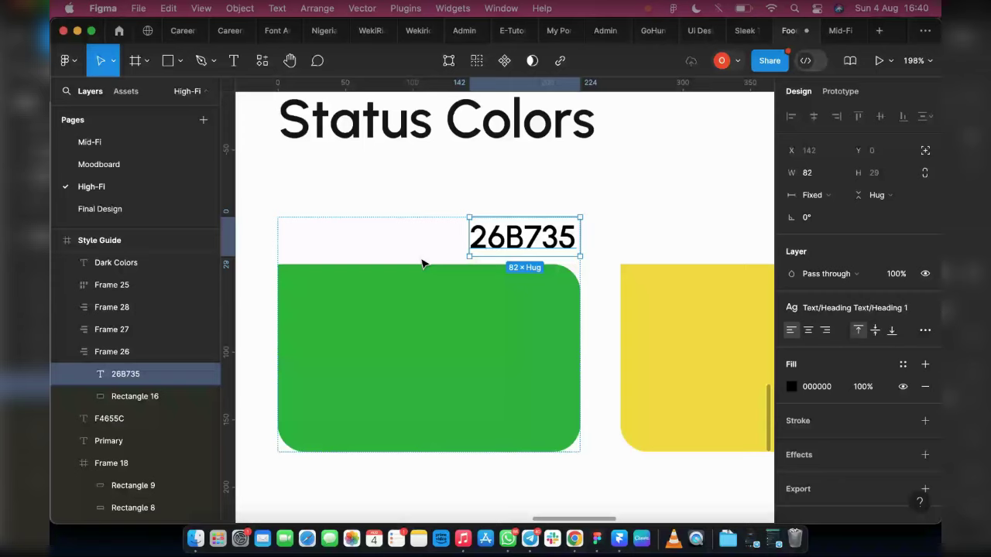
# - Duplicate the Colors style guide frame beside the original and delete everything below the copy's header
pyautogui.scroll(-10, 423, 263)
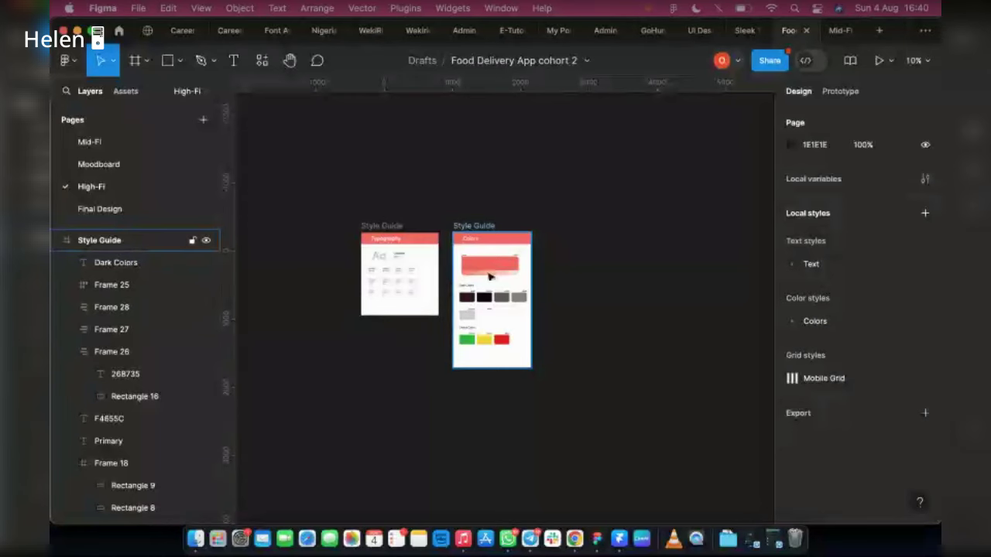
pyautogui.click(499, 285)
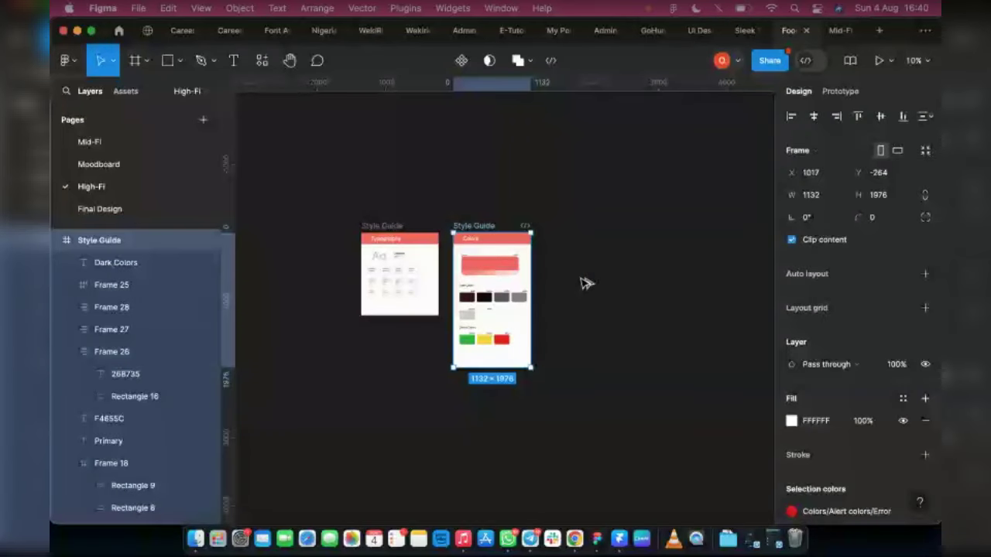
pyautogui.press('super+d')
pyautogui.moveTo(589, 282); pyautogui.dragTo(604, 284)
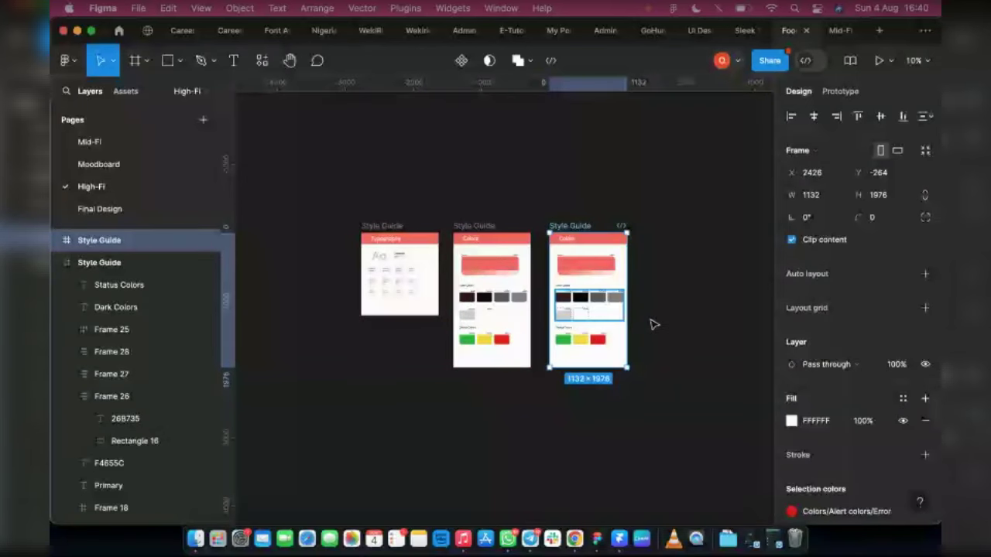
pyautogui.moveTo(679, 399); pyautogui.dragTo(552, 261)
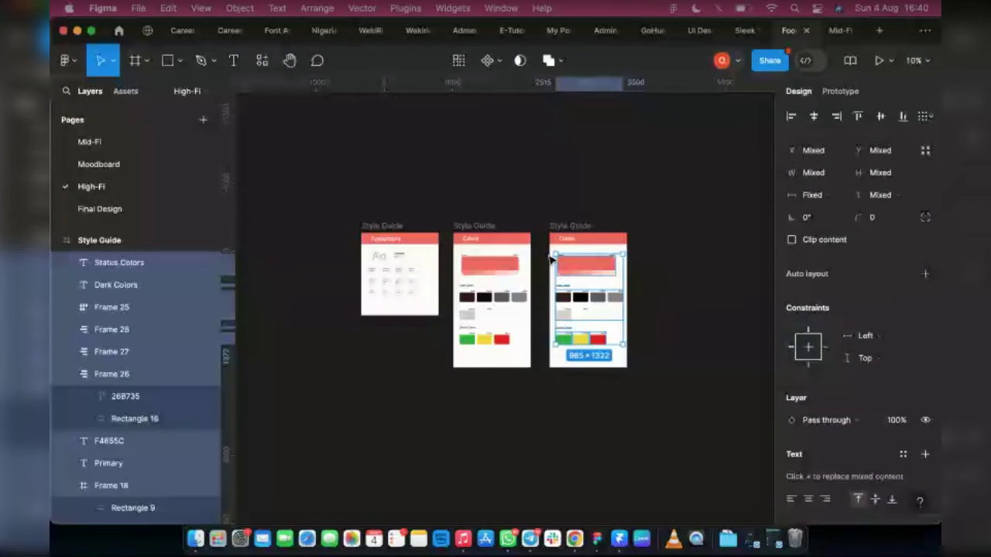
pyautogui.press('Delete')
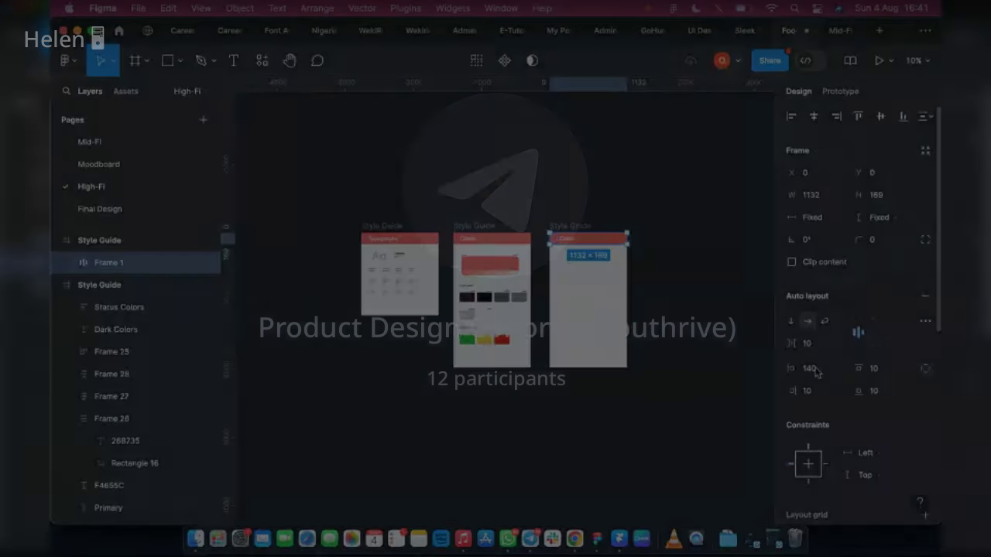
# - Set the left padding of the copied page's header frame to 100
pyautogui.write('1')
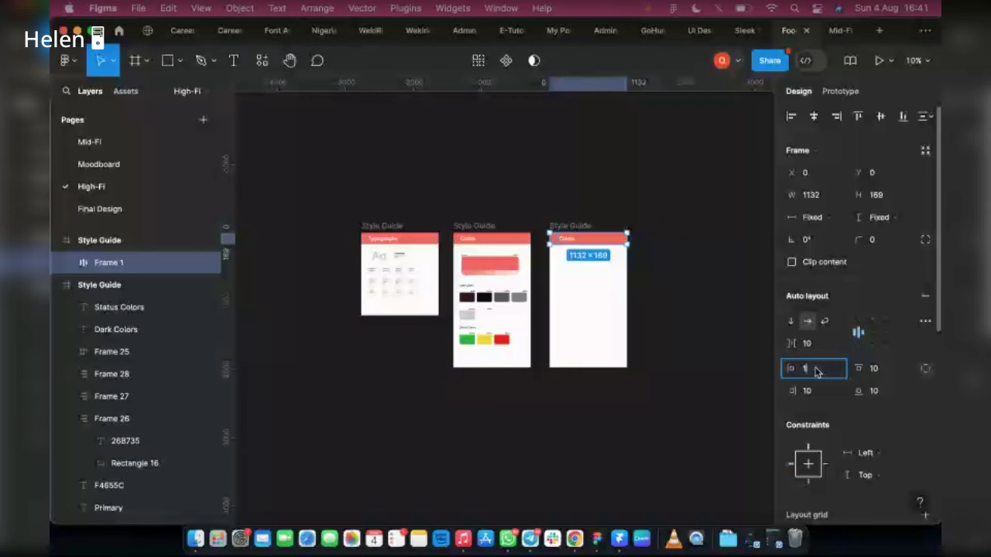
pyautogui.write('00')
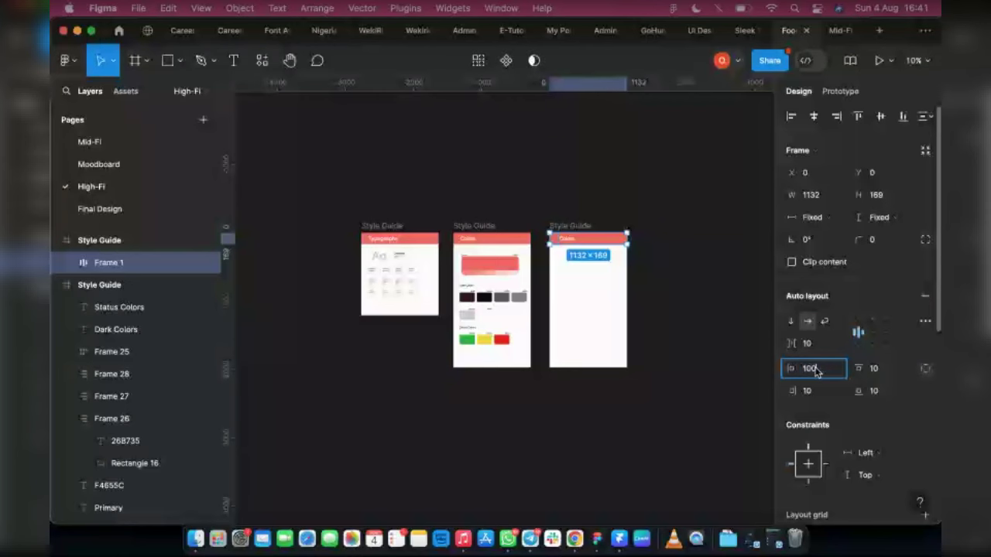
# - Switch to the Telegram group chat and read the latest replies beside the canvas
pyautogui.click(773, 539)
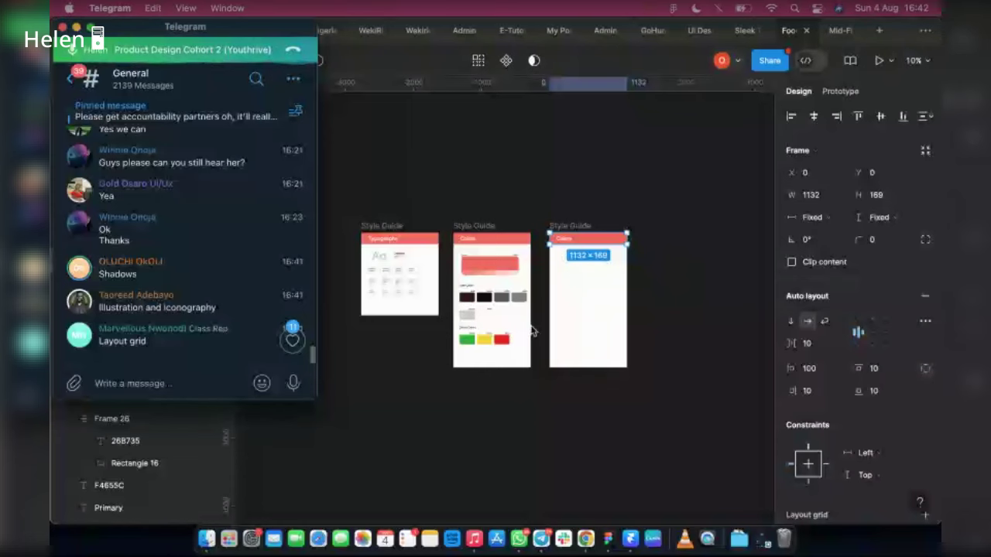
pyautogui.scroll(15, 540, 316)
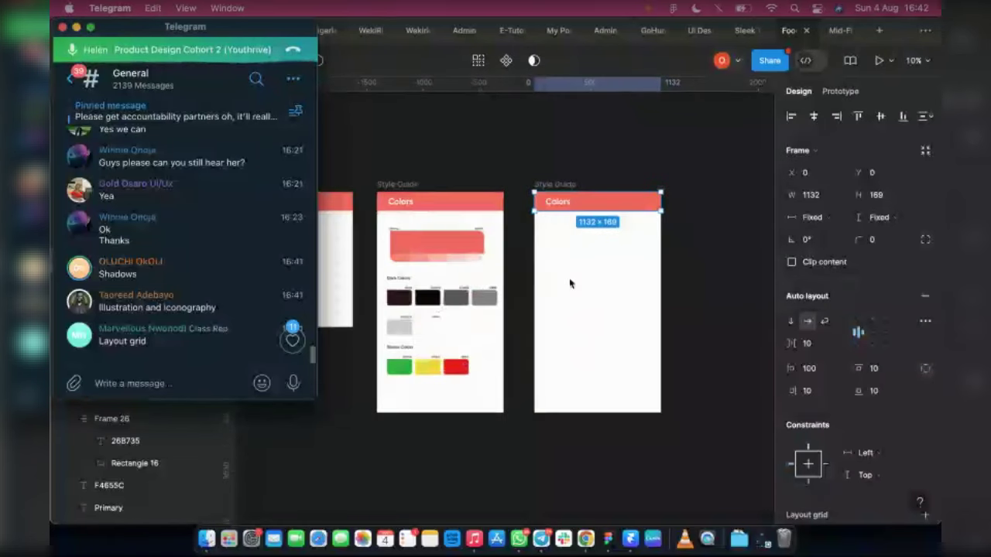
pyautogui.scroll(-15, 595, 265)
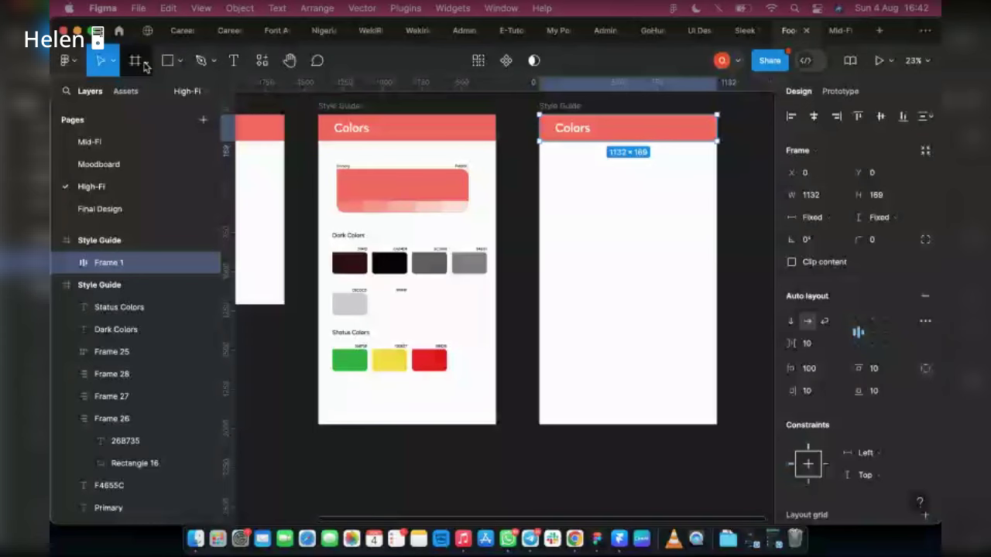
# - Place an iPhone 13 mini frame (375 × 812) in the empty style guide page at X 100, Y 278
pyautogui.click(145, 62)
pyautogui.click(146, 94)
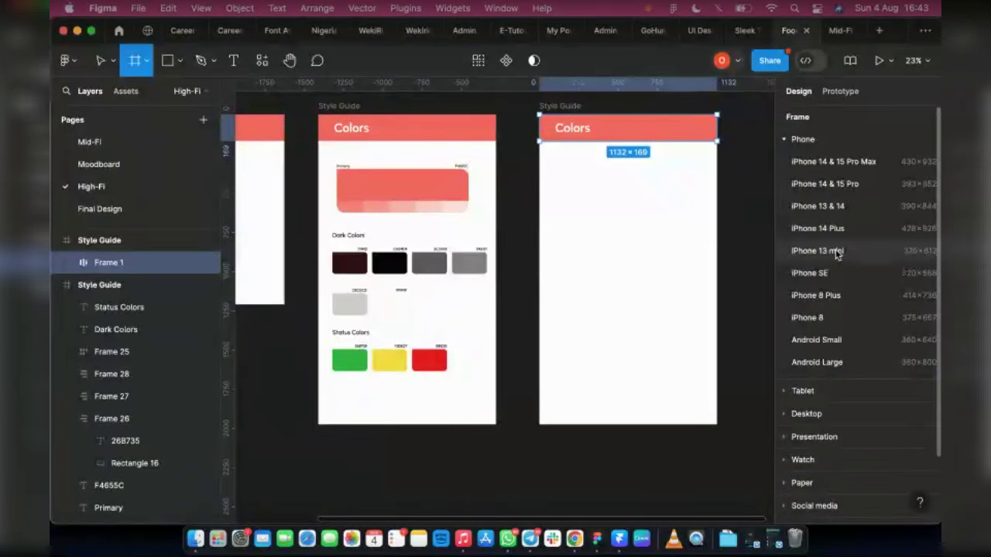
pyautogui.click(837, 252)
pyautogui.moveTo(584, 219)
pyautogui.mouseDown()
pyautogui.moveTo(566, 210)
pyautogui.moveTo(570, 217)
pyautogui.mouseUp()
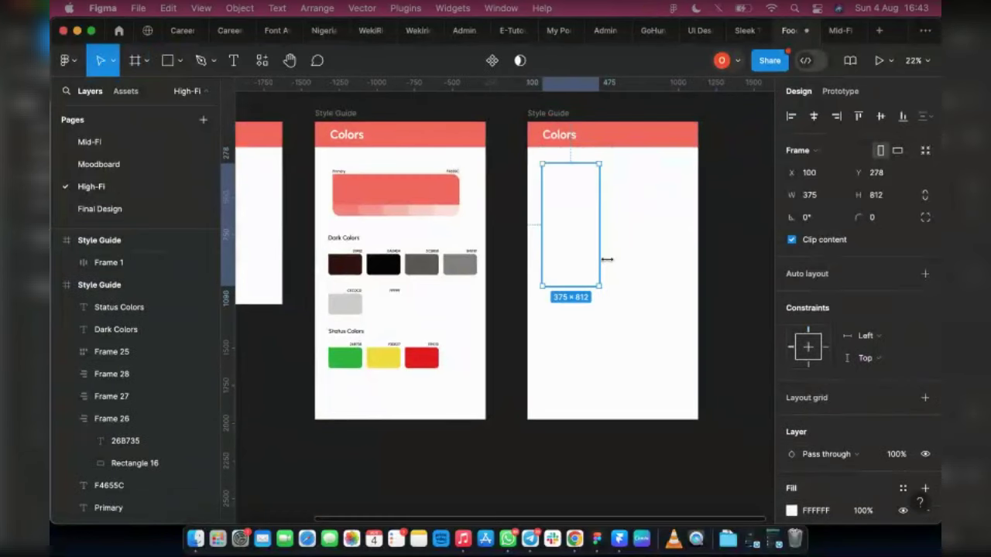
pyautogui.click(924, 397)
pyautogui.click(925, 419)
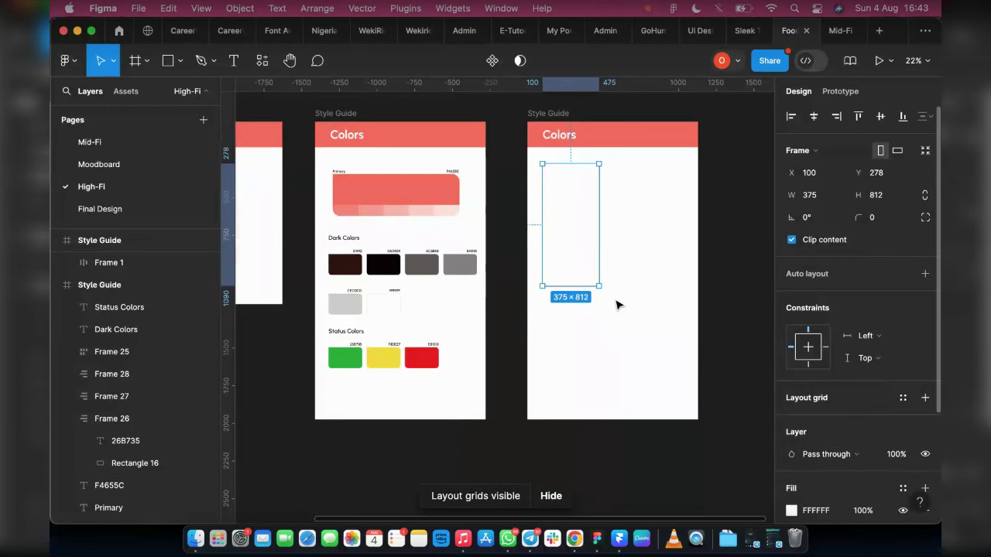
# - Add a stroke to the phone frame using the Lighter Grey color style from the Dark Colors group
pyautogui.scroll(3, 573, 223)
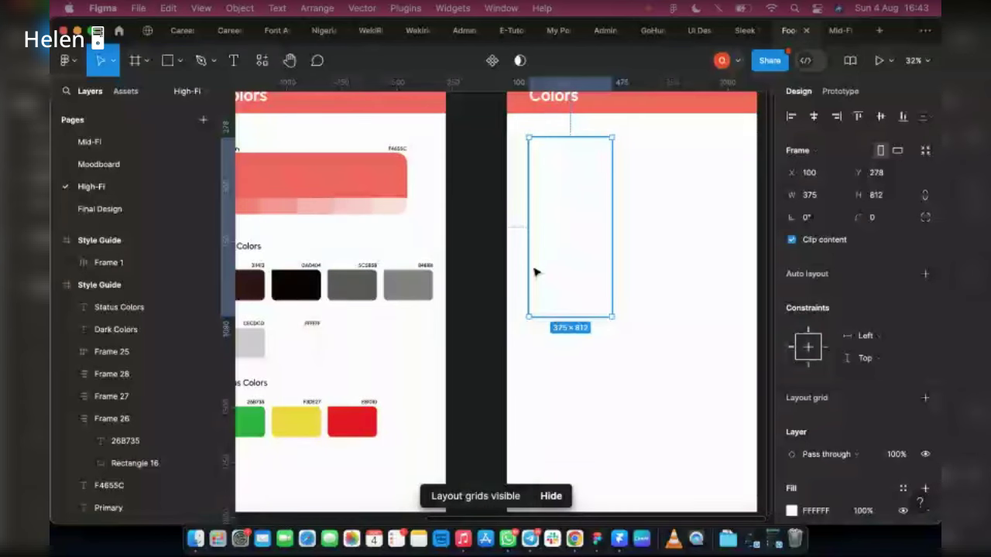
pyautogui.scroll(-3, 873, 472)
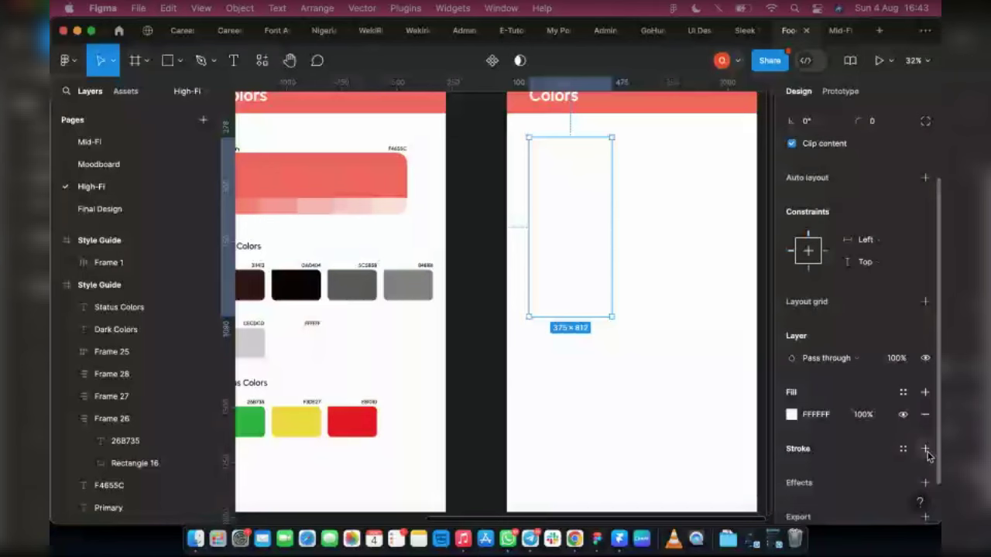
pyautogui.click(925, 449)
pyautogui.click(902, 449)
pyautogui.scroll(-2, 673, 462)
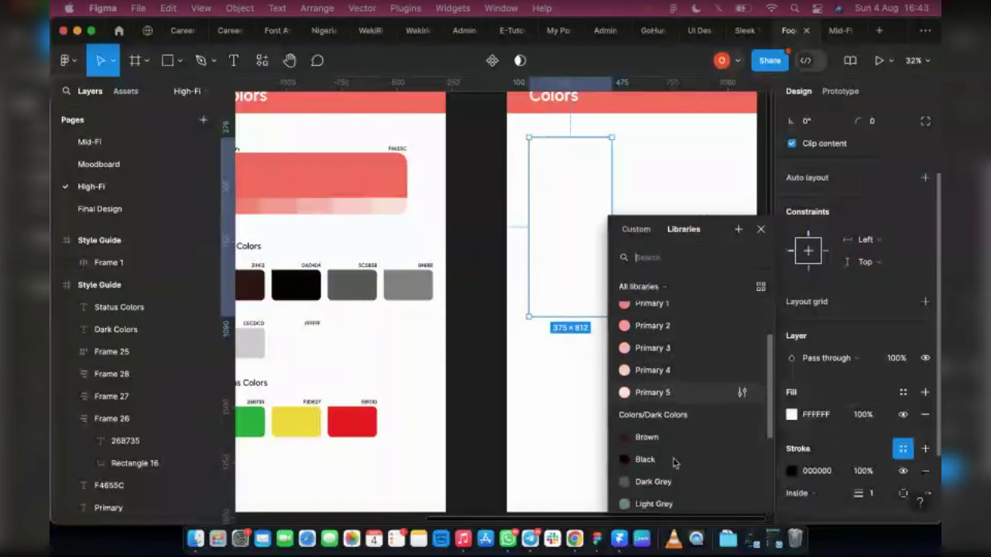
pyautogui.scroll(-2, 666, 476)
pyautogui.click(667, 503)
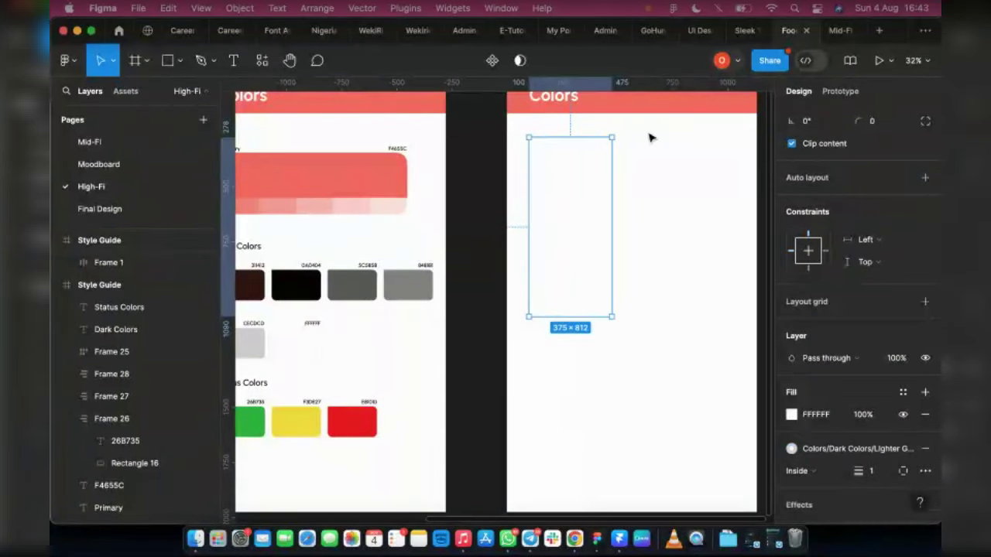
pyautogui.click(630, 137)
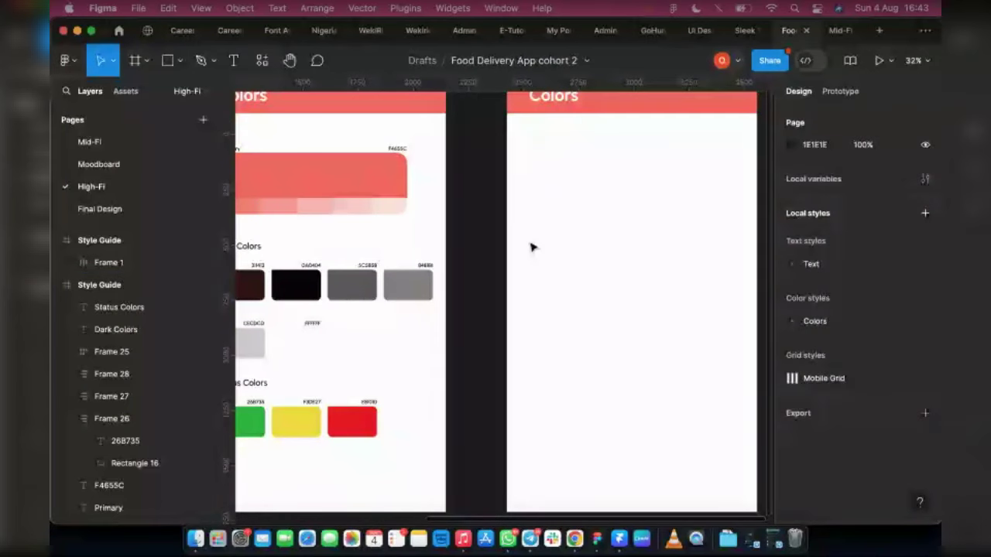
pyautogui.click(611, 212)
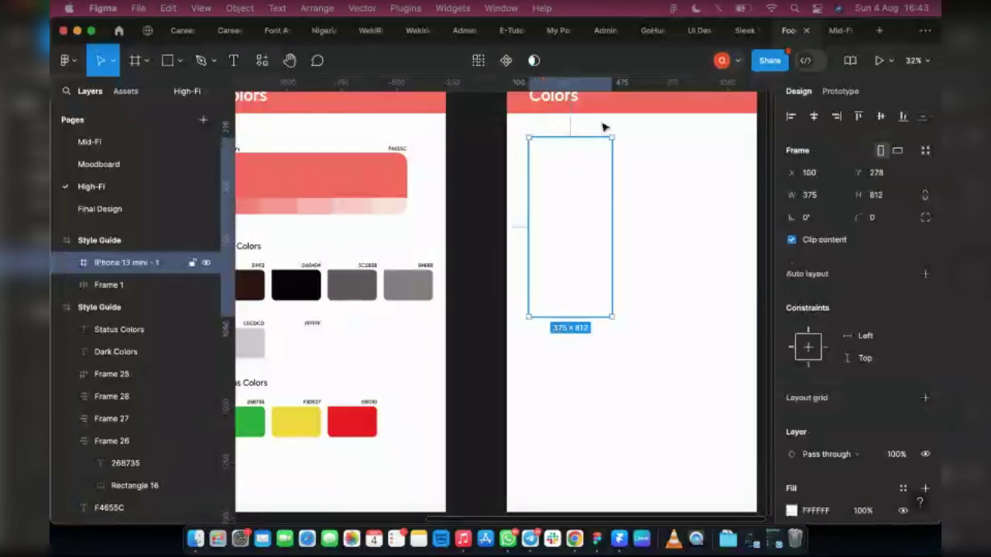
# - Change the phone frame's stroke to the Light Grey color style from the Dark Colors group
pyautogui.scroll(-2, 852, 310)
pyautogui.click(791, 449)
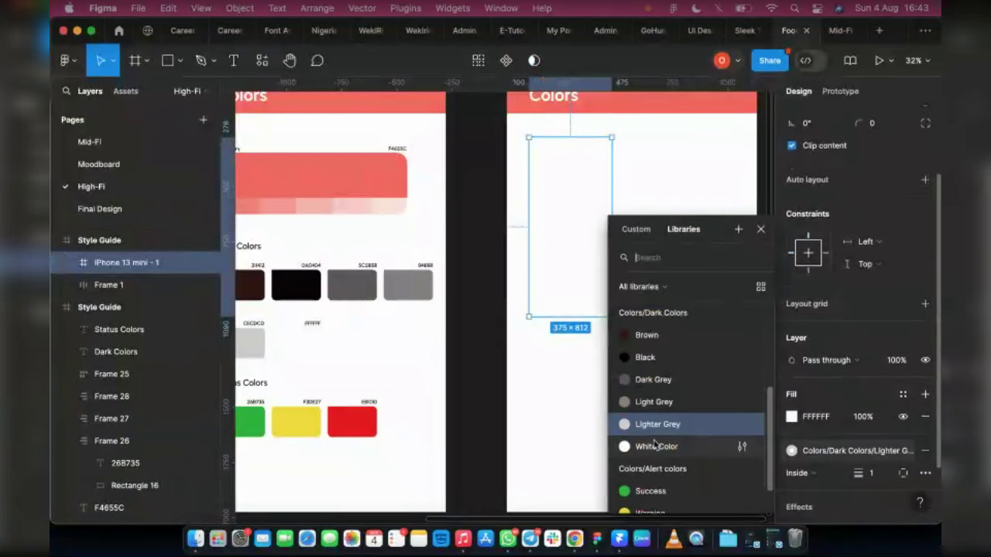
pyautogui.click(655, 402)
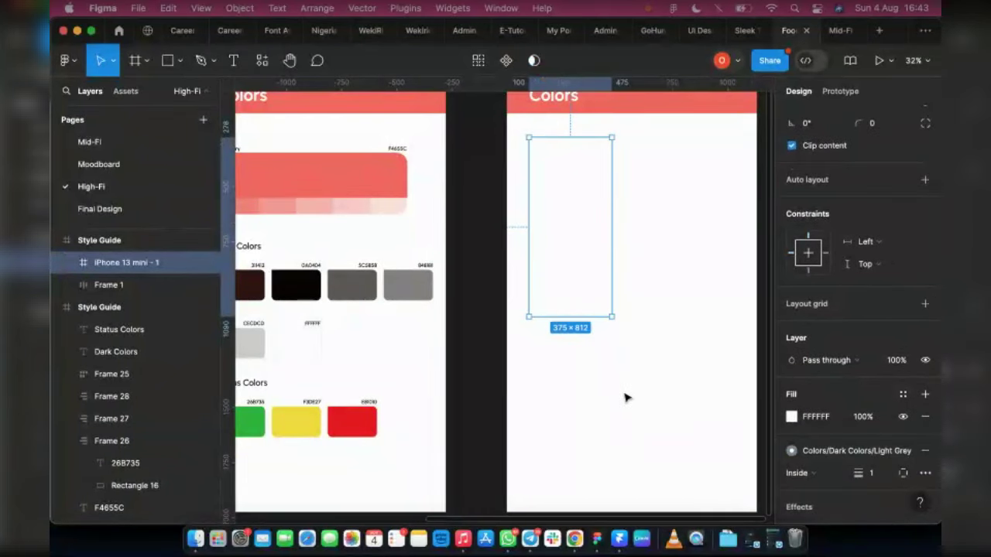
pyautogui.click(611, 211)
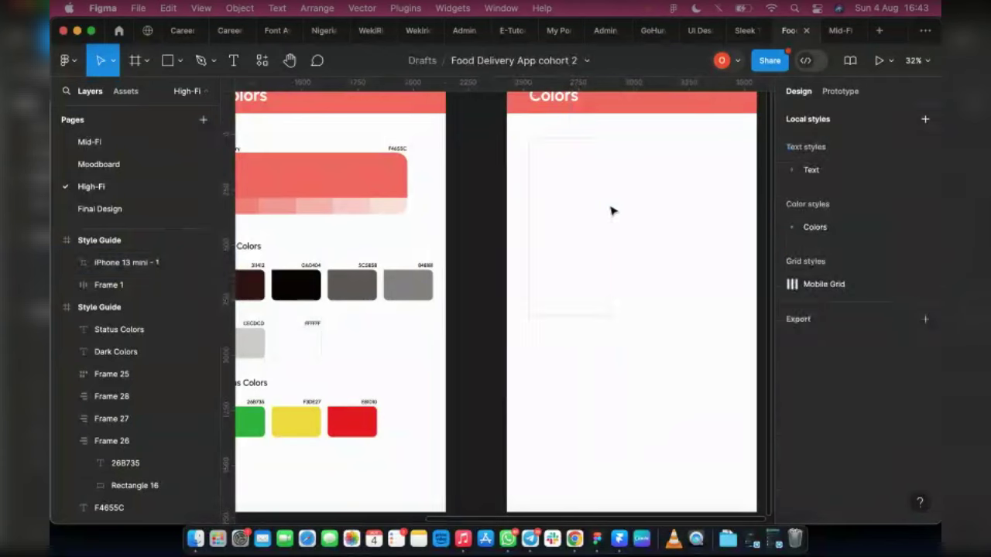
# - Set the phone frame's corner radius to 10 and check the rounded corner up close
pyautogui.scroll(5, 590, 126)
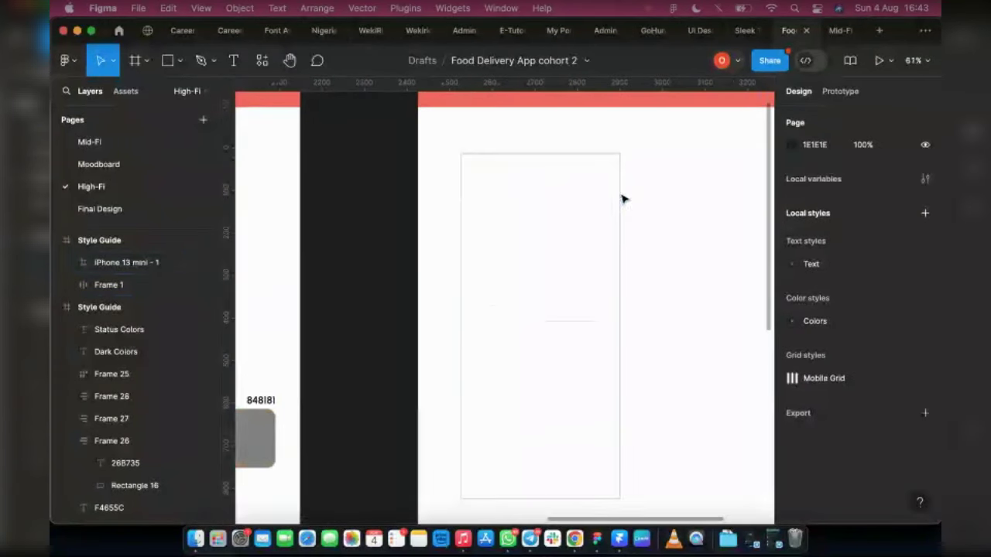
pyautogui.click(617, 157)
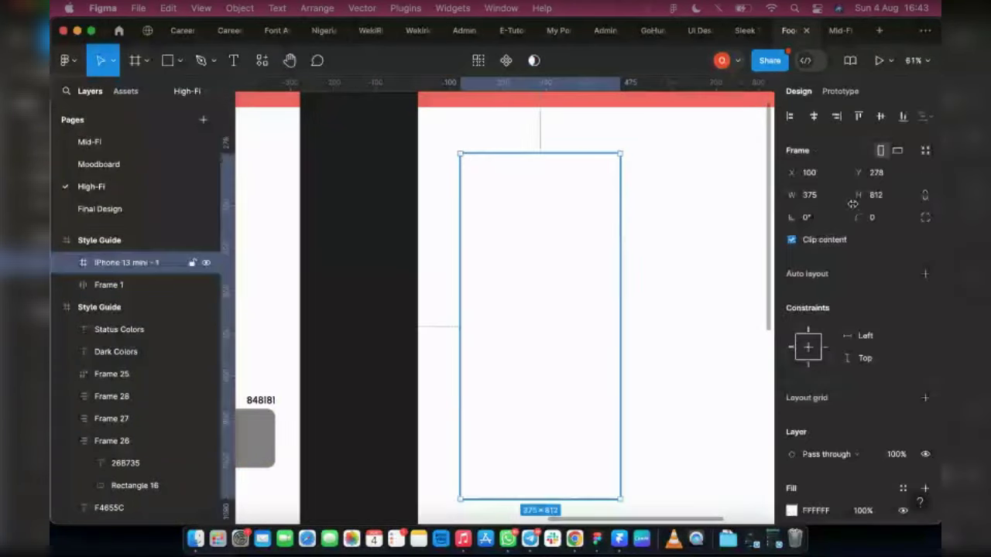
pyautogui.click(884, 221)
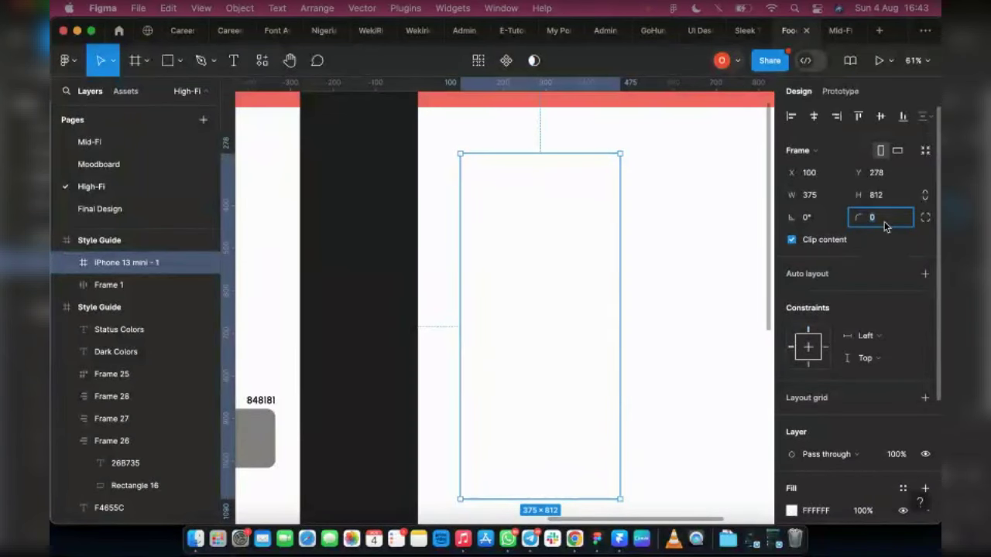
pyautogui.write('10')
pyautogui.press('Return')
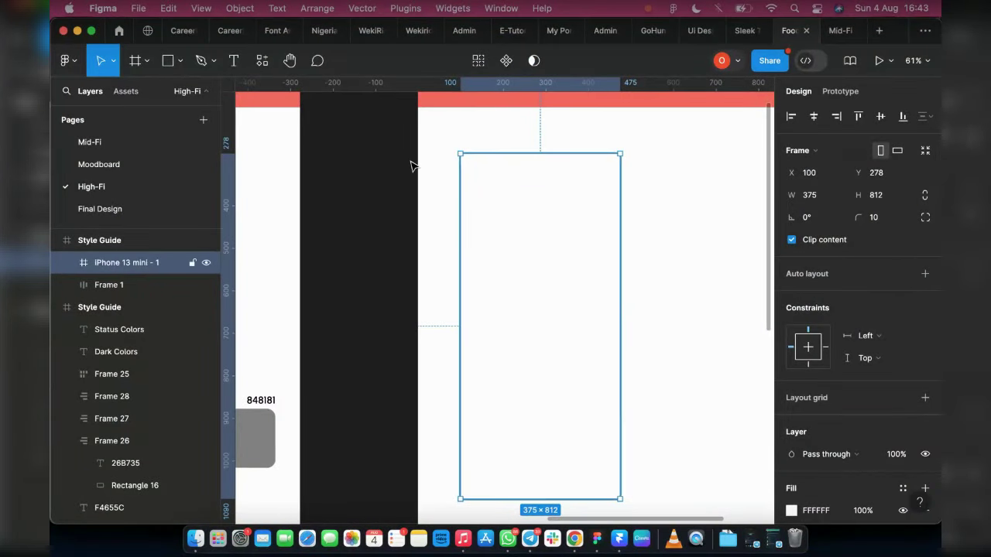
pyautogui.scroll(10, 465, 160)
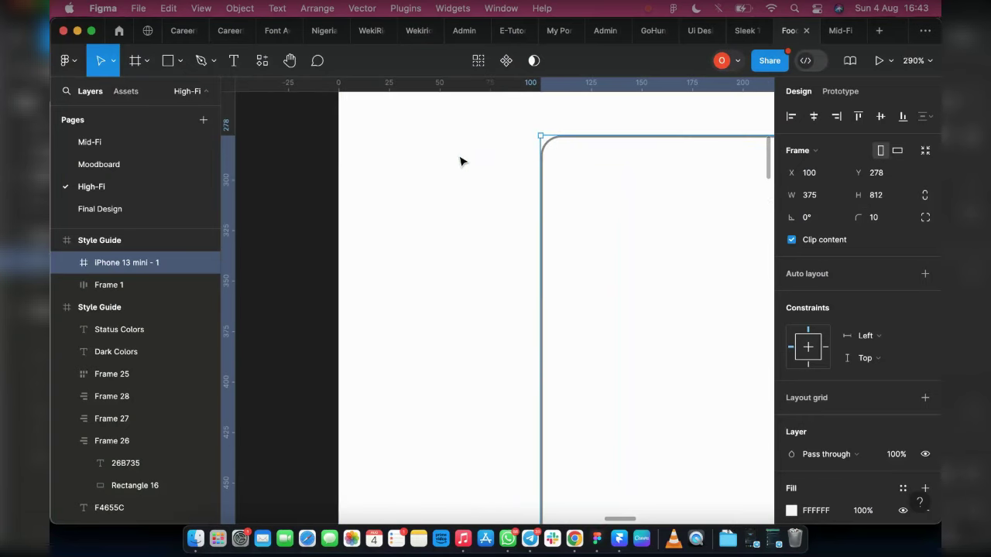
pyautogui.scroll(-6, 459, 161)
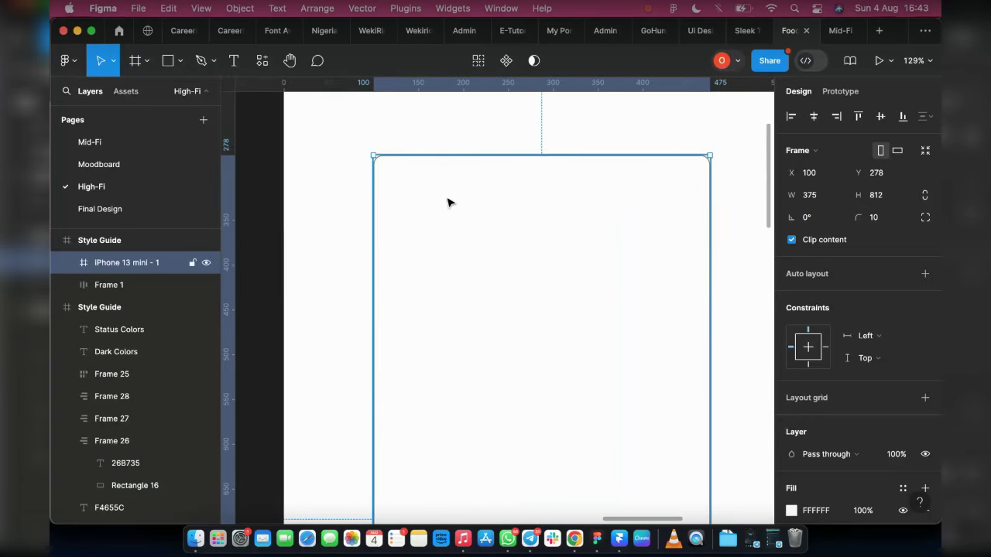
pyautogui.scroll(-5, 448, 202)
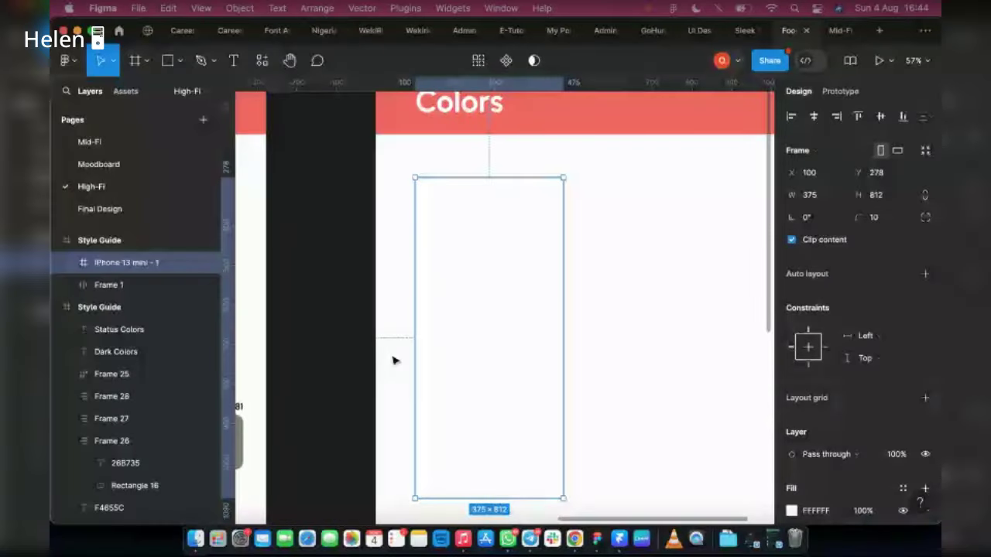
# - Inspect the column settings of the Mobile Grid style without changing them
pyautogui.scroll(5, 741, 178)
pyautogui.scroll(-6, 458, 199)
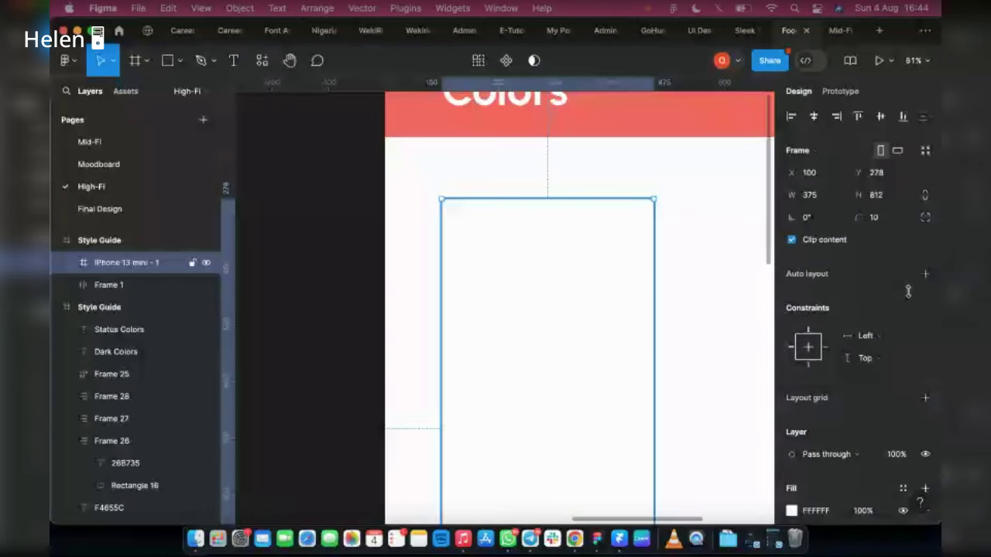
pyautogui.scroll(-2, 751, 427)
pyautogui.scroll(-1, 889, 333)
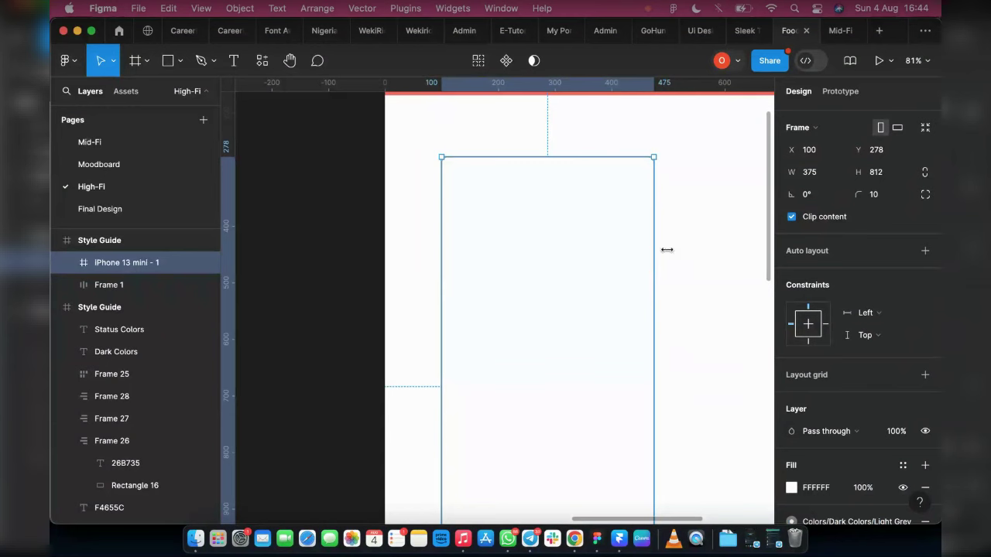
pyautogui.scroll(-1, 878, 364)
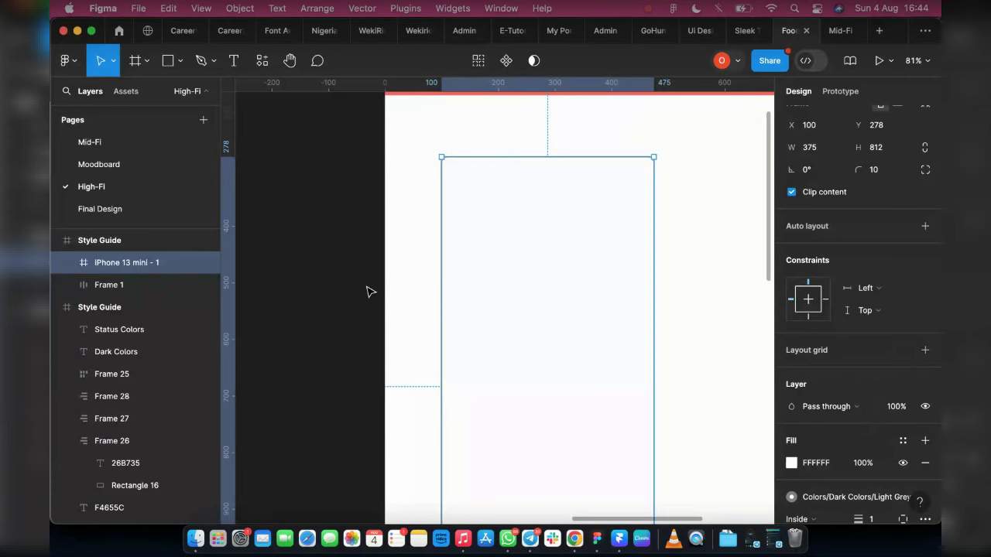
pyautogui.press('Escape')
pyautogui.rightClick(838, 381)
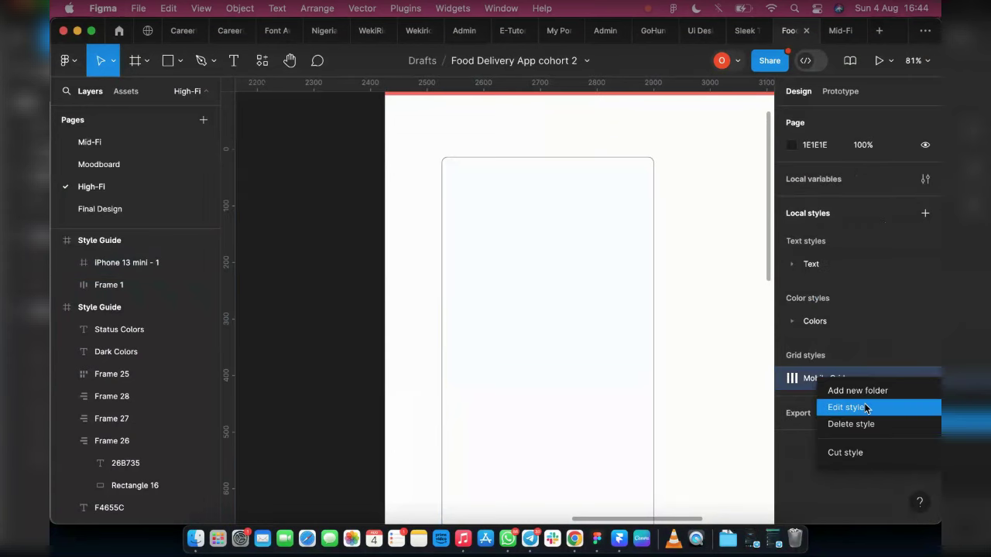
pyautogui.click(865, 406)
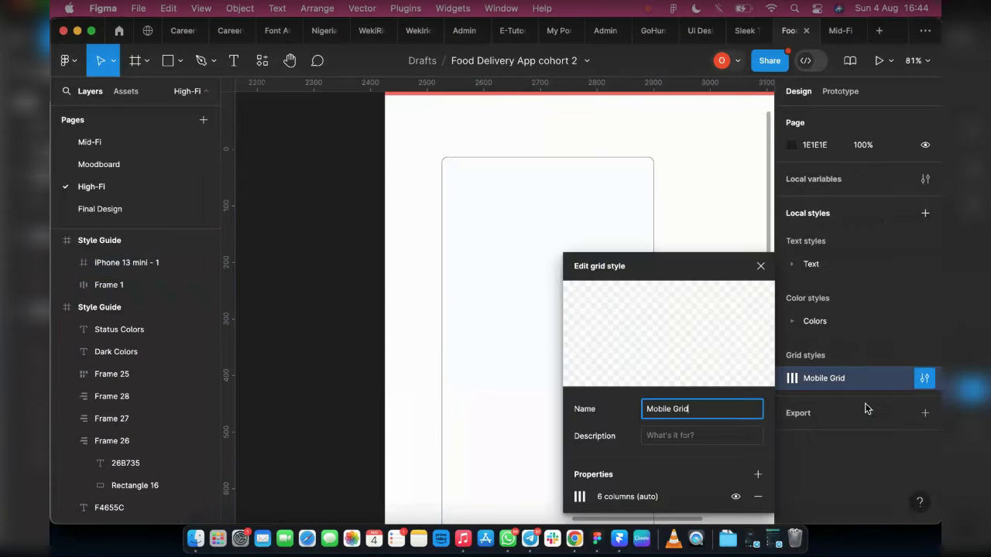
pyautogui.click(580, 497)
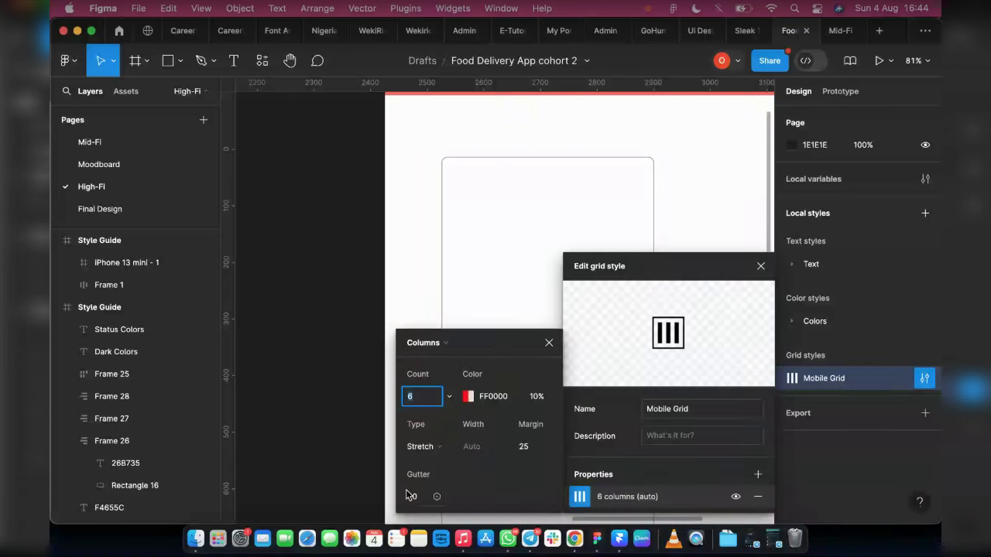
pyautogui.click(549, 342)
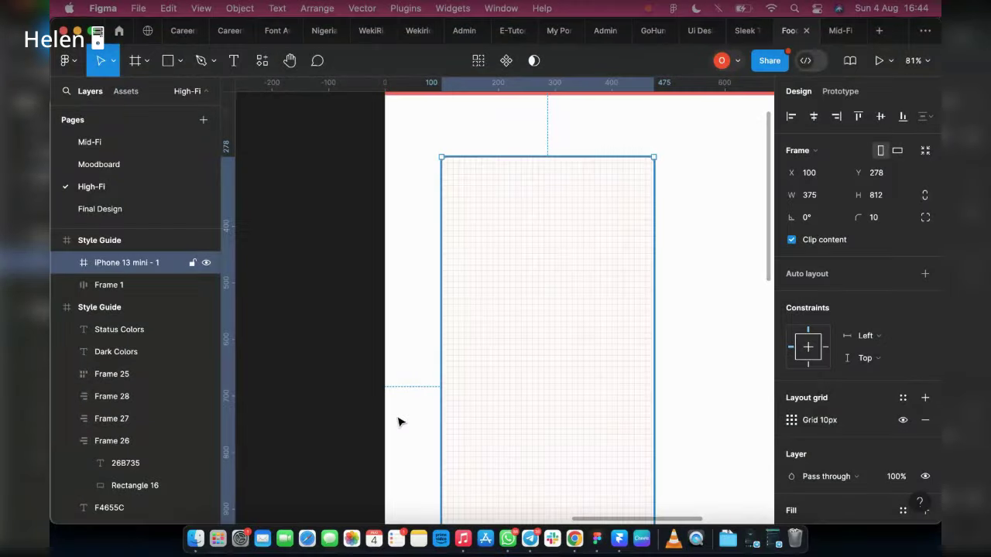
# - Give the phone frame a column layout grid with 6 columns and a margin of 30
pyautogui.click(791, 421)
pyautogui.click(631, 421)
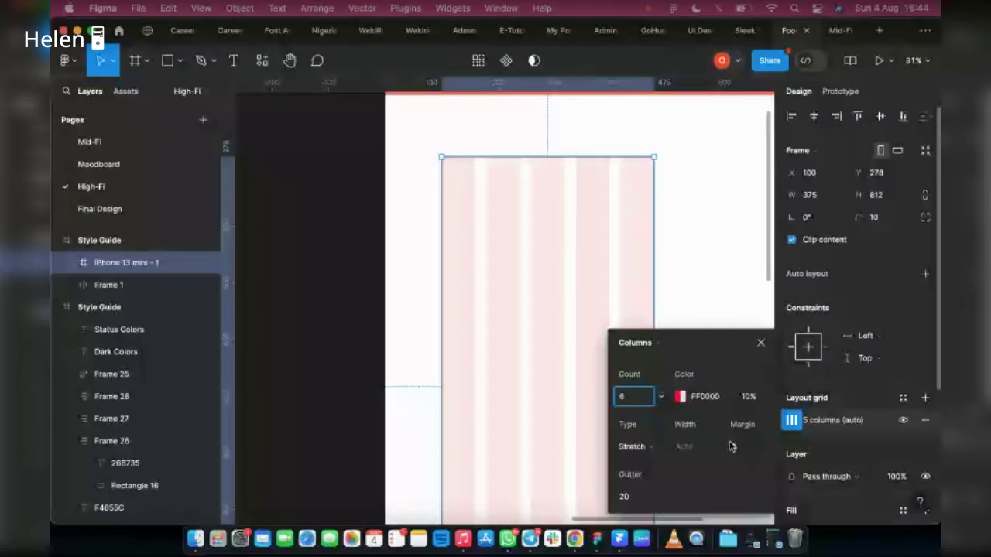
pyautogui.write('0')
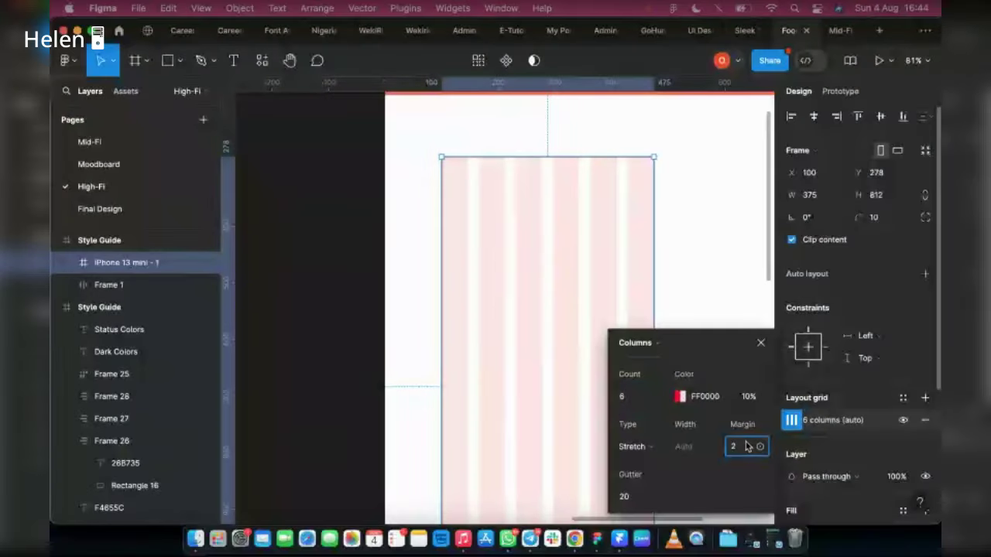
pyautogui.press('BackSpace')
pyautogui.write('30')
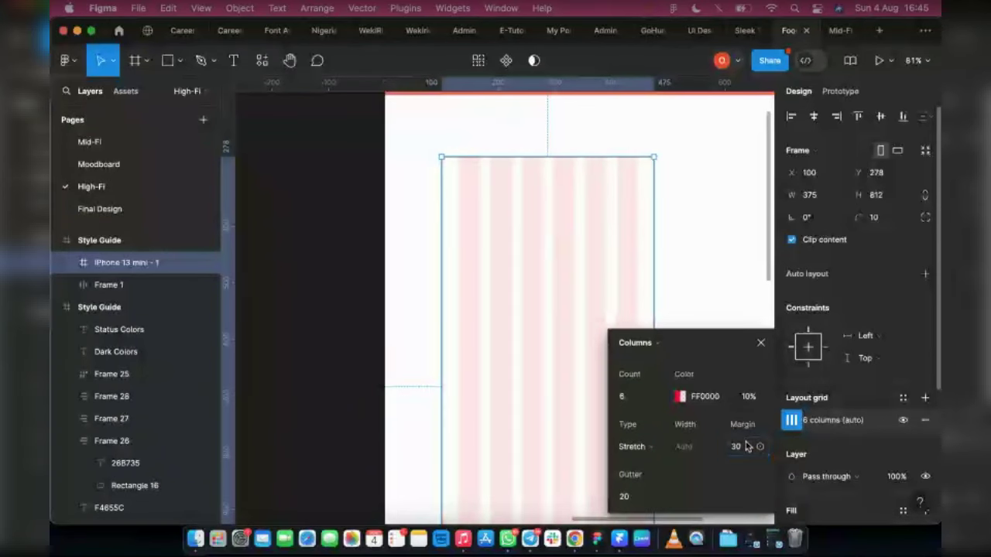
pyautogui.press('Return')
pyautogui.click(712, 287)
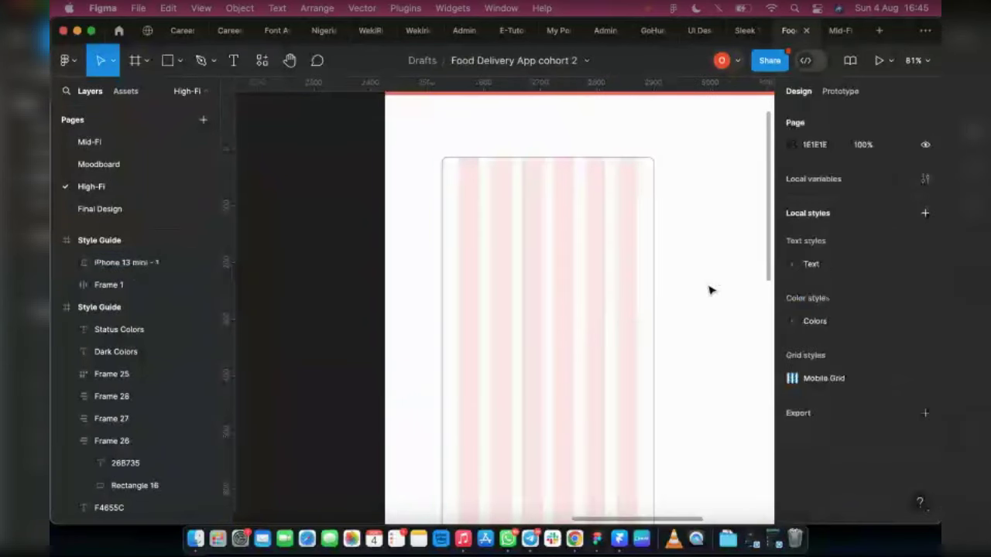
# - Reopen the Mobile Grid style and check its column margin and gutter
pyautogui.rightClick(797, 379)
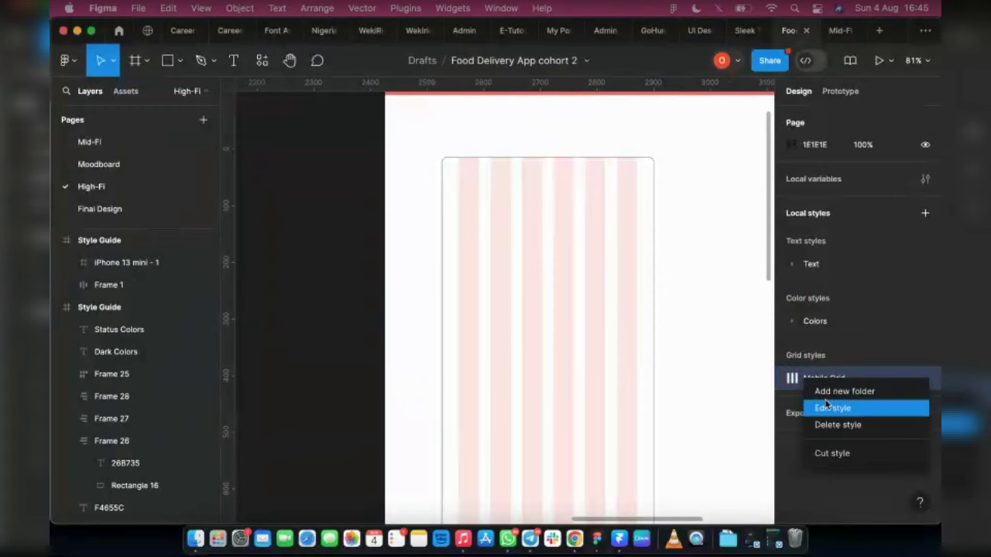
pyautogui.click(830, 408)
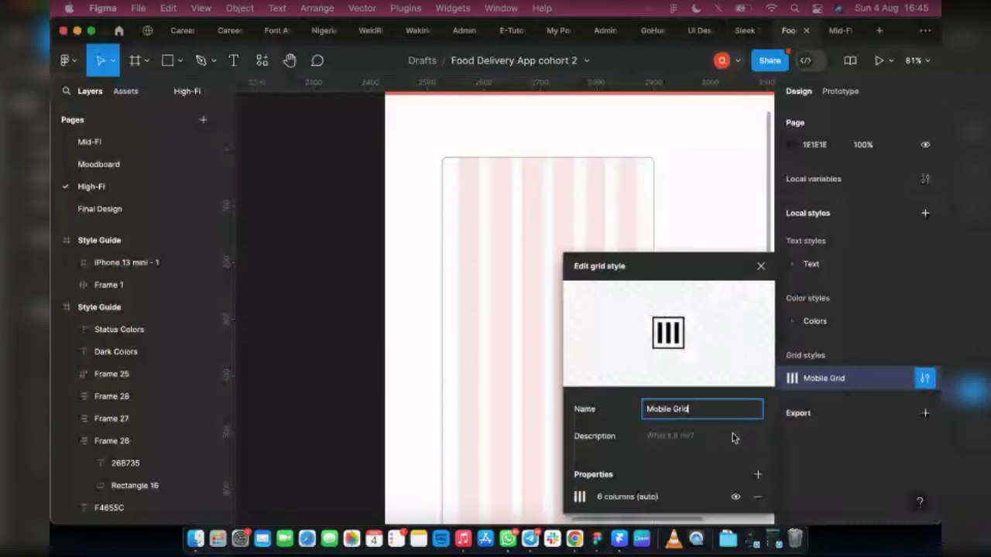
pyautogui.click(579, 497)
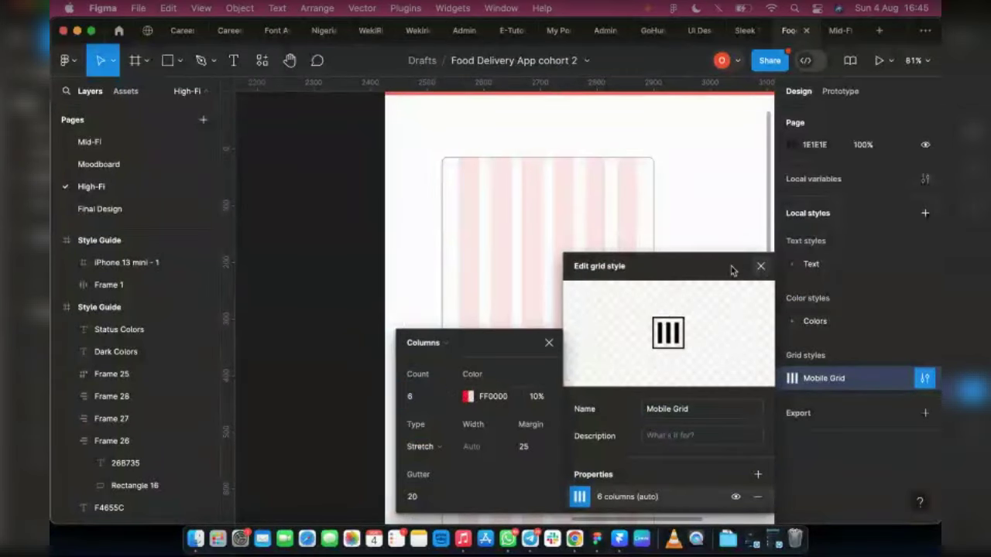
# - Set the margin of the phone frame's column grid to 25, matching the Mobile Grid style
pyautogui.click(624, 206)
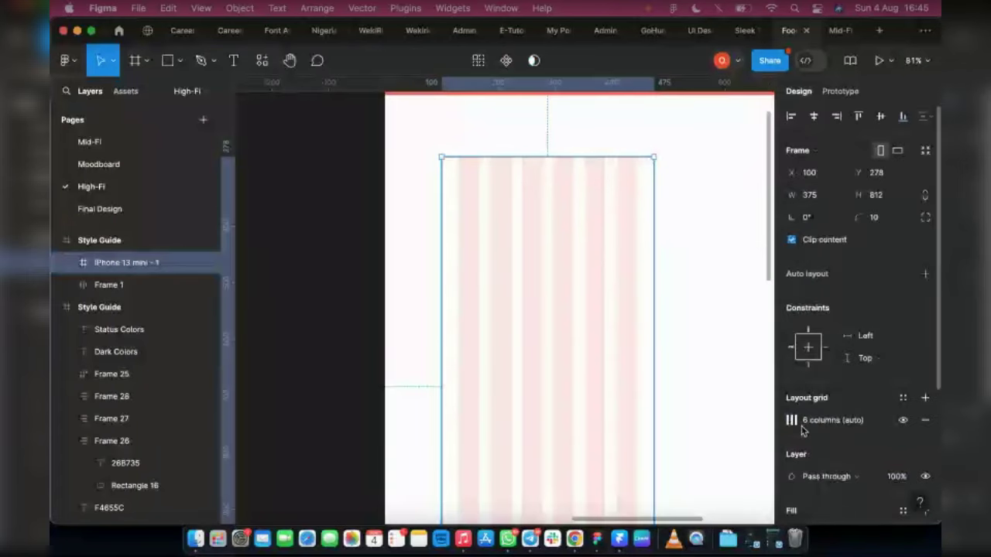
pyautogui.click(791, 421)
pyautogui.click(735, 448)
pyautogui.write('30')
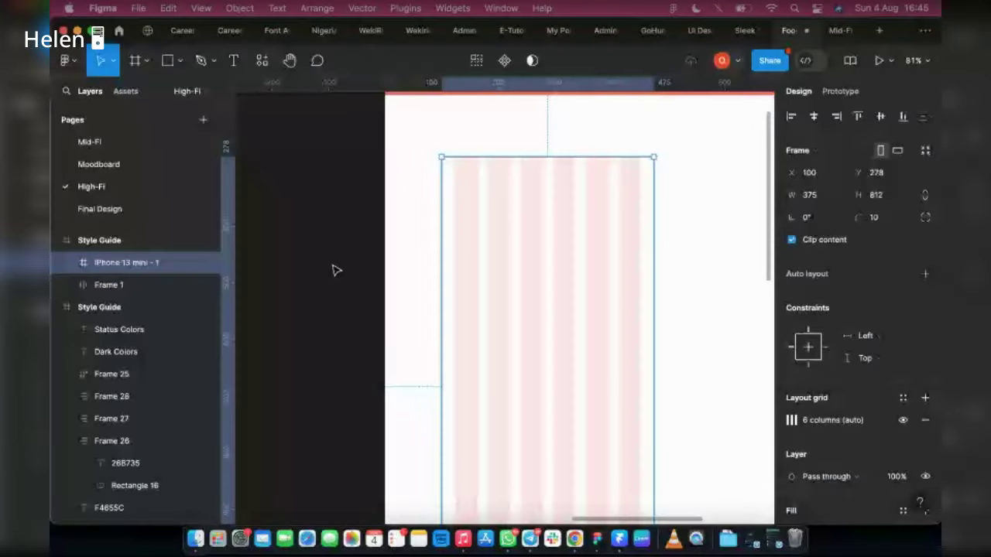
pyautogui.click(332, 270)
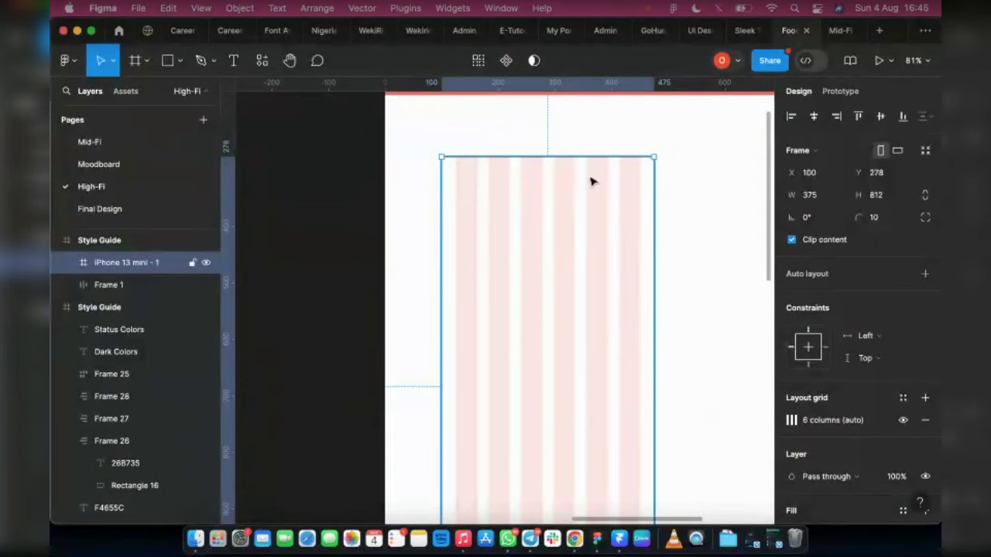
# - Draw a rectangle about 38 × 811 over the first grid column of the phone frame
pyautogui.scroll(-5, 553, 255)
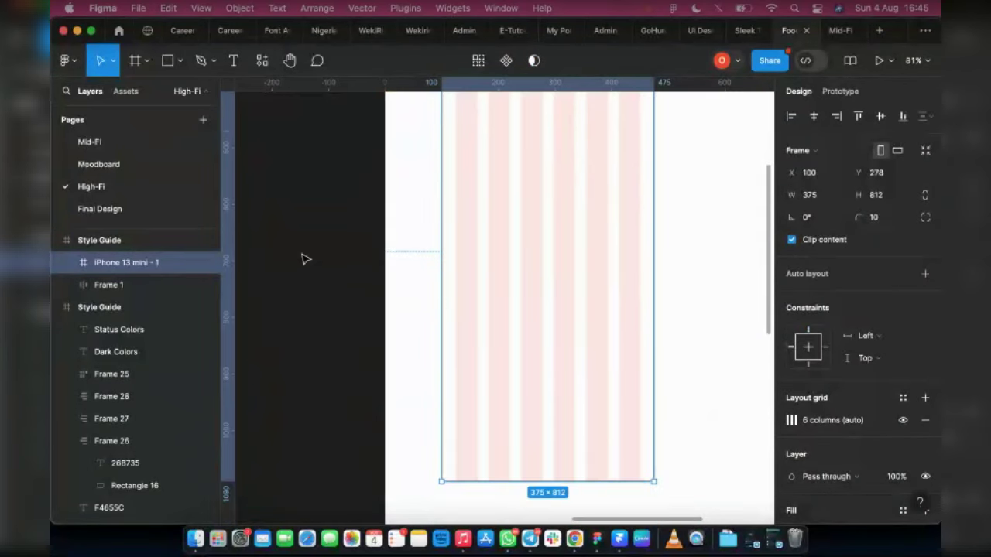
pyautogui.click(167, 61)
pyautogui.scroll(2, 573, 325)
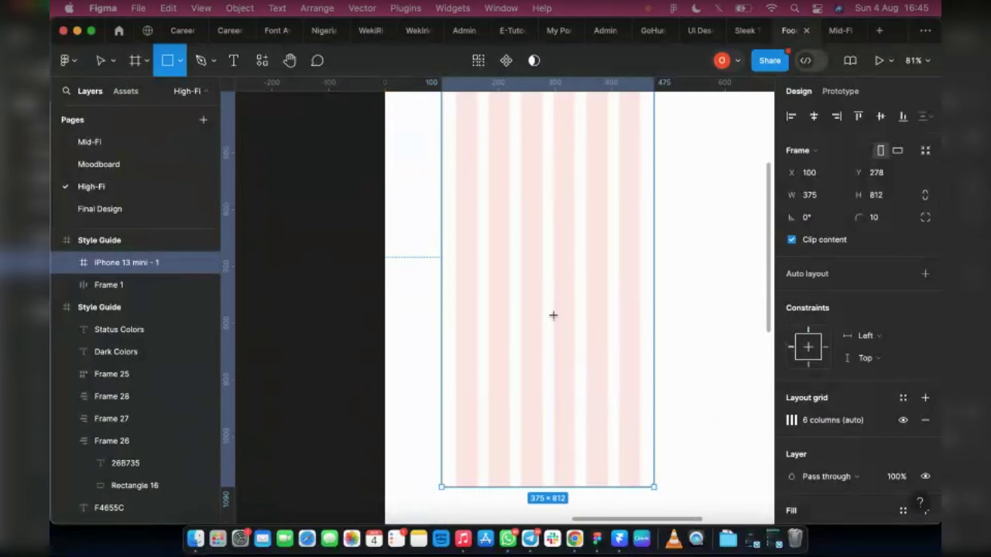
pyautogui.scroll(3, 503, 271)
pyautogui.moveTo(455, 158)
pyautogui.mouseDown()
pyautogui.moveTo(478, 521)
pyautogui.moveTo(464, 332)
pyautogui.moveTo(477, 348)
pyautogui.moveTo(488, 324)
pyautogui.mouseUp()
# - Move the rectangle to X 25 so that it lines up with the first grid column
pyautogui.scroll(10, 465, 250)
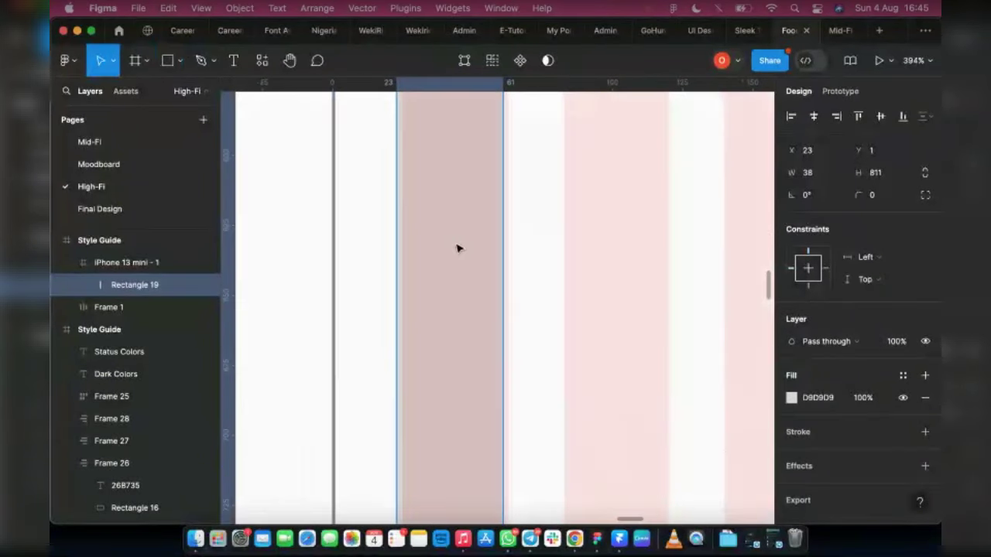
pyautogui.scroll(3, 441, 259)
pyautogui.moveTo(436, 283); pyautogui.dragTo(435, 286)
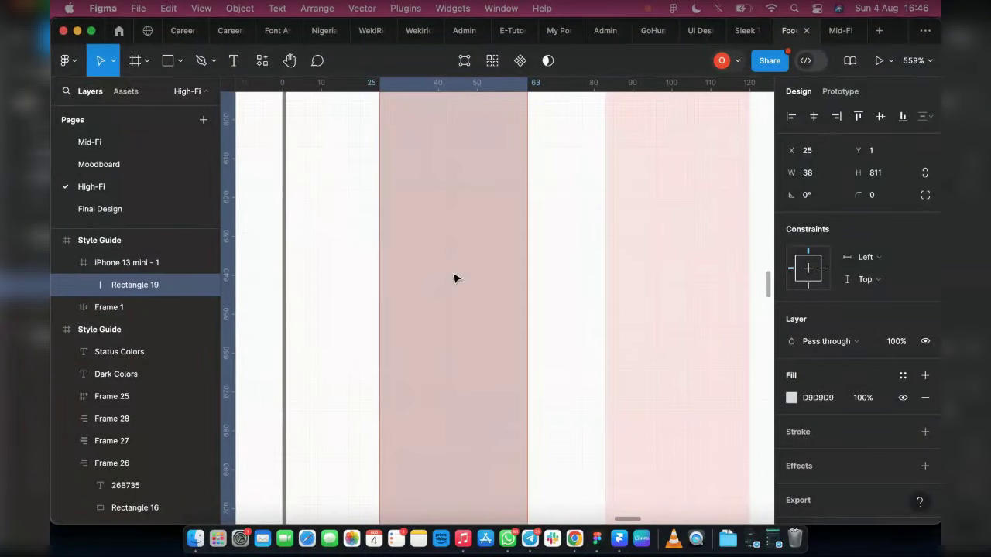
pyautogui.press('Left')
# - Duplicate the 38 × 811 column rectangle across the remaining five grid columns of the phone frame
pyautogui.scroll(-1, 380, 304)
pyautogui.scroll(-10, 381, 305)
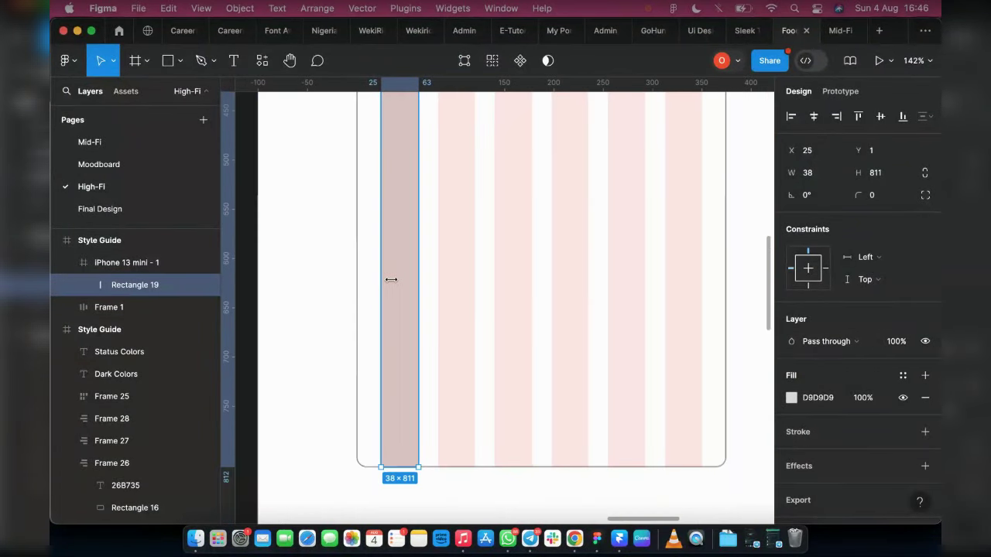
pyautogui.moveTo(399, 296); pyautogui.dragTo(456, 299)
pyautogui.press('super+d')
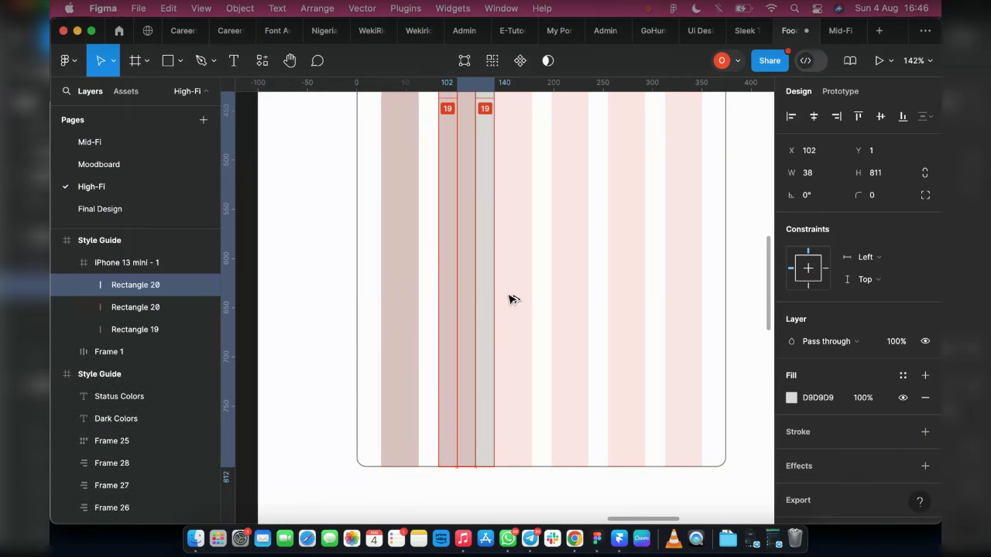
pyautogui.press('super+d')
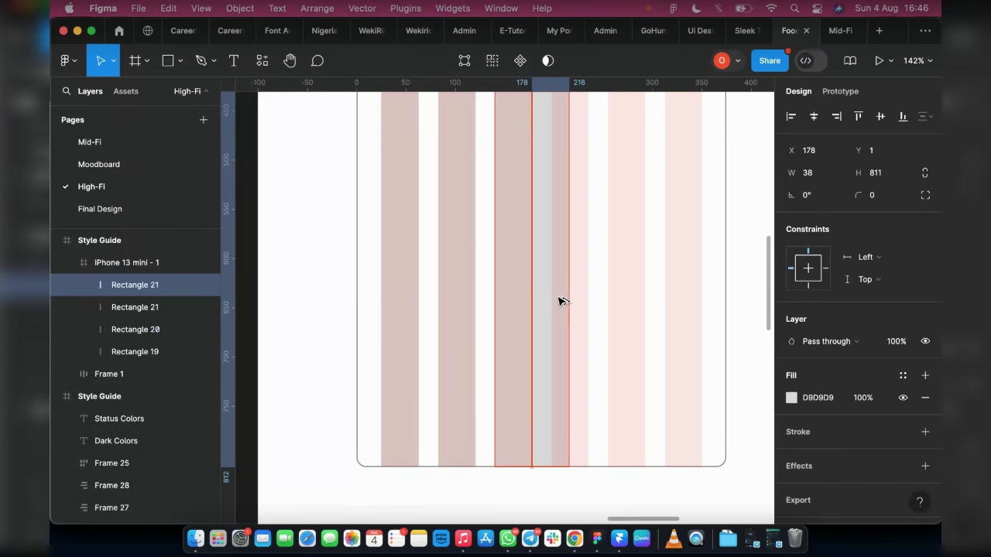
pyautogui.moveTo(557, 301); pyautogui.dragTo(565, 302)
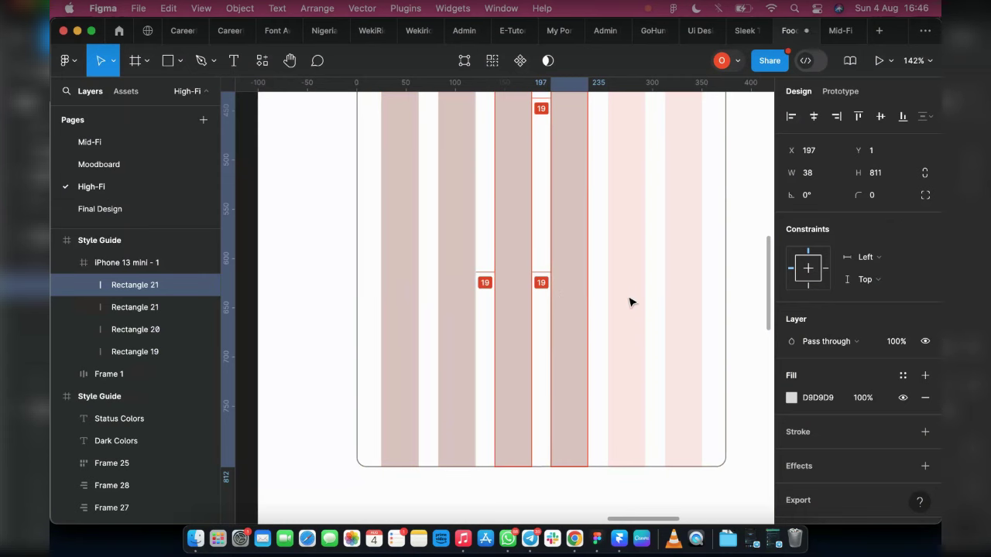
pyautogui.press('super+d')
pyautogui.moveTo(624, 302); pyautogui.dragTo(673, 303)
# - Select all six column rectangles and space them evenly with a horizontal gap of 19
pyautogui.keyDown('shift'); pyautogui.click(629, 321); pyautogui.keyUp('shift')
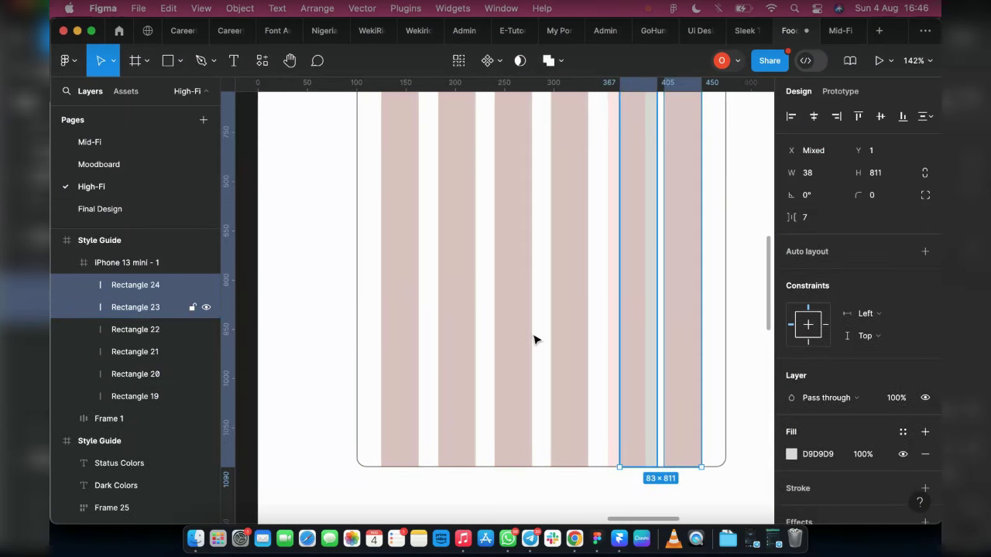
pyautogui.keyDown('shift'); pyautogui.click(575, 339); pyautogui.keyUp('shift')
pyautogui.keyDown('shift'); pyautogui.click(498, 370); pyautogui.keyUp('shift')
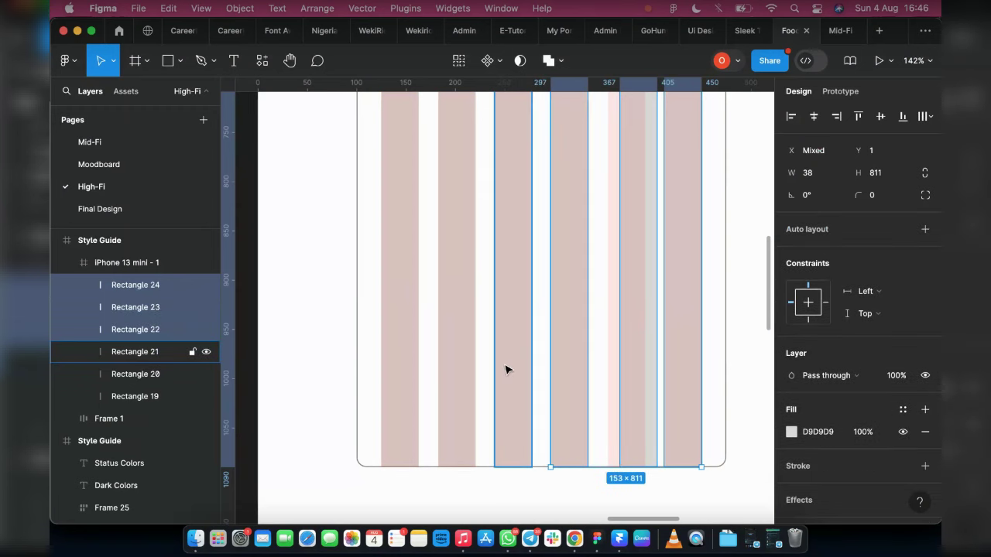
pyautogui.keyDown('shift'); pyautogui.click(456, 380); pyautogui.keyUp('shift')
pyautogui.keyDown('shift'); pyautogui.click(400, 372); pyautogui.keyUp('shift')
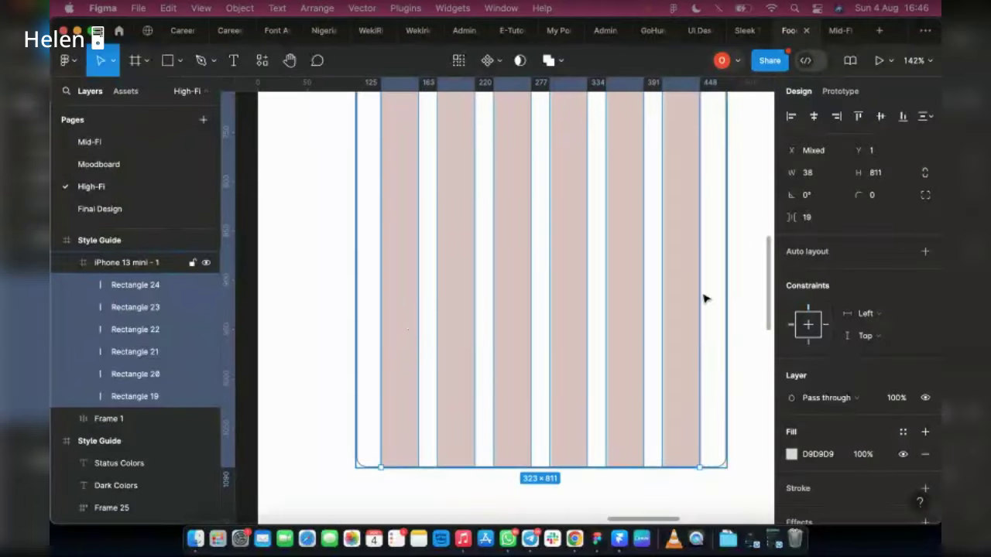
# - Nudge the sixth column rectangle to X 312 so its outer edge meets the end of the last grid column
pyautogui.scroll(5, 708, 279)
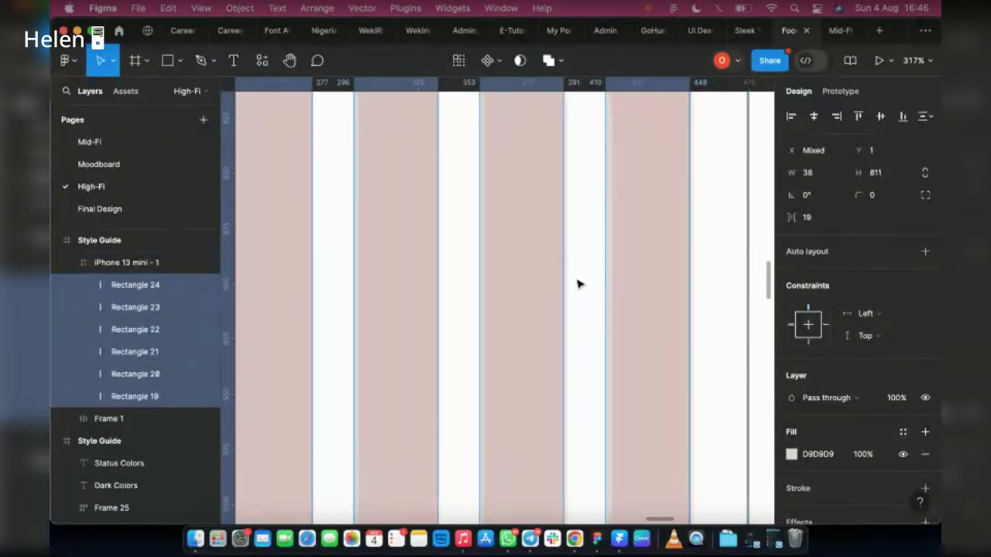
pyautogui.click(655, 290)
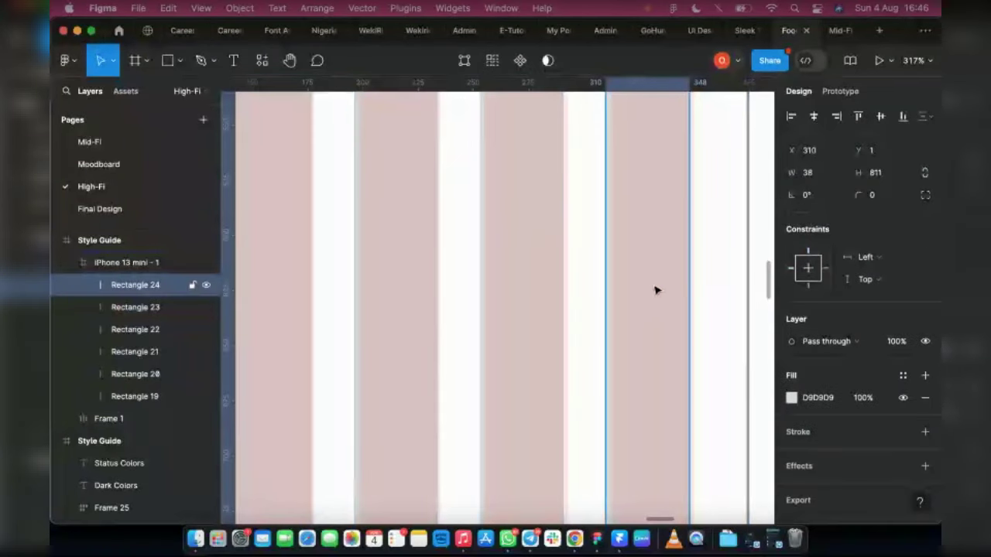
pyautogui.press('Right')
pyautogui.press('Right')
pyautogui.press('Right')
pyautogui.press('Right')
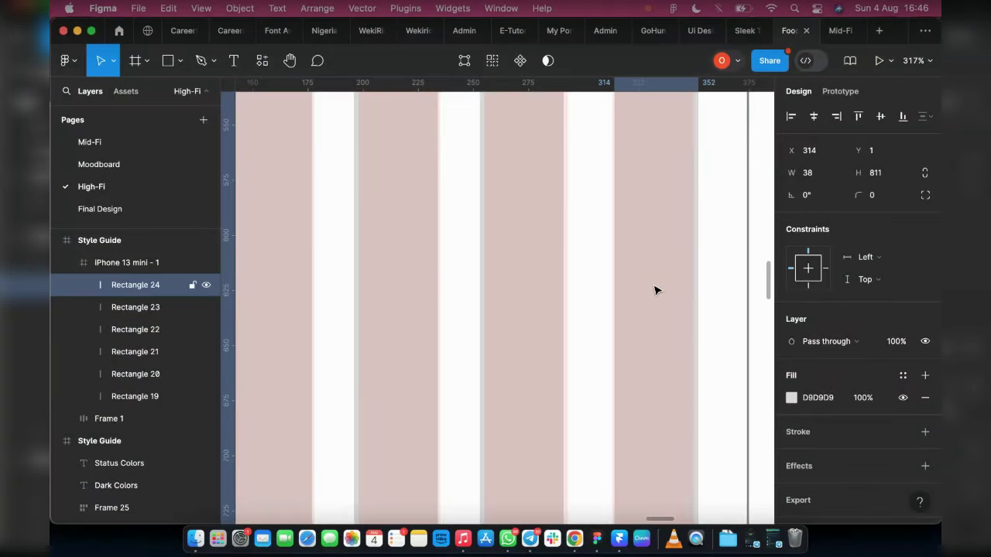
pyautogui.press('Left')
pyautogui.press('Left')
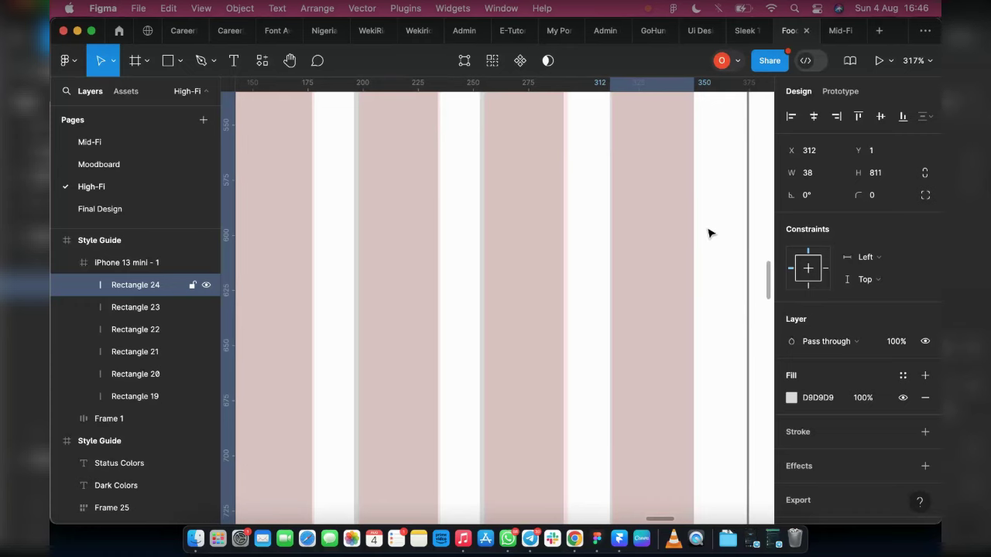
# - Trim the inner edge of the sixth rectangle to X 313 and width 37 to match its grid column
pyautogui.scroll(5, 709, 233)
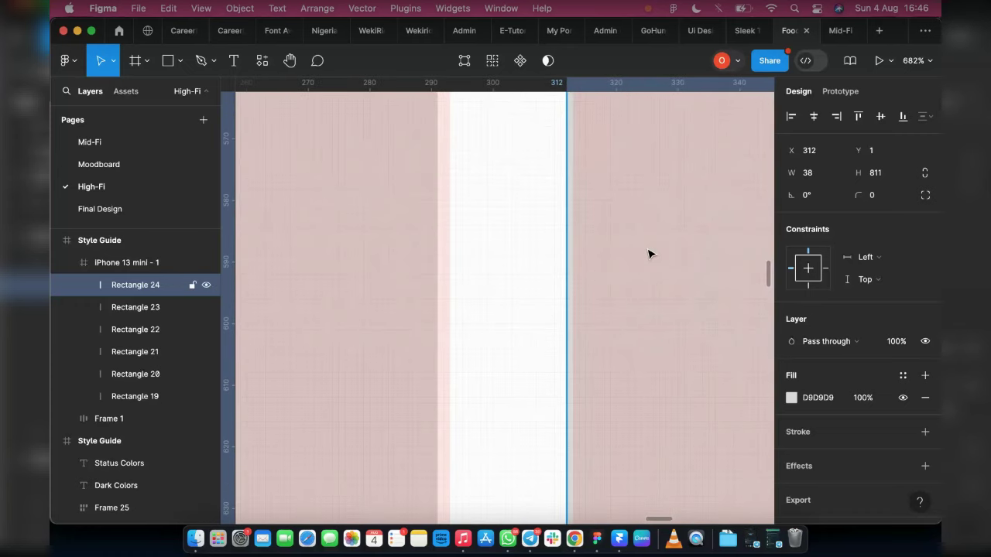
pyautogui.scroll(3, 654, 252)
pyautogui.hscroll(3, 542, 259)
pyautogui.hscroll(-2, 410, 264)
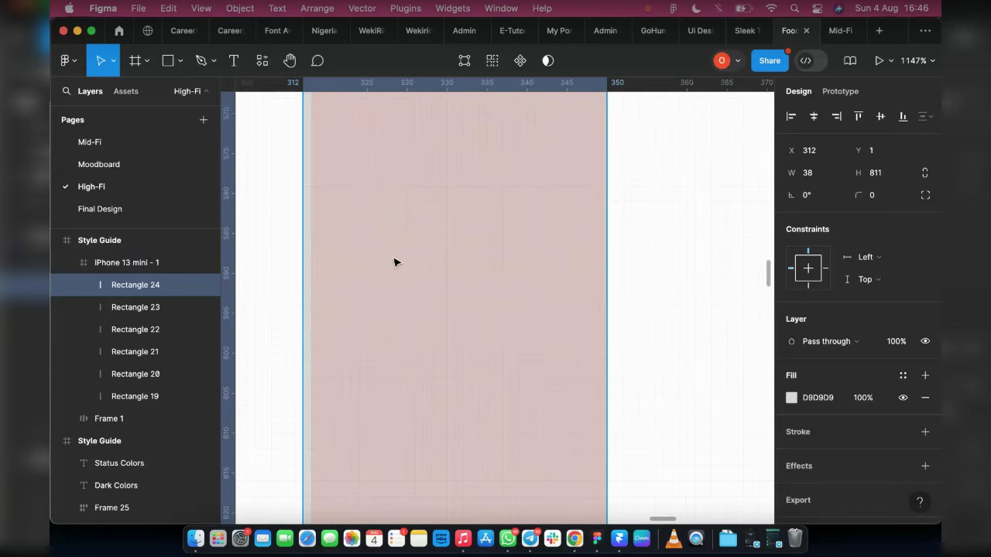
pyautogui.scroll(2, 387, 255)
pyautogui.hscroll(-2, 388, 255)
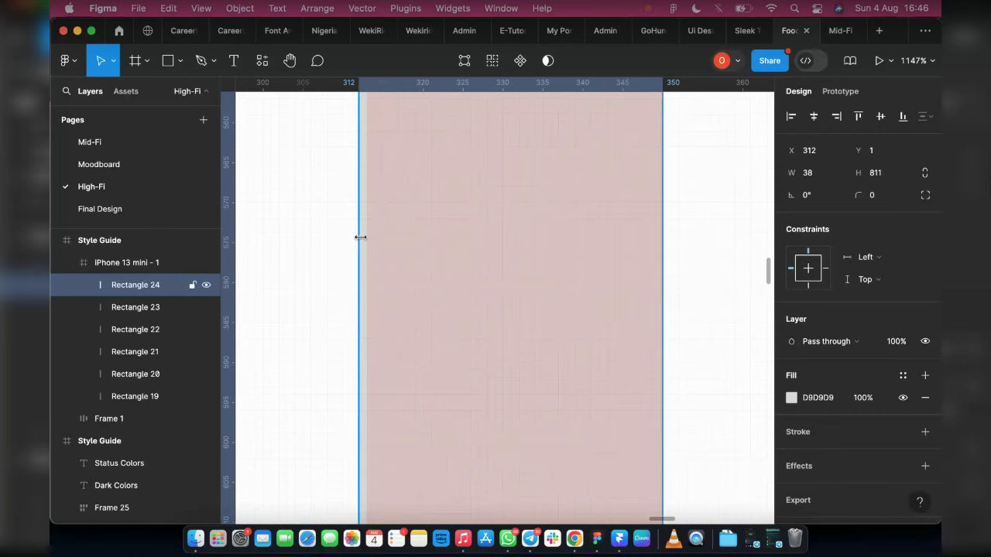
pyautogui.moveTo(367, 237); pyautogui.dragTo(370, 239)
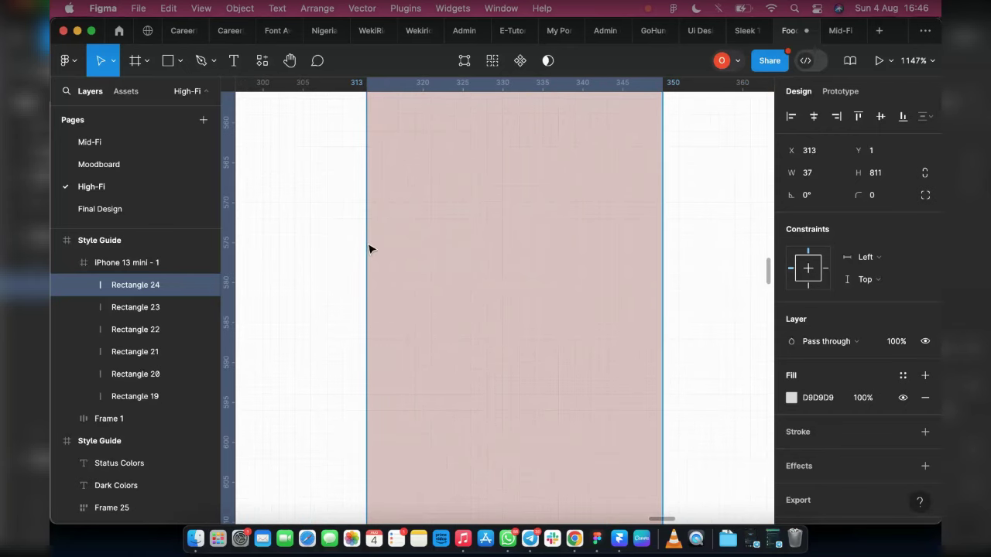
# - Nudge the fifth column rectangle outward so that it lines up with the fifth grid column
pyautogui.hscroll(-5, 370, 247)
pyautogui.click(446, 257)
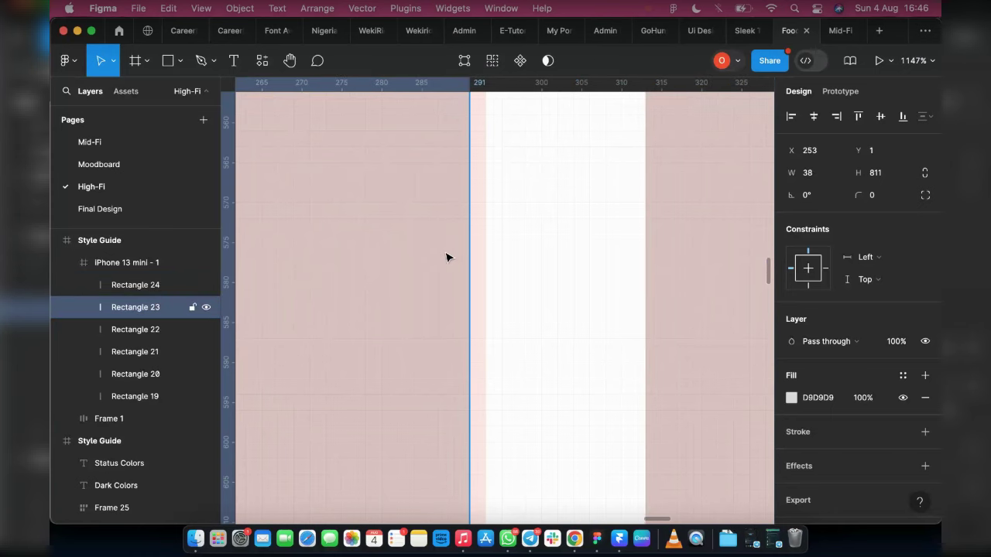
pyautogui.press('Right')
pyautogui.press('Right')
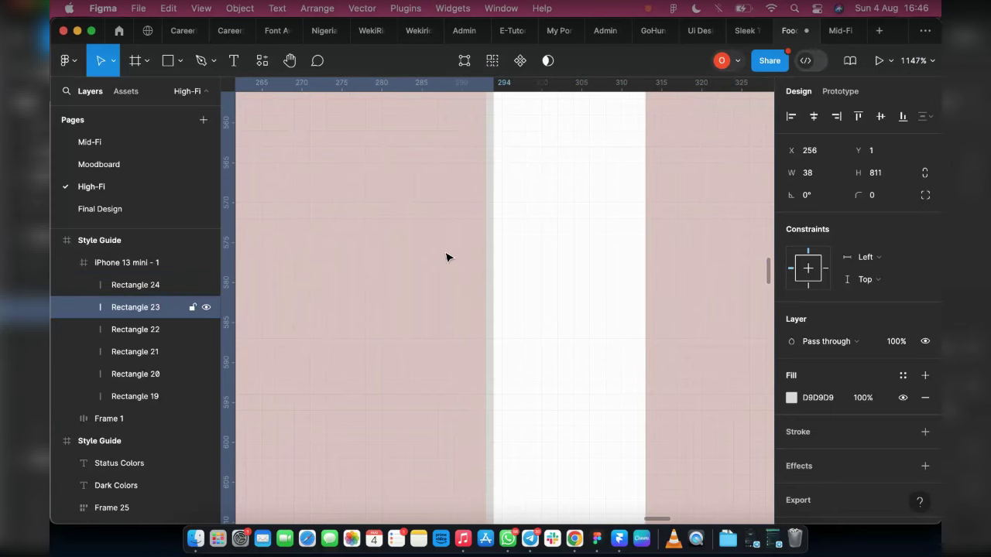
pyautogui.hscroll(-3, 436, 237)
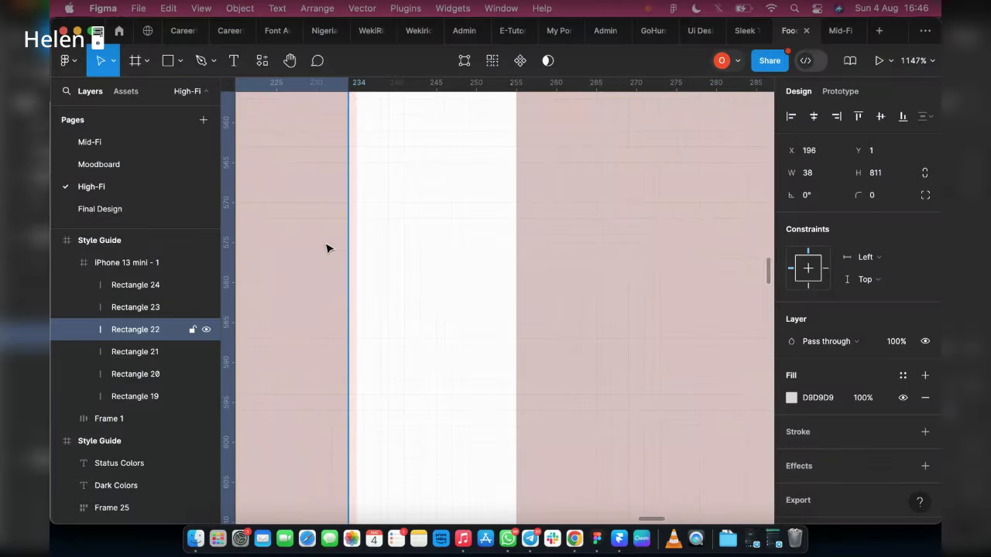
# - Move the third column rectangle to X 140 so that it lines up with the third grid column
pyautogui.hscroll(-5, 326, 248)
pyautogui.click(316, 261)
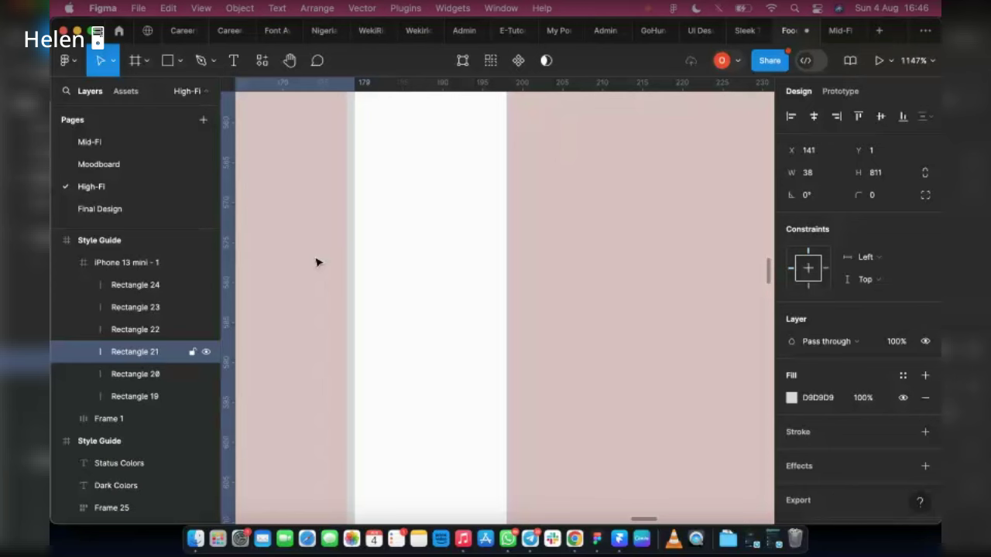
pyautogui.press('Left')
pyautogui.hscroll(-5, 348, 262)
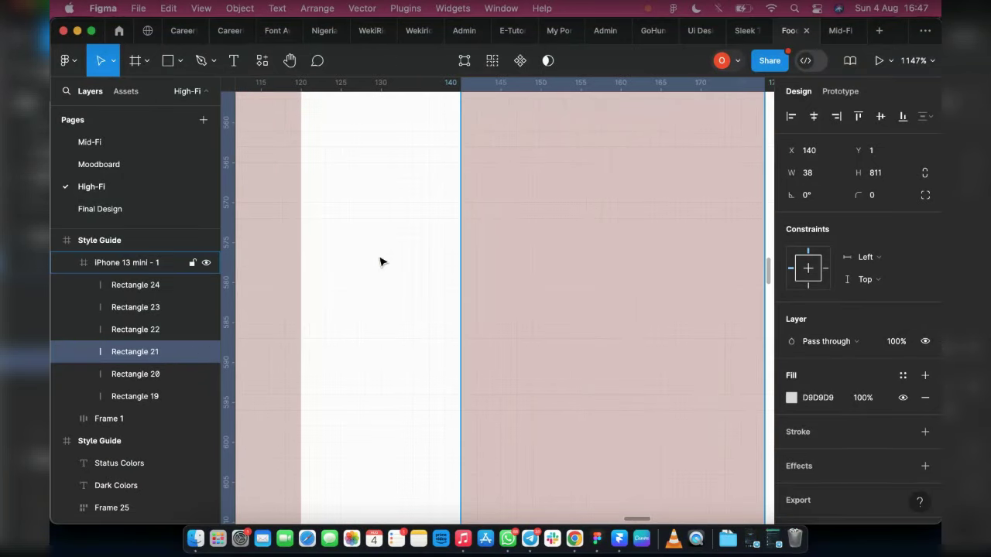
# - Trim the second column rectangle's starting edge to X 83 and width 37 to match its grid column
pyautogui.hscroll(-6, 380, 262)
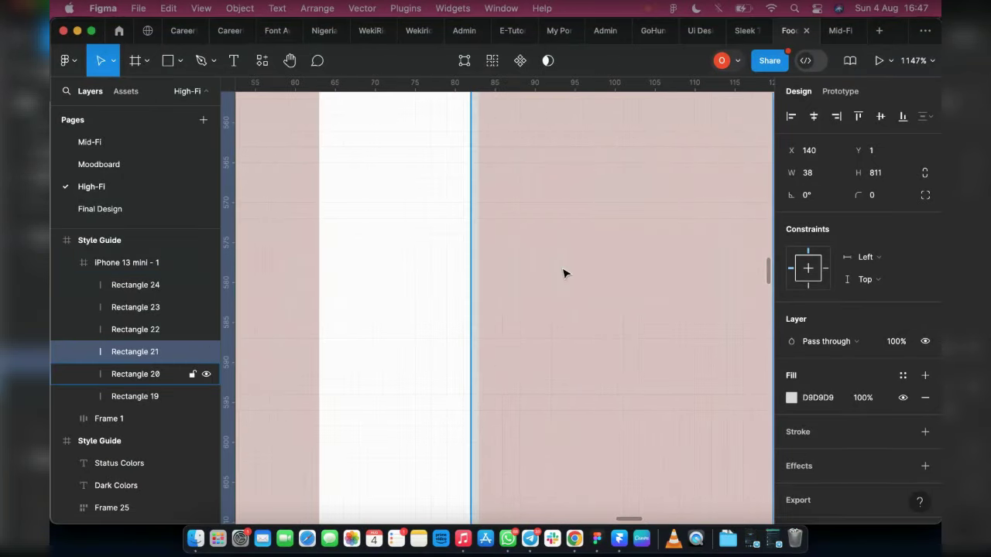
pyautogui.click(480, 277)
pyautogui.moveTo(471, 273); pyautogui.dragTo(478, 272)
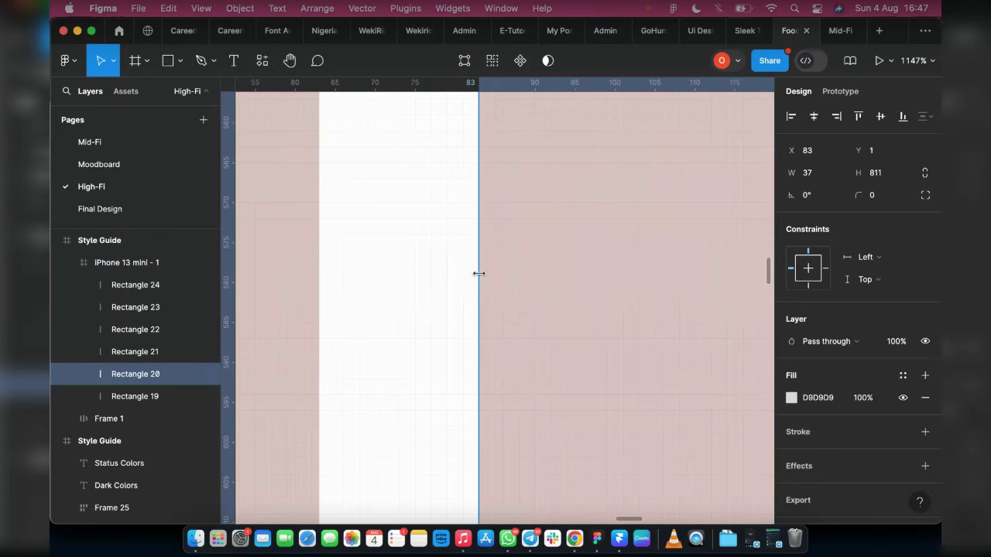
pyautogui.hscroll(-5, 310, 286)
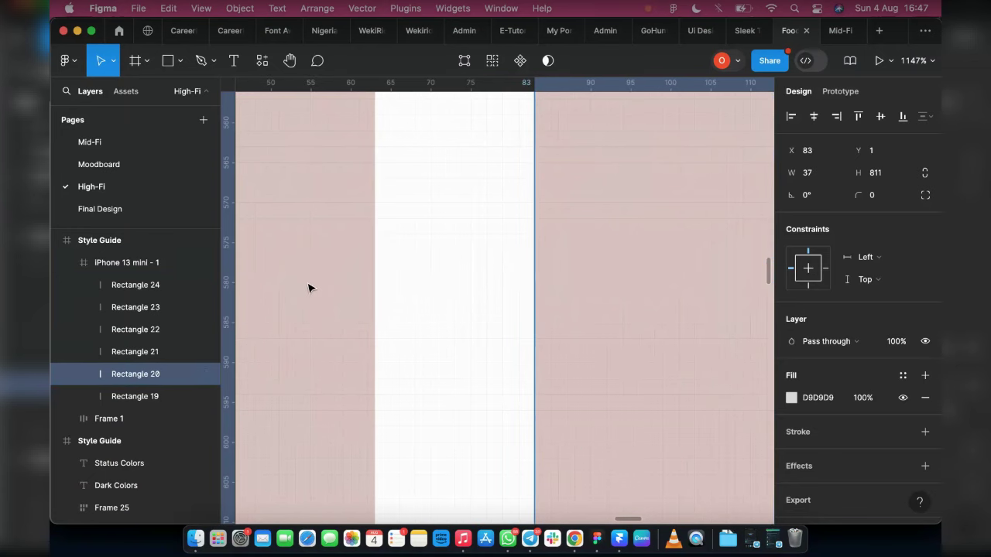
pyautogui.hscroll(-3, 424, 307)
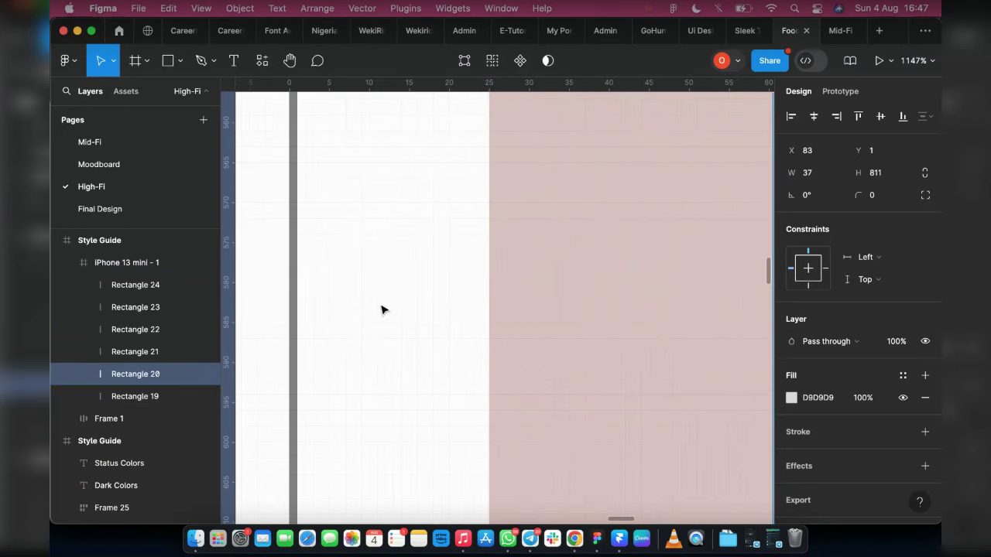
pyautogui.scroll(-3, 435, 276)
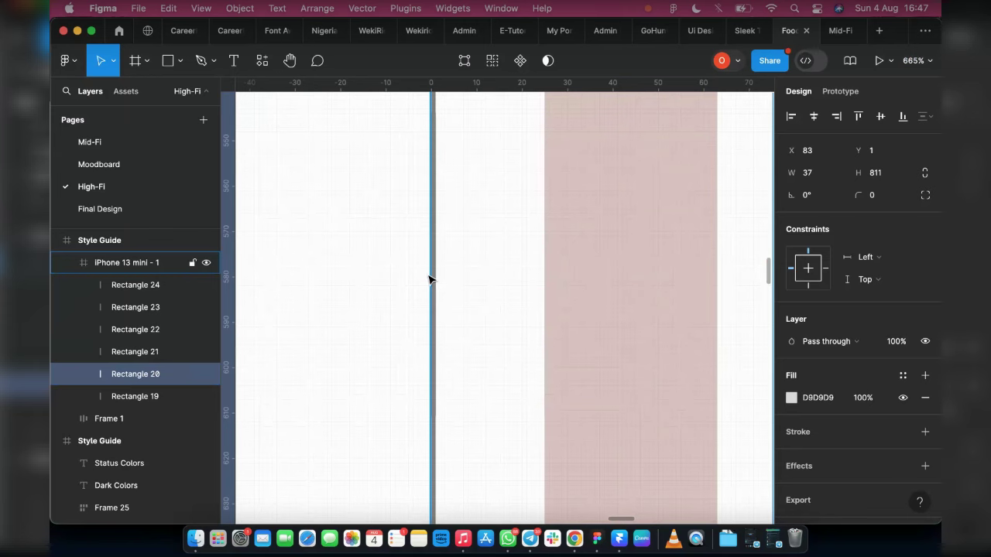
pyautogui.scroll(-5, 428, 279)
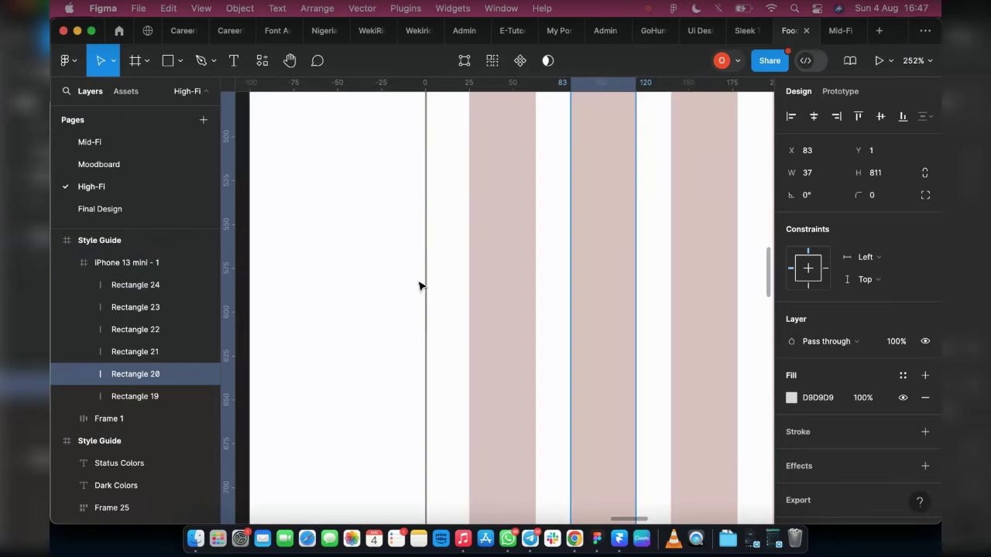
# - Select all six column rectangles, Rectangle 19 through Rectangle 24, inside the iPhone 13 mini - 1 frame
pyautogui.scroll(-2, 419, 287)
pyautogui.press('Tab')
pyautogui.press('Tab')
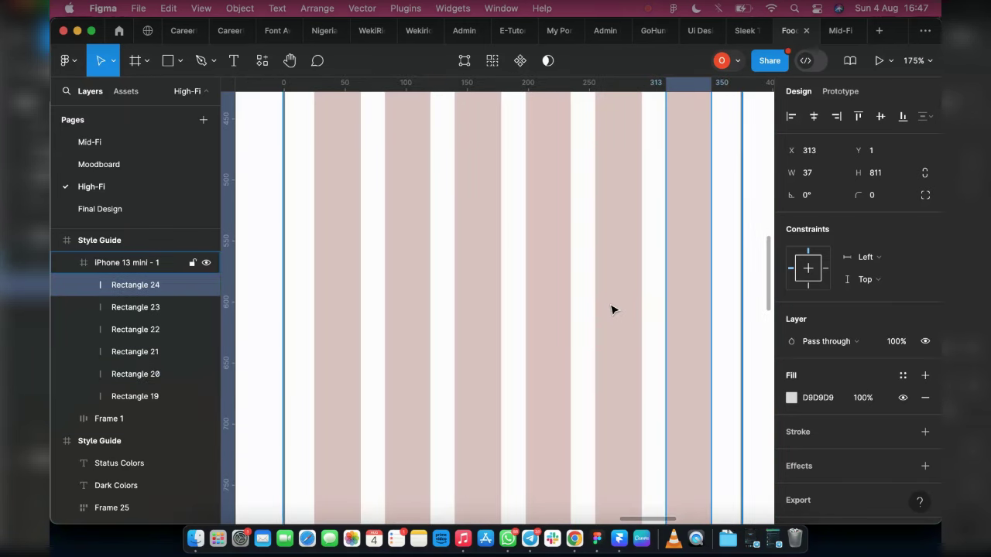
pyautogui.keyDown('shift'); pyautogui.click(547, 315); pyautogui.keyUp('shift')
pyautogui.keyDown('shift'); pyautogui.click(484, 321); pyautogui.keyUp('shift')
pyautogui.keyDown('shift'); pyautogui.click(419, 328); pyautogui.keyUp('shift')
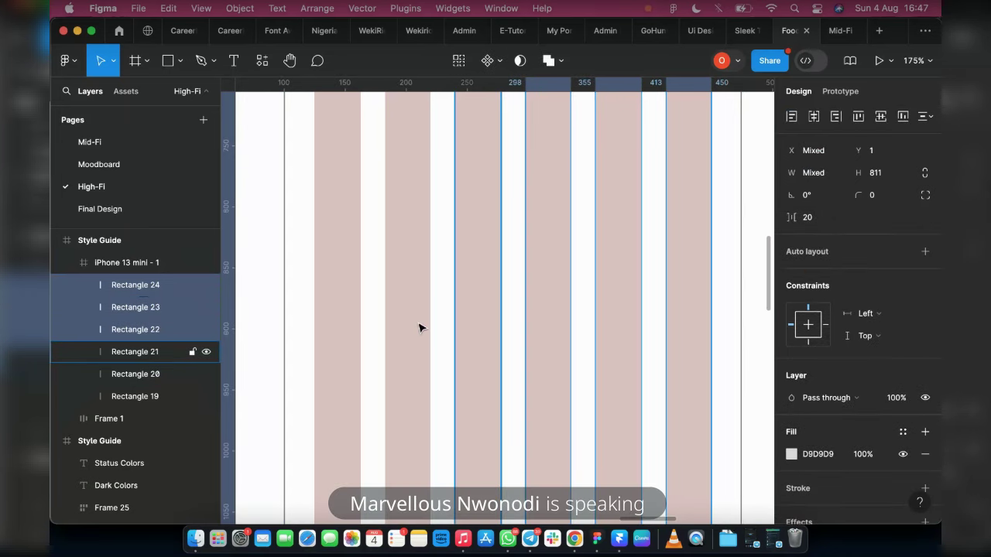
pyautogui.keyDown('shift'); pyautogui.click(417, 328); pyautogui.keyUp('shift')
pyautogui.keyDown('shift'); pyautogui.click(349, 339); pyautogui.keyUp('shift')
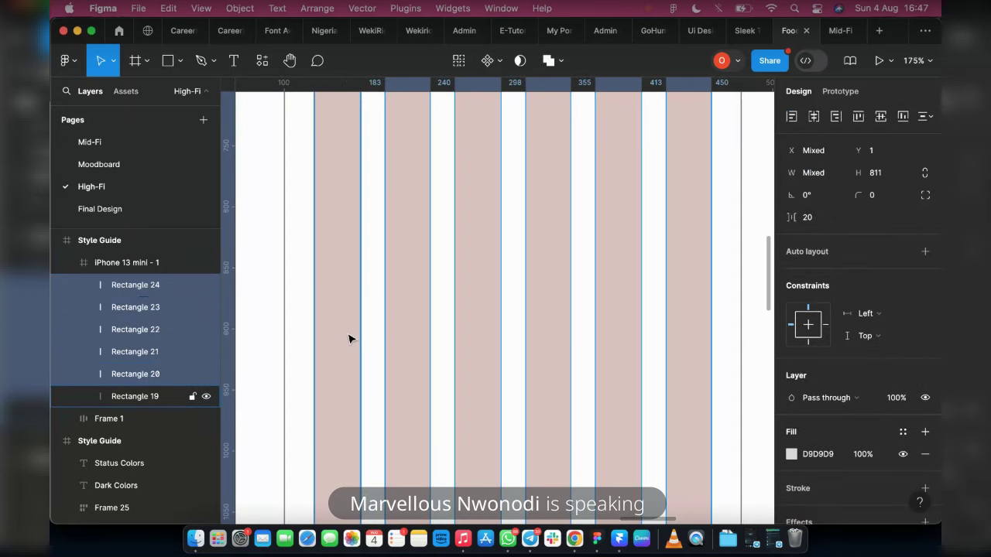
pyautogui.scroll(5, 464, 356)
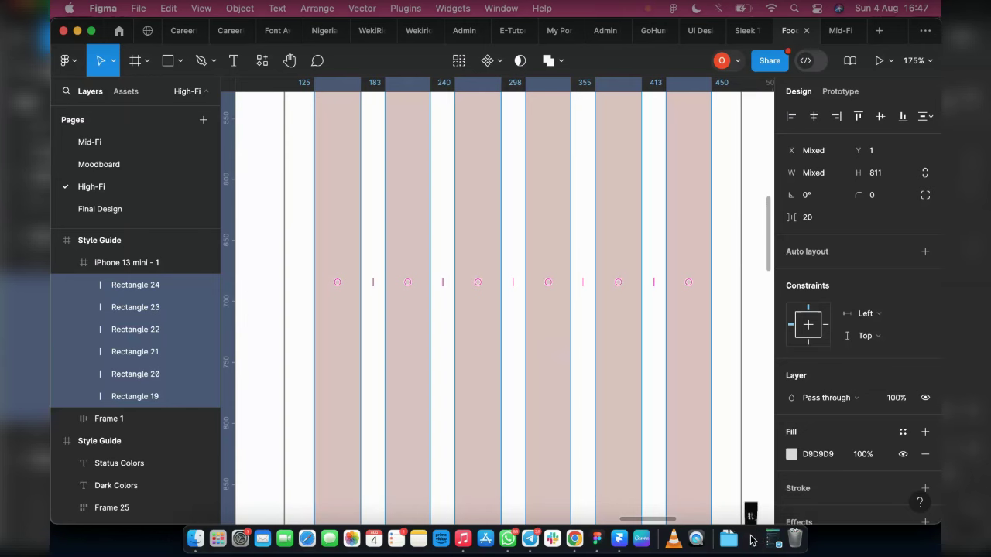
# - Try to wrap the six selected columns in an auto layout frame, and undo it
pyautogui.click(751, 539)
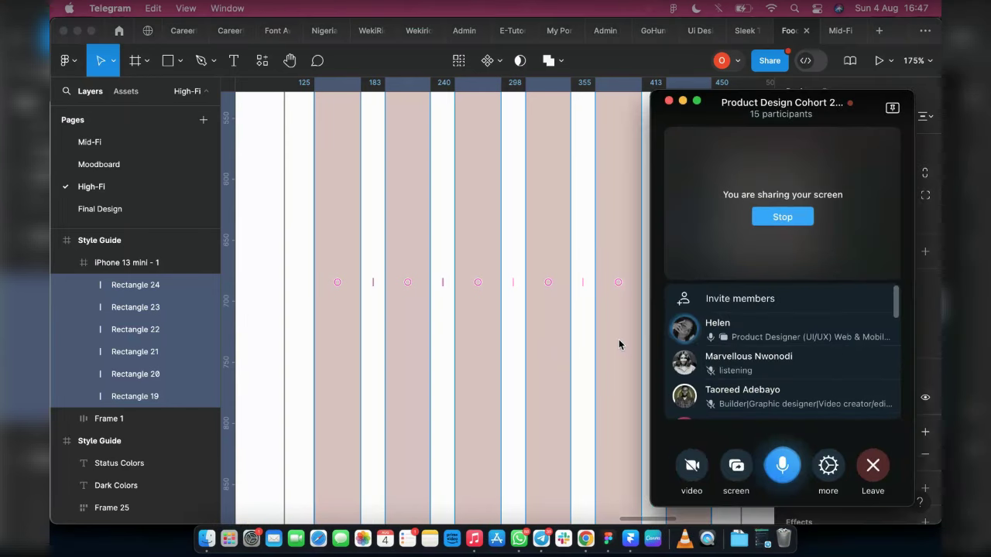
pyautogui.click(621, 344)
pyautogui.scroll(-5, 583, 346)
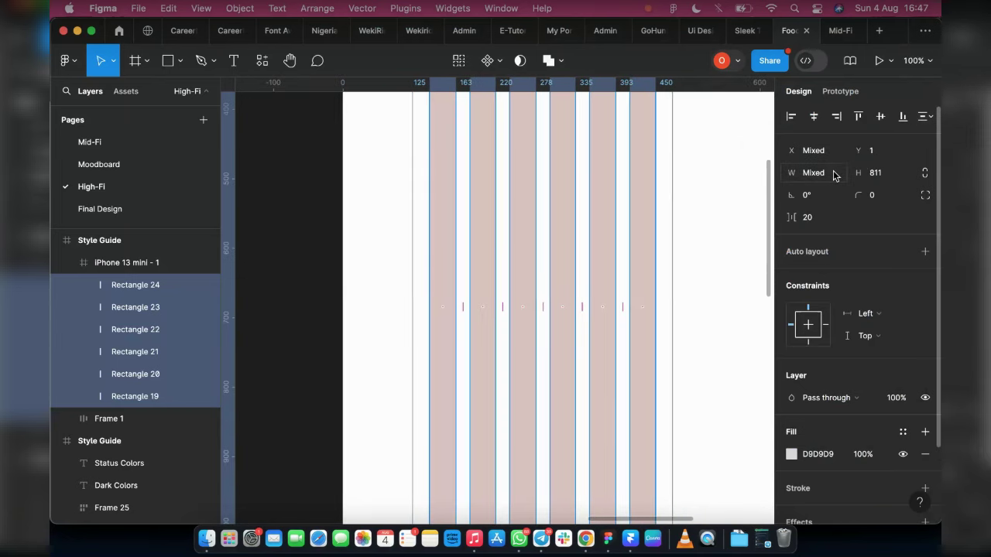
pyautogui.scroll(4, 524, 319)
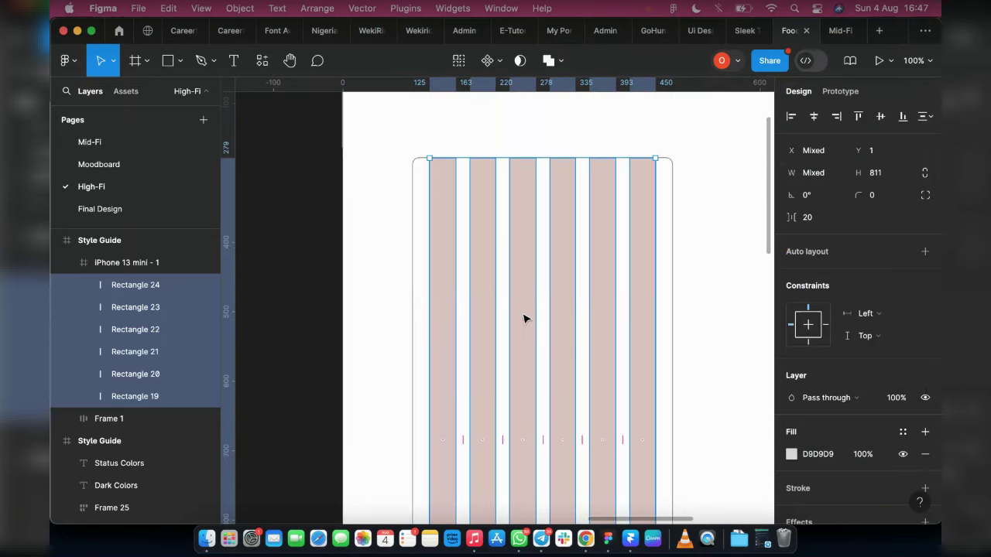
pyautogui.scroll(4, 524, 319)
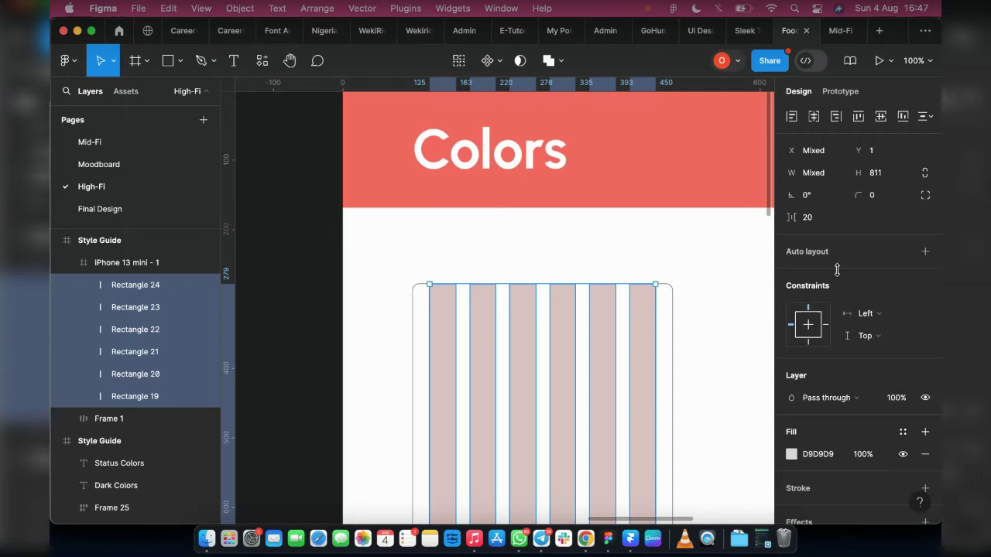
pyautogui.hotkey('shift', 'a')
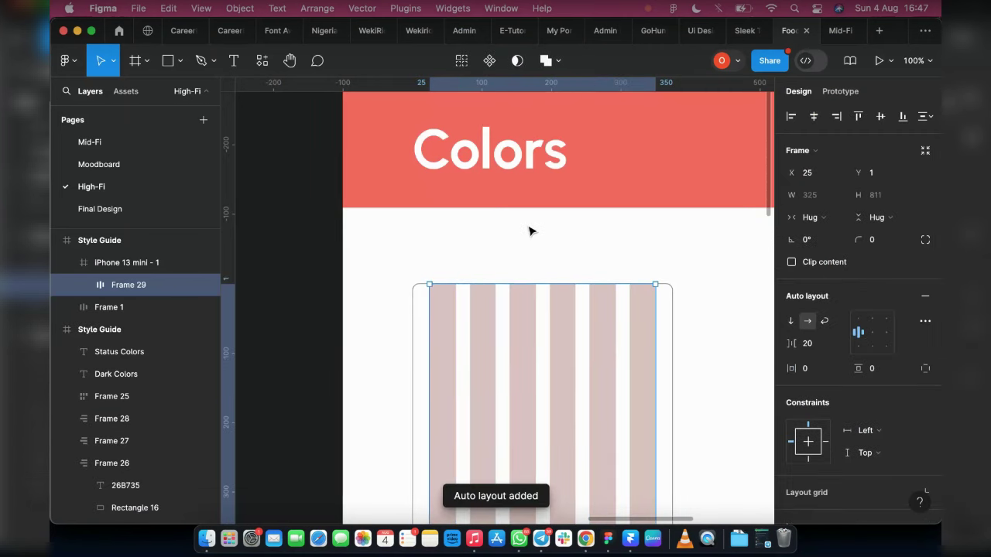
pyautogui.press('super+z')
# - Recolour the six columns with the lightest tint sampled from the primary palette and wrap them in a horizontal auto layout
pyautogui.scroll(-5, 532, 243)
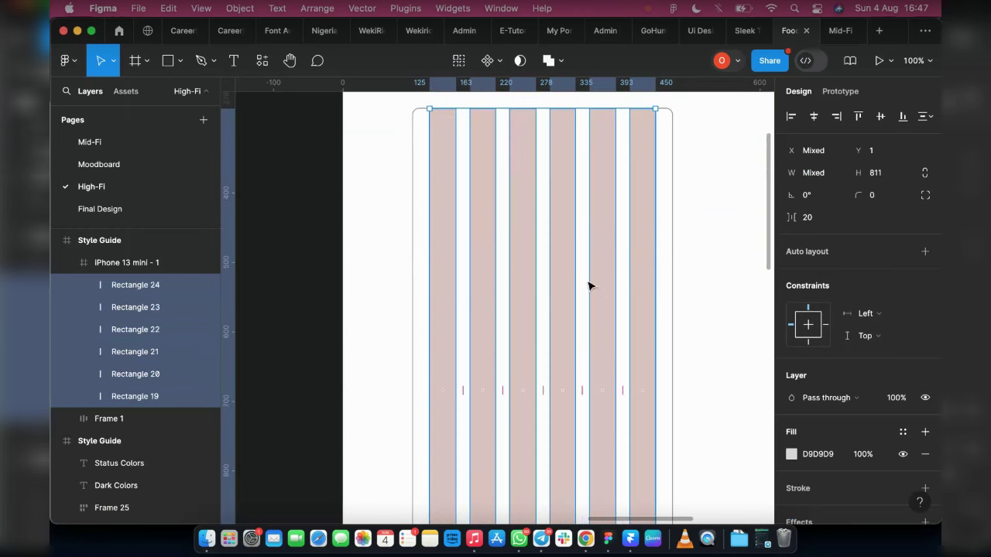
pyautogui.press('i')
pyautogui.scroll(4, 656, 220)
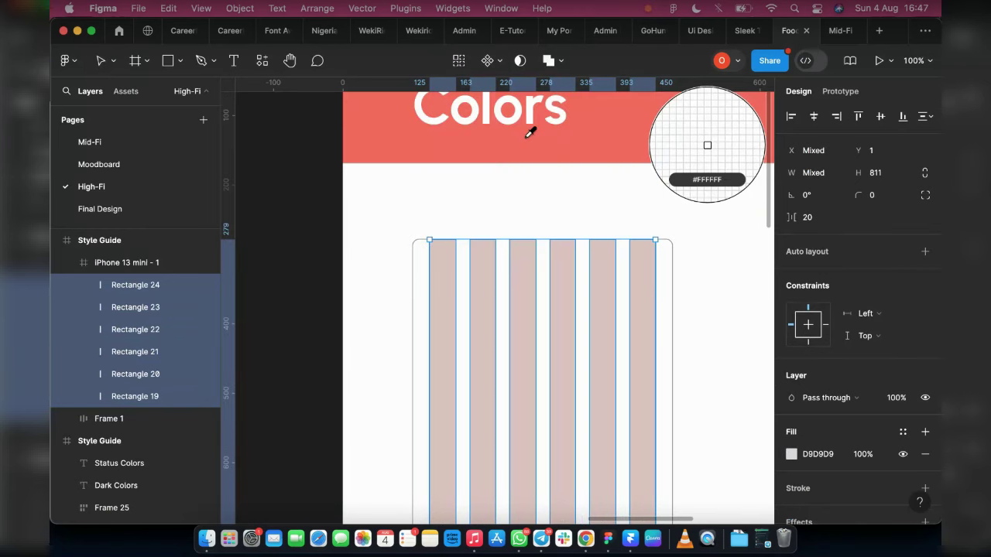
pyautogui.hscroll(-5, 455, 385)
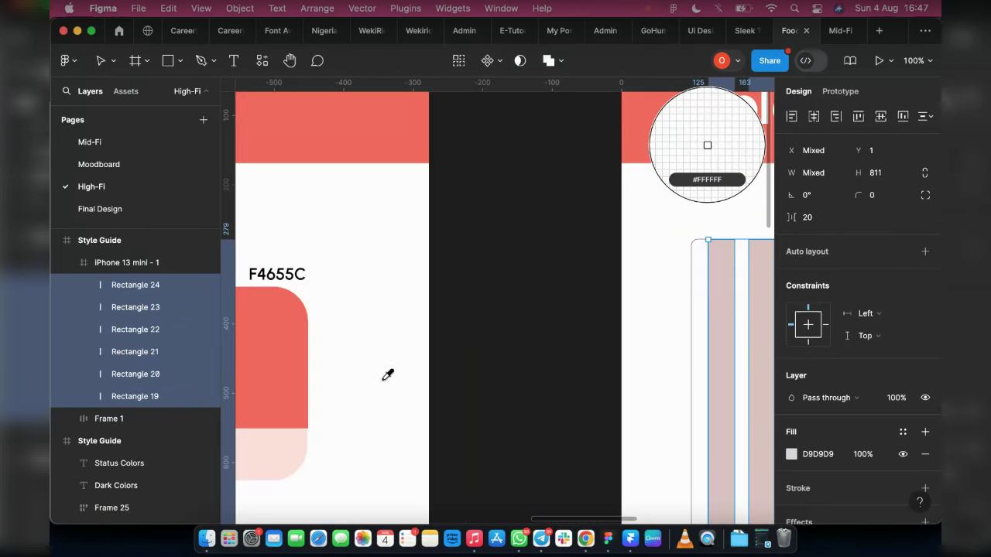
pyautogui.hscroll(-5, 388, 375)
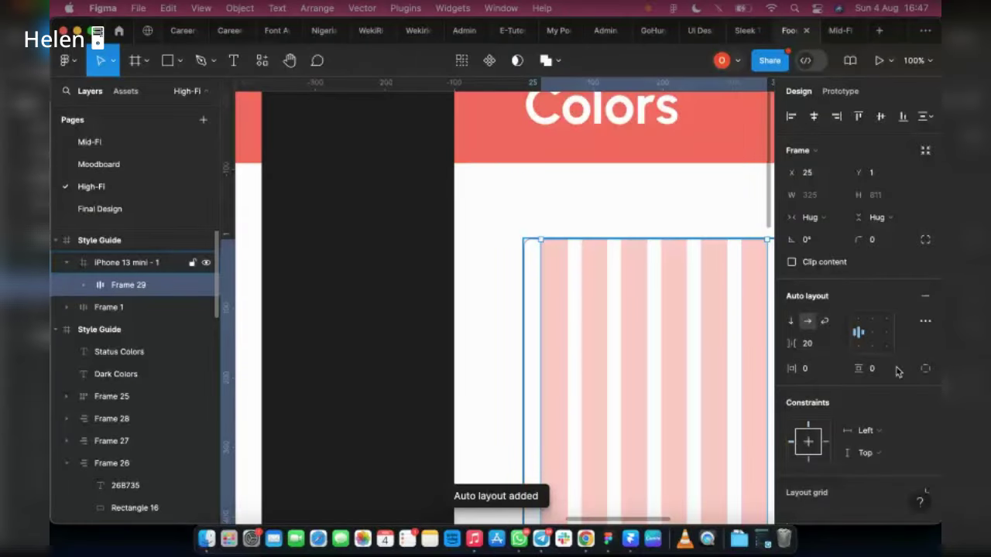
# - Hide the six-column layout grid of the iPhone 13 mini - 1 frame and toggle the drawn columns off and on as a check
pyautogui.hotkey('shift', 'Return')
pyautogui.click(902, 420)
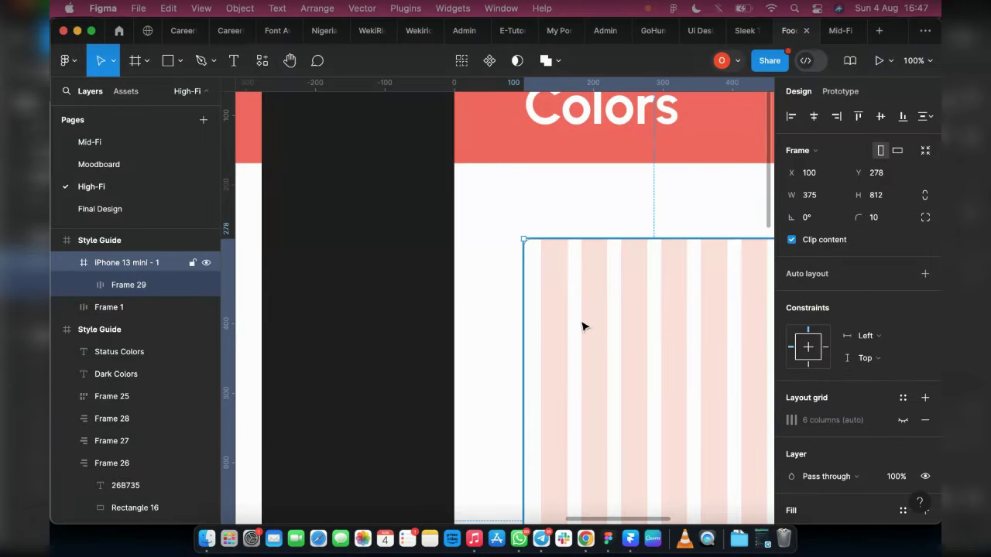
pyautogui.hscroll(5, 582, 327)
pyautogui.scroll(-2, 537, 261)
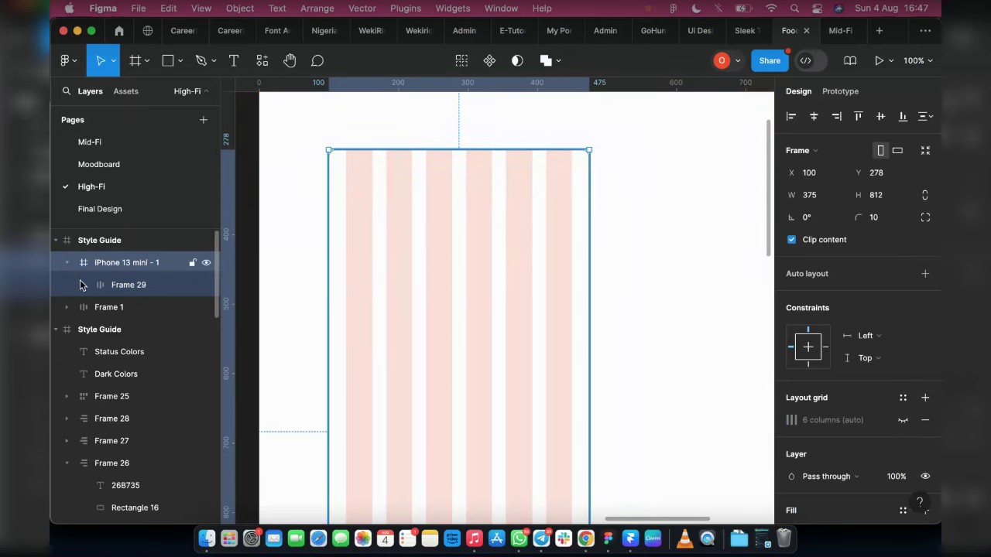
pyautogui.click(114, 286)
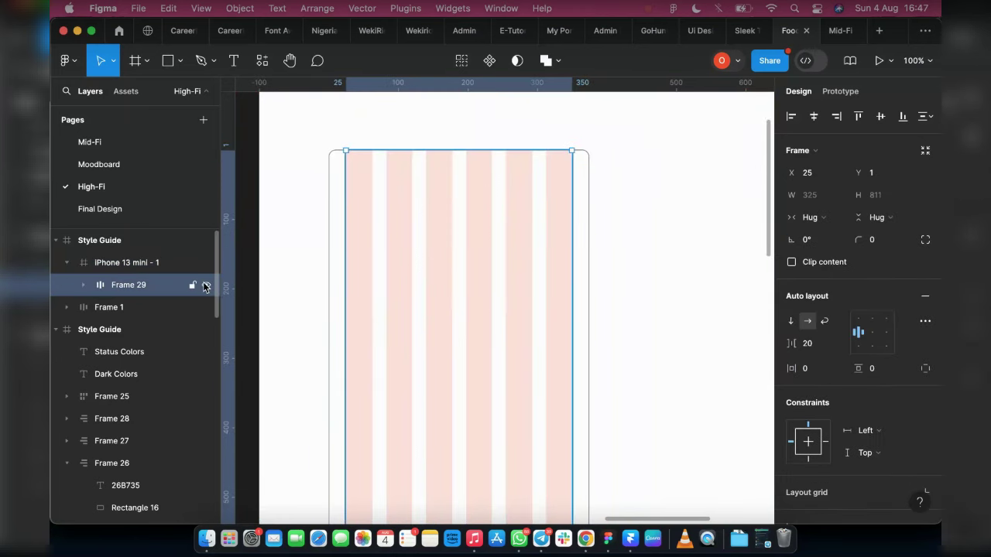
pyautogui.click(206, 286)
pyautogui.click(205, 286)
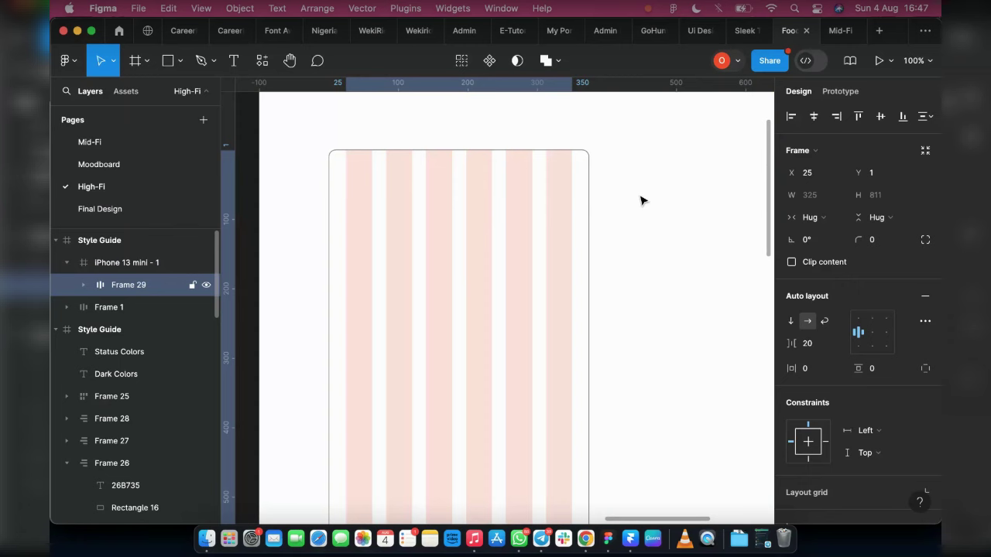
# - Duplicate the F4655C label from the primary colour swatch to just above the phone frame in the second Style Guide
pyautogui.scroll(-3, 640, 201)
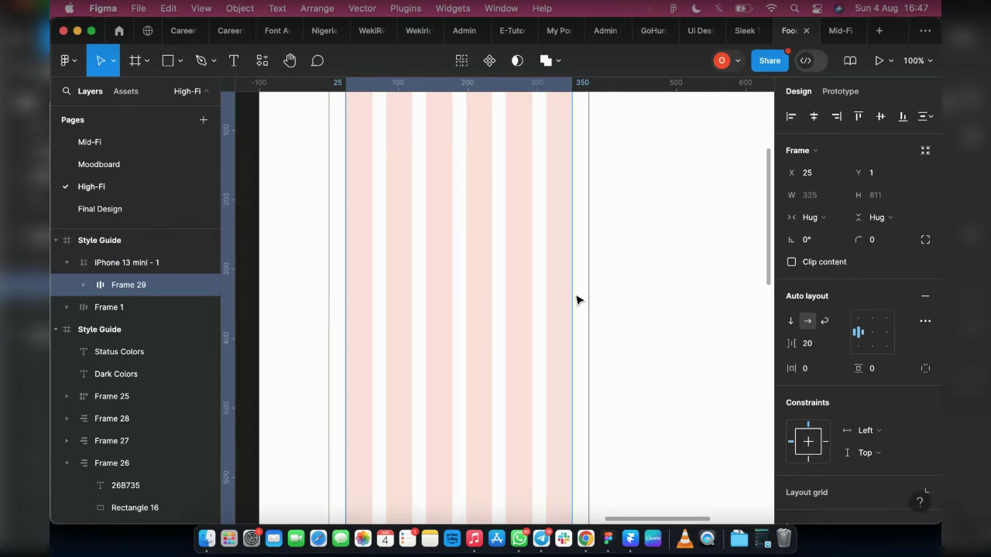
pyautogui.scroll(-5, 577, 300)
pyautogui.click(457, 222)
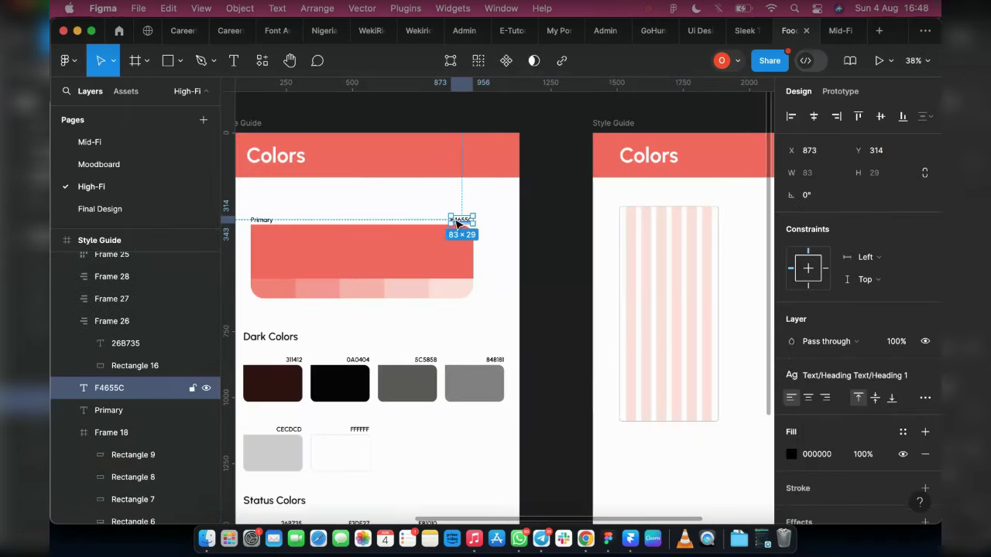
pyautogui.moveTo(456, 223); pyautogui.dragTo(654, 199)
# - Lock Frame 29, which holds the six columns
pyautogui.click(78, 263)
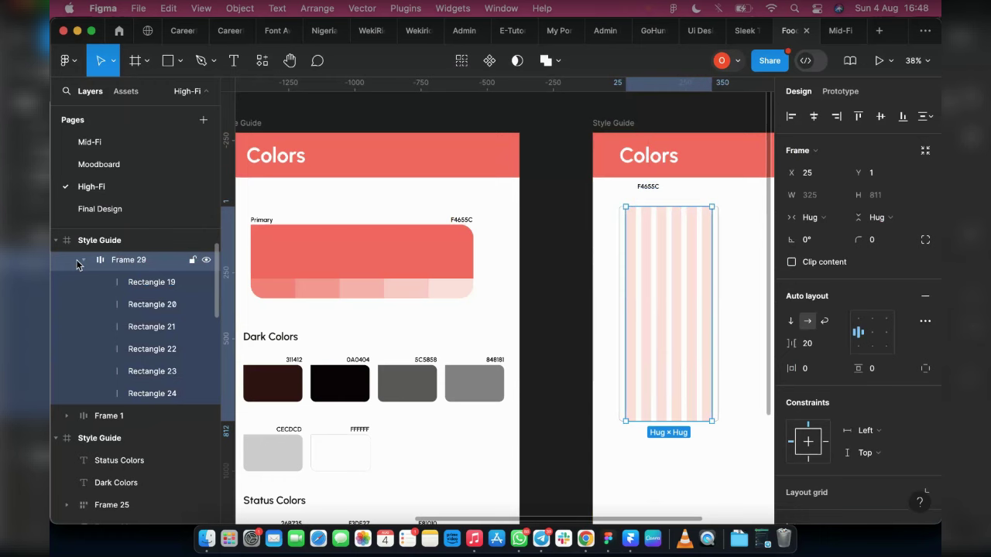
pyautogui.click(81, 261)
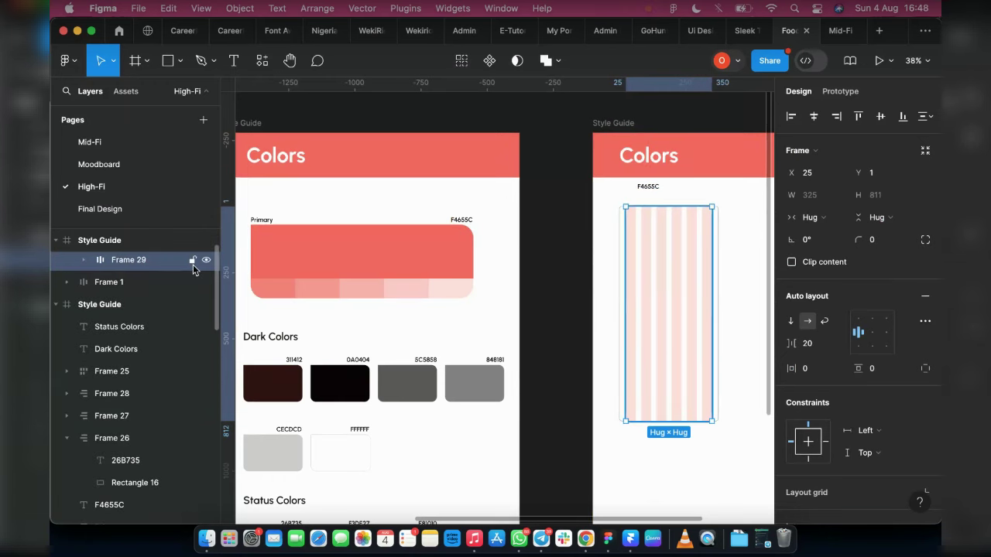
pyautogui.click(192, 265)
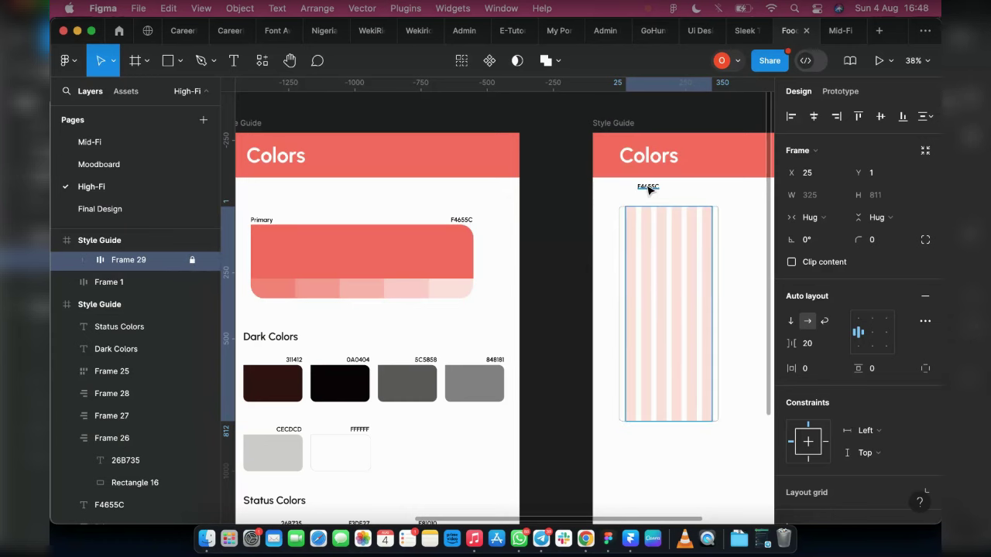
# - Move the copied F4655C label into the upper part of the iPhone 13 mini - 1 frame at about X 76, Y 74
pyautogui.click(654, 188)
pyautogui.scroll(3, 656, 191)
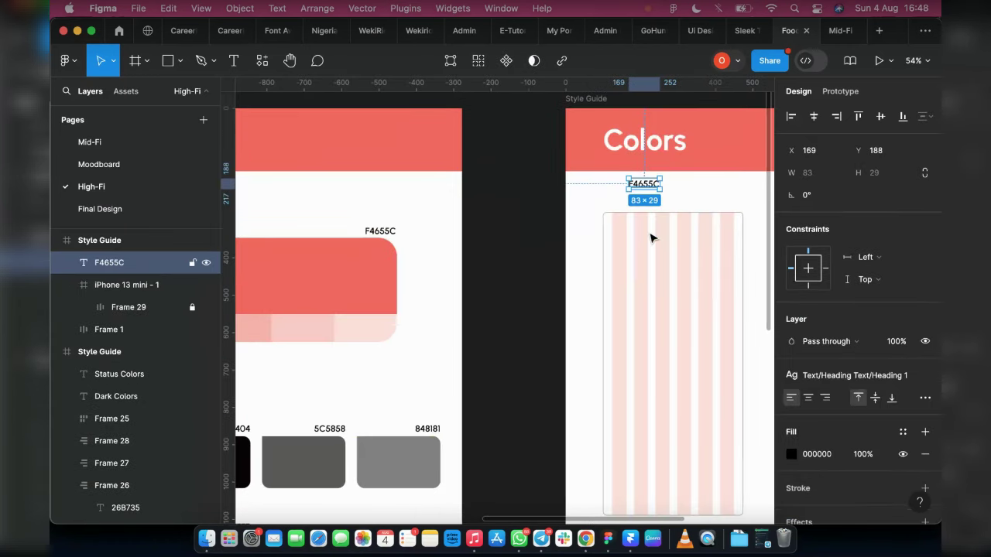
pyautogui.moveTo(644, 186); pyautogui.dragTo(657, 251)
pyautogui.hscroll(3, 656, 250)
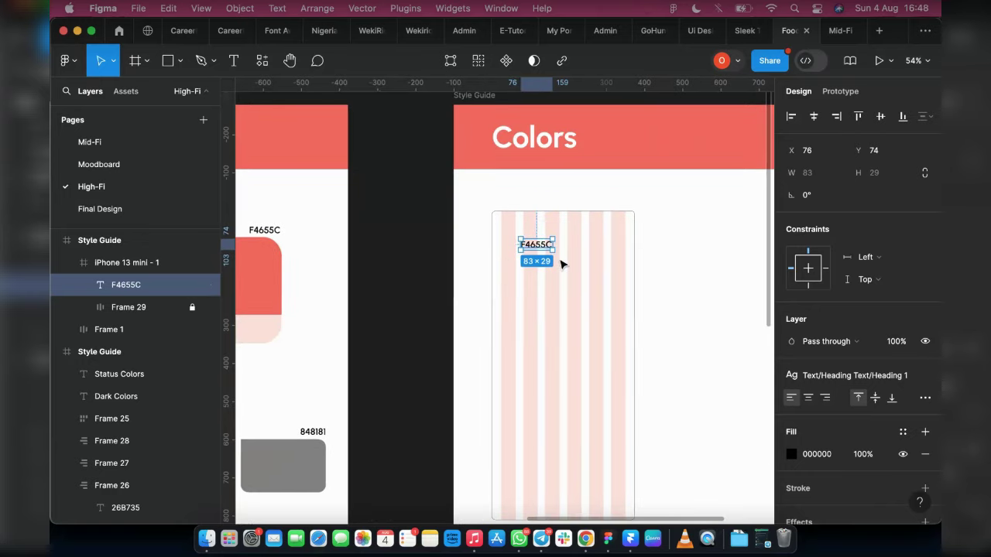
# - Change the text of the copied label to "Columns - 6"
pyautogui.scroll(10, 562, 264)
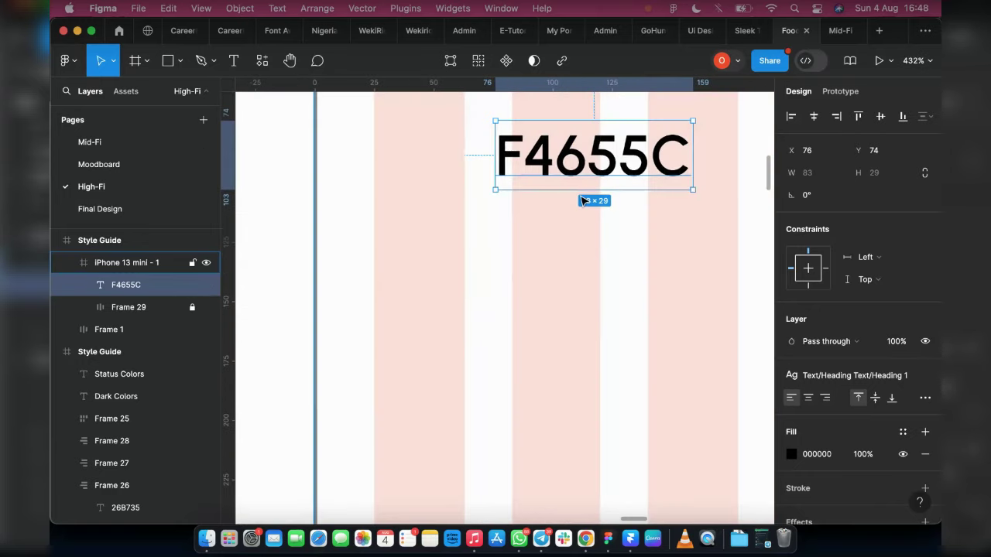
pyautogui.scroll(-4, 583, 201)
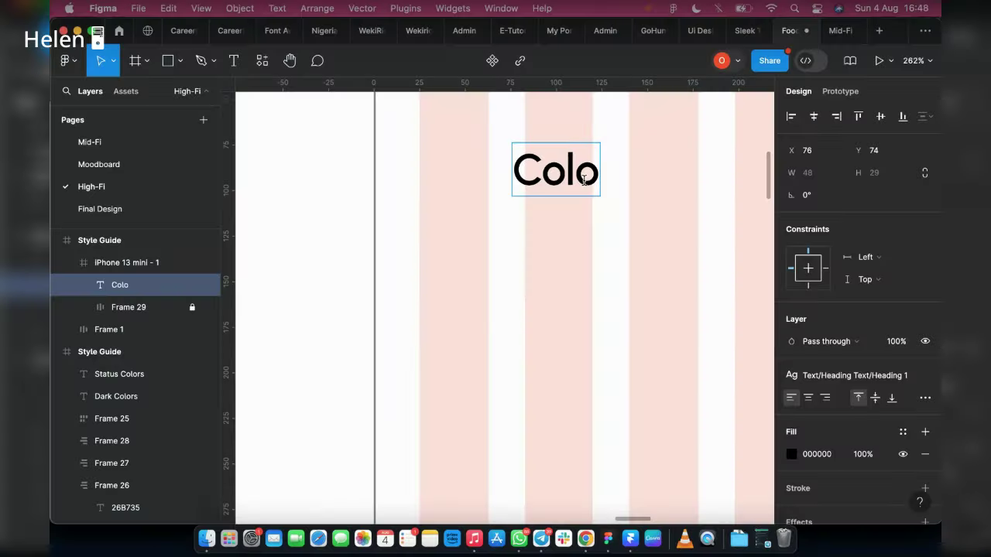
pyautogui.press('BackSpace')
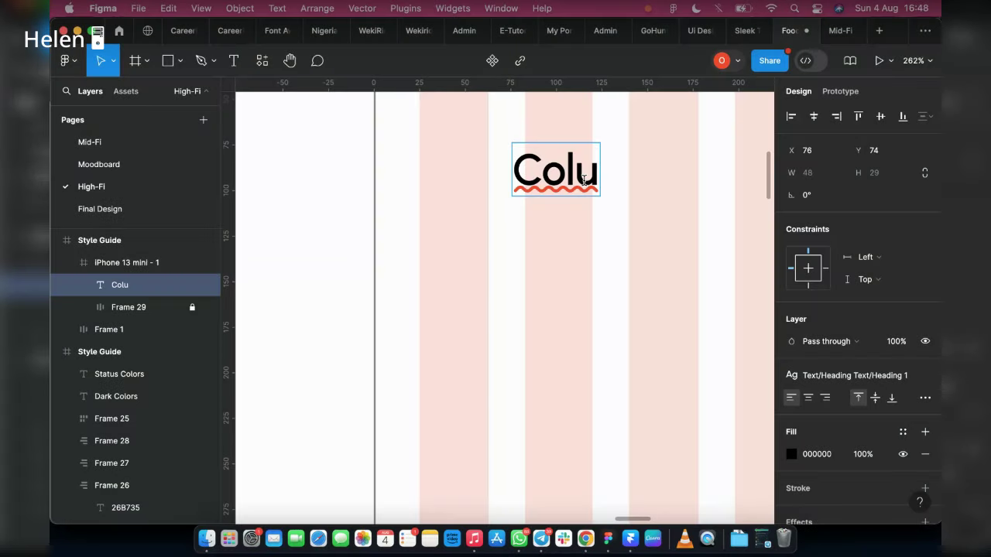
pyautogui.write('mns - 6')
pyautogui.scroll(-3, 507, 274)
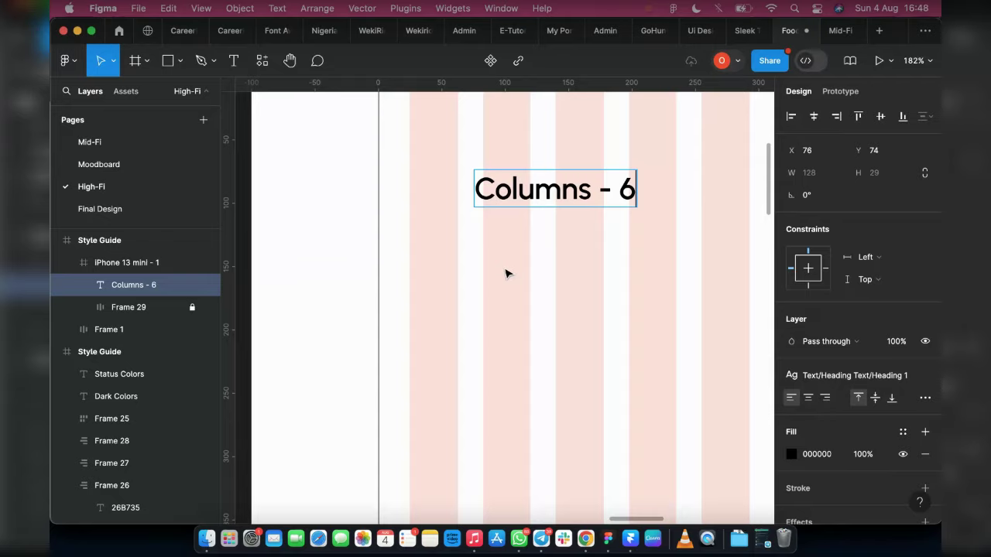
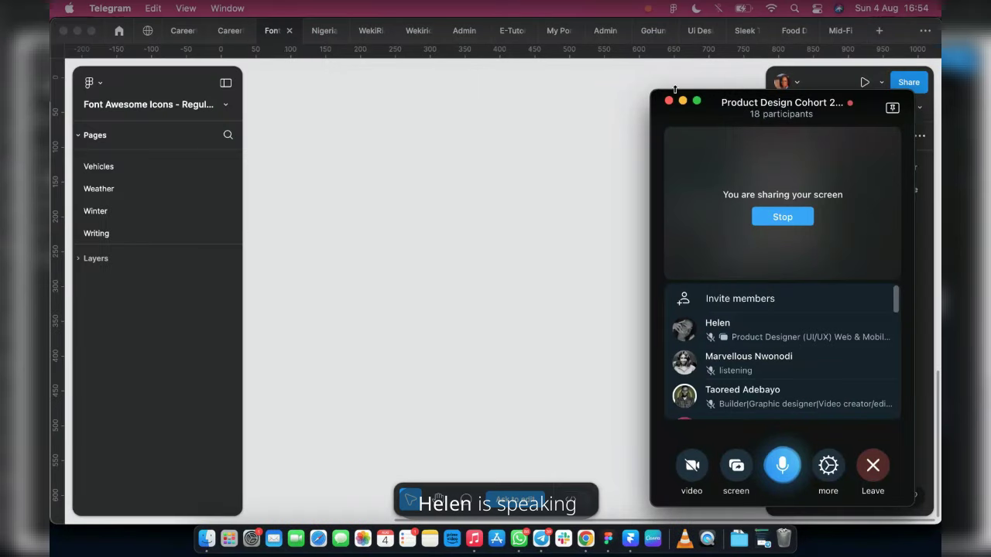
# - Minimize the call window and switch to the Food Delivery App design file
pyautogui.click(683, 101)
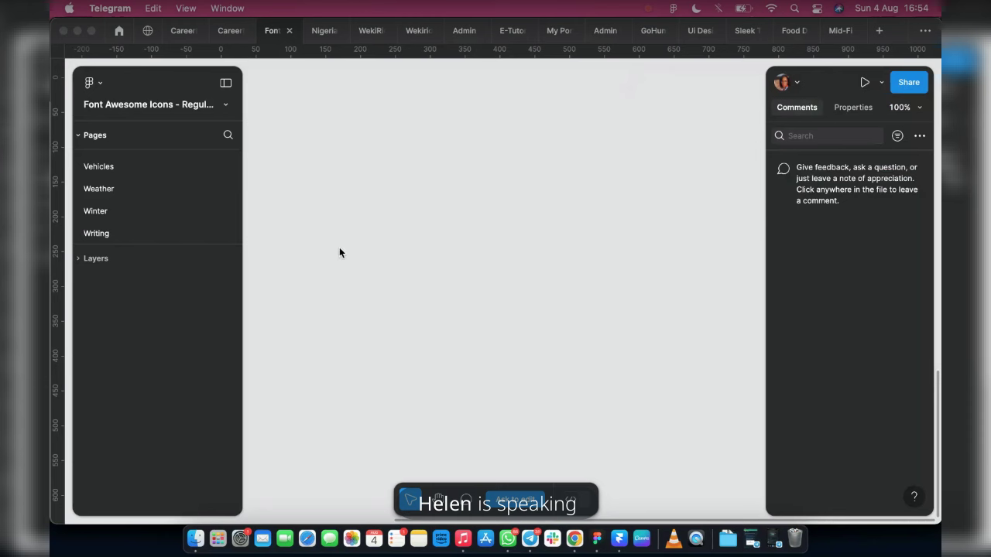
pyautogui.click(784, 38)
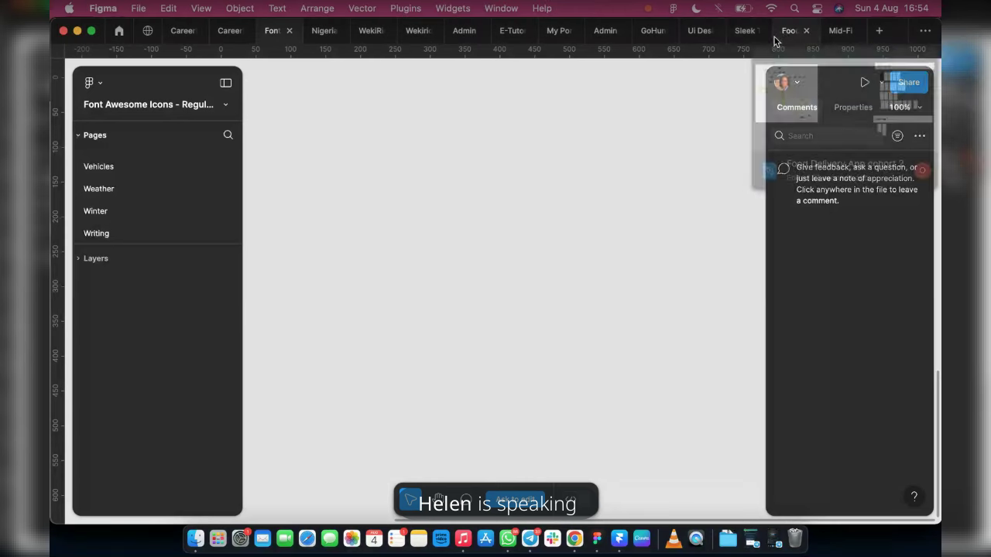
pyautogui.moveTo(761, 29)
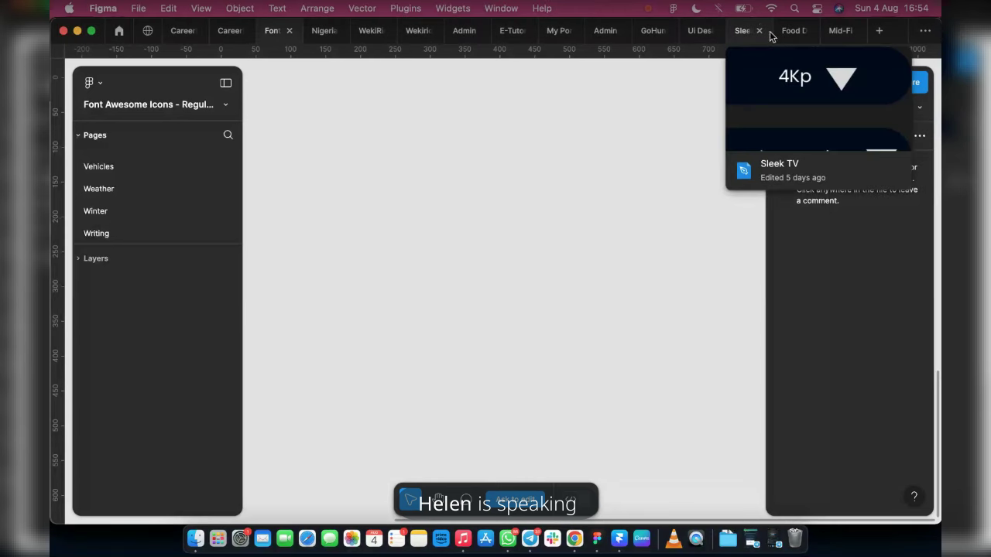
pyautogui.click(780, 32)
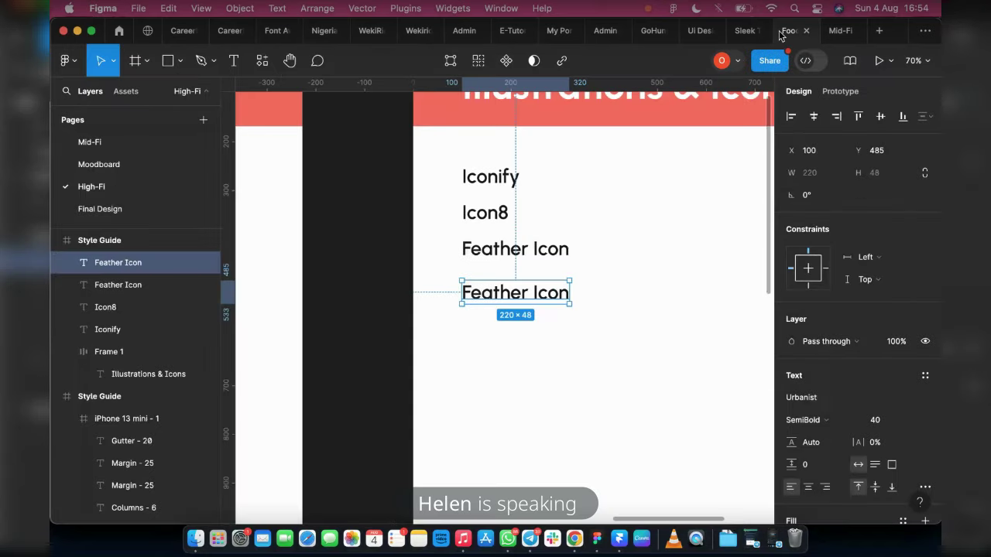
# - Change the text of the bottom copied "Feather Icon" label to "Font Awesome Icon"
pyautogui.moveTo(769, 29)
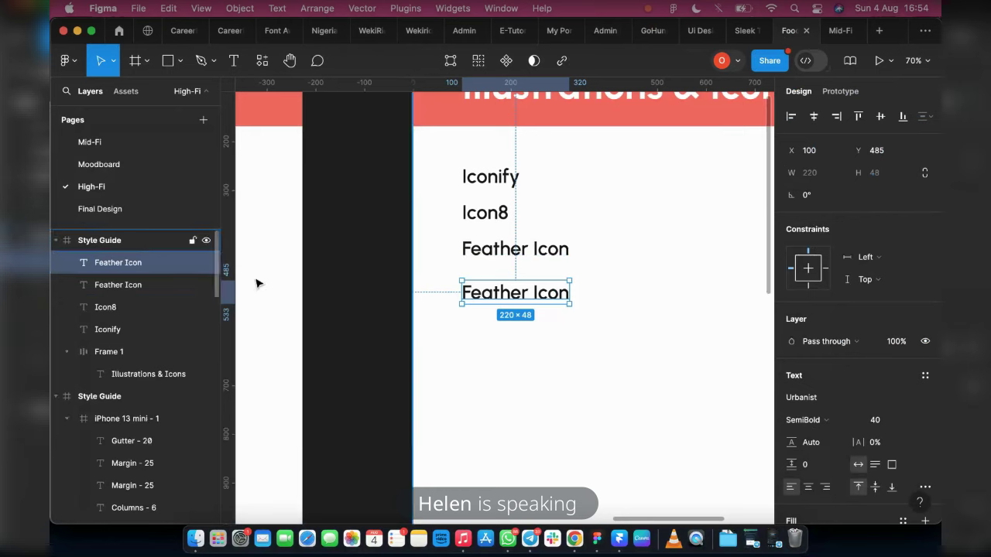
pyautogui.doubleClick(502, 298)
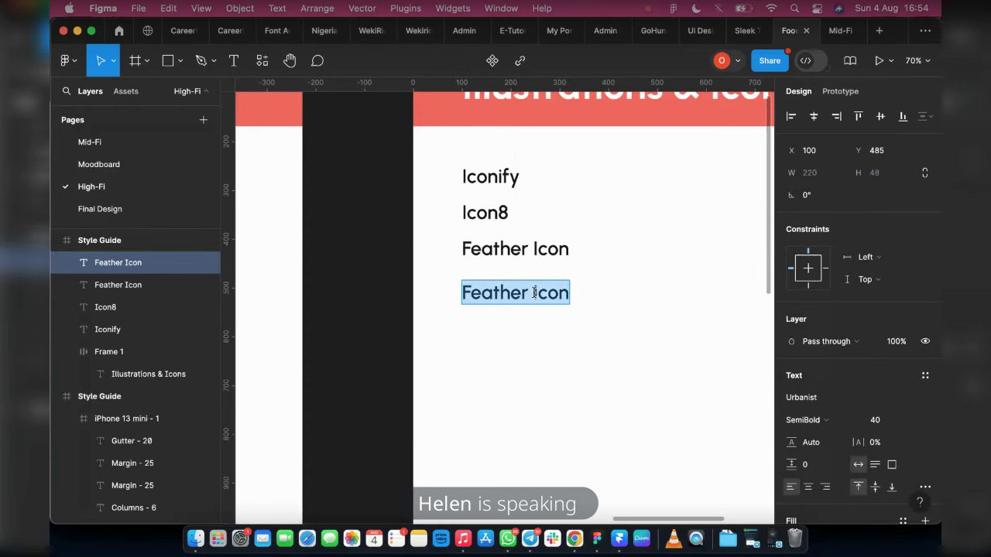
pyautogui.moveTo(534, 293); pyautogui.dragTo(471, 292)
pyautogui.write('ont')
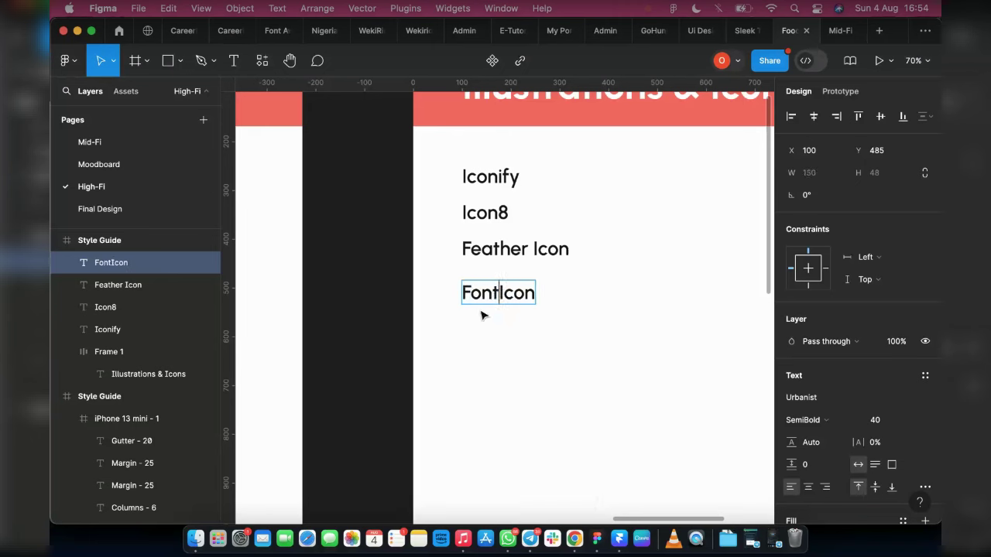
pyautogui.write(' Ia')
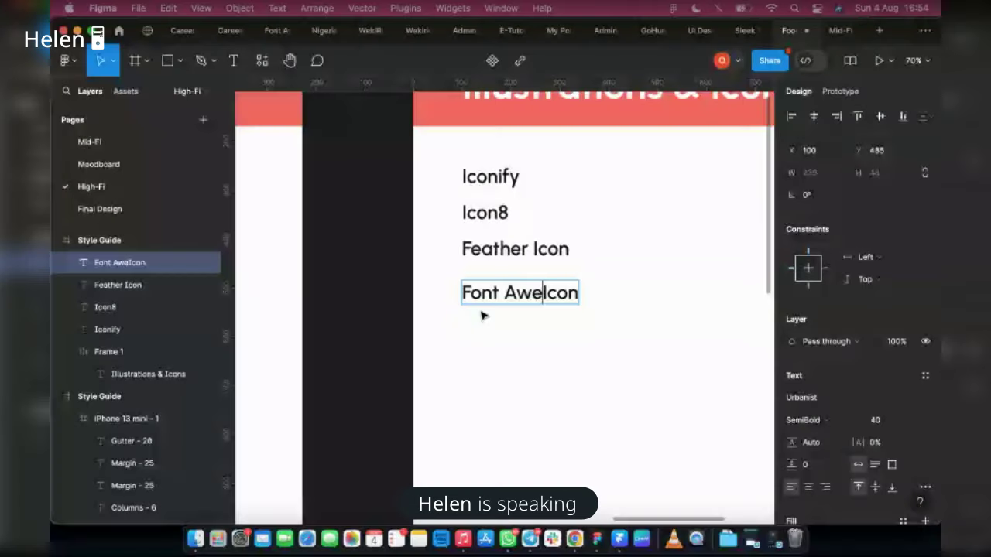
pyautogui.write('some Icon')
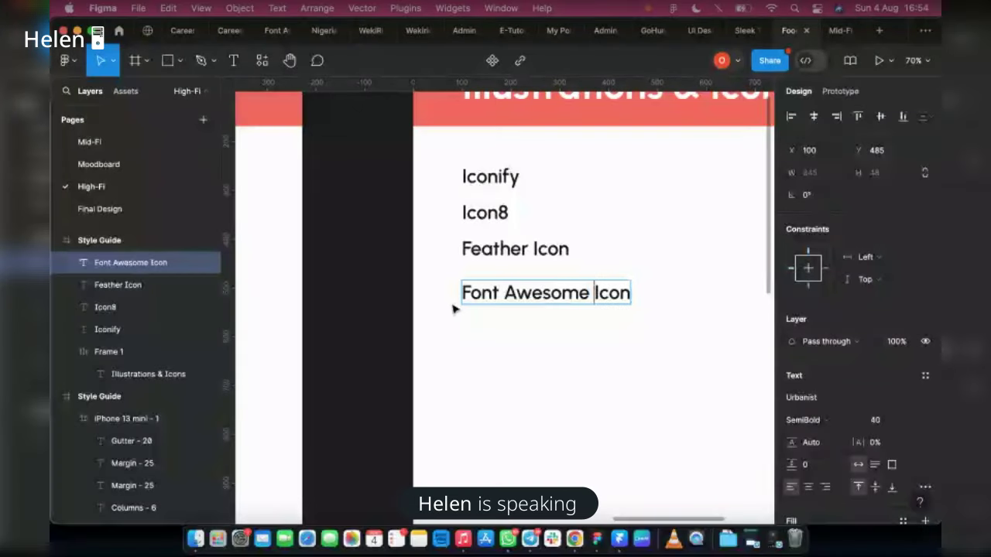
pyautogui.press('Escape')
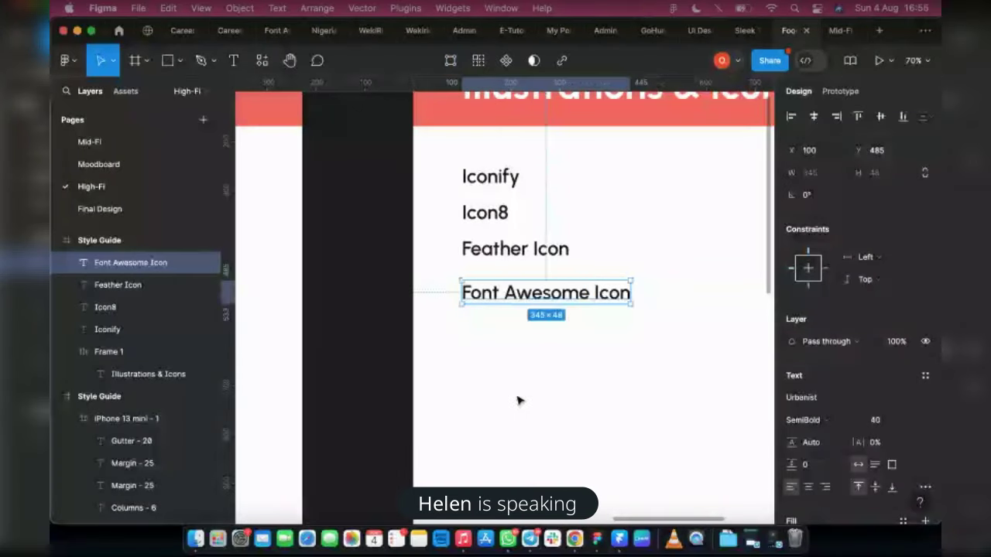
pyautogui.click(519, 400)
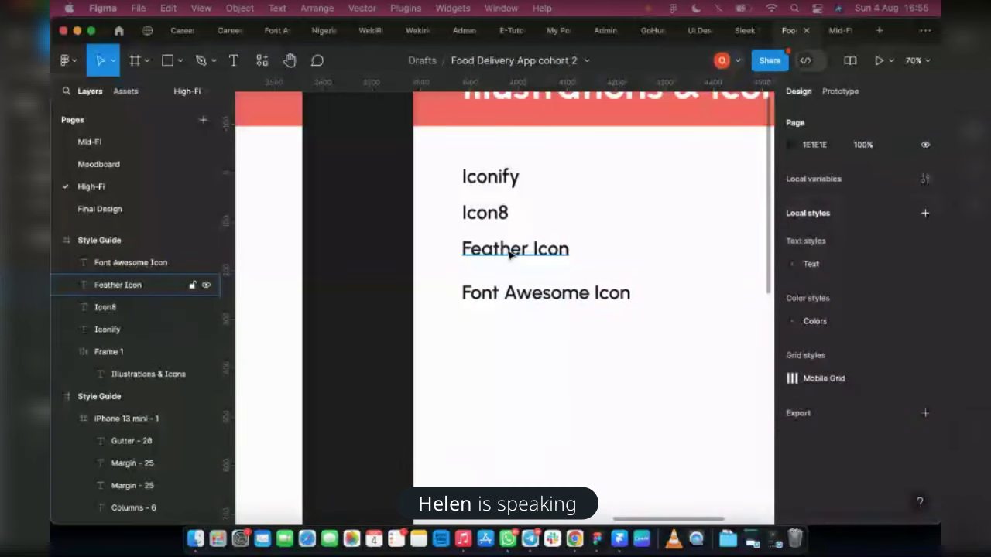
# - Change the text of the remaining "Feather Icon" label to "Feather Icons"
pyautogui.doubleClick(509, 254)
pyautogui.click(567, 248)
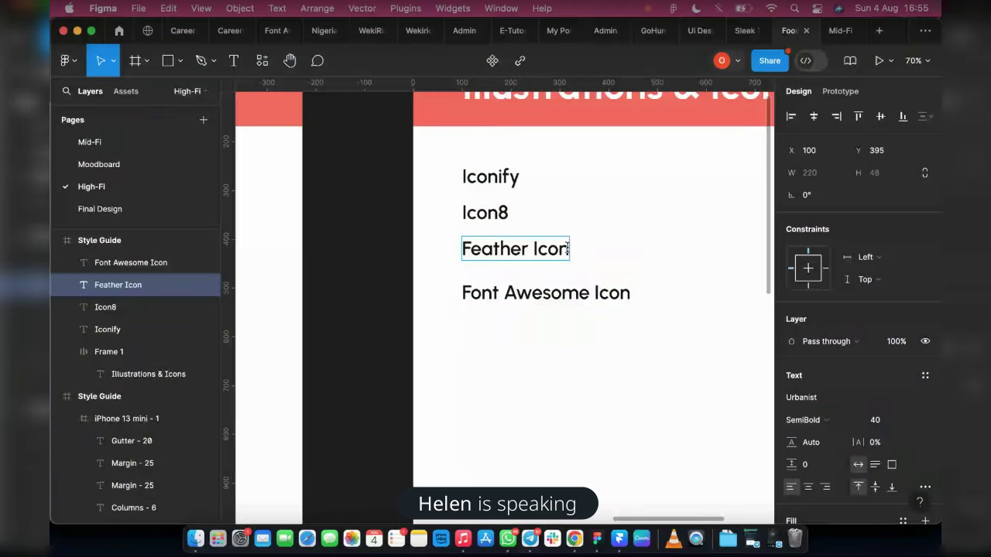
pyautogui.write('s')
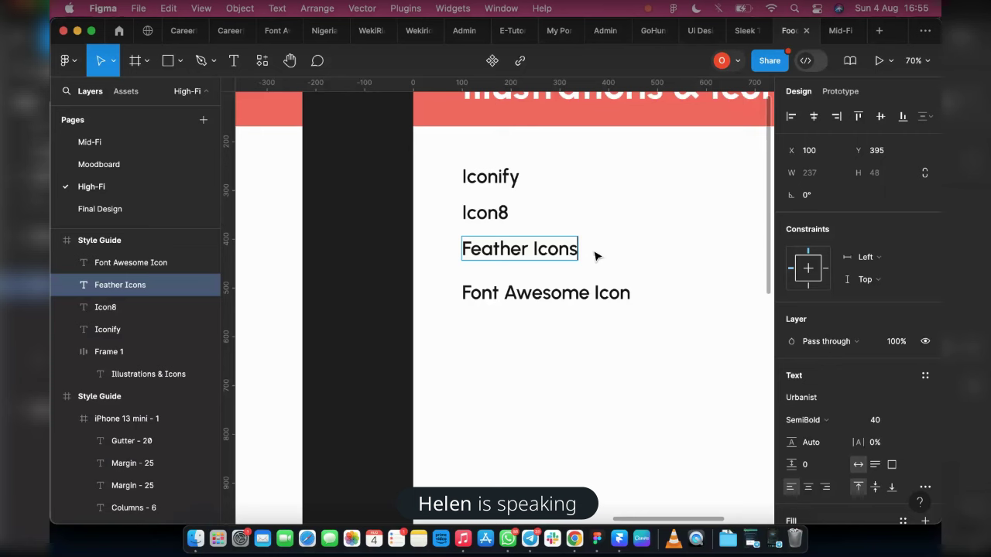
pyautogui.press('Escape')
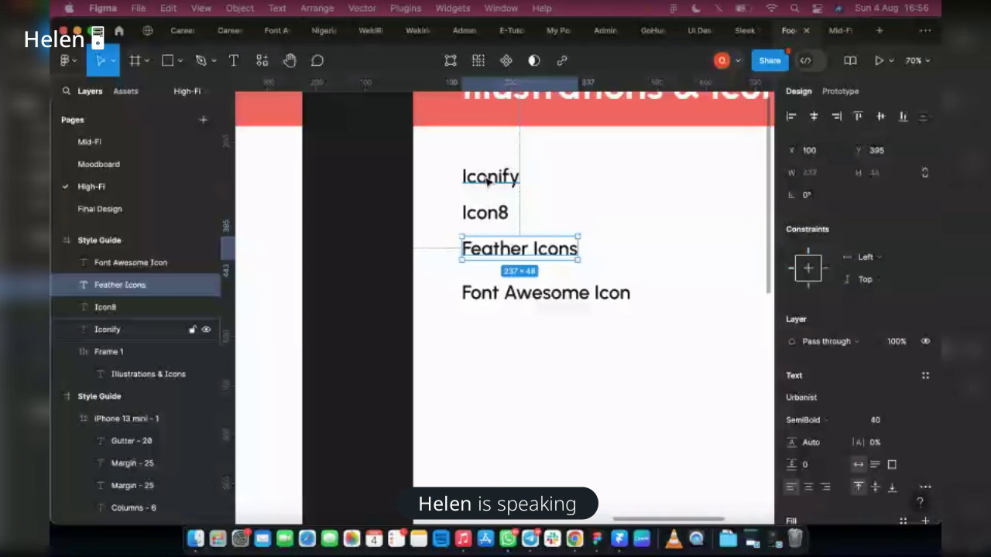
# - Move the four icon source labels together across the Illustrations & Icons page to about X 709
pyautogui.hscroll(3, 542, 395)
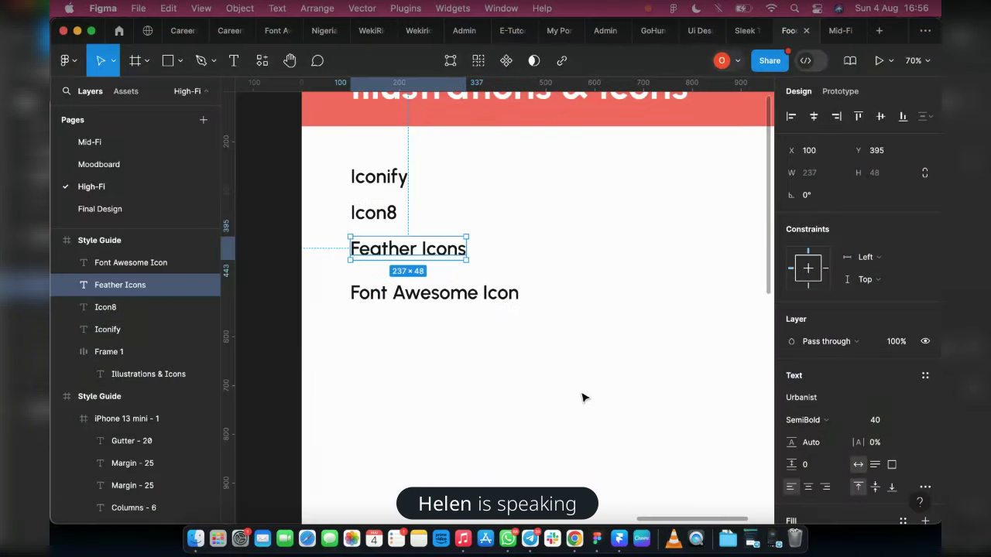
pyautogui.scroll(3, 582, 398)
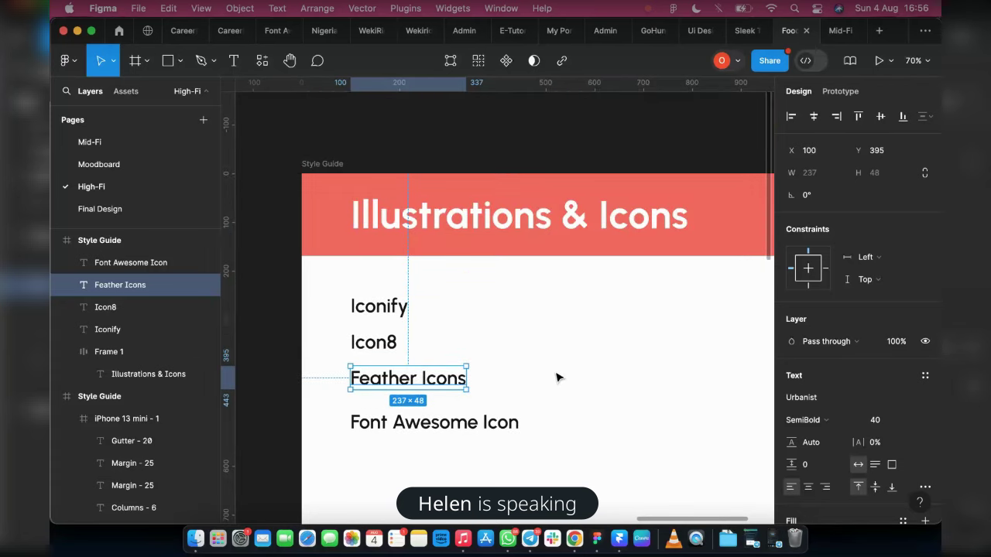
pyautogui.scroll(-3, 586, 371)
pyautogui.moveTo(587, 417); pyautogui.dragTo(328, 160)
pyautogui.moveTo(385, 205); pyautogui.dragTo(686, 204)
pyautogui.hscroll(5, 655, 204)
pyautogui.moveTo(531, 219); pyautogui.dragTo(506, 229)
# - Duplicate the four icon source labels and place the copies level with the originals at about X 145
pyautogui.hscroll(-5, 507, 228)
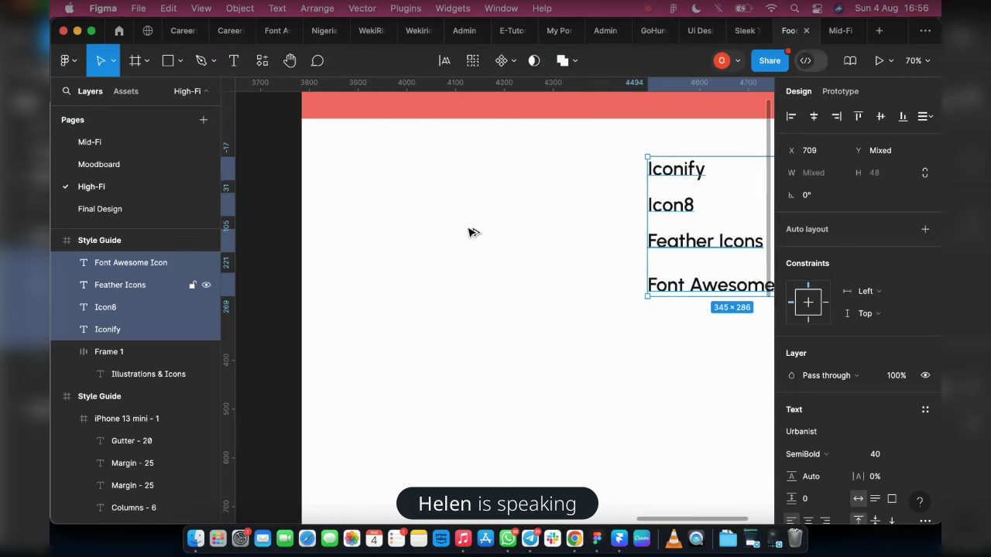
pyautogui.press('super+d')
pyautogui.moveTo(438, 232); pyautogui.dragTo(405, 189)
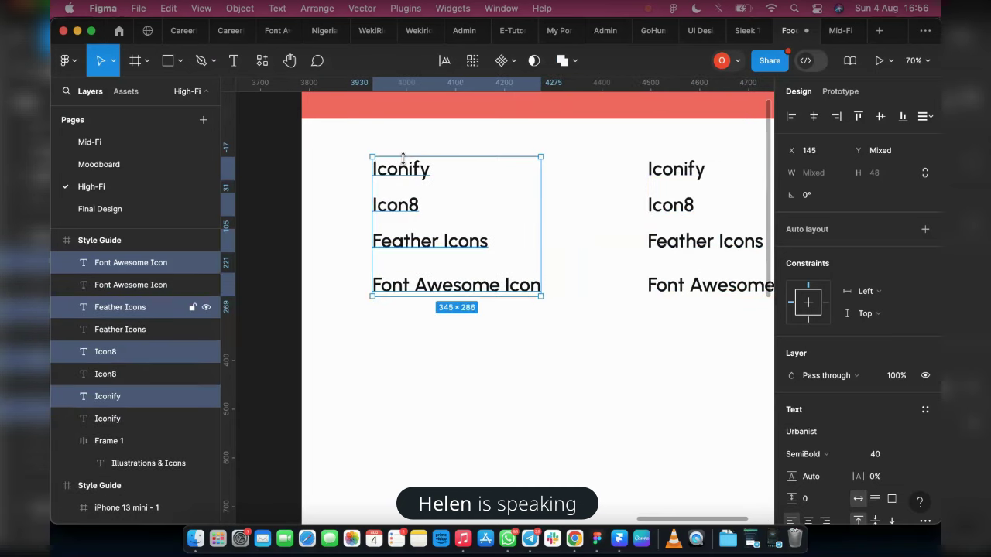
# - Change the text of the copied Iconify label to "Figma Community"
pyautogui.doubleClick(403, 177)
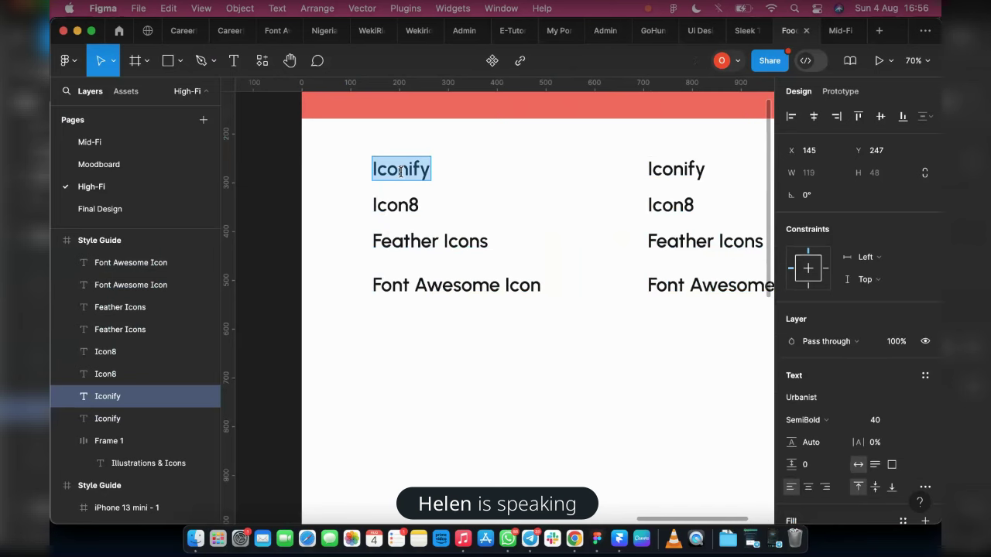
pyautogui.write('Fig')
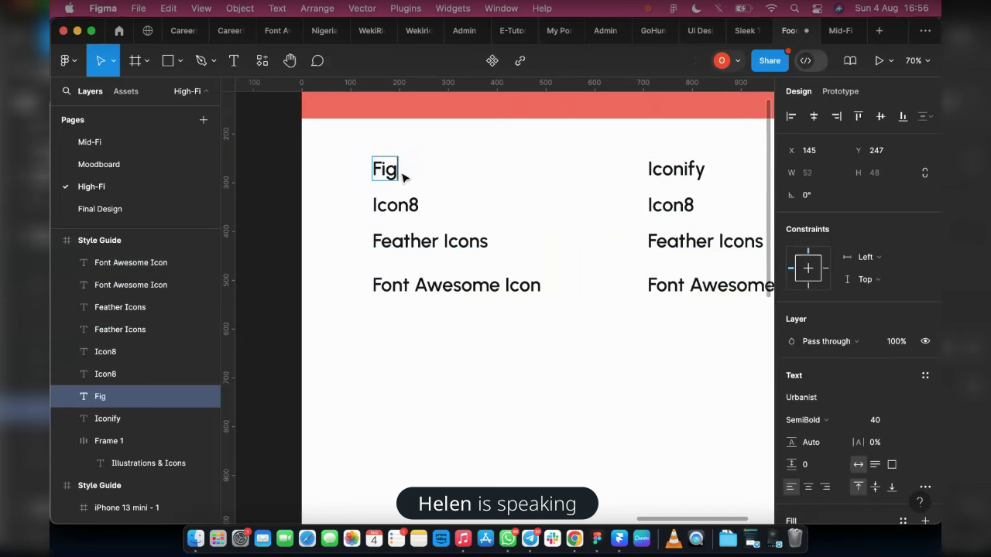
pyautogui.write('ma Communi')
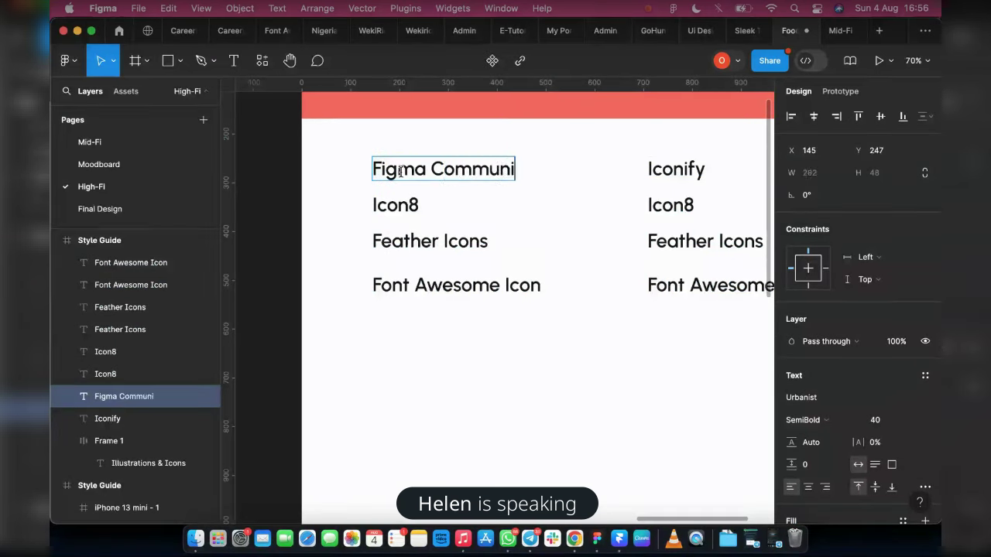
pyautogui.write('ty')
pyautogui.press('Escape')
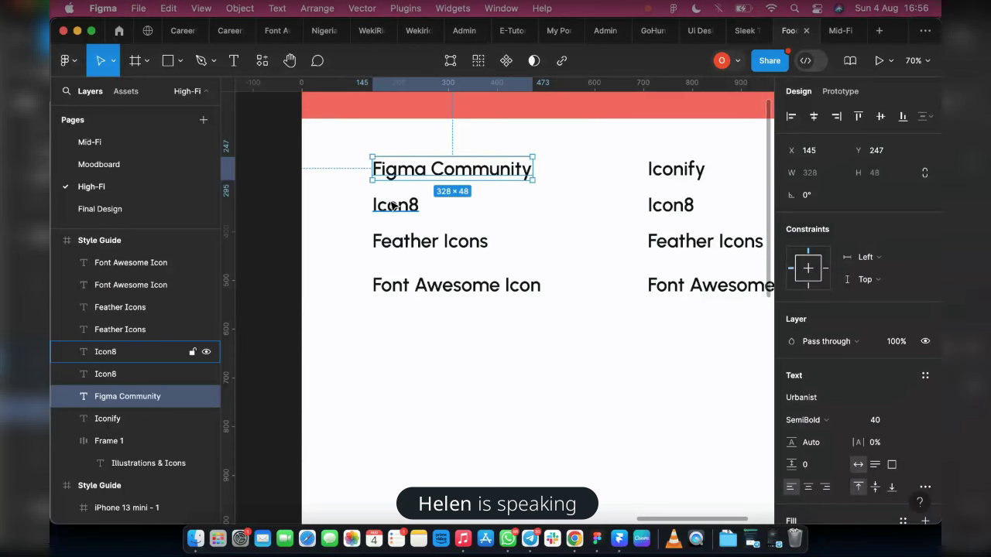
# - Change the text of the copied Icon8 label to "Undraw.co"
pyautogui.click(393, 205)
pyautogui.doubleClick(390, 205)
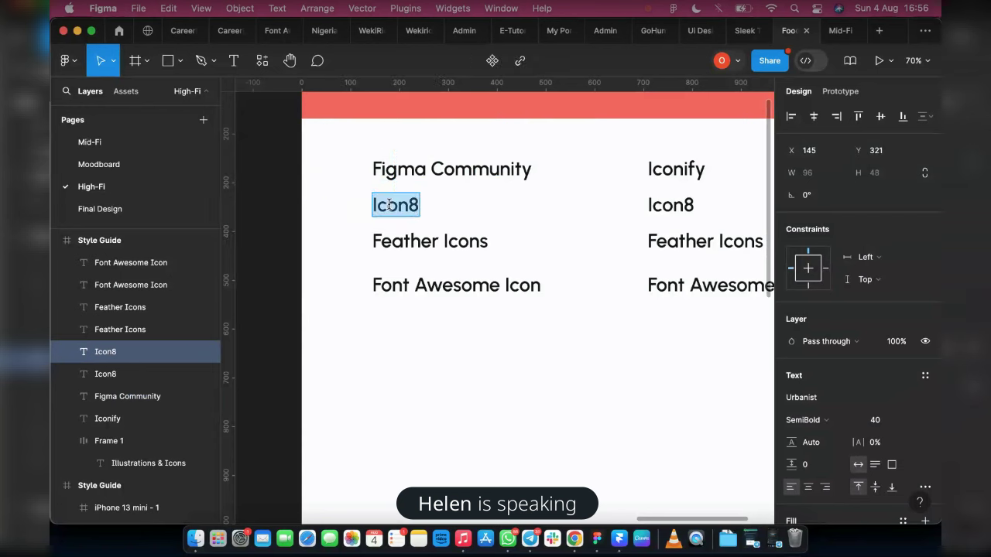
pyautogui.write('Undr')
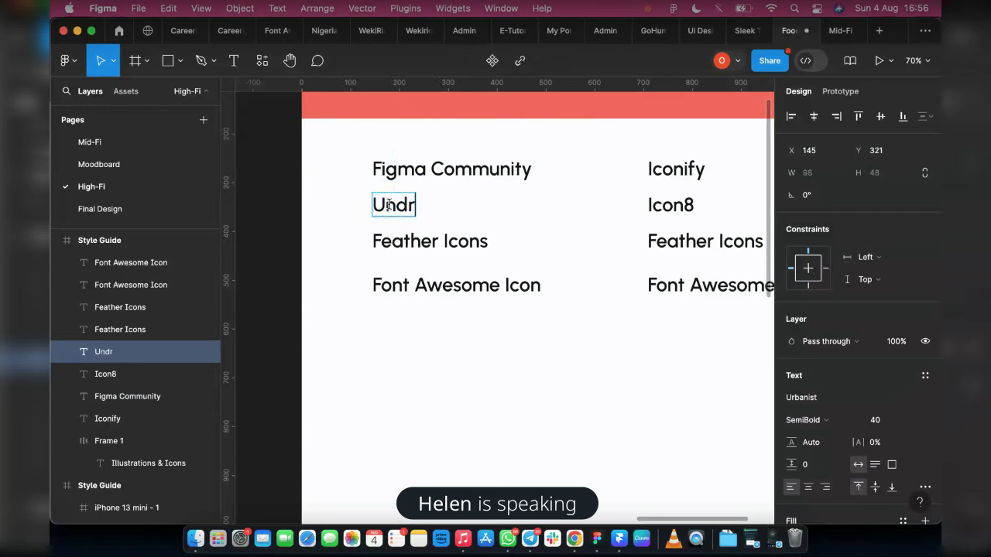
pyautogui.write('w')
pyautogui.press('BackSpace')
pyautogui.write('aw')
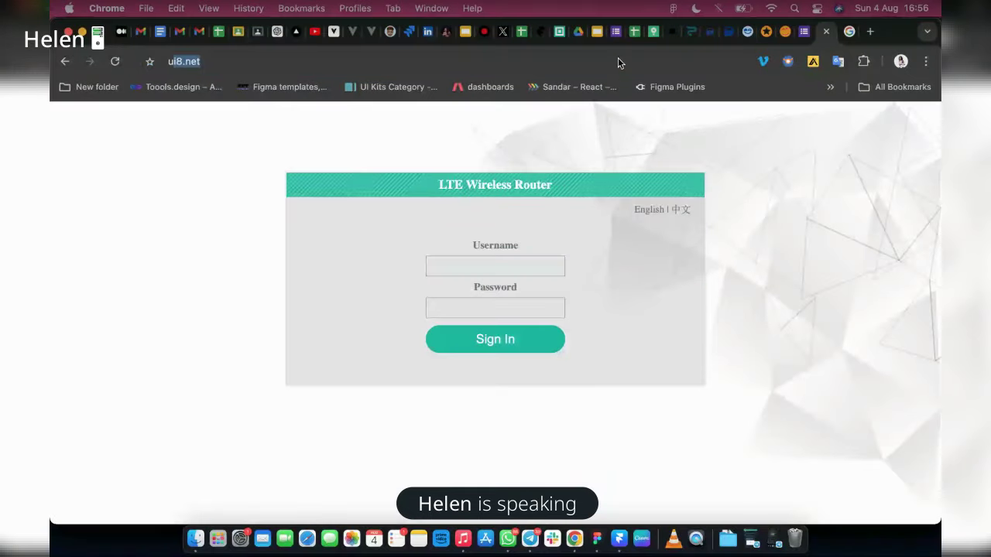
# - Load undraw.co/illustrations in Chrome
pyautogui.write('undraw.co/illustrations')
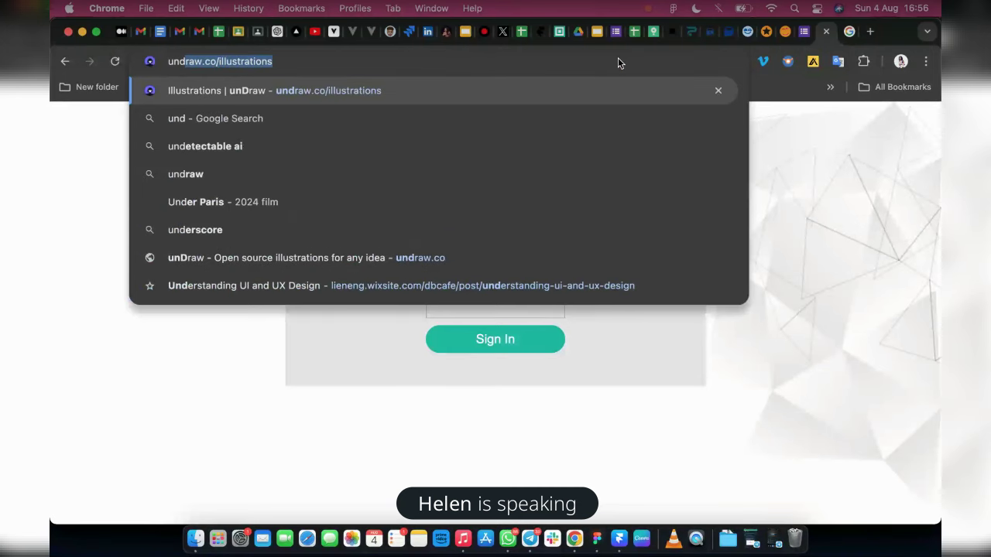
pyautogui.press('Right')
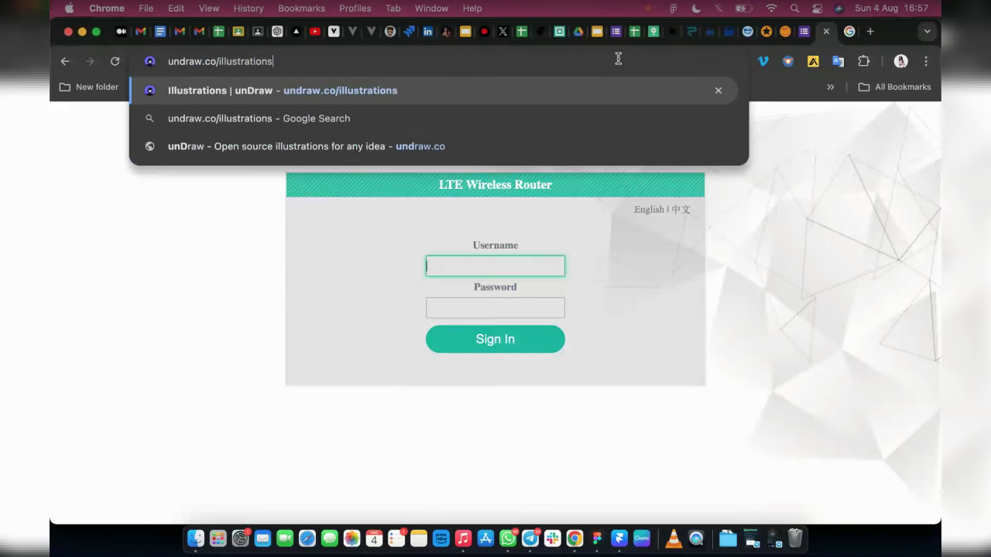
pyautogui.press('Return')
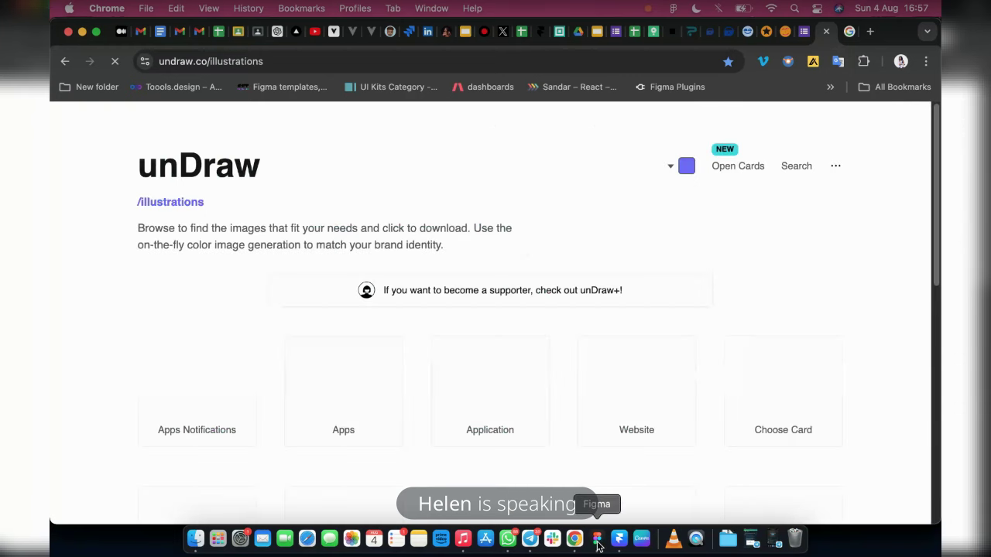
# - Switch back to Figma and change the text of the copied Feather Icons label to "StorySet.com"
pyautogui.click(597, 542)
pyautogui.doubleClick(442, 243)
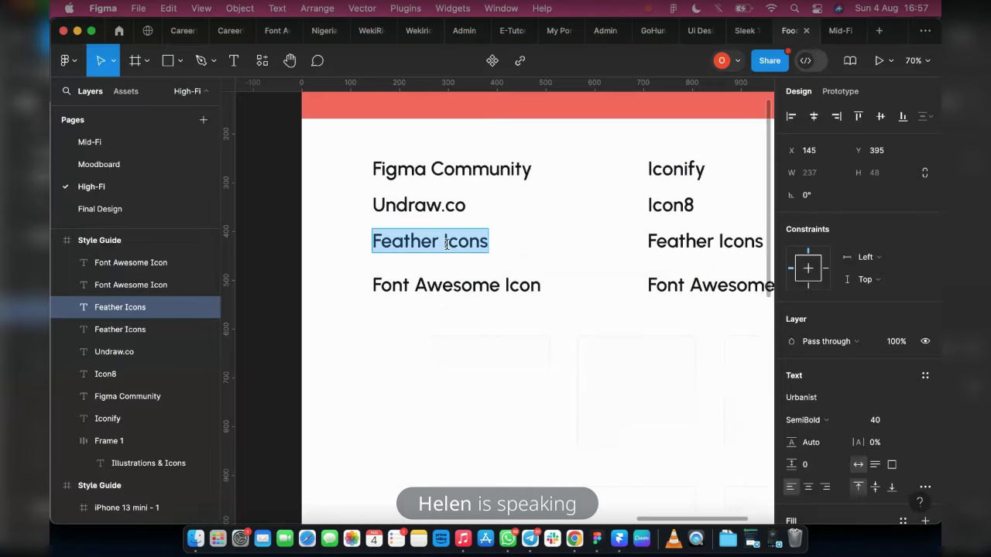
pyautogui.write('Sto')
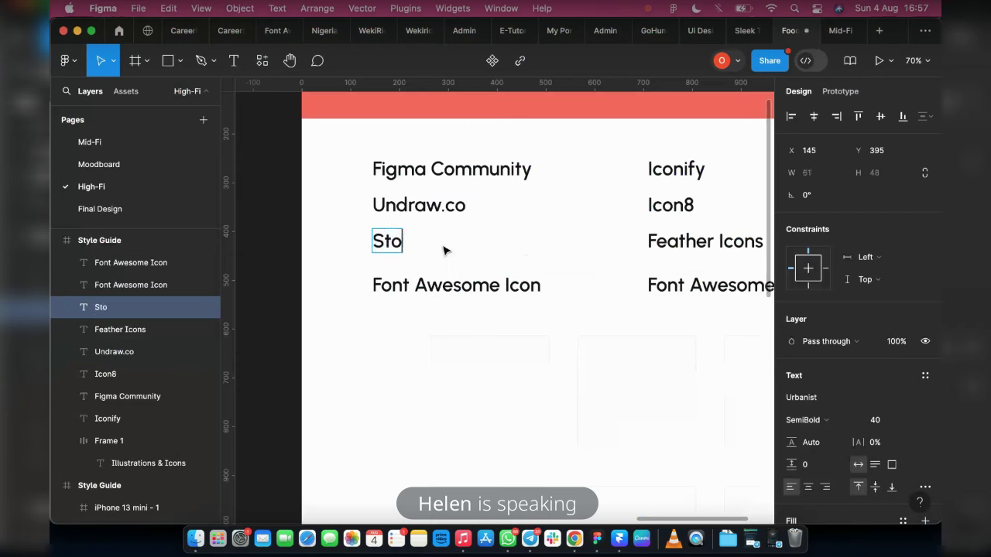
pyautogui.write('rySet')
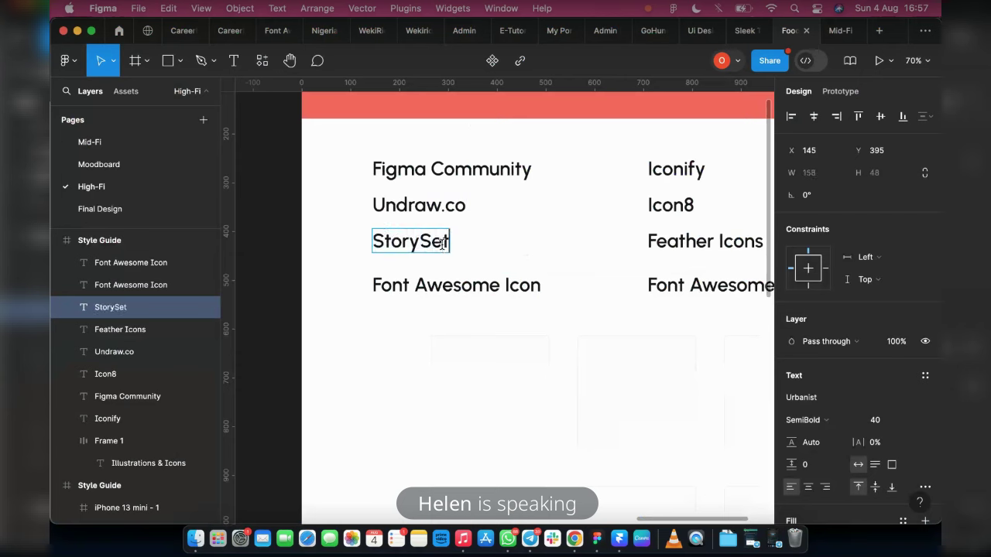
pyautogui.write('.com')
# - Switch to Chrome and load storyset.com in place of the Google search page
pyautogui.click(575, 534)
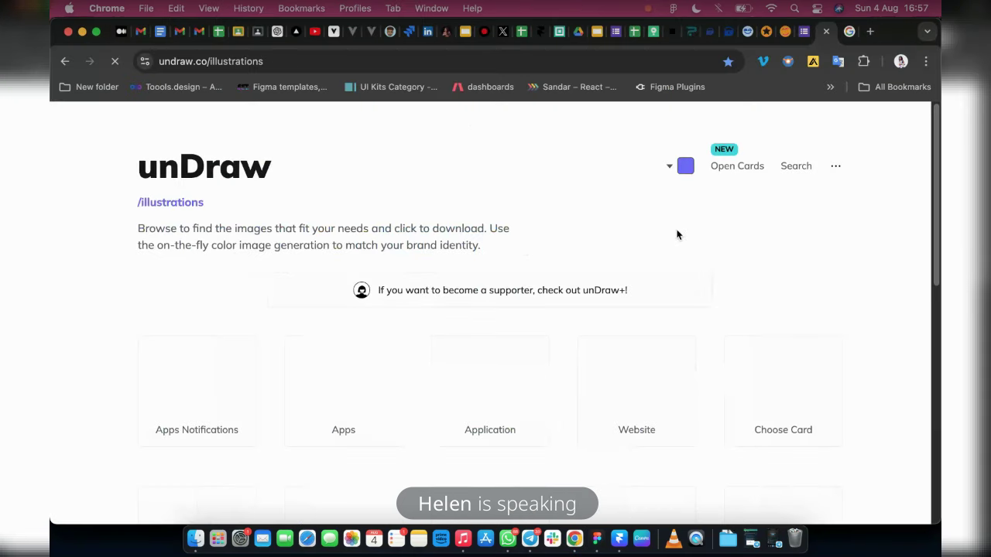
pyautogui.click(847, 31)
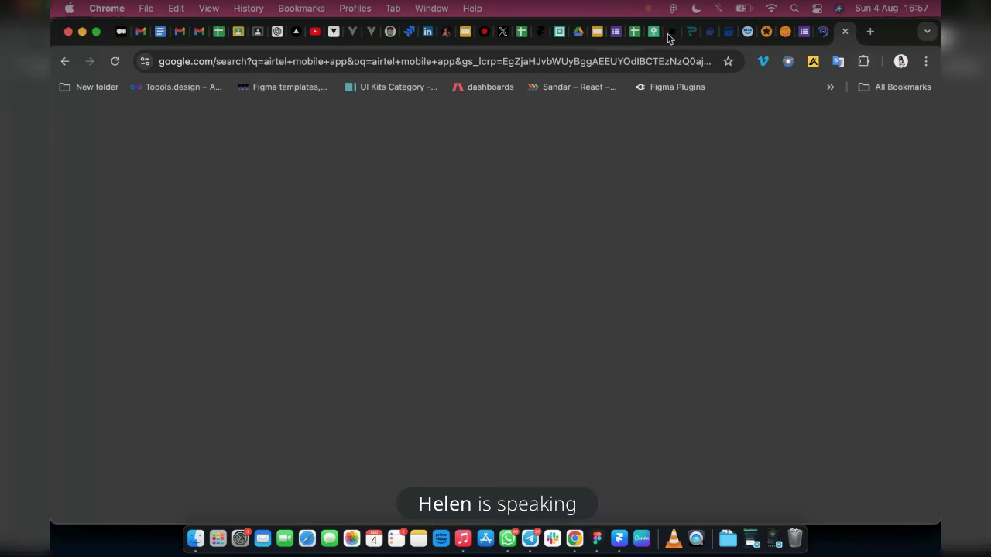
pyautogui.click(611, 58)
pyautogui.write('storyset.com')
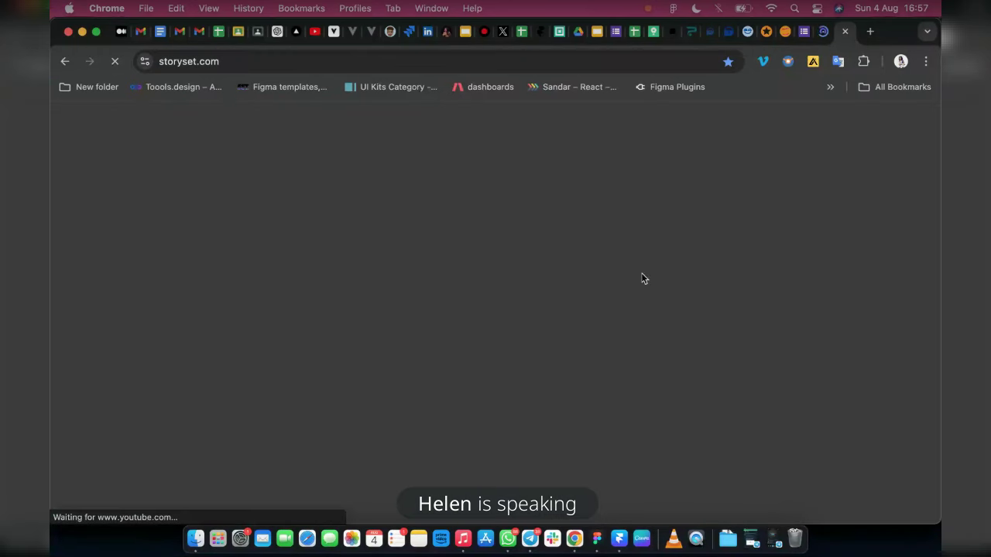
# - Return to the unDraw page, browse its illustrations and open the illustration color picker
pyautogui.click(821, 33)
pyautogui.scroll(-2, 445, 297)
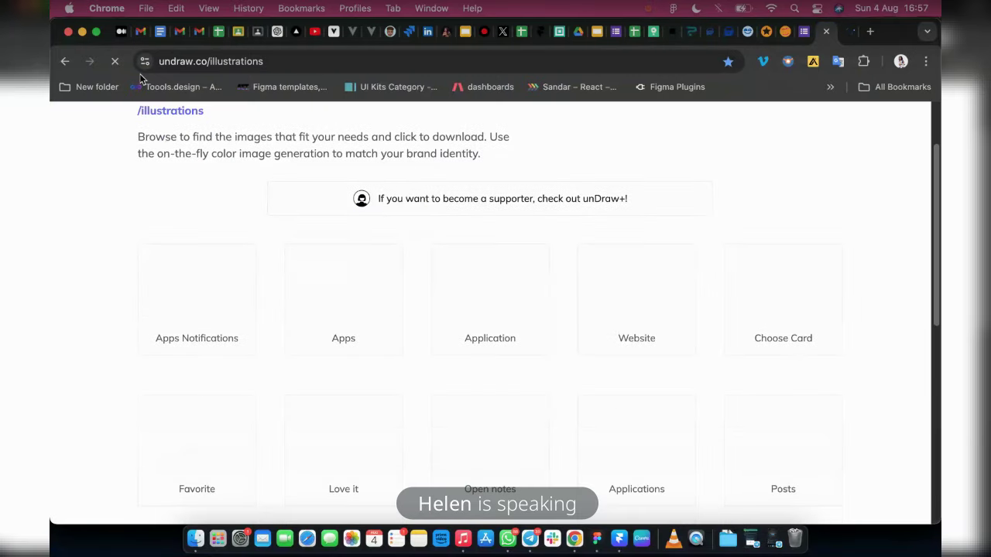
pyautogui.scroll(-1, 588, 353)
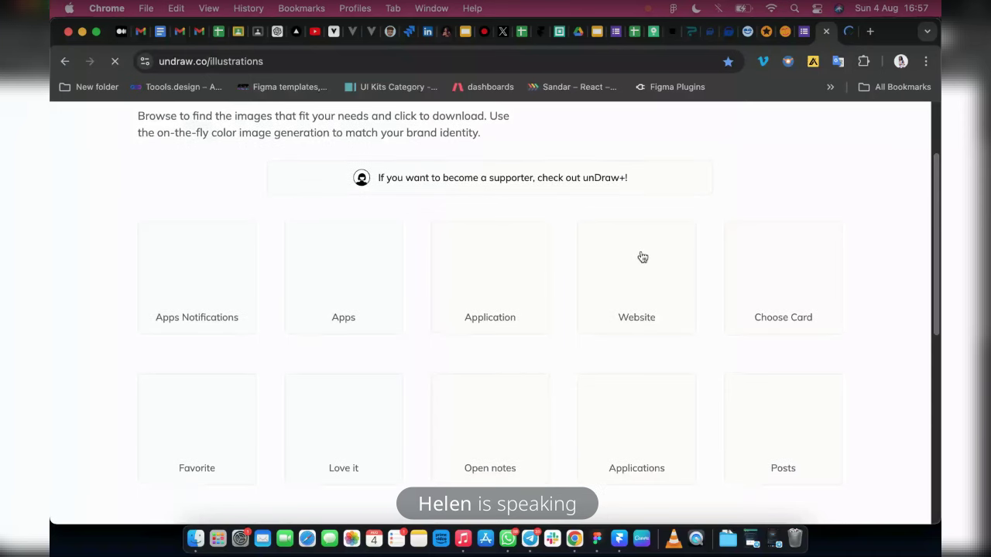
pyautogui.scroll(2, 814, 223)
pyautogui.scroll(1, 809, 213)
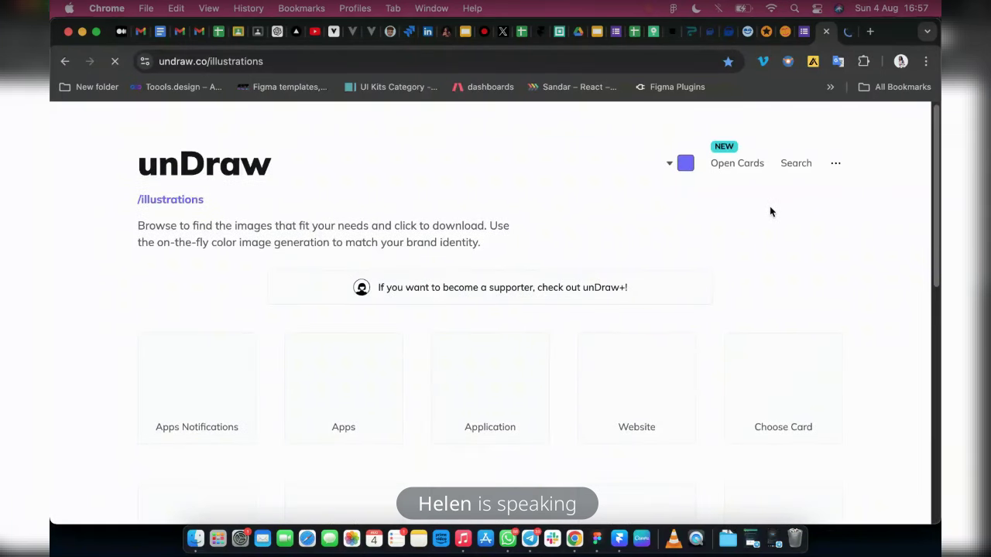
pyautogui.click(685, 163)
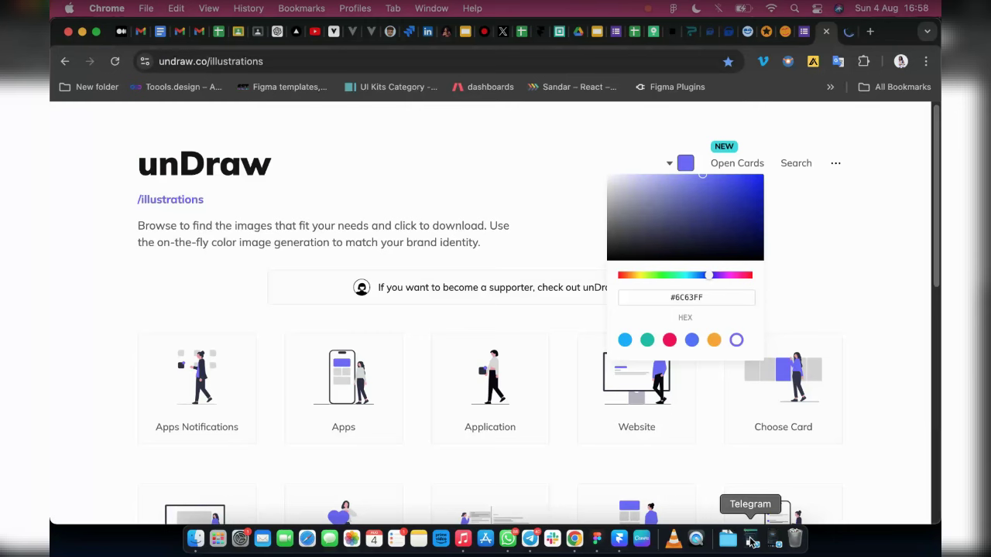
# - Bring up the Telegram group chat and call, then minimise both windows
pyautogui.click(751, 541)
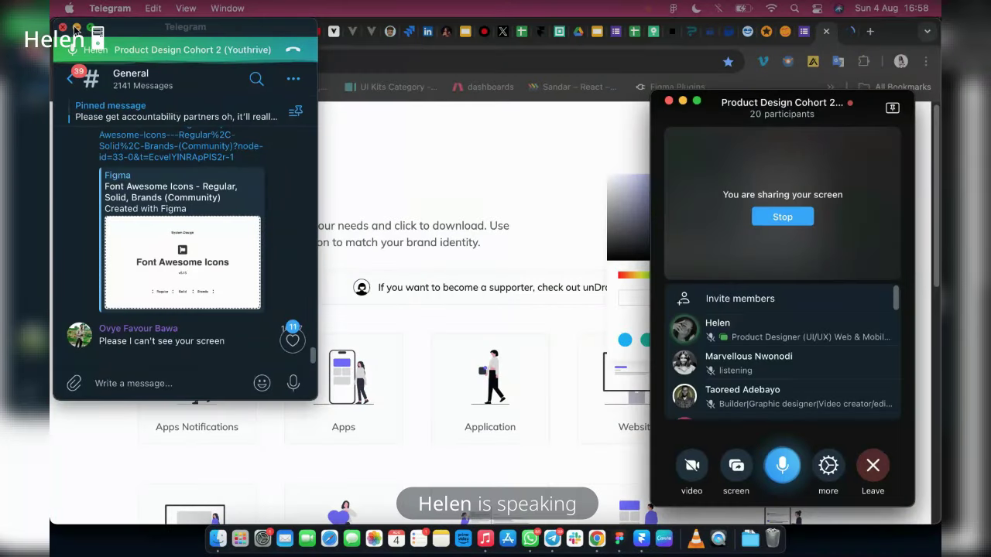
pyautogui.click(76, 28)
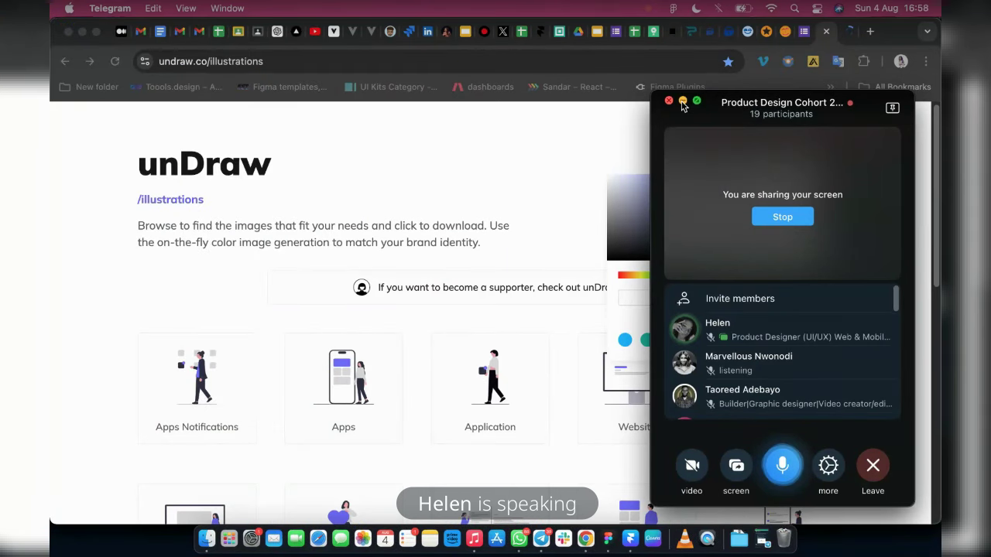
pyautogui.click(683, 106)
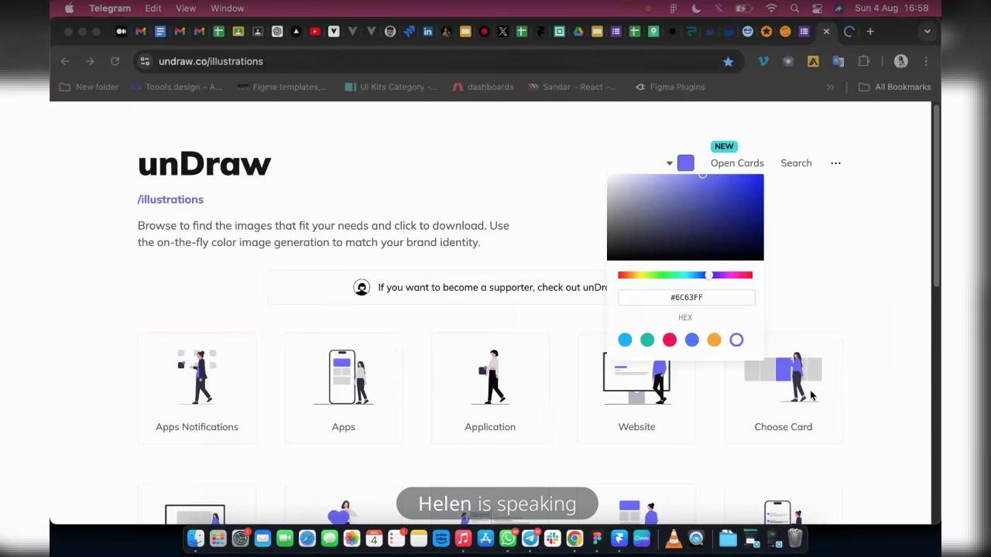
# - Close the unDraw color picker and view the download options of the Website illustration
pyautogui.click(629, 388)
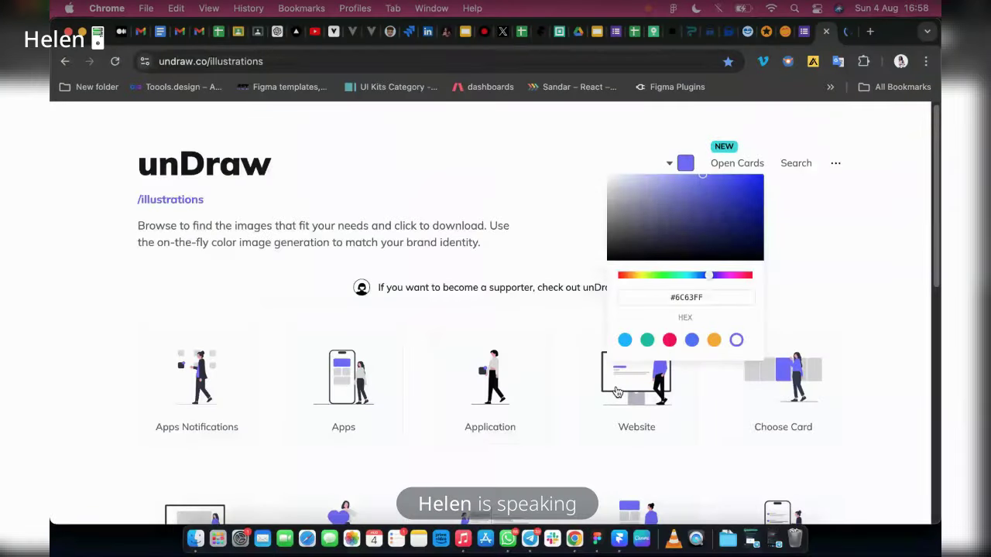
pyautogui.click(617, 391)
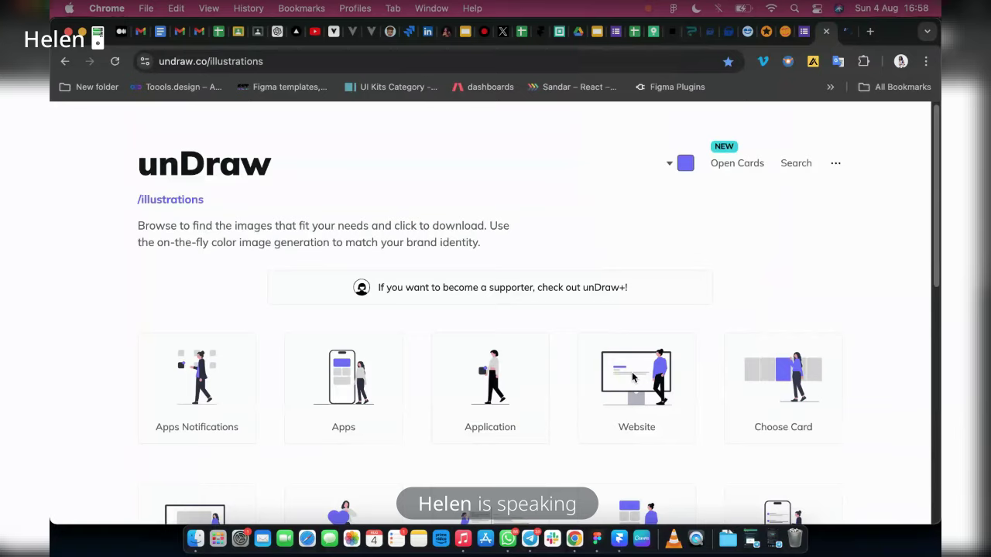
pyautogui.click(632, 377)
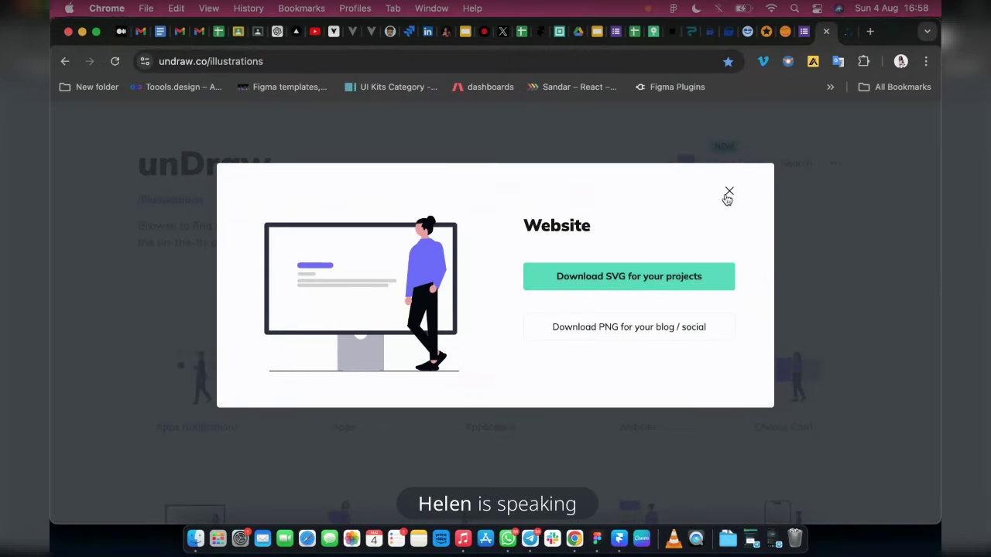
pyautogui.press('Escape')
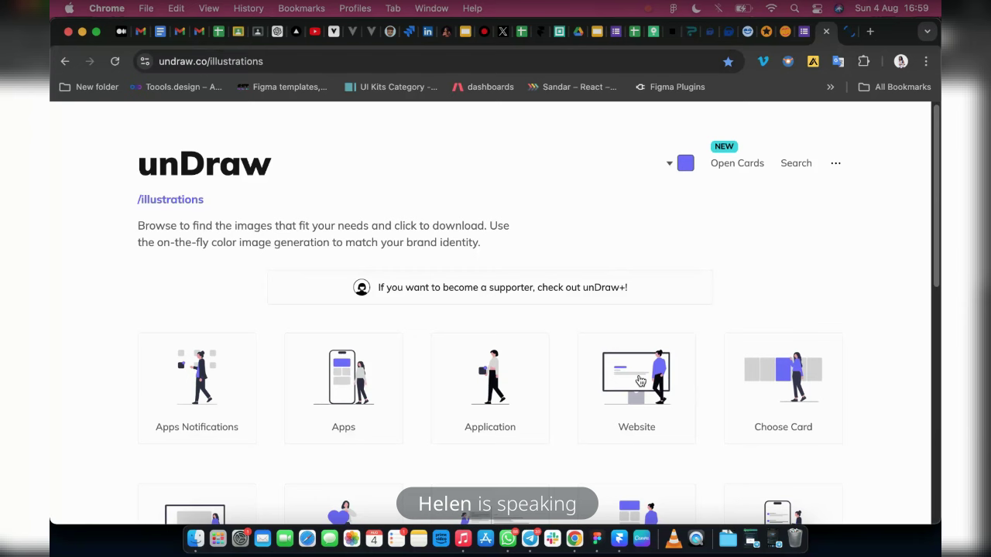
# - Reopen the unDraw color picker, then switch to Figma and copy the Illustrations & Icons header's color F4655C
pyautogui.click(684, 165)
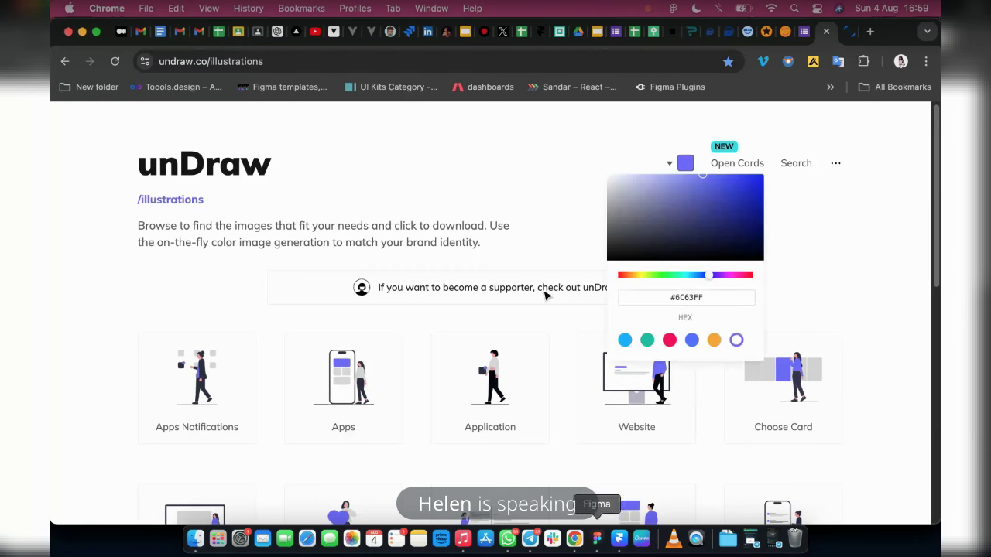
pyautogui.press('super+Tab')
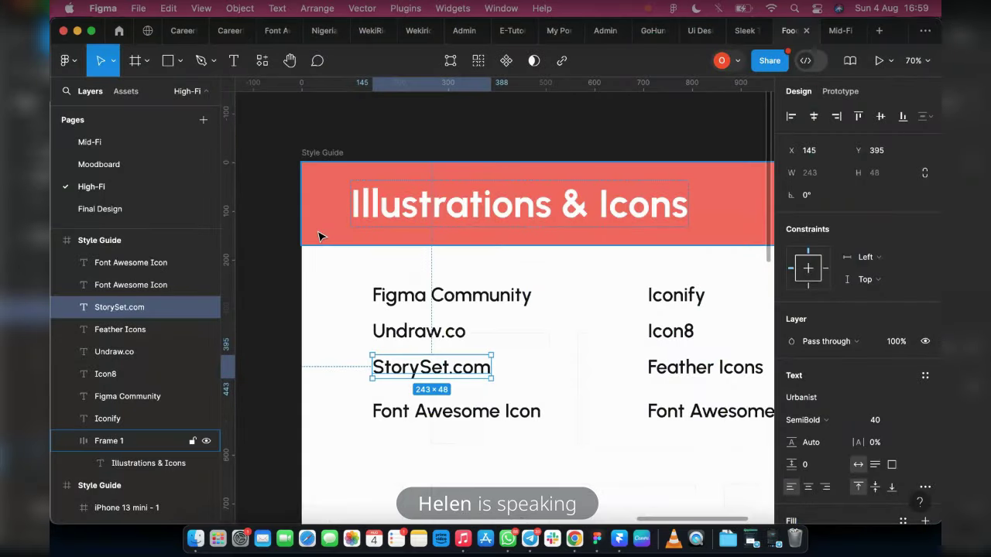
pyautogui.click(697, 228)
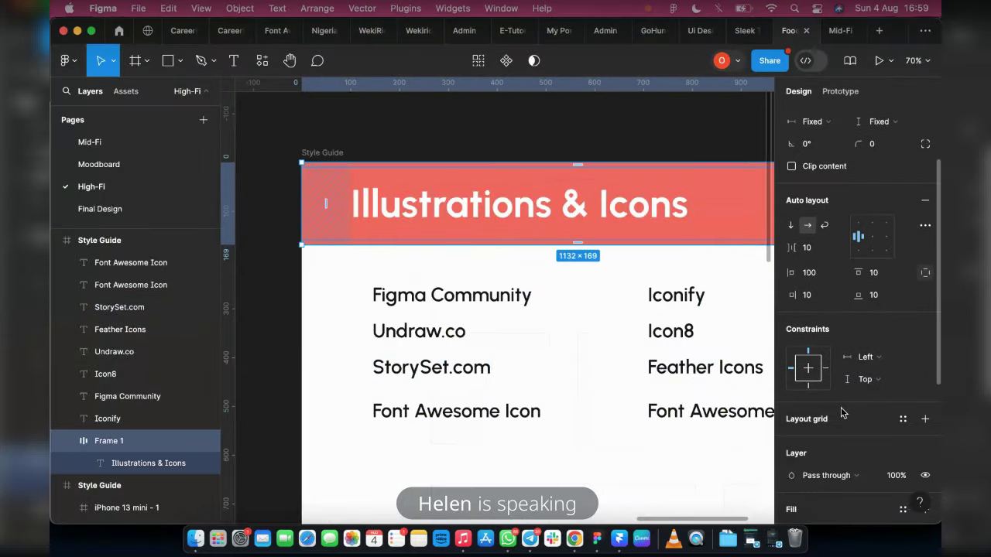
pyautogui.scroll(-5, 807, 418)
pyautogui.click(817, 418)
pyautogui.press('super+c')
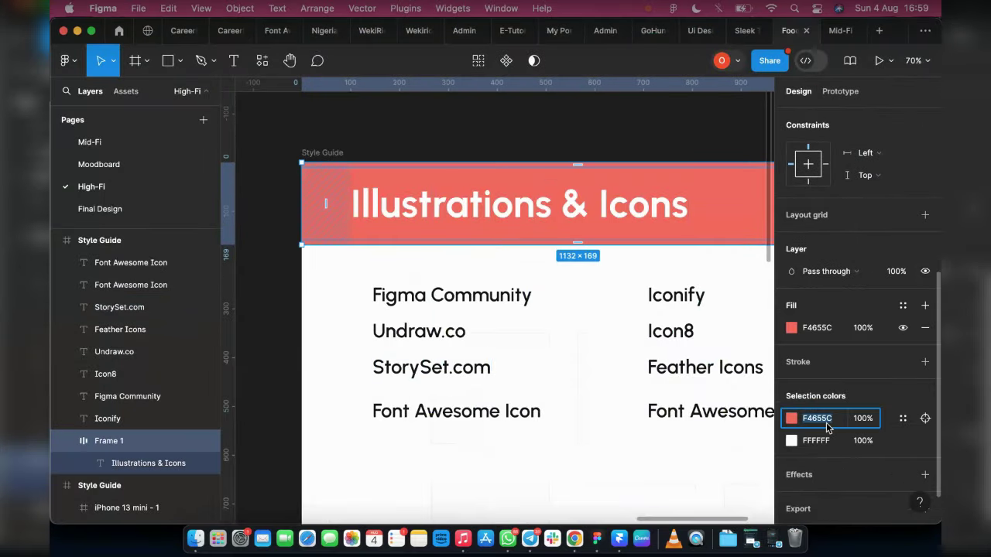
# - Switch back to Chrome and set the unDraw illustration color to F4655C
pyautogui.click(575, 539)
pyautogui.click(622, 298)
pyautogui.press('super+v')
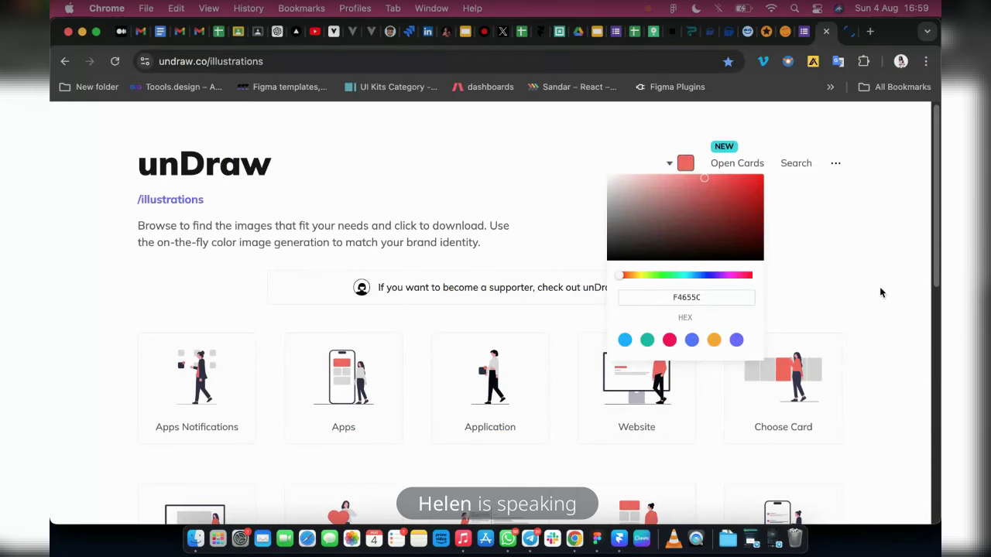
pyautogui.click(881, 292)
# - Browse the recolored unDraw illustrations and view the download options of the Applications illustration
pyautogui.scroll(-3, 626, 394)
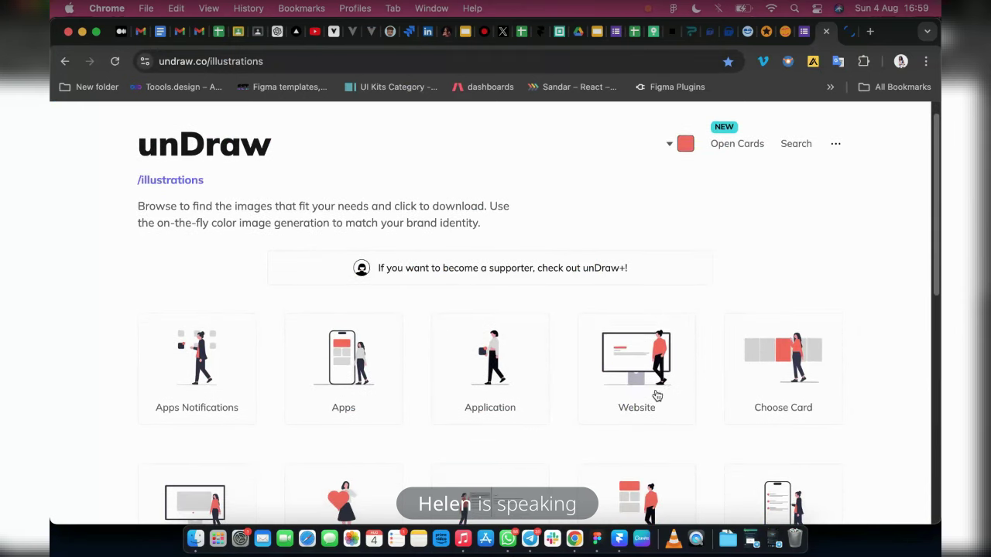
pyautogui.scroll(-1, 353, 396)
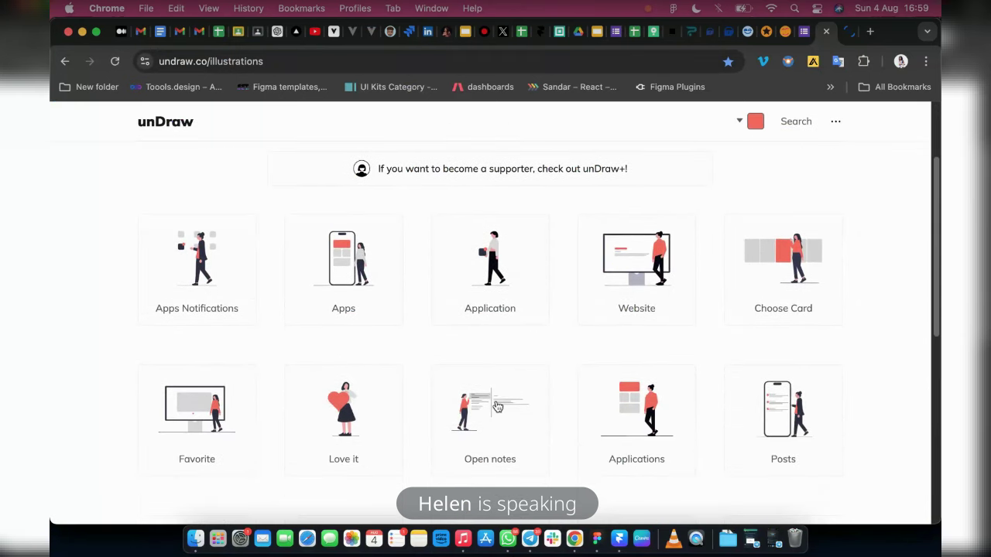
pyautogui.scroll(-1, 697, 410)
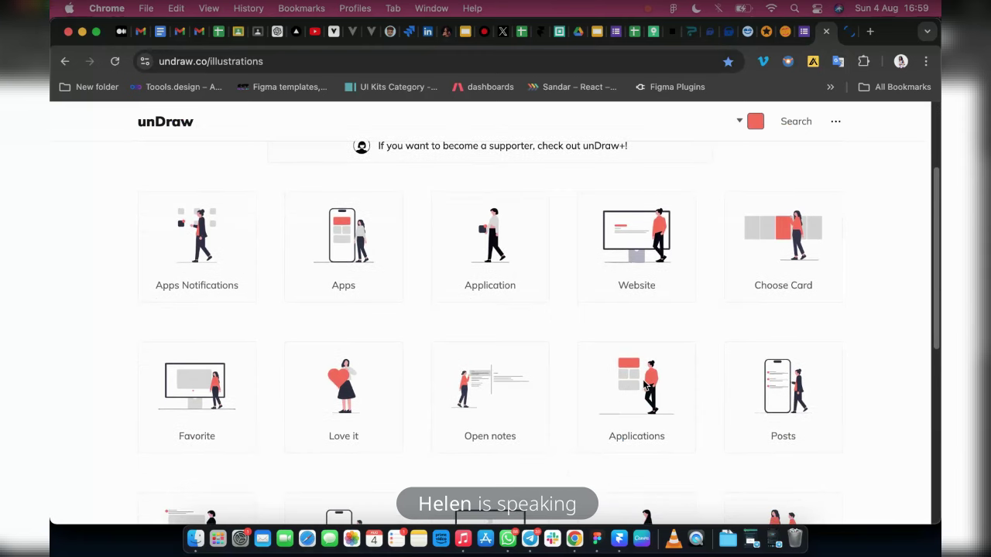
pyautogui.click(645, 385)
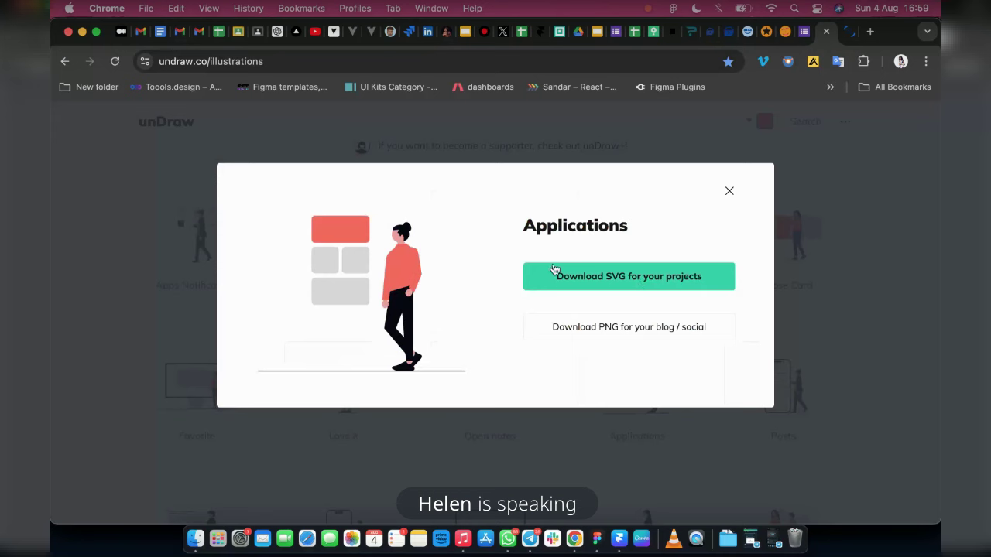
pyautogui.click(803, 188)
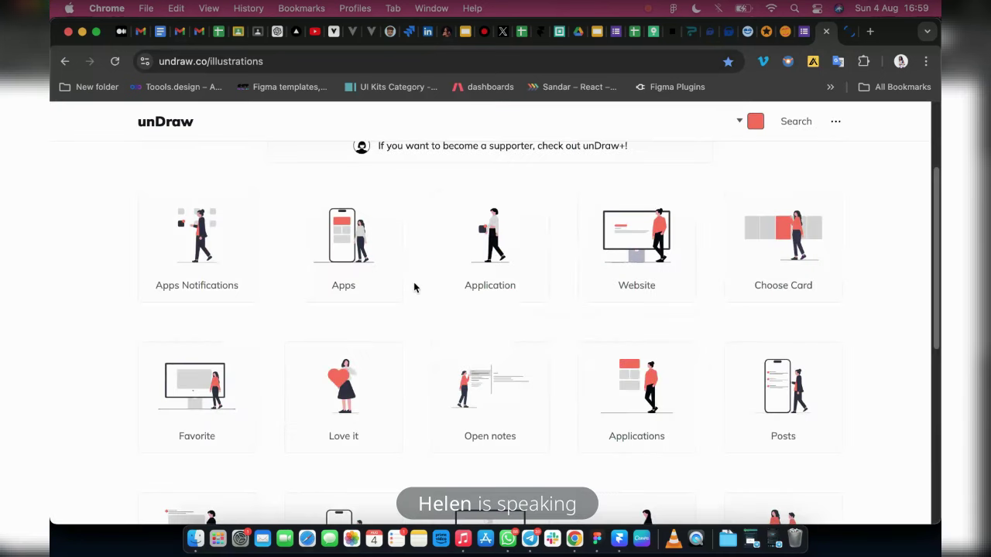
# - Go to the Storyset page, dismiss its Wepik banner and view the Rafiki, Cuate and All styles
pyautogui.click(845, 36)
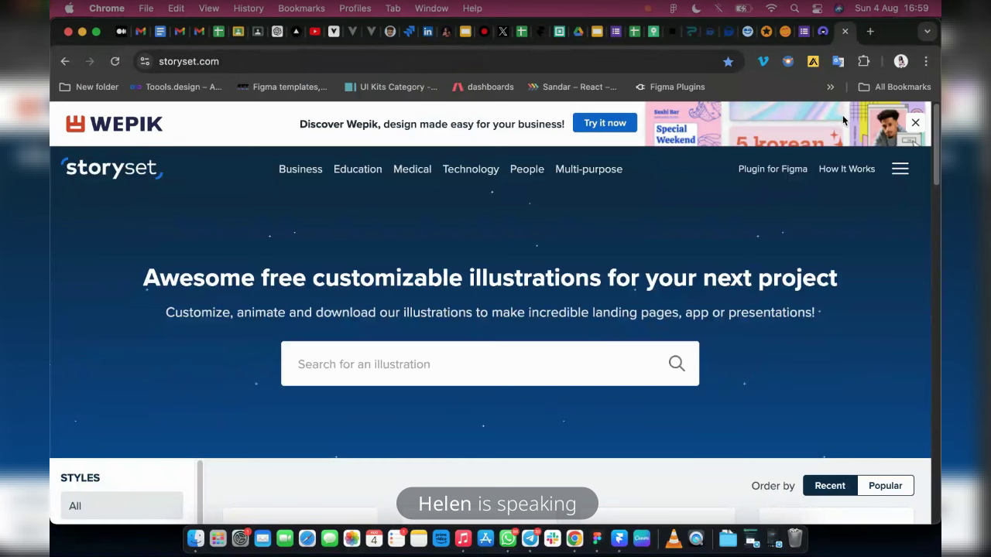
pyautogui.click(915, 123)
pyautogui.scroll(-3, 346, 339)
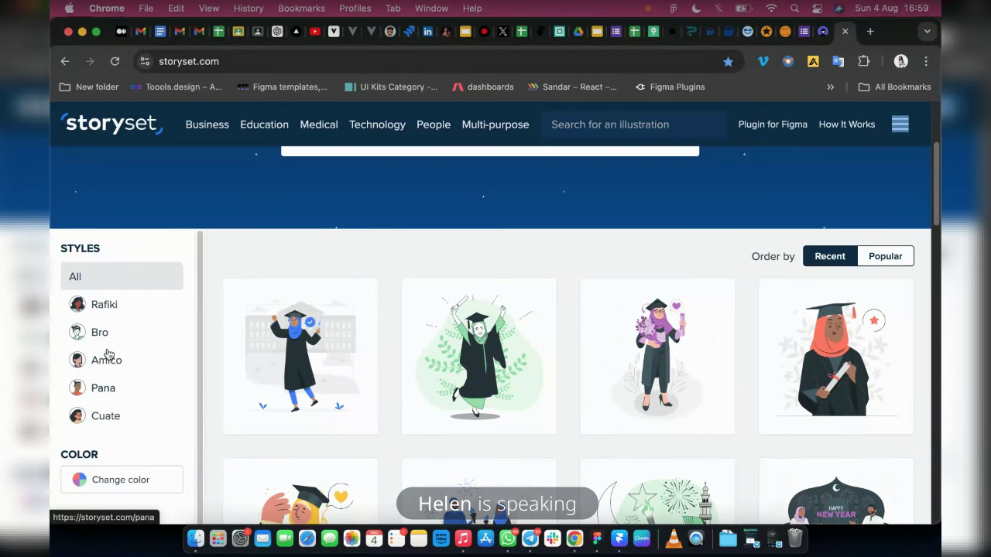
pyautogui.click(117, 310)
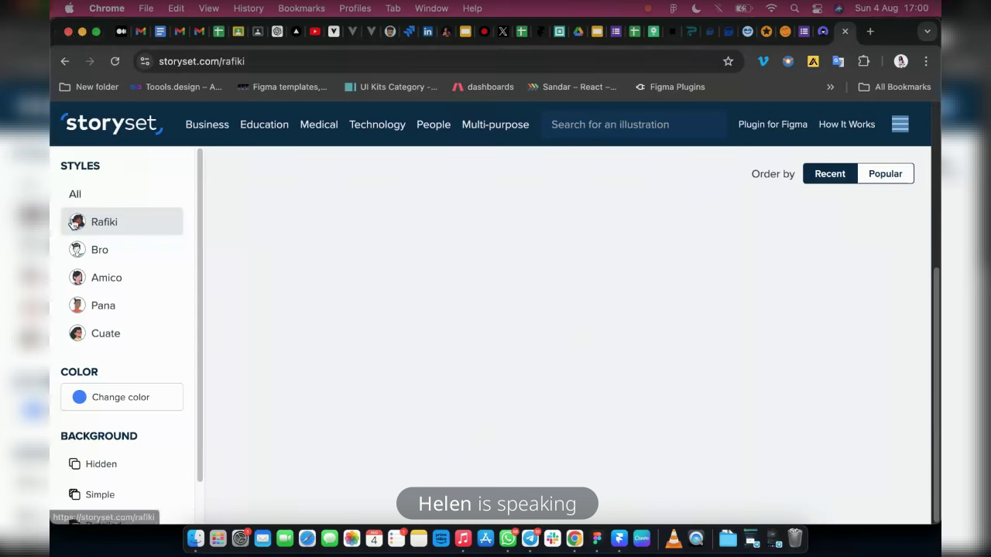
pyautogui.click(111, 338)
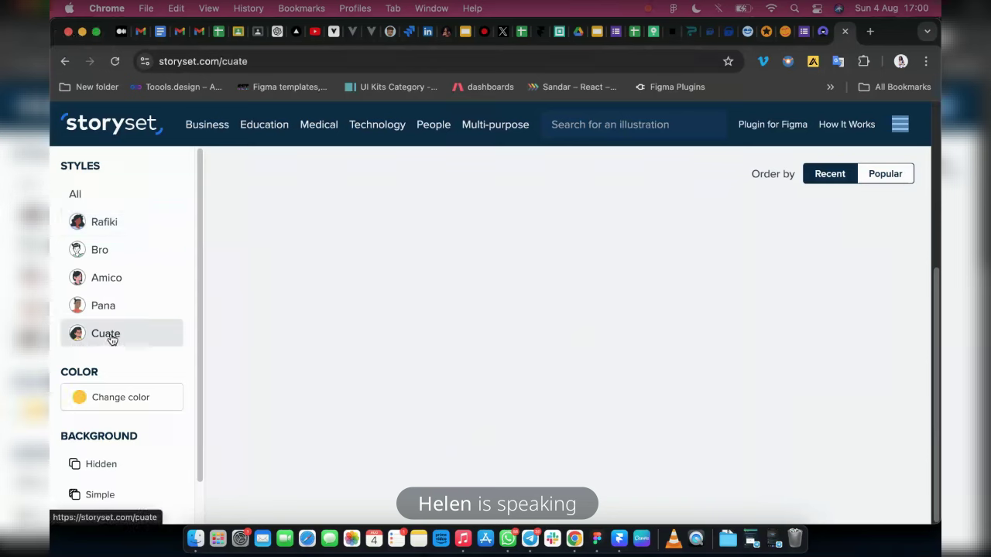
pyautogui.click(71, 194)
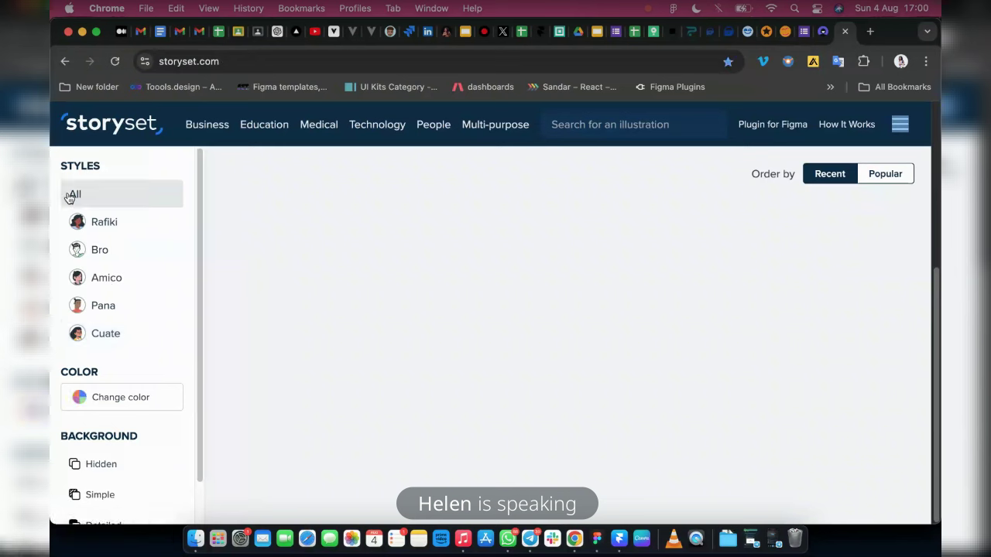
# - Set the Storyset illustration color to hex F4655C
pyautogui.click(82, 399)
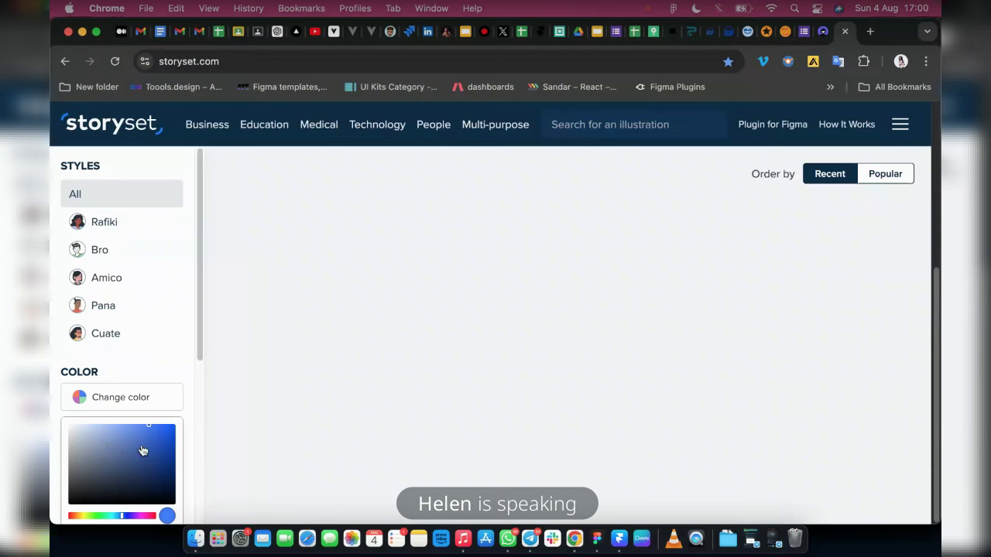
pyautogui.scroll(-4, 116, 442)
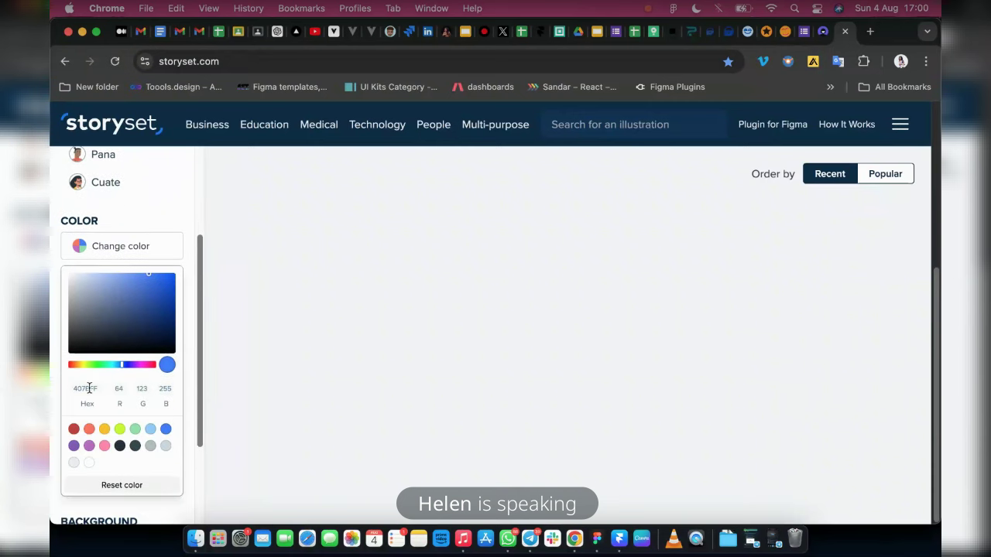
pyautogui.doubleClick(89, 388)
pyautogui.click(48, 394)
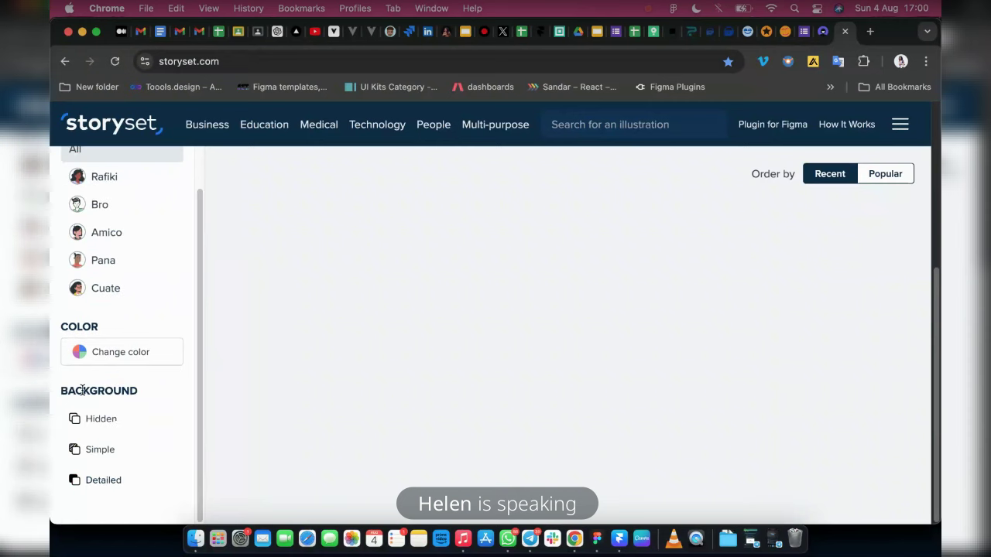
pyautogui.click(75, 352)
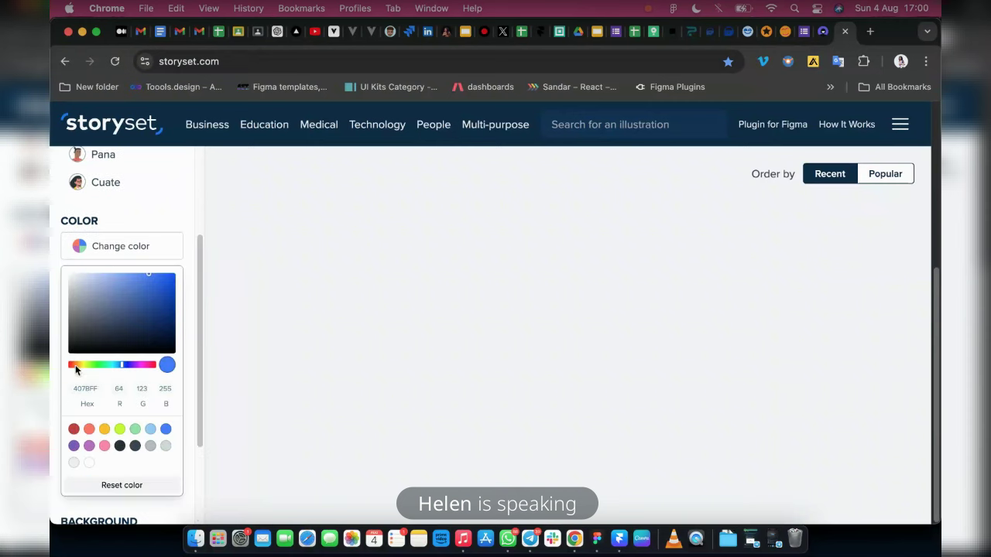
pyautogui.doubleClick(84, 387)
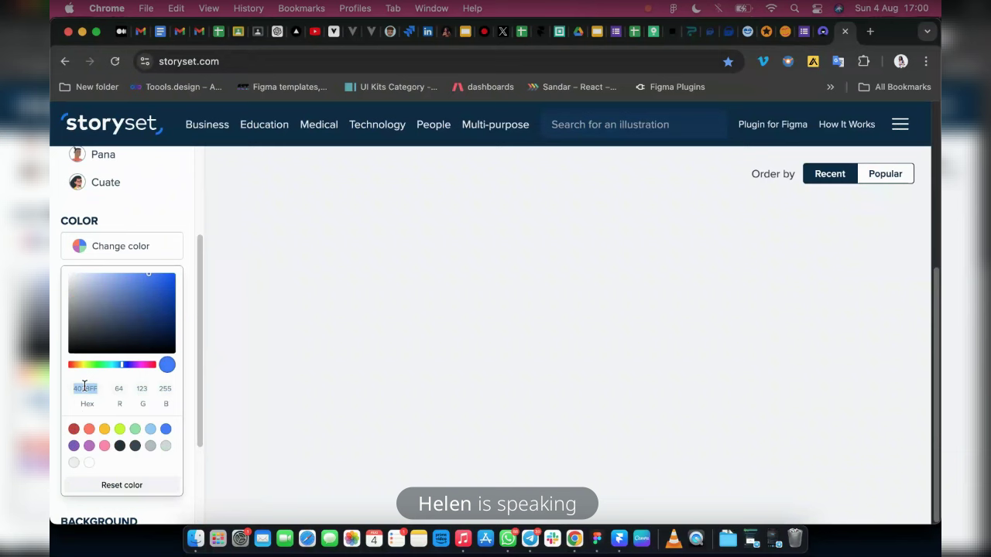
pyautogui.write('F4655C')
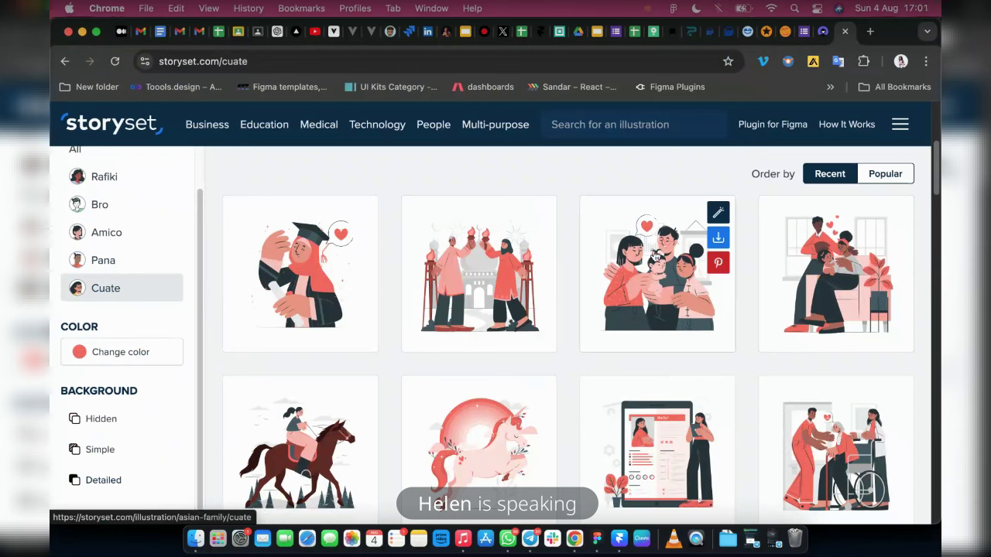
# - View the Pana style, return to all Storyset styles and search the illustrations for "sign up"
pyautogui.click(104, 264)
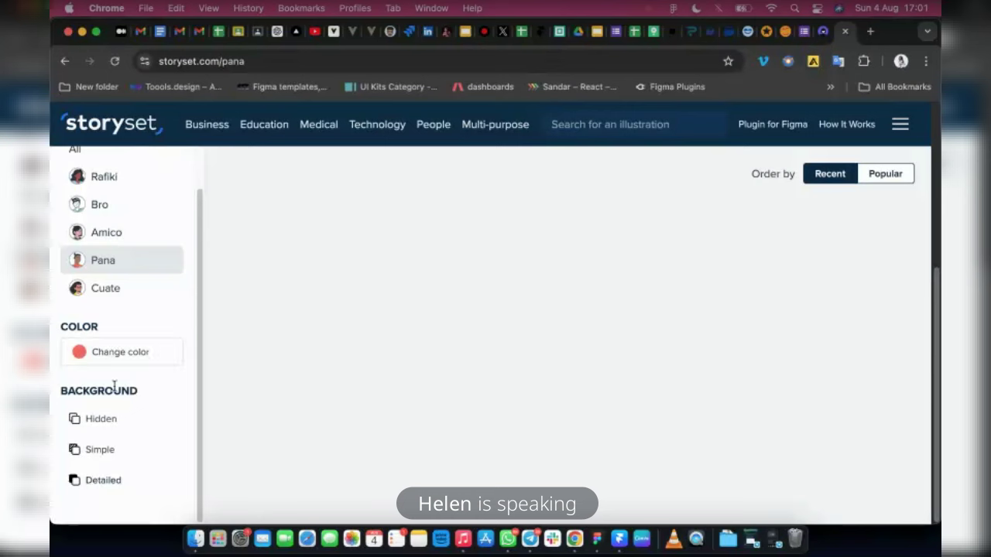
pyautogui.click(77, 153)
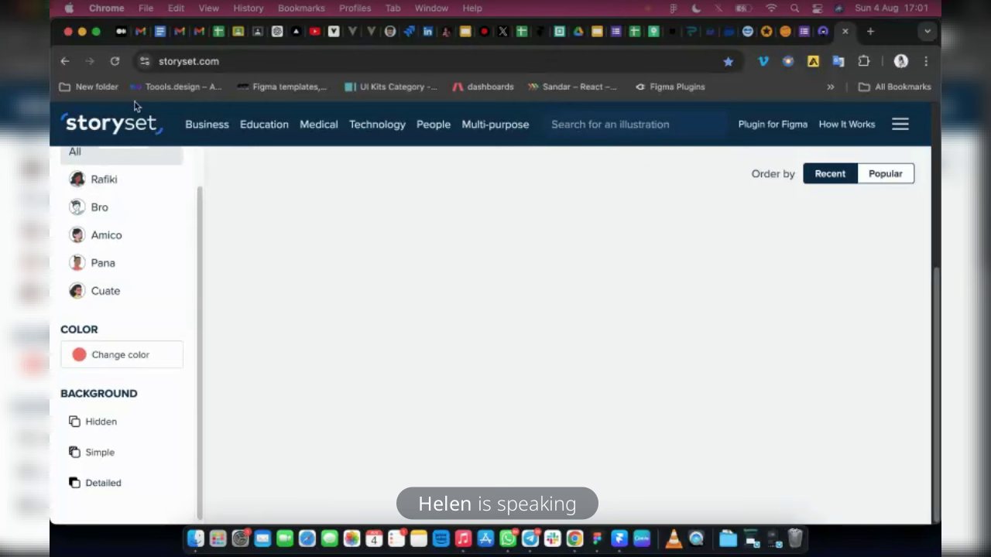
pyautogui.click(660, 127)
pyautogui.write('s')
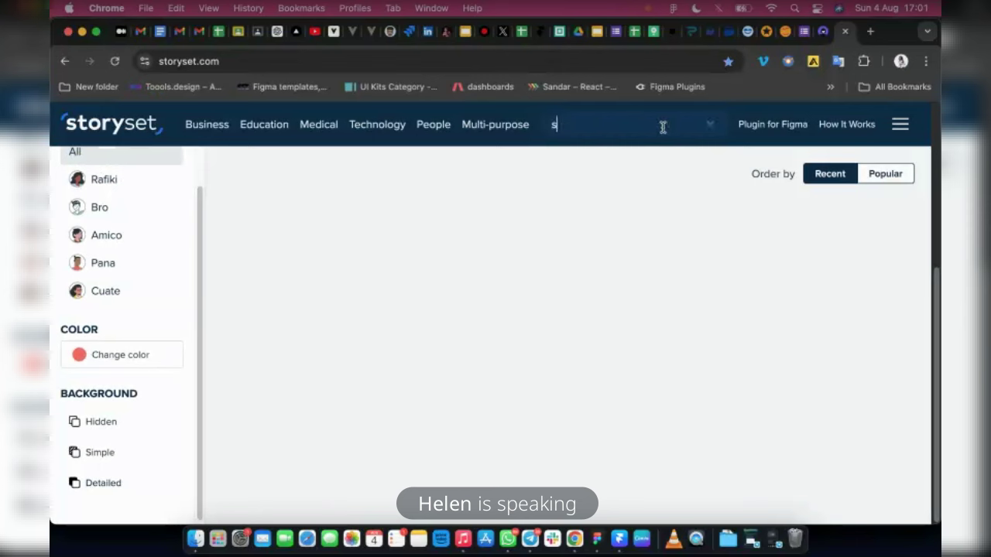
pyautogui.write('ign up')
pyautogui.press('Return')
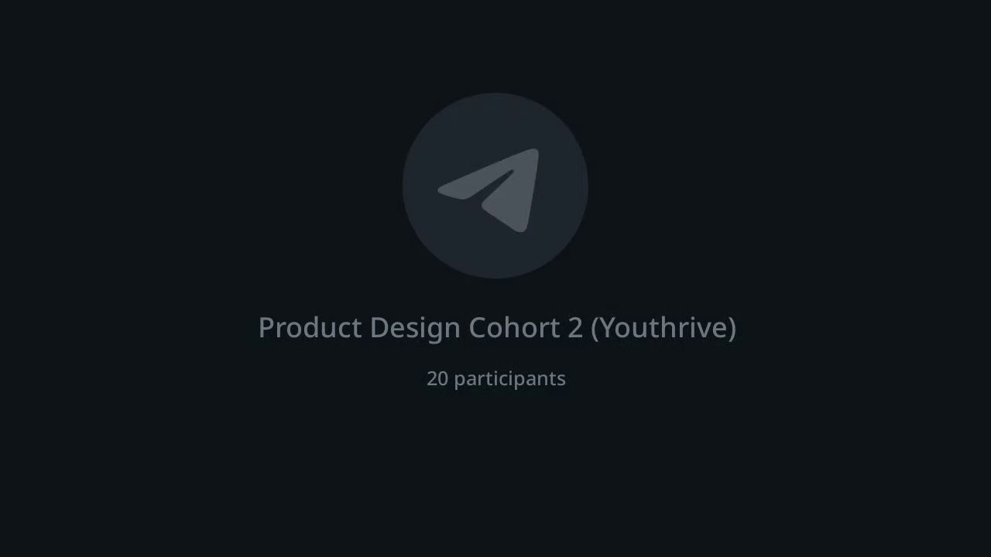
pyautogui.moveTo(588, 124); pyautogui.dragTo(522, 123)
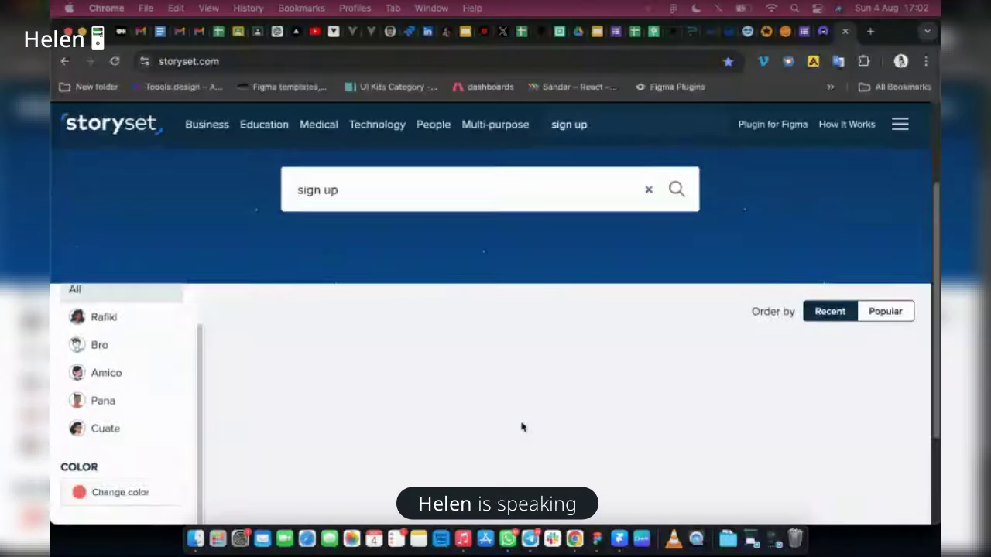
pyautogui.scroll(3, 562, 406)
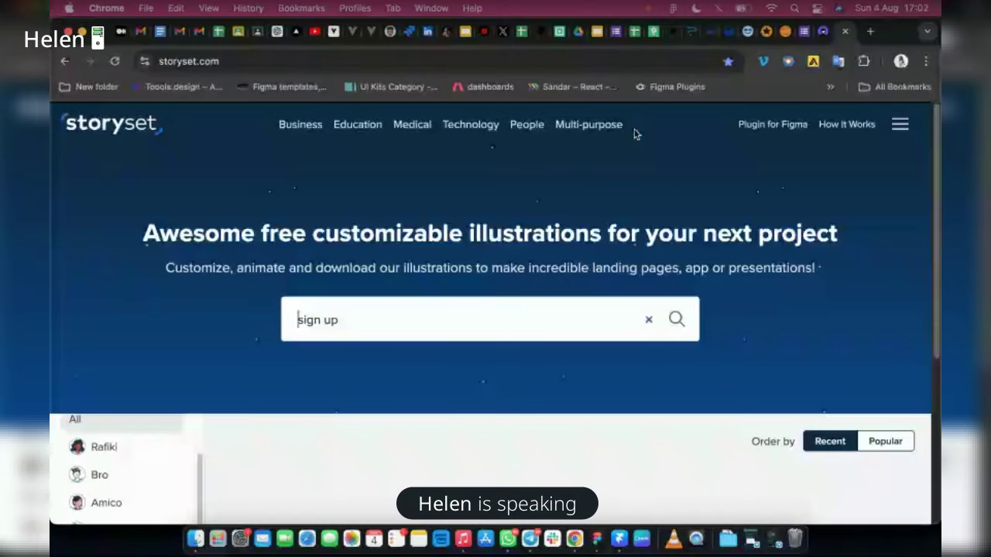
pyautogui.scroll(-1, 565, 311)
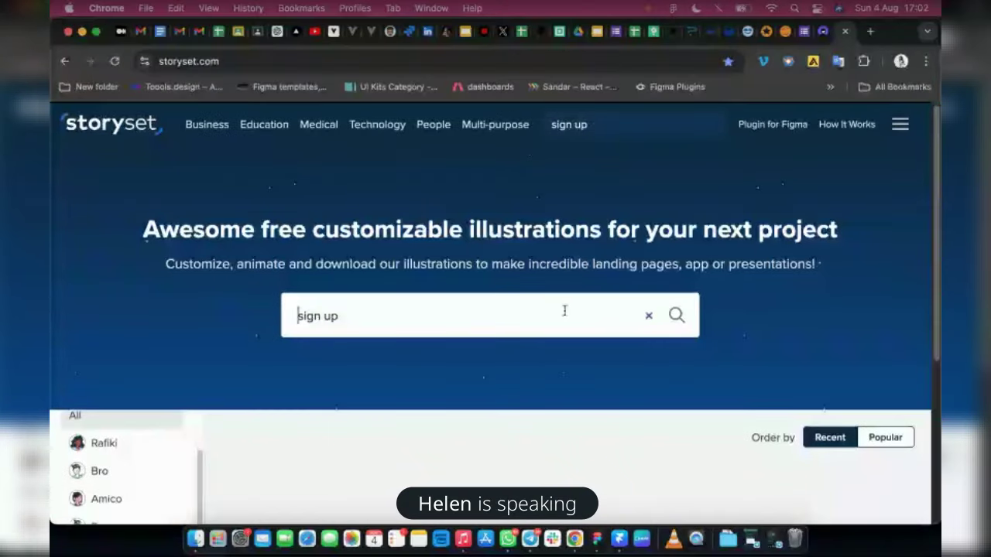
pyautogui.scroll(1, 564, 314)
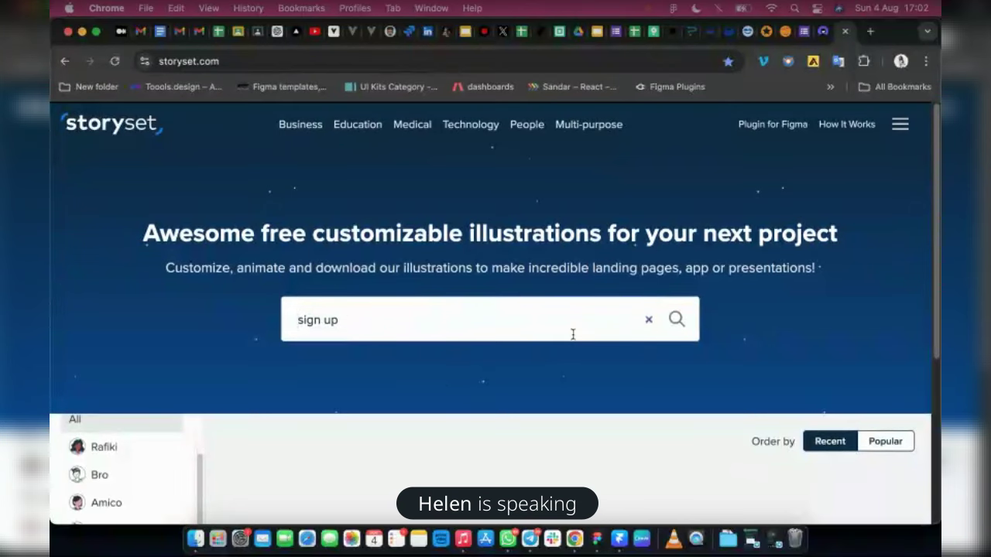
pyautogui.scroll(-5, 573, 334)
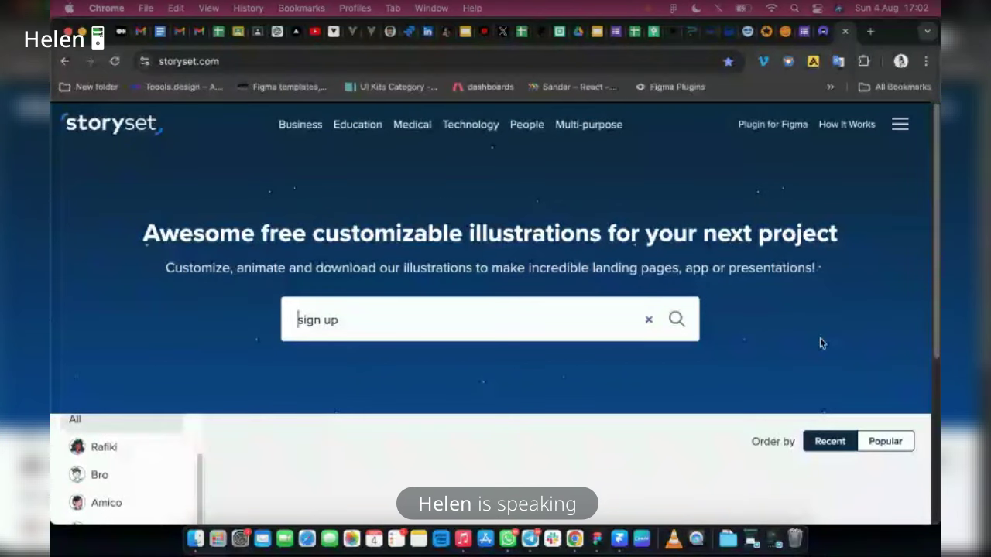
pyautogui.scroll(-2, 739, 271)
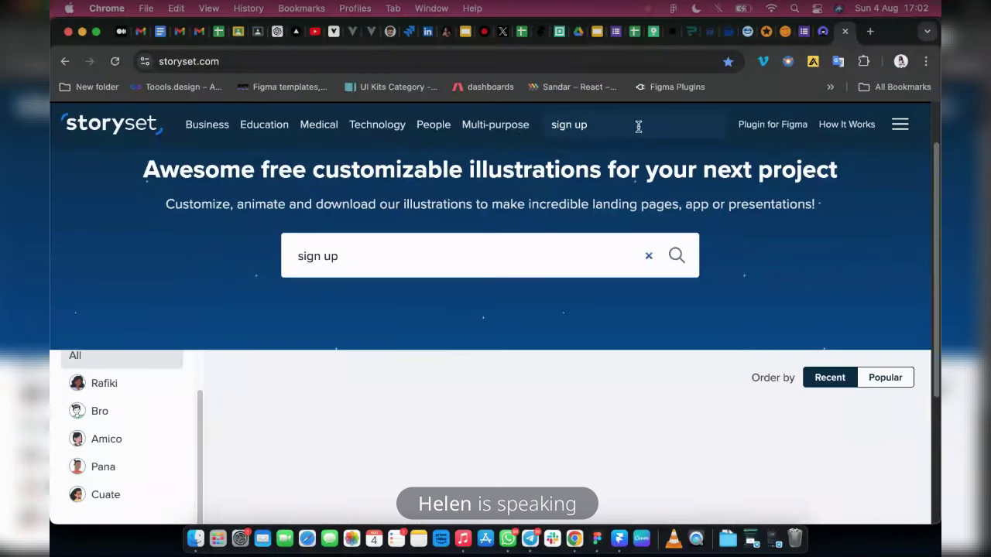
pyautogui.scroll(-1, 836, 293)
pyautogui.scroll(-1, 836, 292)
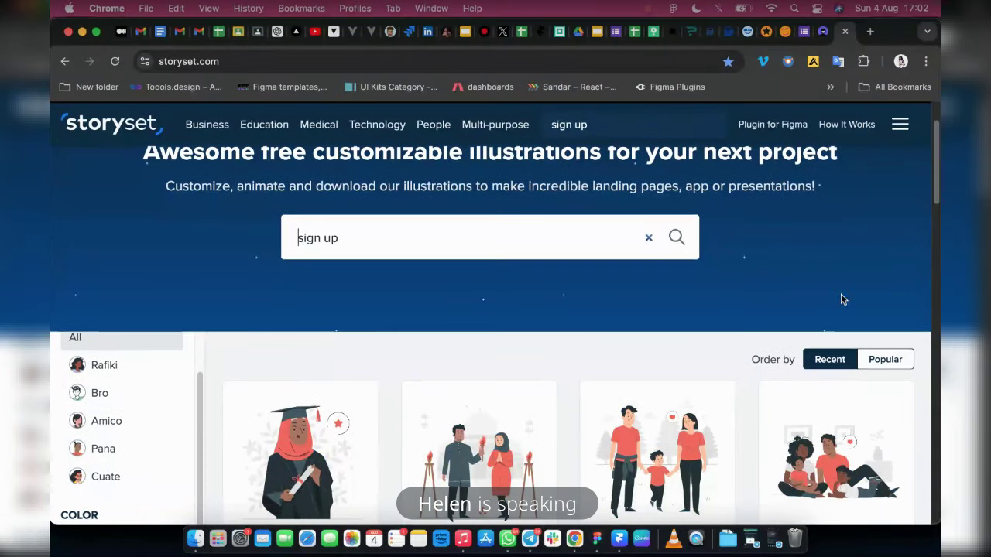
pyautogui.scroll(-5, 841, 299)
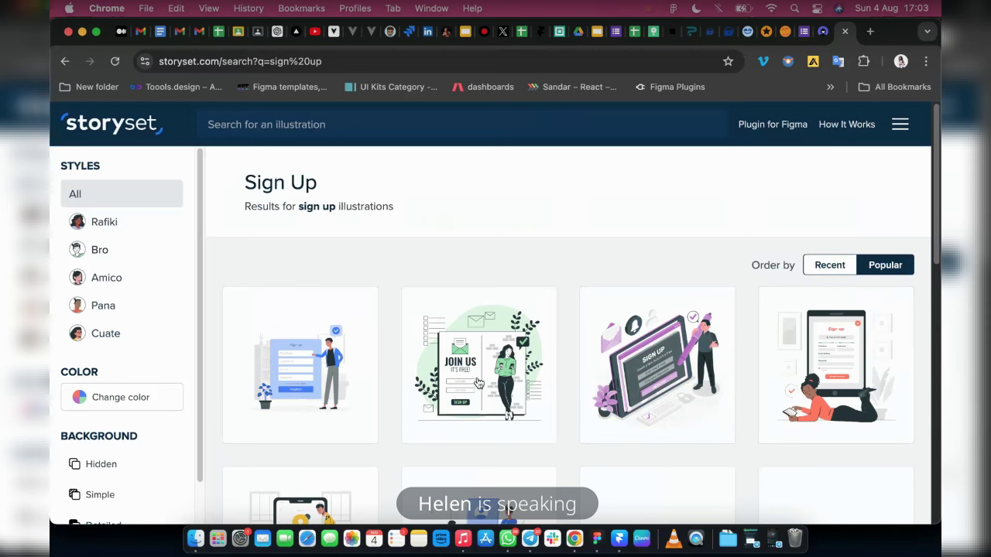
# - Compare the "sign up" illustrations across the Rafiki, Amico, Pana and Cuate styles, ending on Rafiki
pyautogui.scroll(-2, 478, 383)
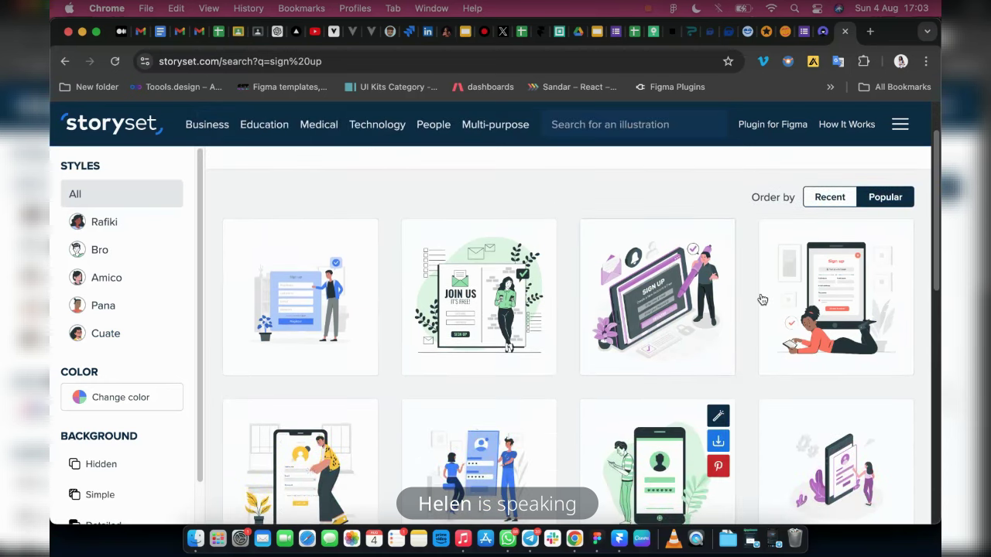
pyautogui.click(102, 227)
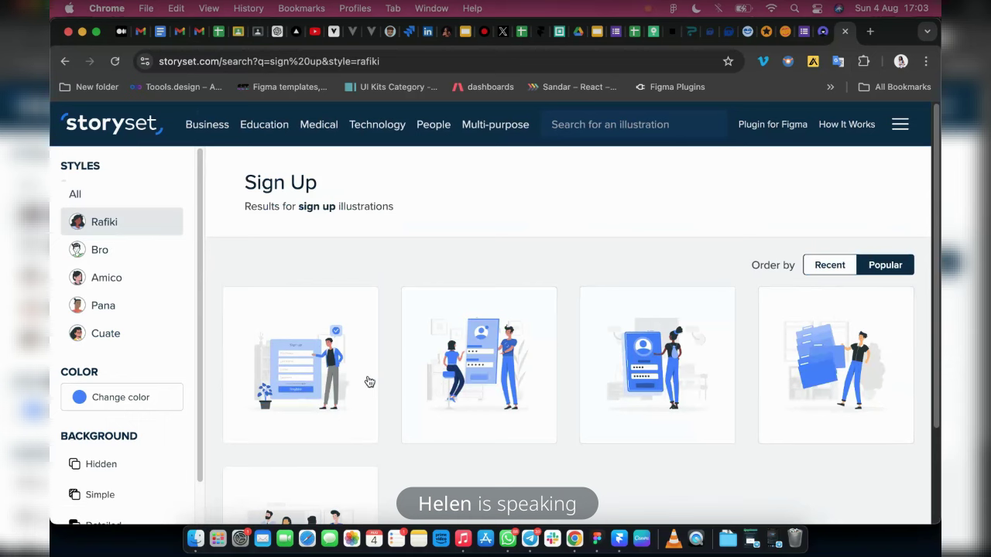
pyautogui.click(104, 252)
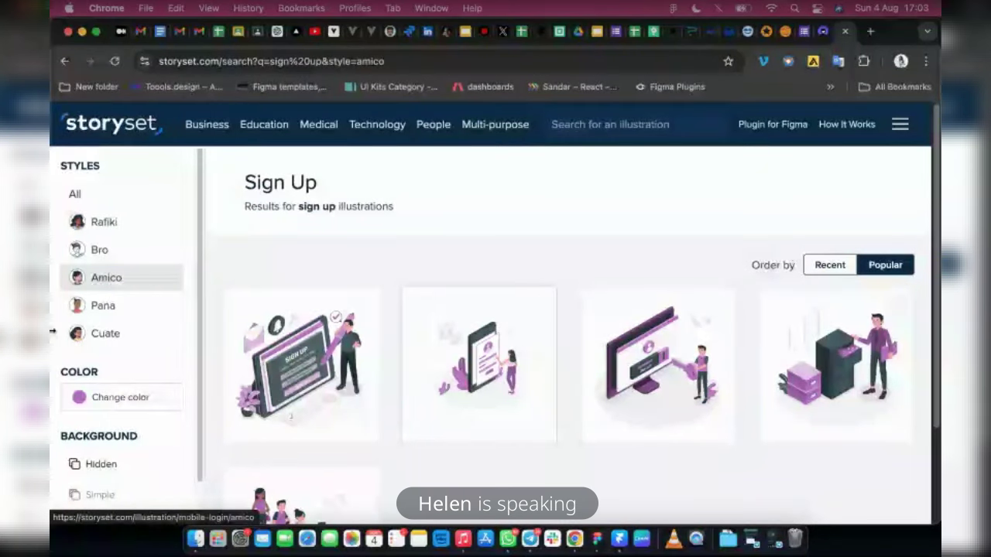
pyautogui.click(139, 306)
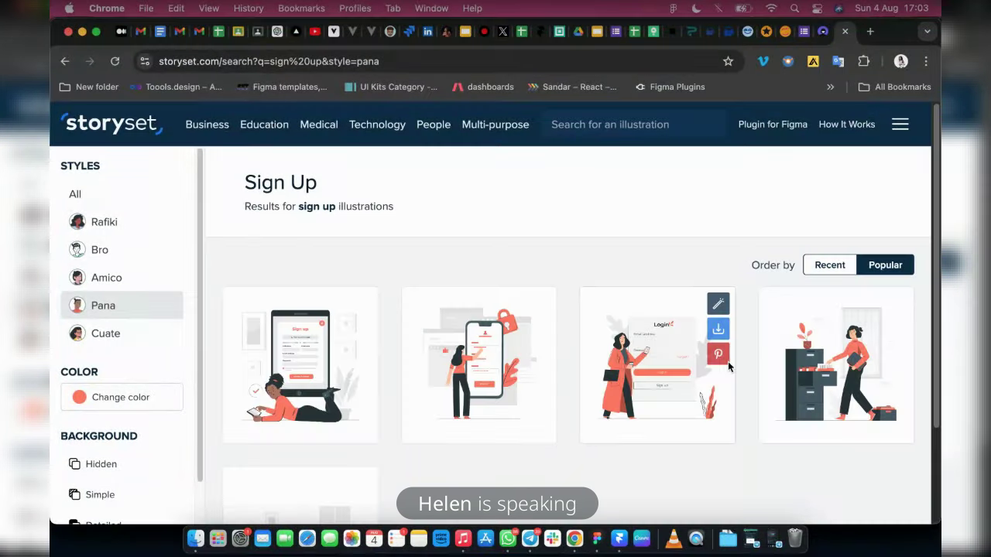
pyautogui.click(113, 334)
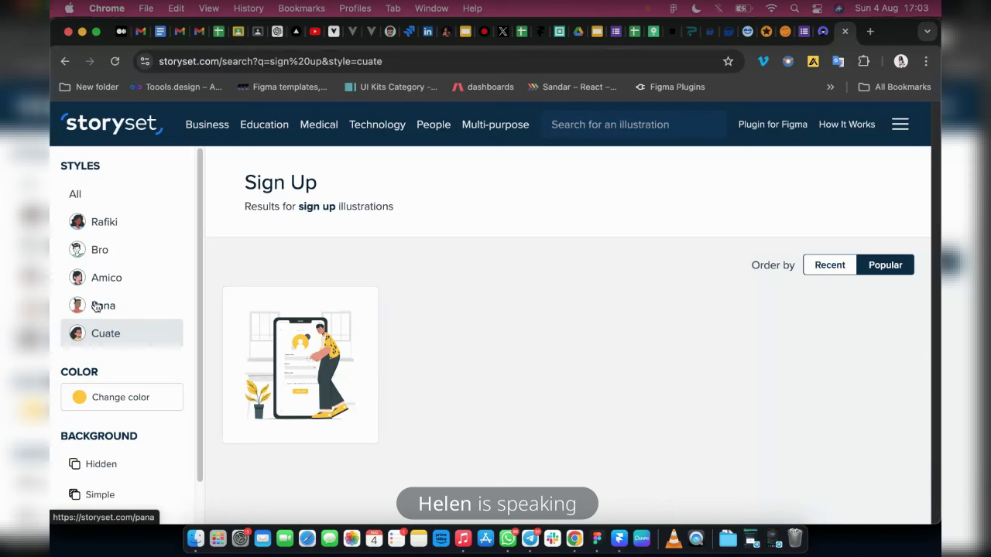
pyautogui.click(96, 306)
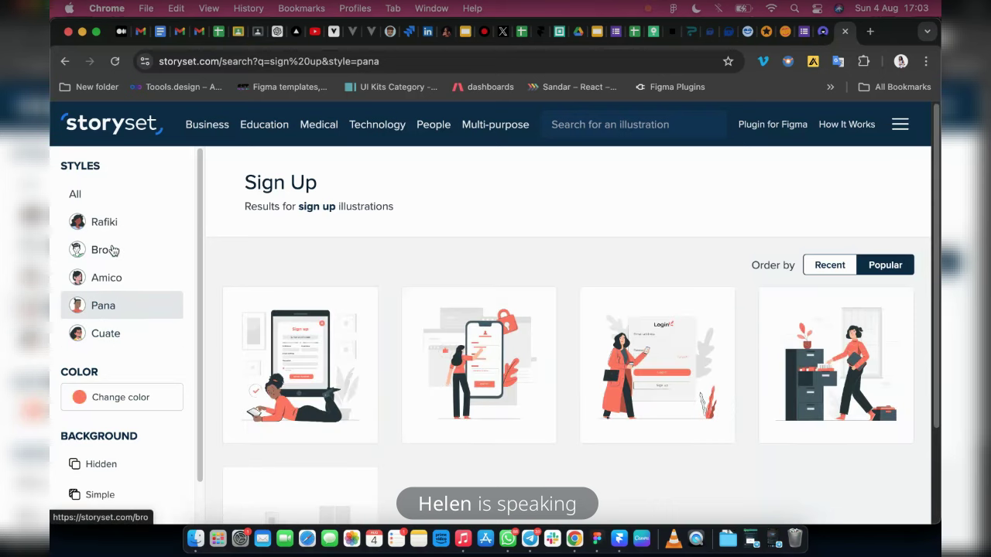
pyautogui.click(111, 233)
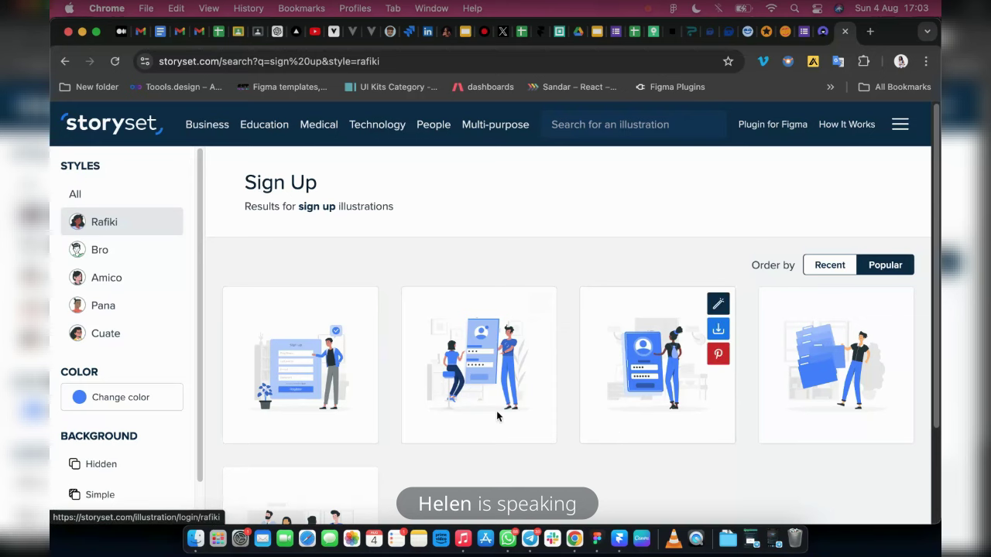
pyautogui.scroll(-2, 497, 416)
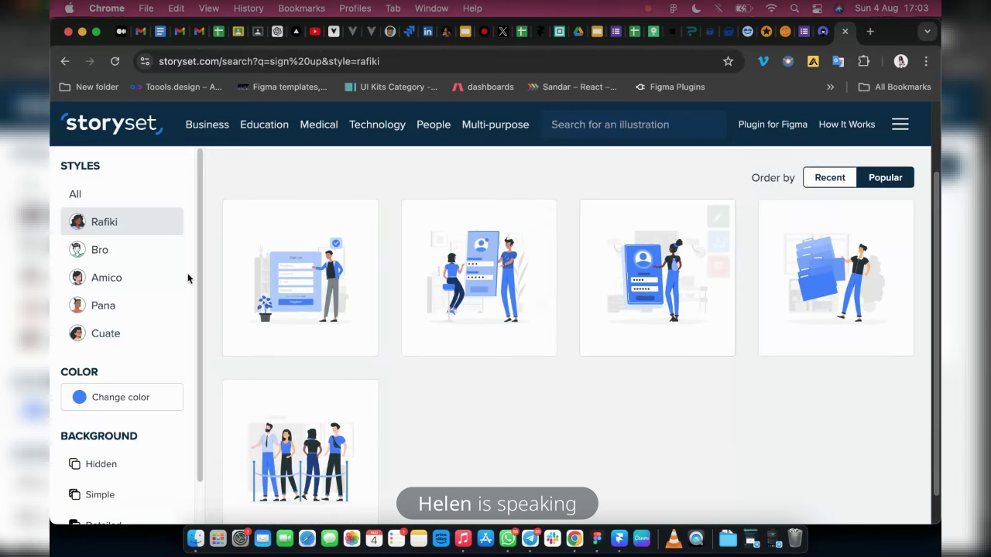
pyautogui.scroll(2, 186, 275)
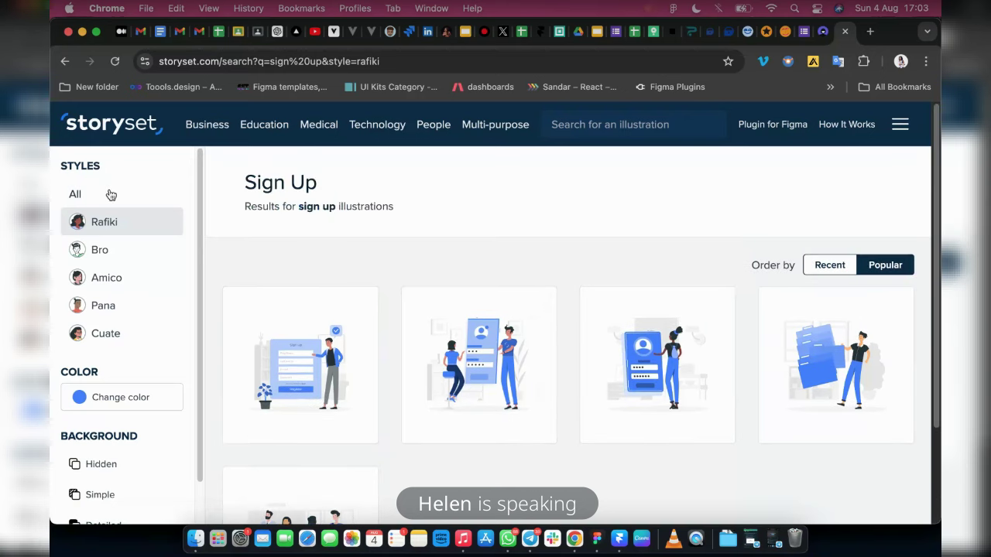
# - Open the Rafiki sign-up form illustration and view its color, background, layer and download options
pyautogui.click(316, 360)
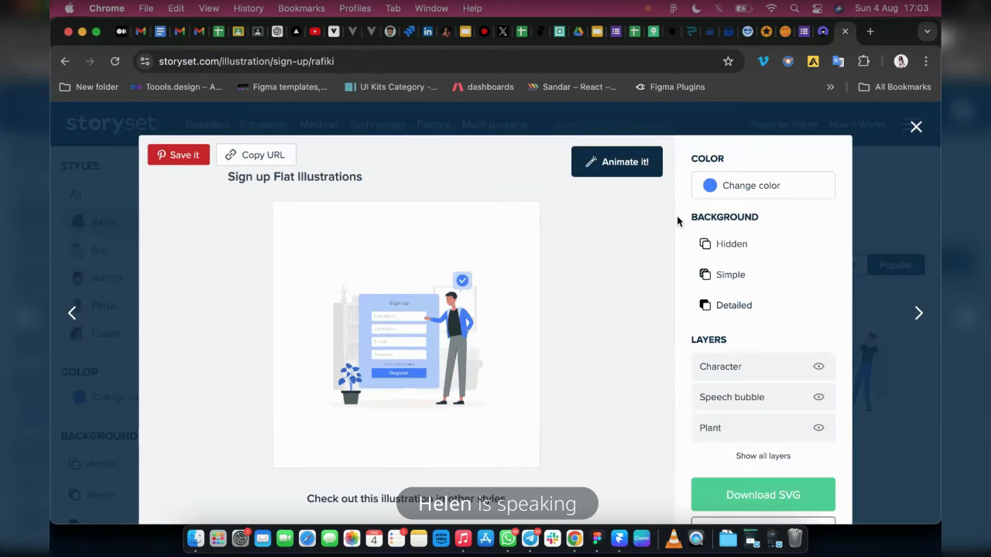
pyautogui.scroll(-2, 740, 420)
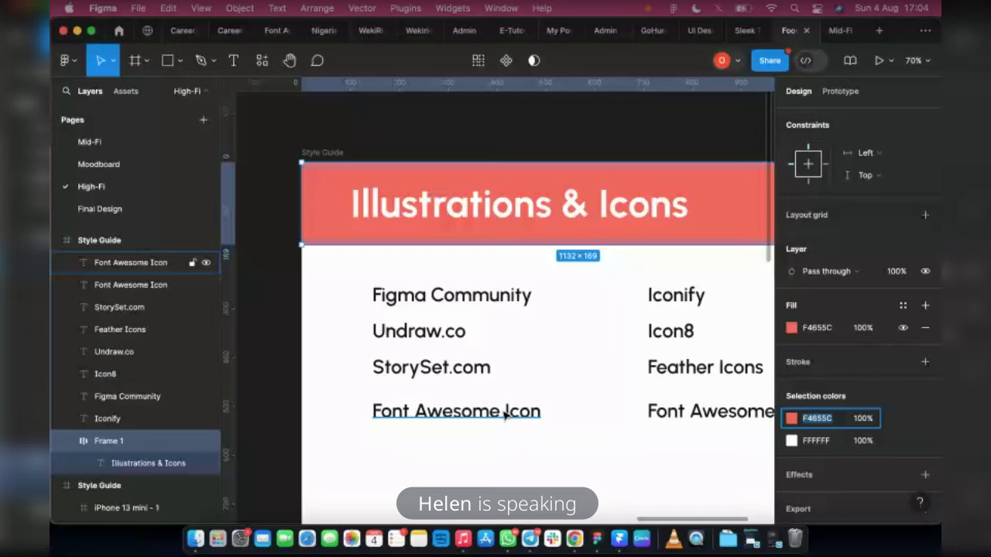
# - Switch back to Chrome, open the bookmarked flexiple.com site and copy its web address
pyautogui.press('super+Tab')
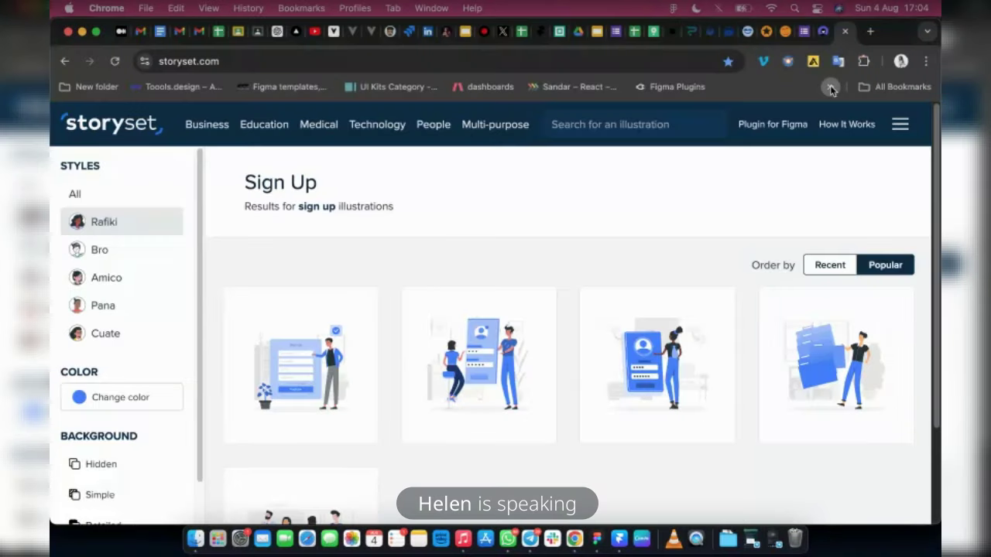
pyautogui.click(830, 87)
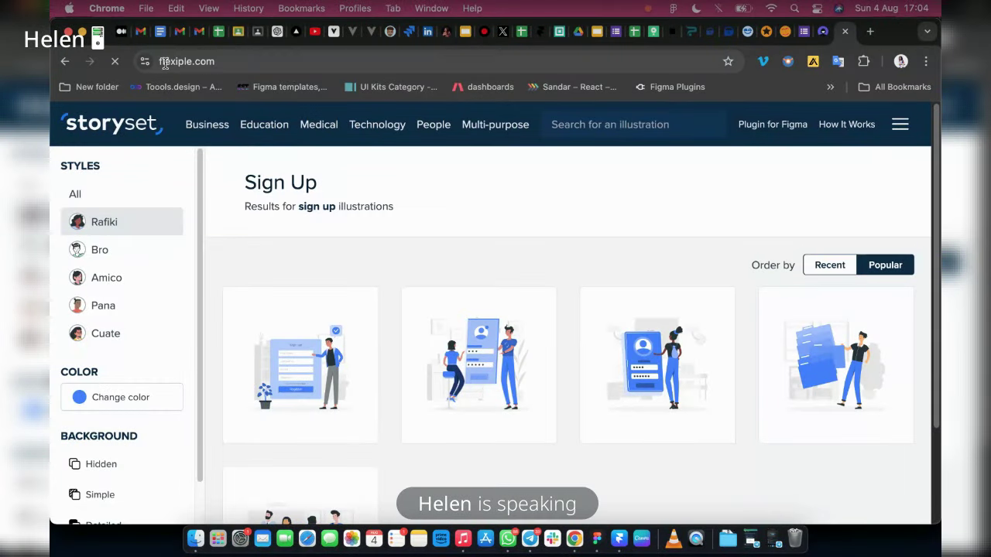
pyautogui.click(199, 61)
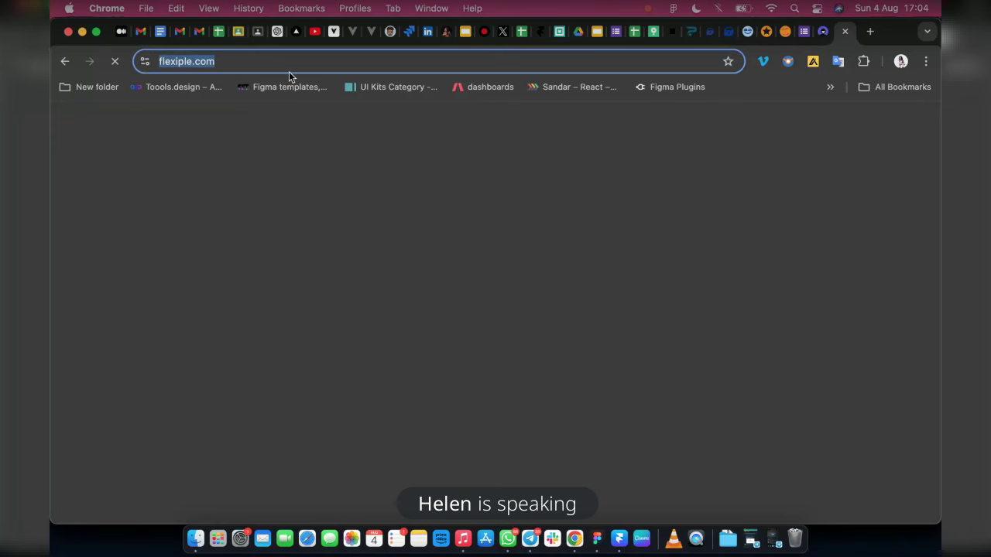
pyautogui.press('super+c')
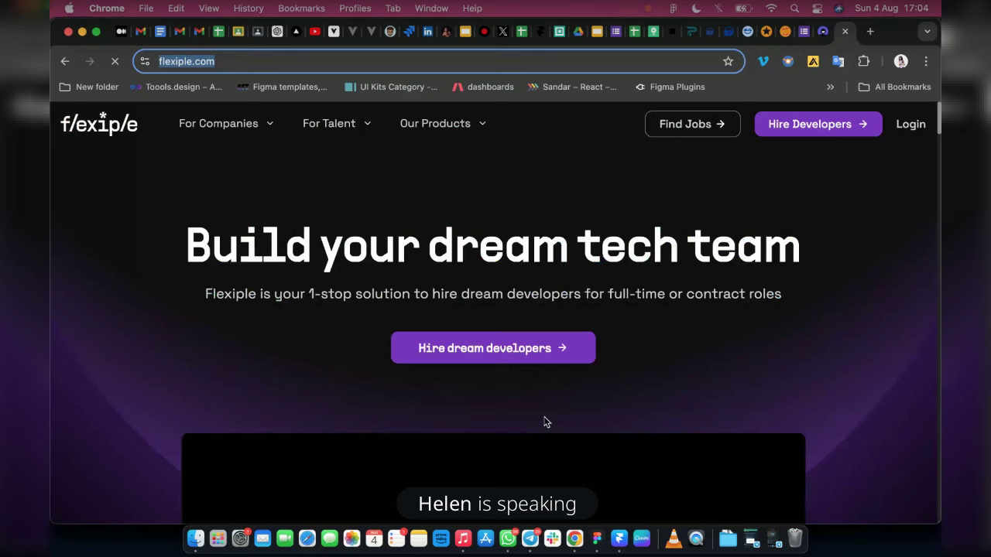
pyautogui.press('Right')
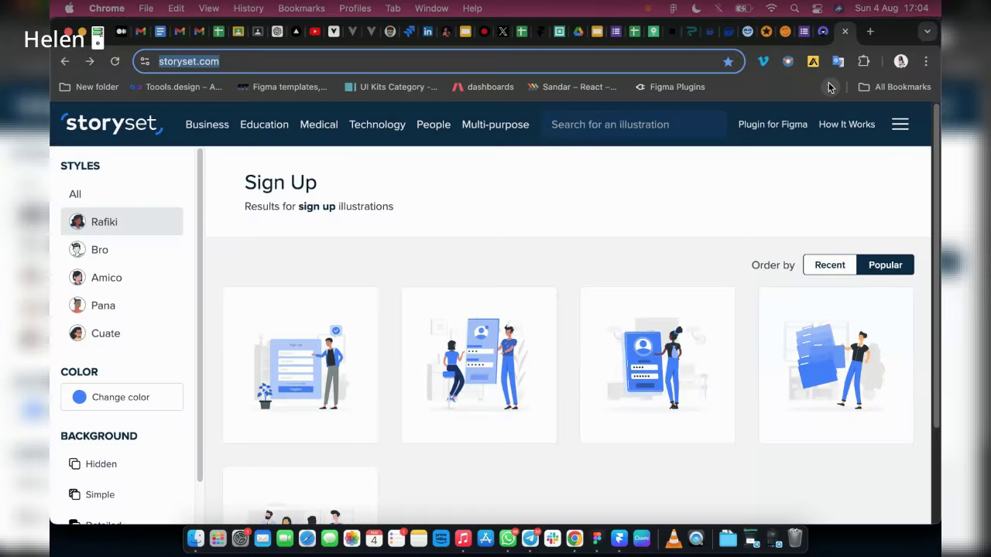
# - Search Google for "2d illustartions" in a new tab and browse the website and image results
pyautogui.click(829, 87)
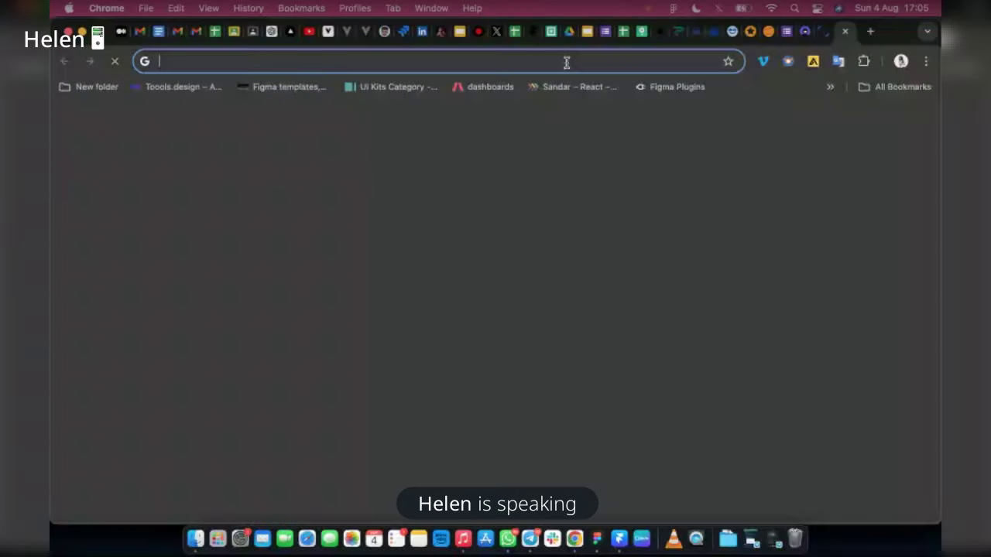
pyautogui.click(566, 63)
pyautogui.write('2 illustart')
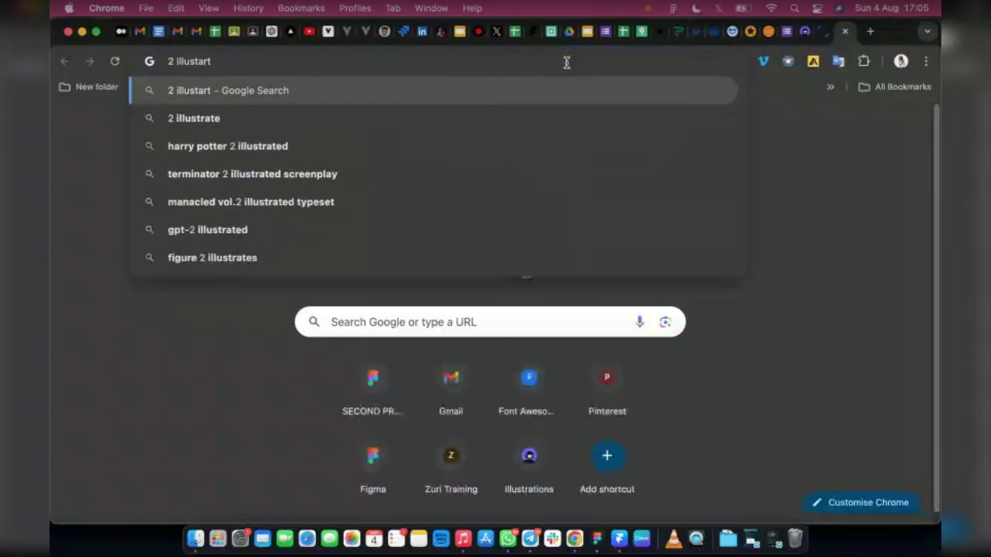
pyautogui.write('ions')
pyautogui.press('Return')
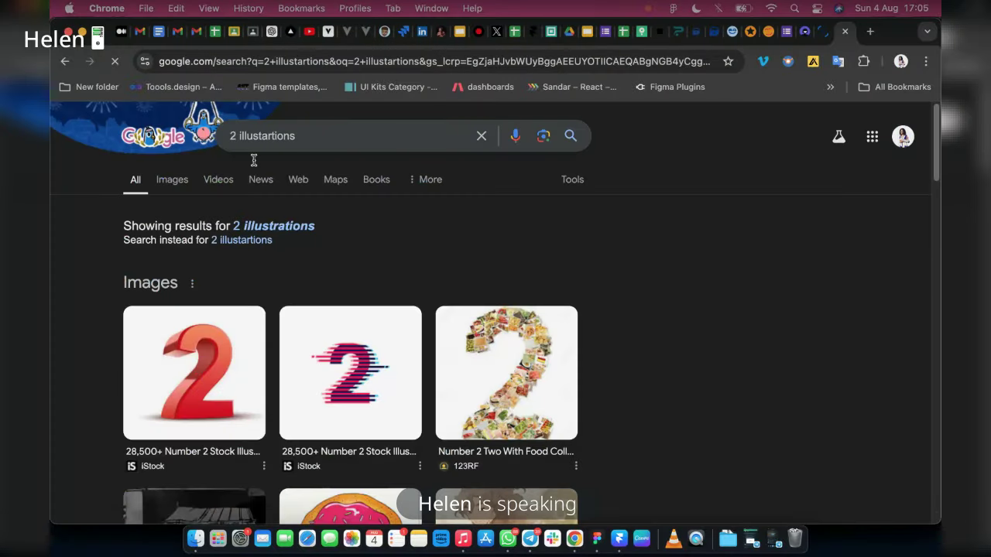
pyautogui.click(235, 136)
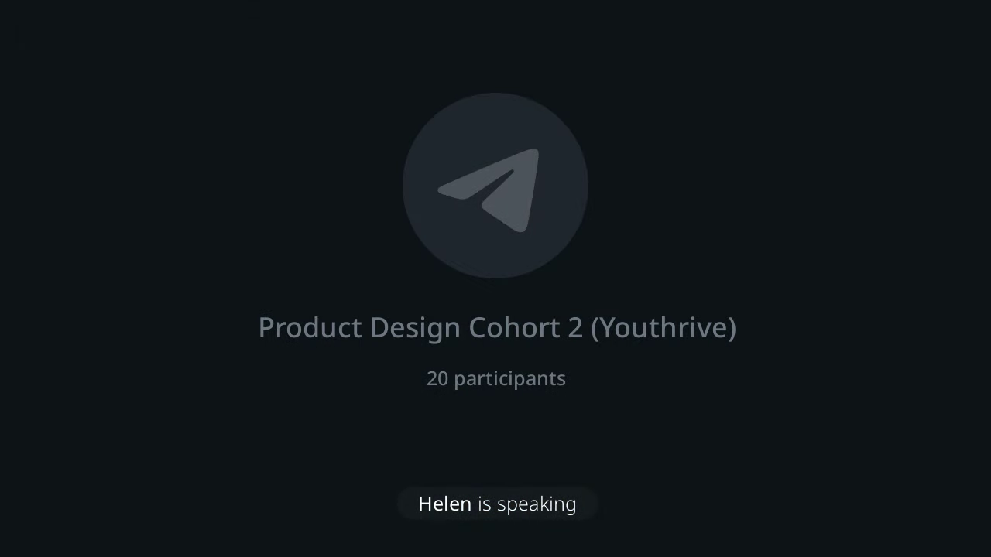
pyautogui.write('d illustartions')
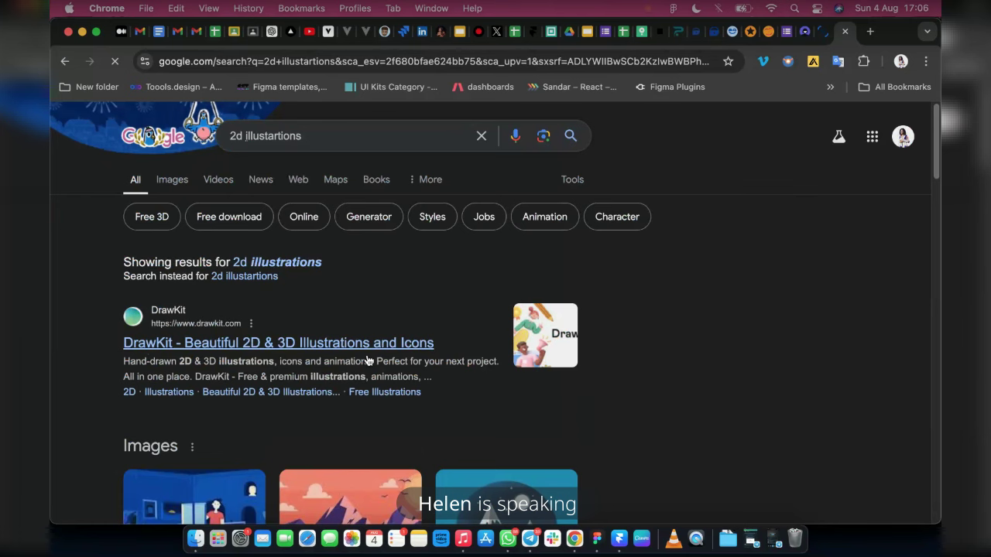
pyautogui.scroll(-2, 368, 361)
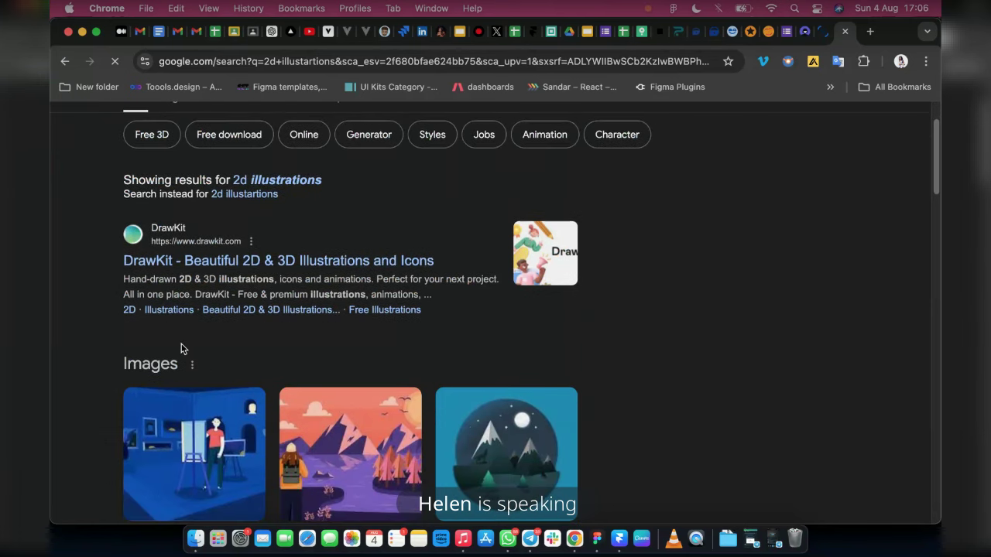
pyautogui.scroll(-6, 183, 348)
pyautogui.scroll(-1, 300, 240)
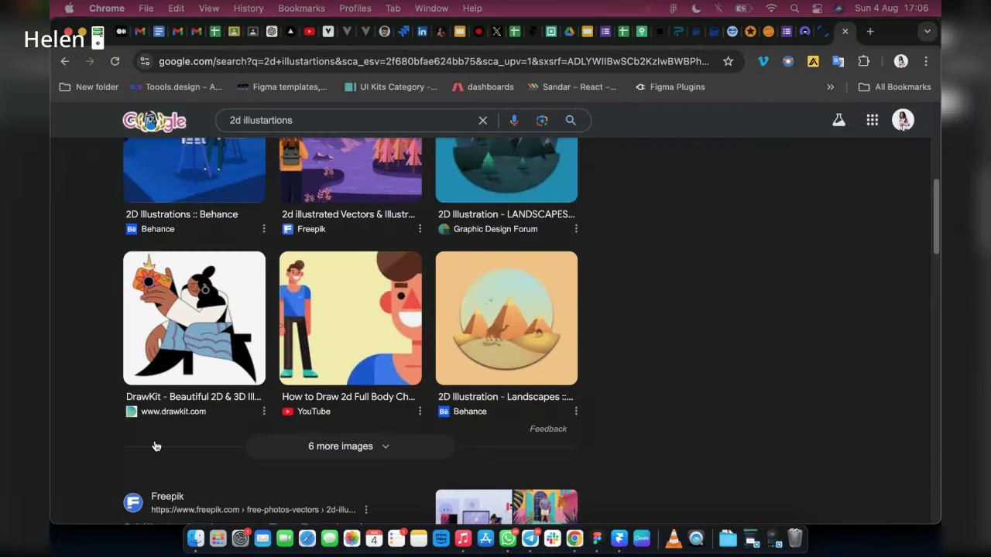
# - Look through the web search results for 2D illustration sources, down to the related searches and back
pyautogui.scroll(-3, 155, 446)
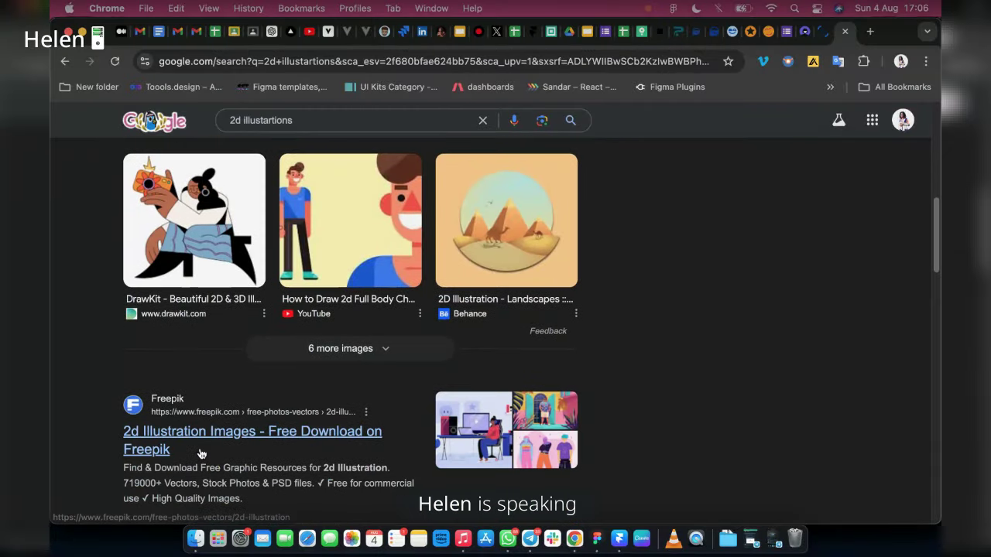
pyautogui.scroll(-5, 155, 372)
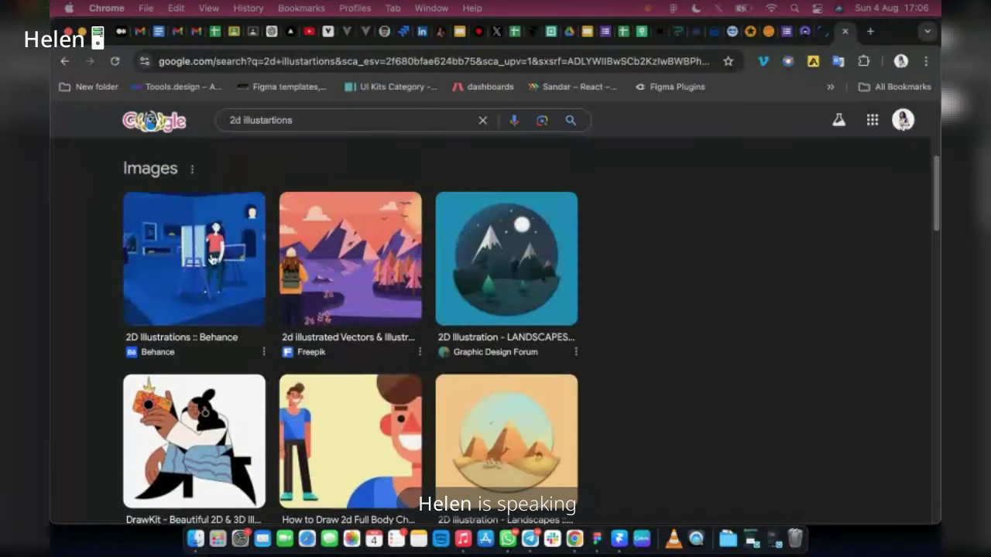
pyautogui.scroll(2, 195, 219)
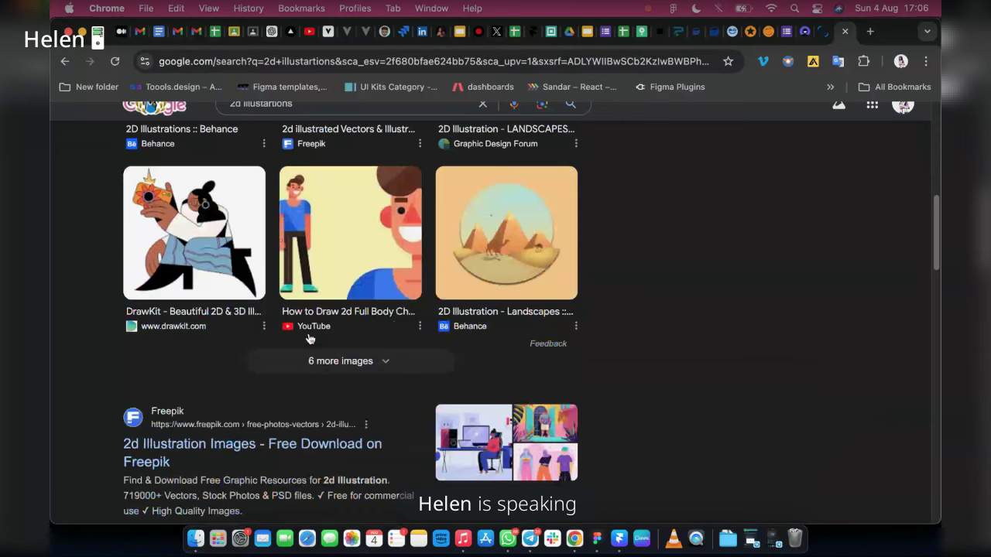
pyautogui.scroll(-5, 309, 339)
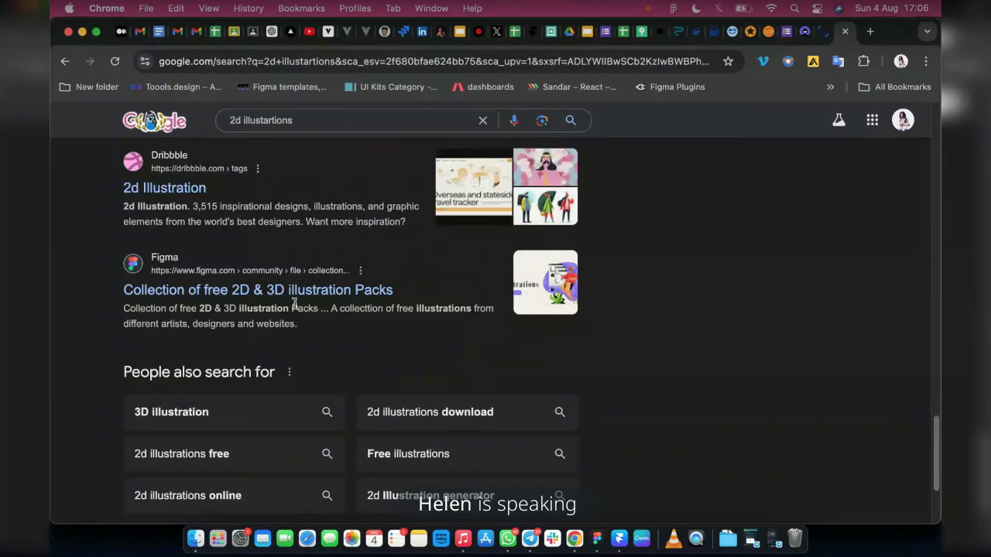
pyautogui.scroll(-3, 159, 345)
pyautogui.scroll(10, 227, 328)
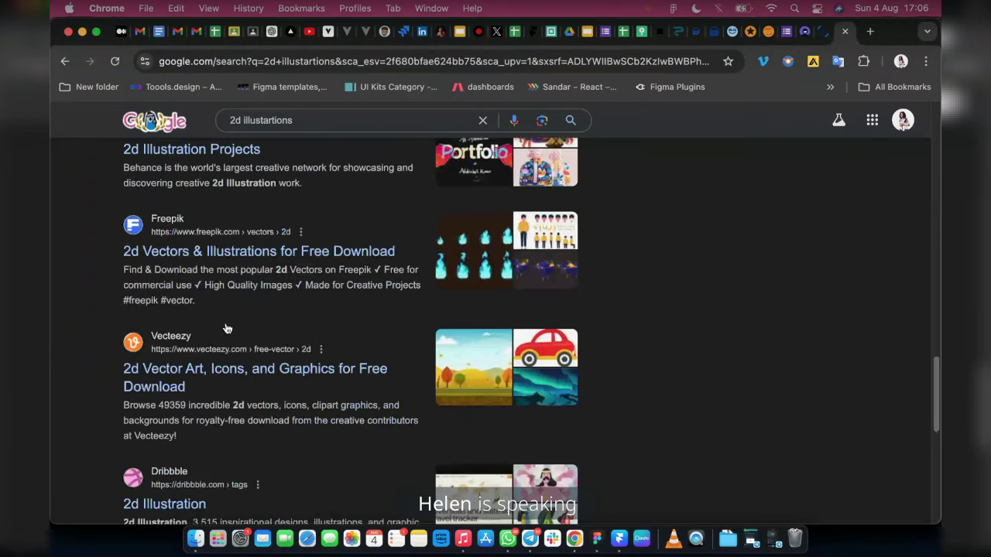
pyautogui.scroll(8, 227, 328)
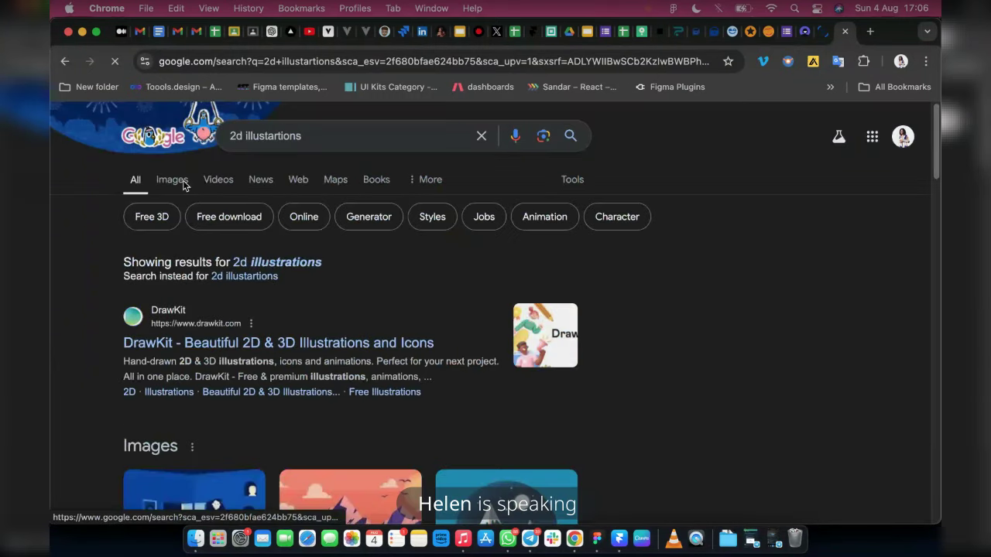
# - Switch to the image results for 2d illustrations and browse the different character, landscape and object styles
pyautogui.click(173, 180)
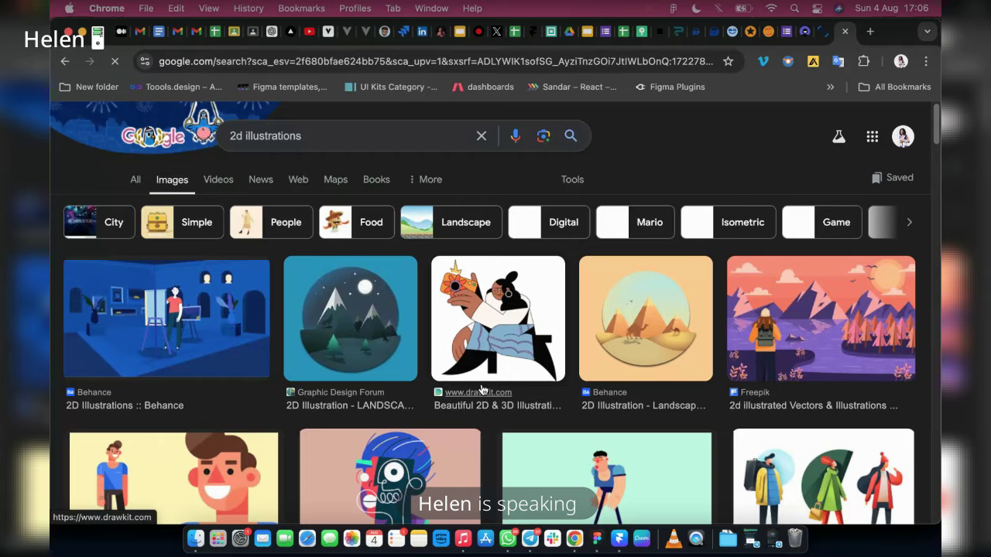
pyautogui.scroll(-3, 482, 389)
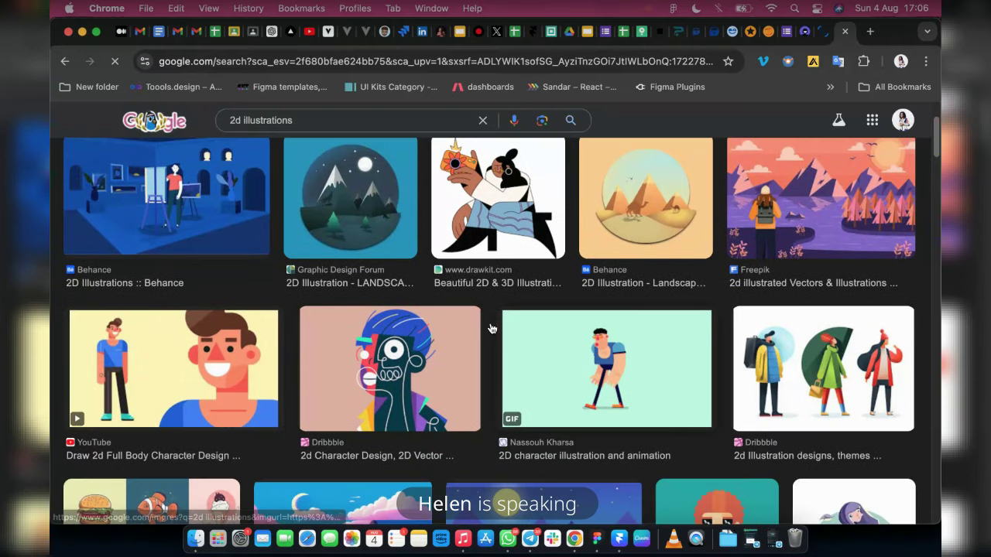
pyautogui.scroll(-1, 491, 329)
pyautogui.scroll(-2, 795, 440)
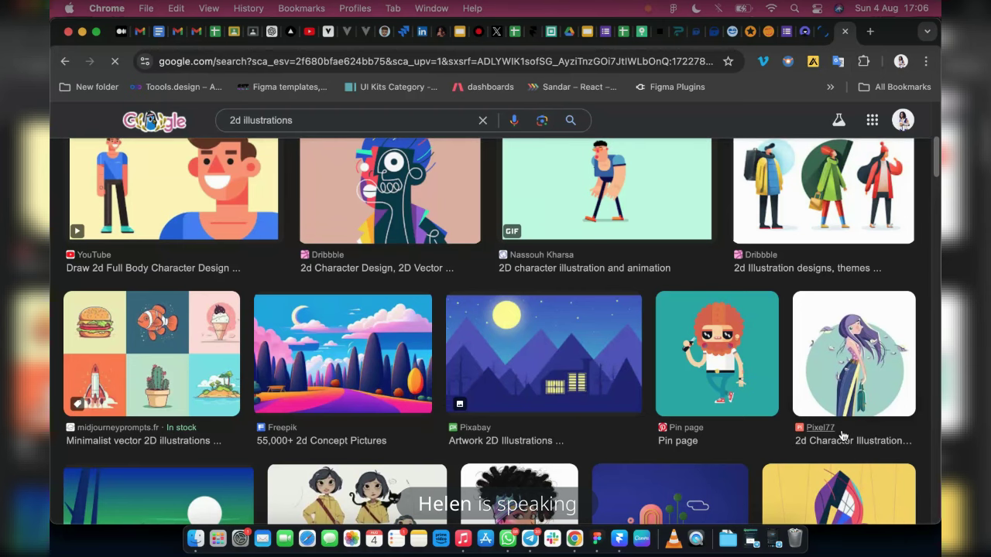
pyautogui.scroll(-2, 287, 391)
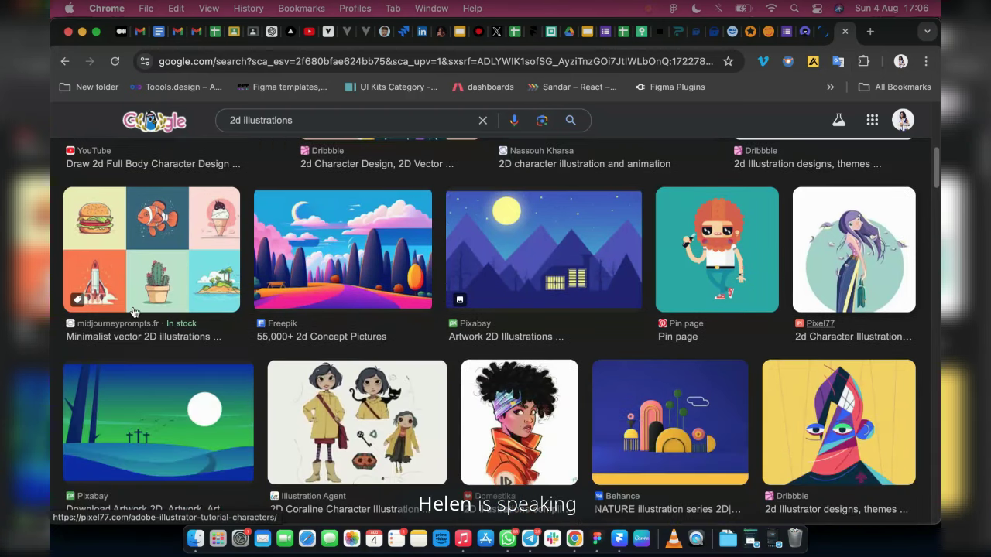
pyautogui.scroll(-1, 226, 316)
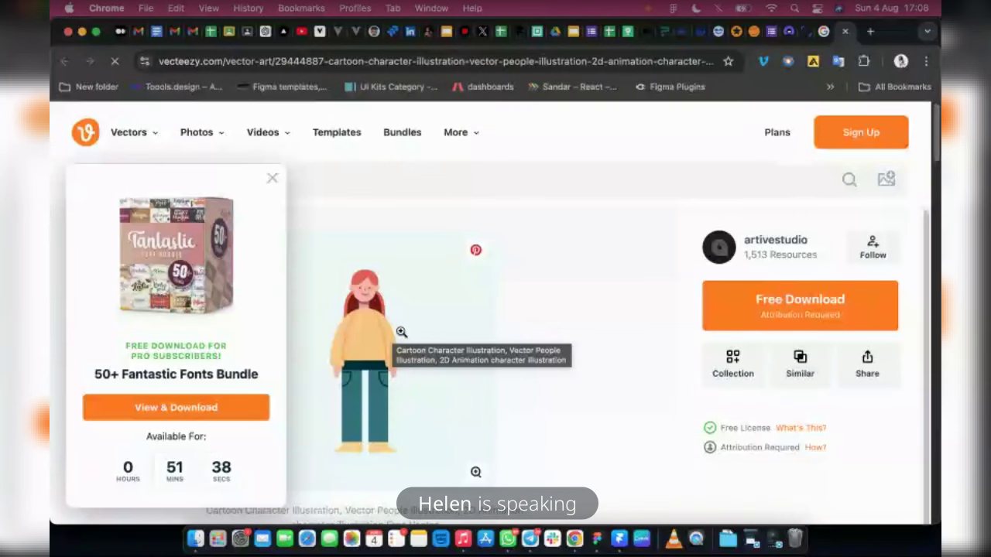
# - Switch to Figma and replace the copied "Font Awesome Icon" text below StorySet.com with "Vectors"
pyautogui.moveTo(152, 141)
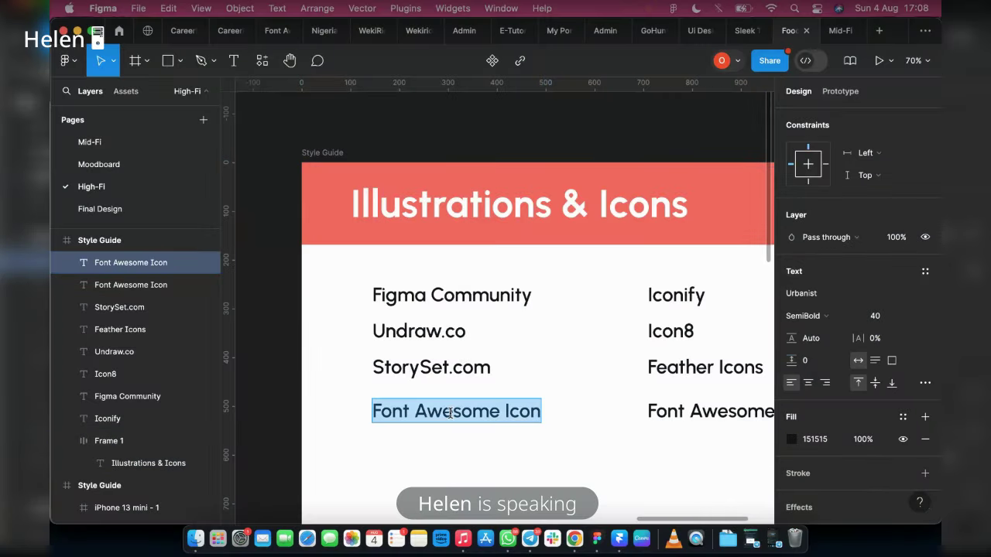
pyautogui.write('Vec')
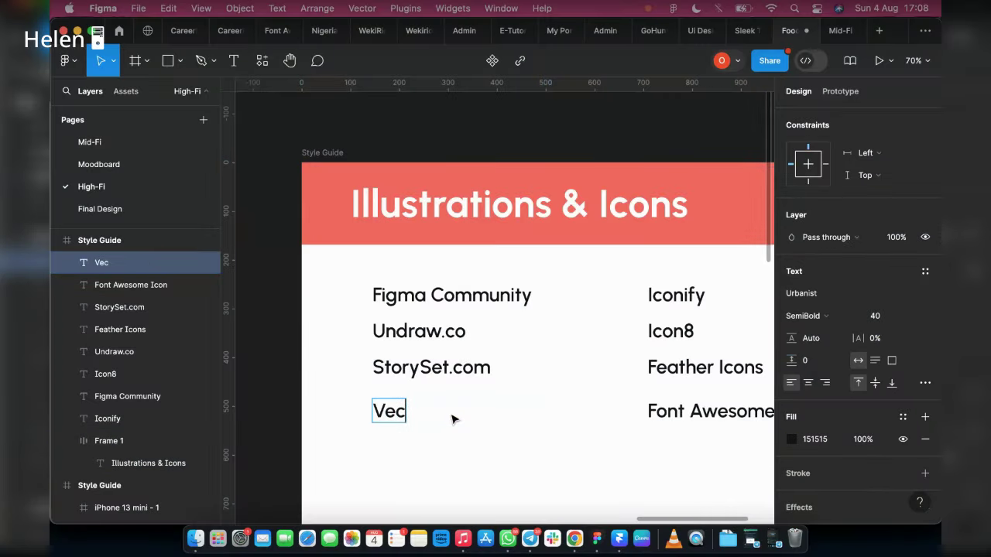
pyautogui.write('tors')
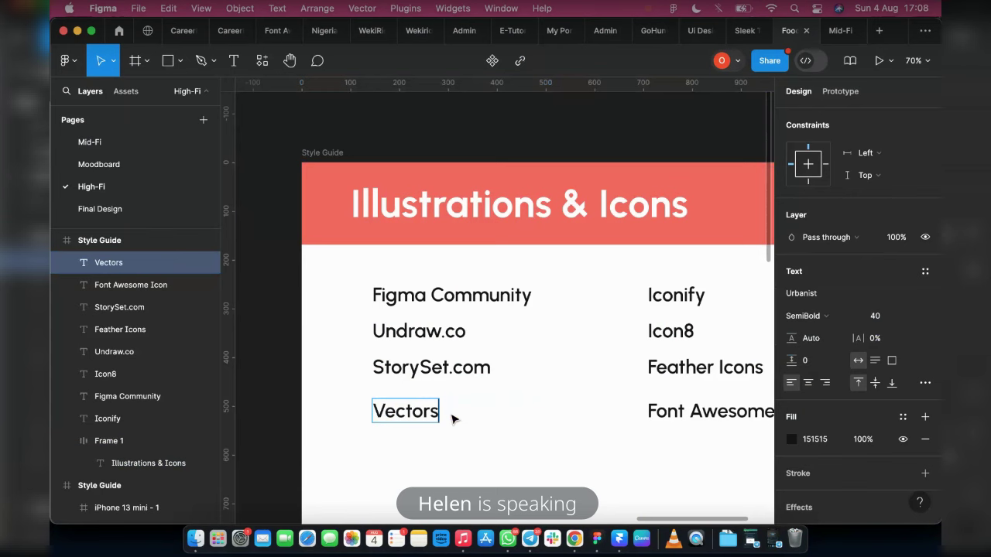
pyautogui.press('Escape')
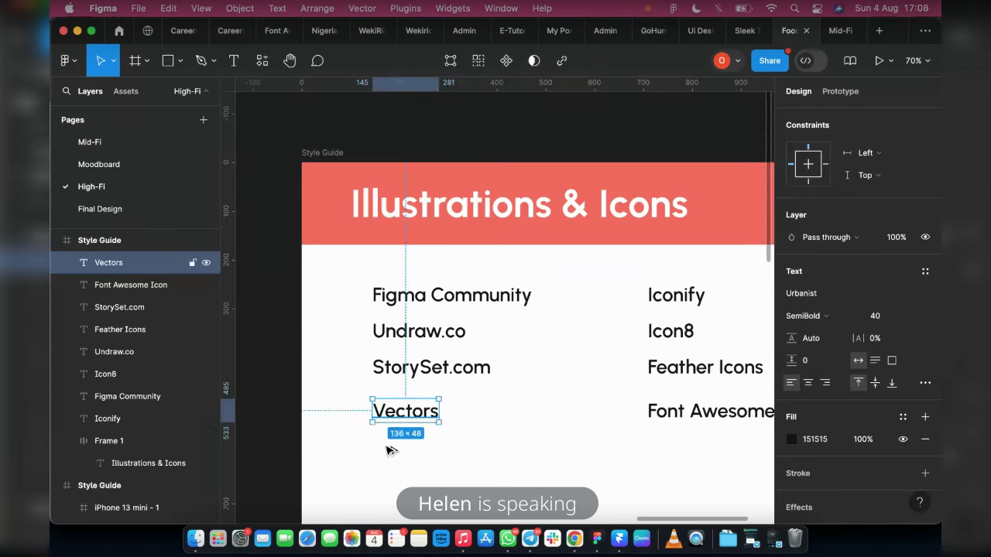
# - Duplicate the "Vectors" text, place the copy directly below it at Y 559 and change its text to "google"
pyautogui.press('super+d')
pyautogui.hotkey('shift', 'Down')
pyautogui.hotkey('shift', 'Down')
pyautogui.hotkey('shift', 'Down')
pyautogui.hotkey('shift', 'Down')
pyautogui.hotkey('shift', 'Down')
pyautogui.hotkey('shift', 'Down')
pyautogui.hotkey('shift', 'Down')
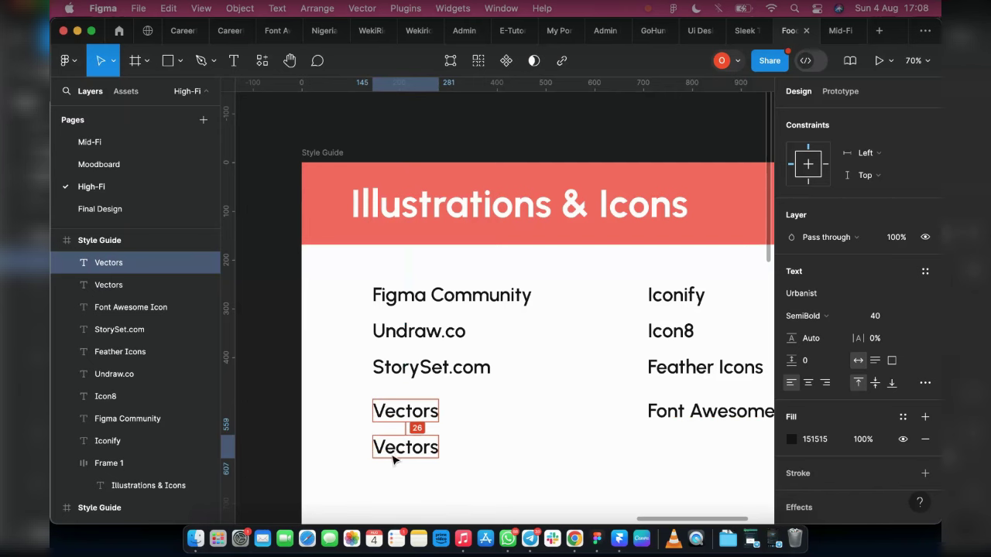
pyautogui.doubleClick(391, 449)
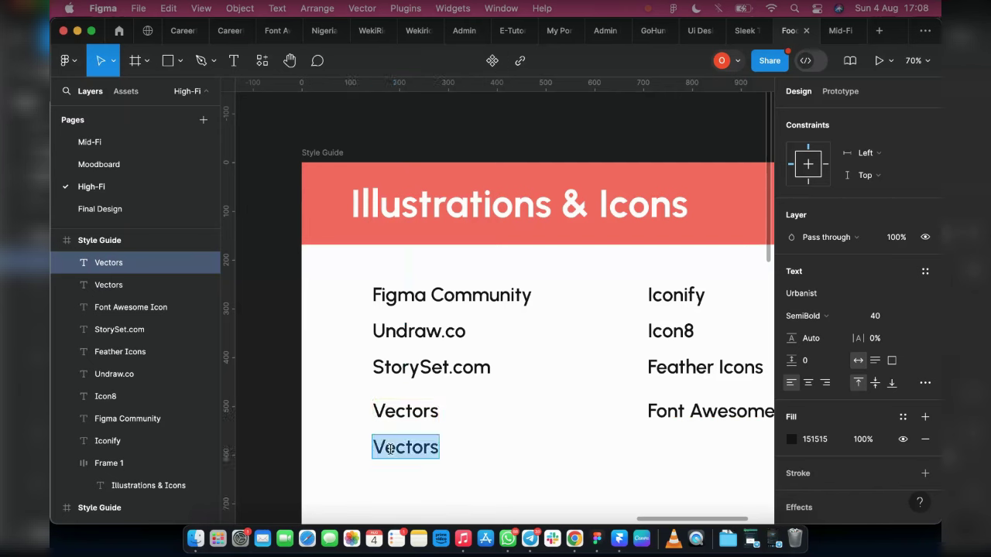
pyautogui.write('g')
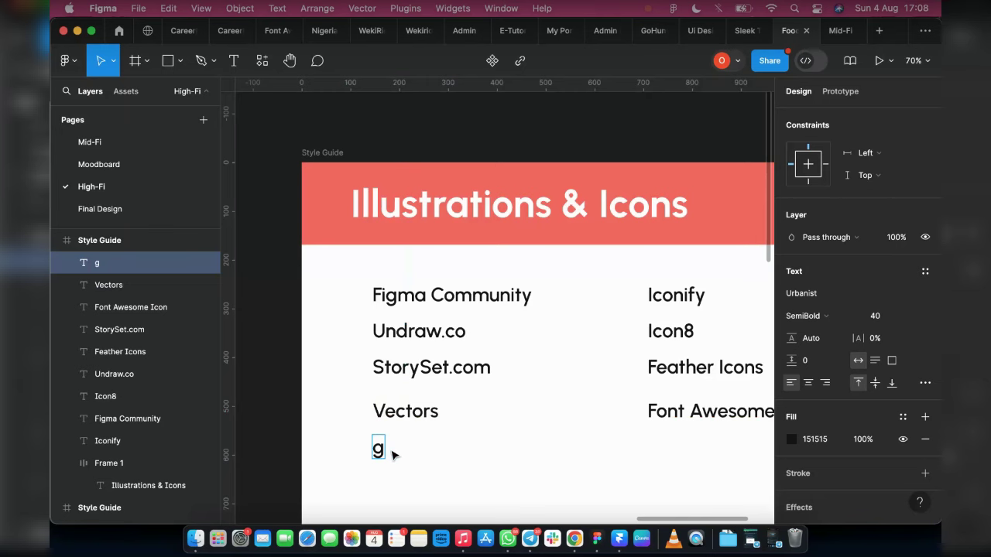
pyautogui.write('oogl')
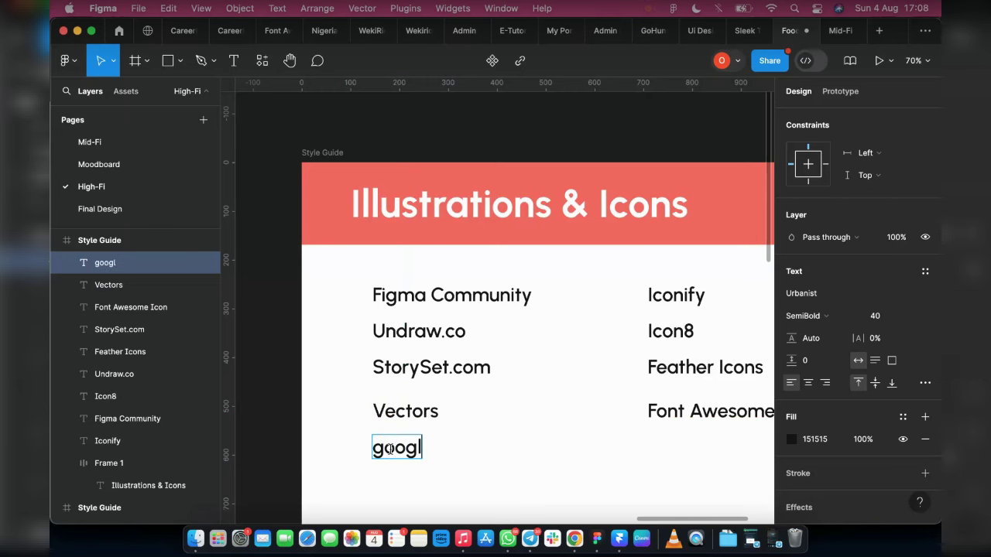
pyautogui.write('e')
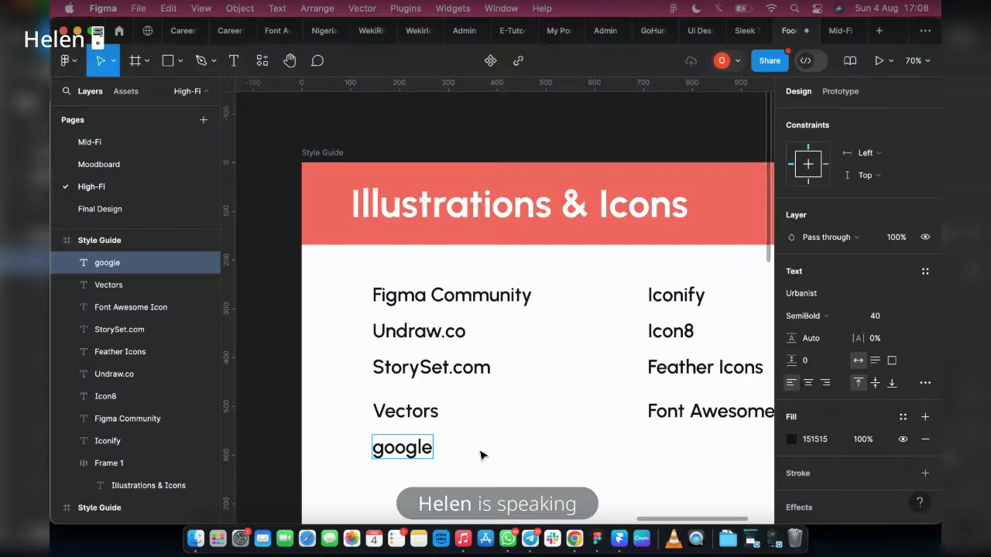
pyautogui.press('Escape')
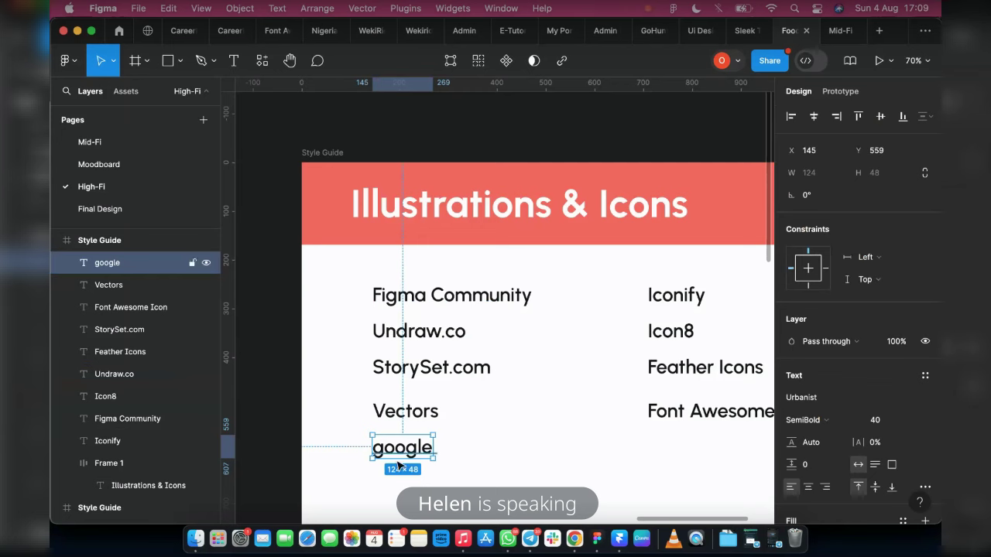
# - Place a copy of the "google" text below it at Y 649 and change its text to "Drawkit"
pyautogui.moveTo(401, 457); pyautogui.dragTo(406, 492)
pyautogui.doubleClick(405, 491)
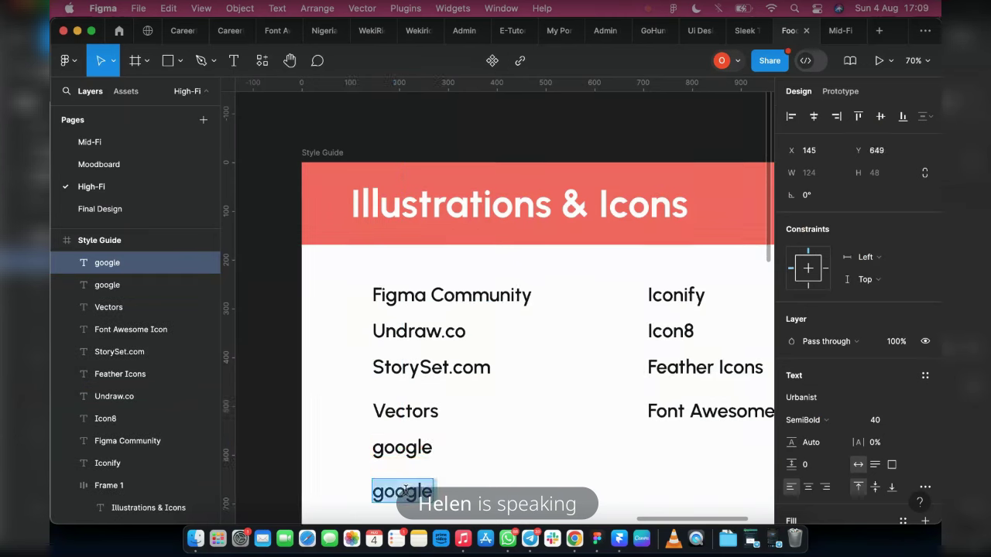
pyautogui.write('Dr')
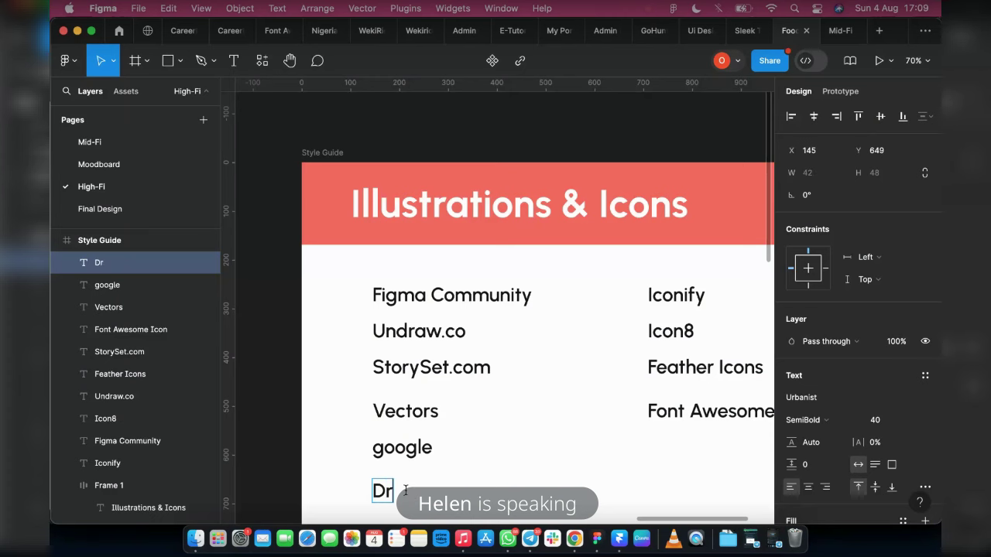
pyautogui.write('awk')
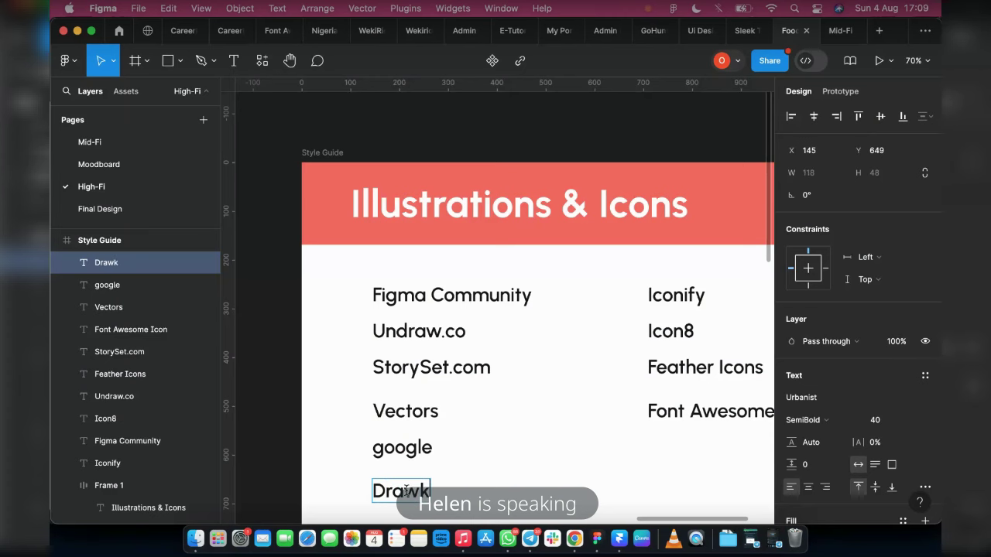
pyautogui.write('it')
pyautogui.scroll(-3, 565, 464)
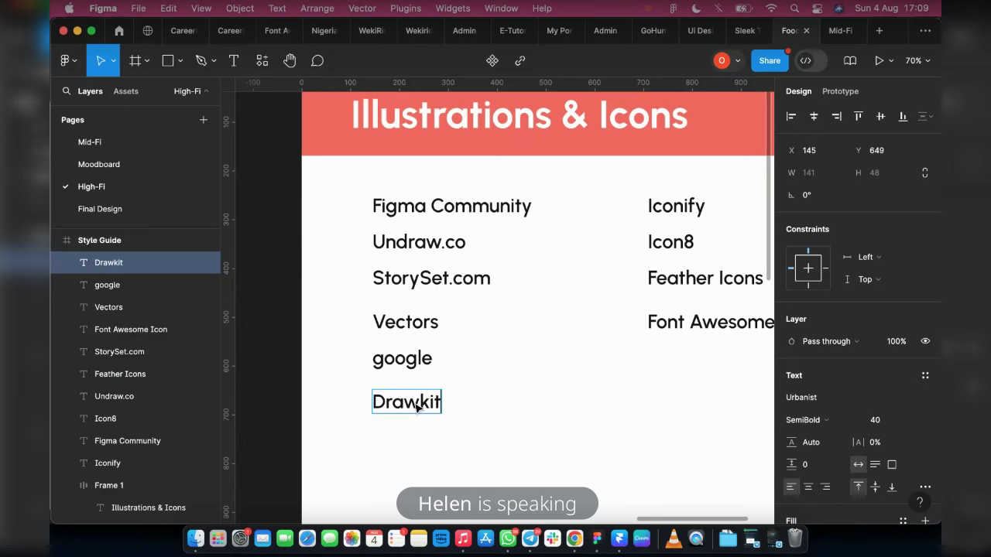
pyautogui.press('Escape')
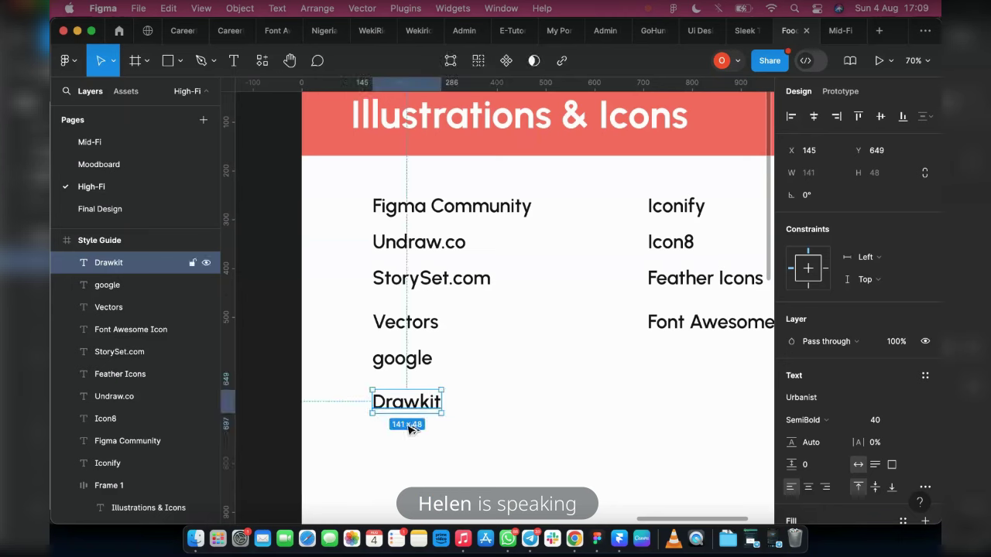
# - Place a copy of the "Drawkit" text below it at about Y 739 and change its text to "Blush"
pyautogui.moveTo(410, 436); pyautogui.dragTo(417, 445)
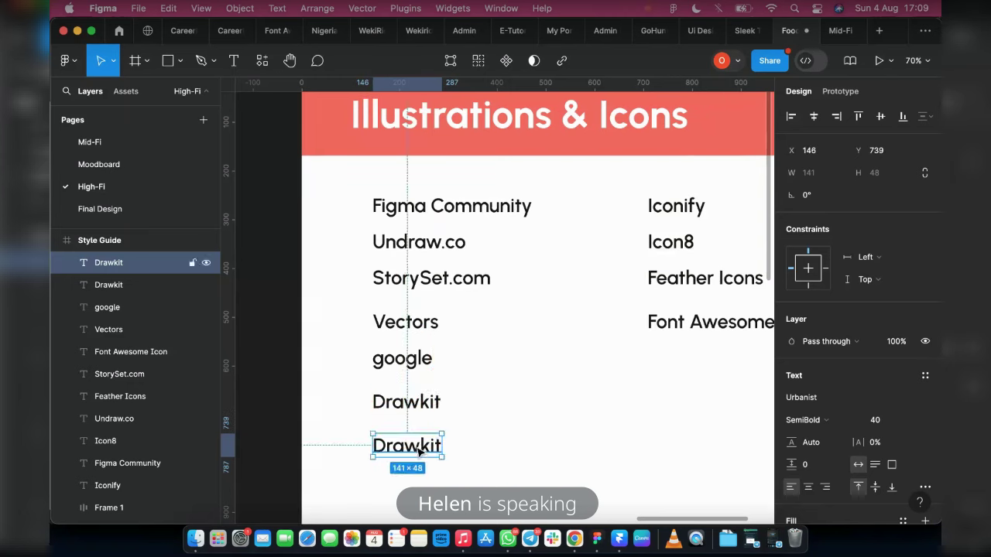
pyautogui.doubleClick(417, 445)
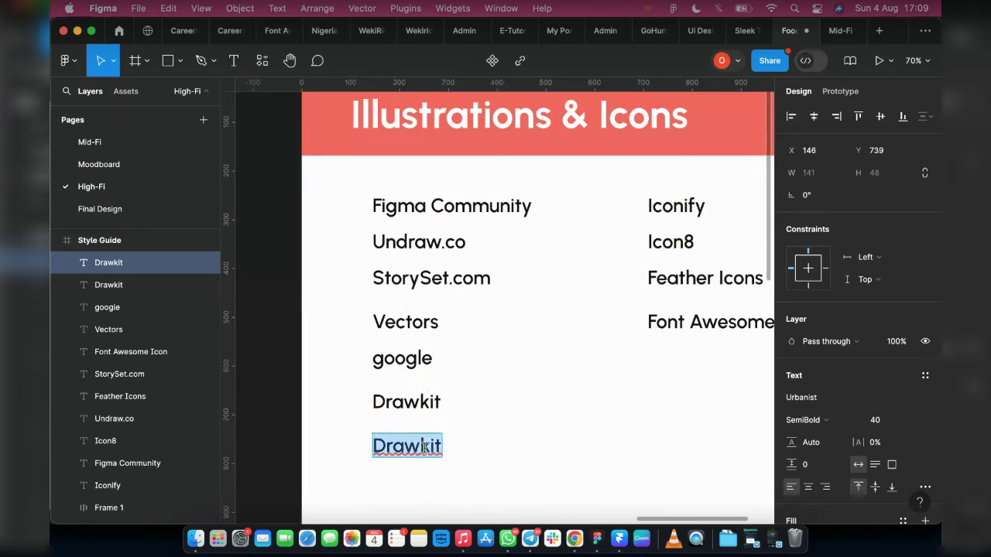
pyautogui.write('B')
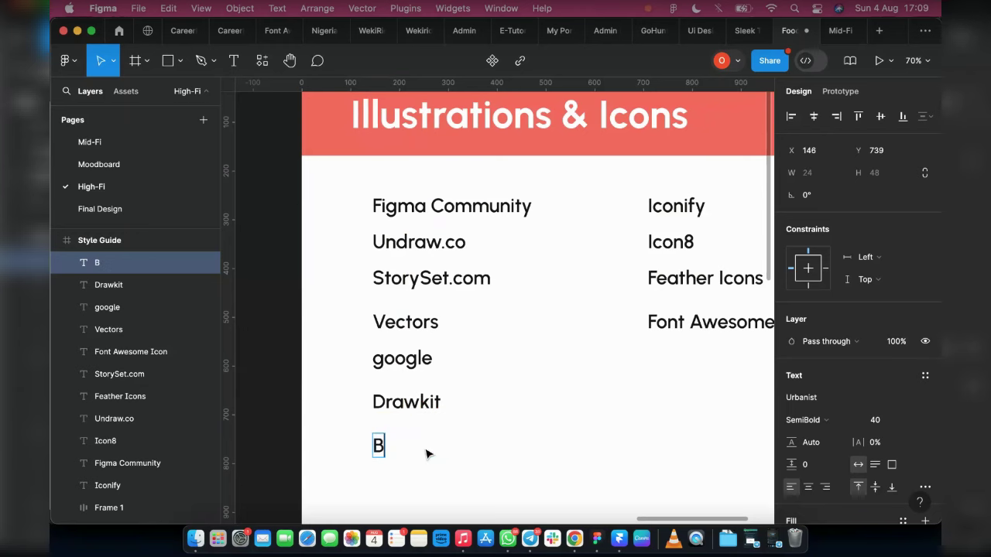
pyautogui.write('lusg')
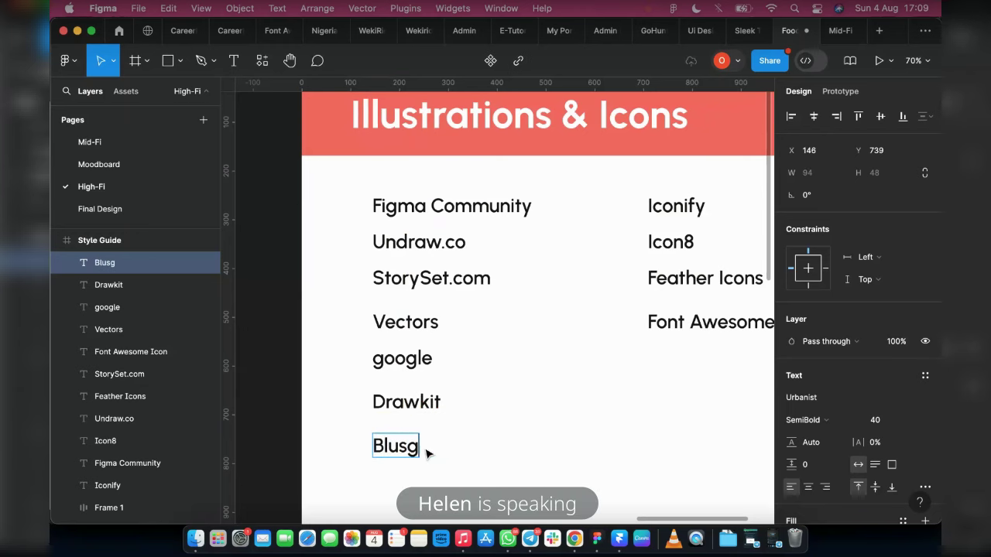
pyautogui.press('BackSpace')
pyautogui.write('h')
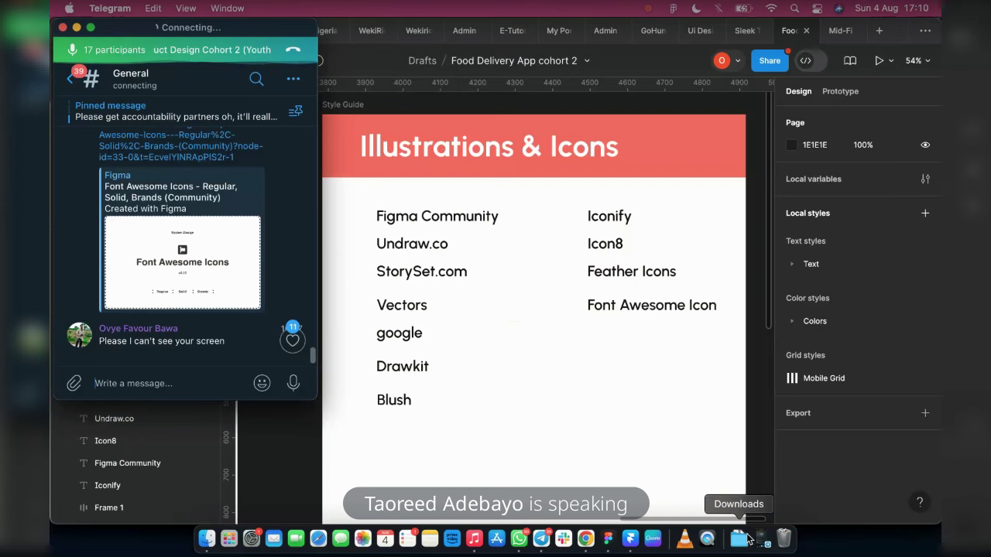
# - Minimize the Telegram chat window and return to the Illustrations & Icons frame in Figma
pyautogui.click(76, 27)
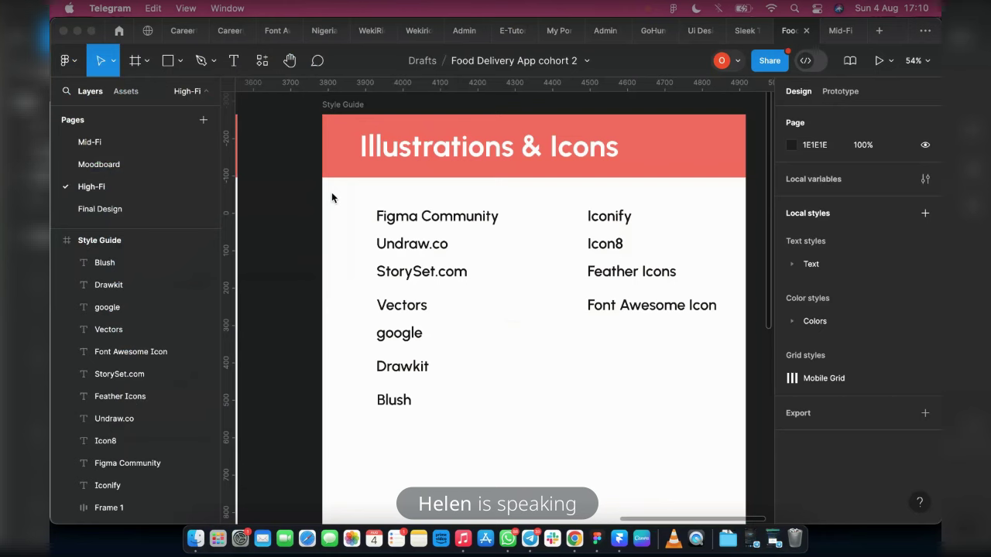
pyautogui.click(448, 471)
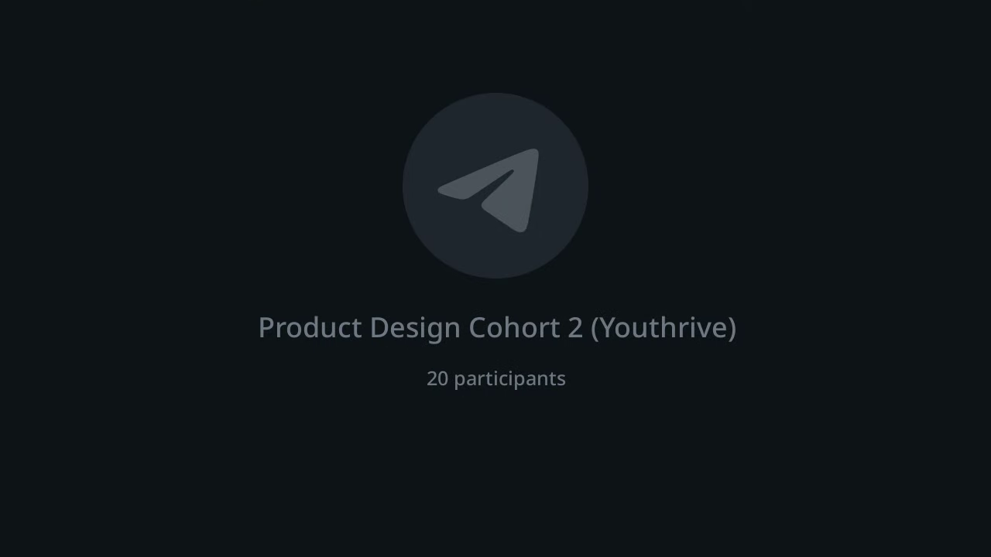
pyautogui.scroll(-3, 418, 277)
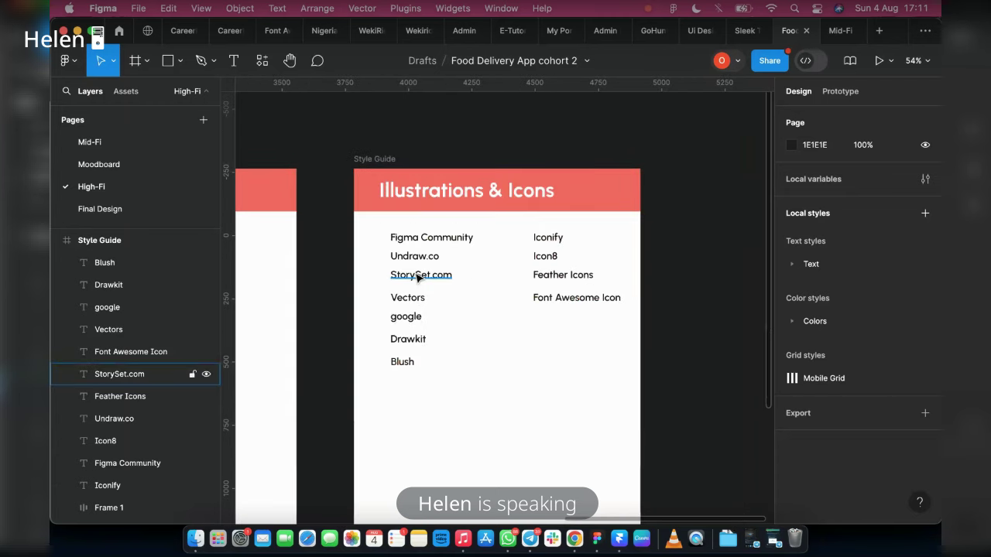
pyautogui.hscroll(5, 418, 277)
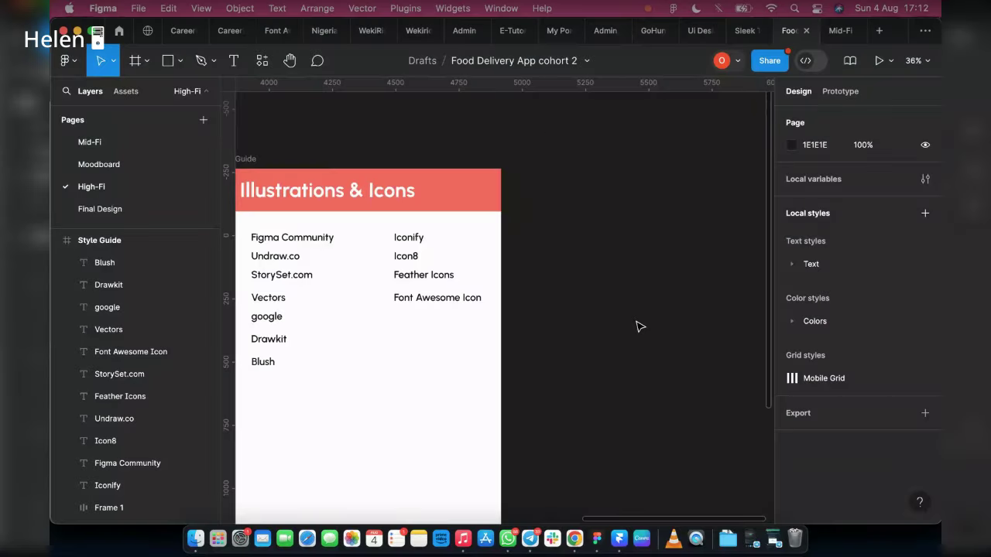
# - Duplicate the Illustrations & Icons frame beside the original and change the copy's heading to "Buttons"
pyautogui.click(353, 351)
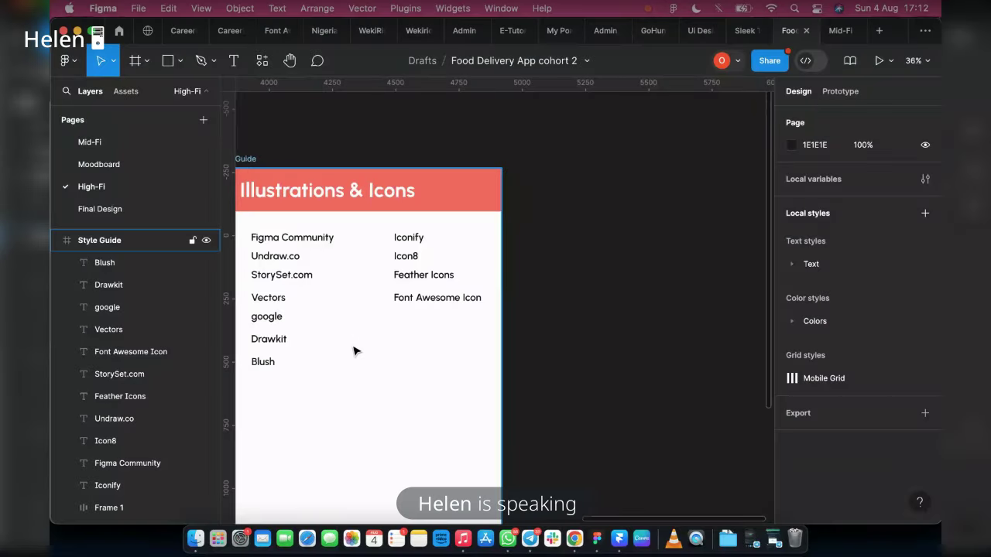
pyautogui.click(353, 352)
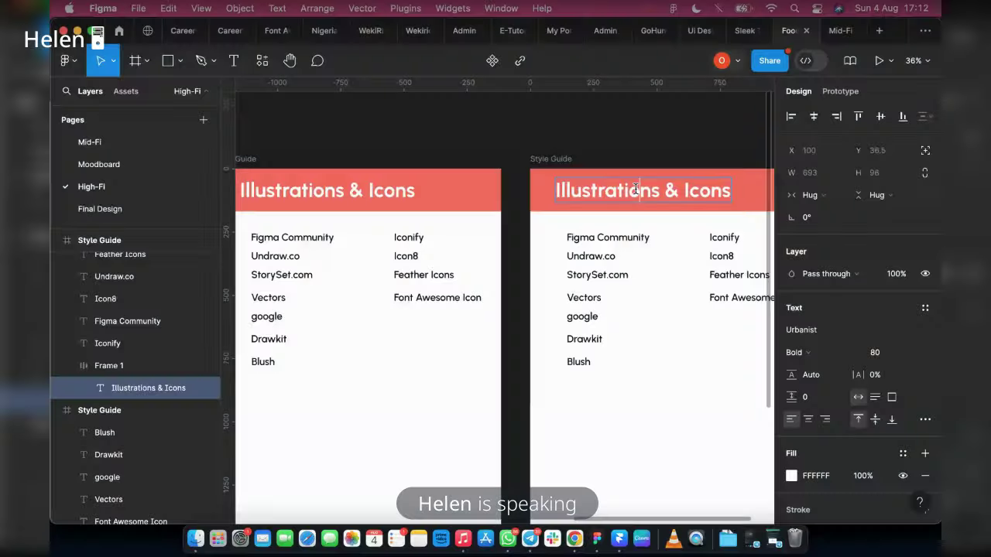
pyautogui.doubleClick(638, 190)
pyautogui.press('super+a')
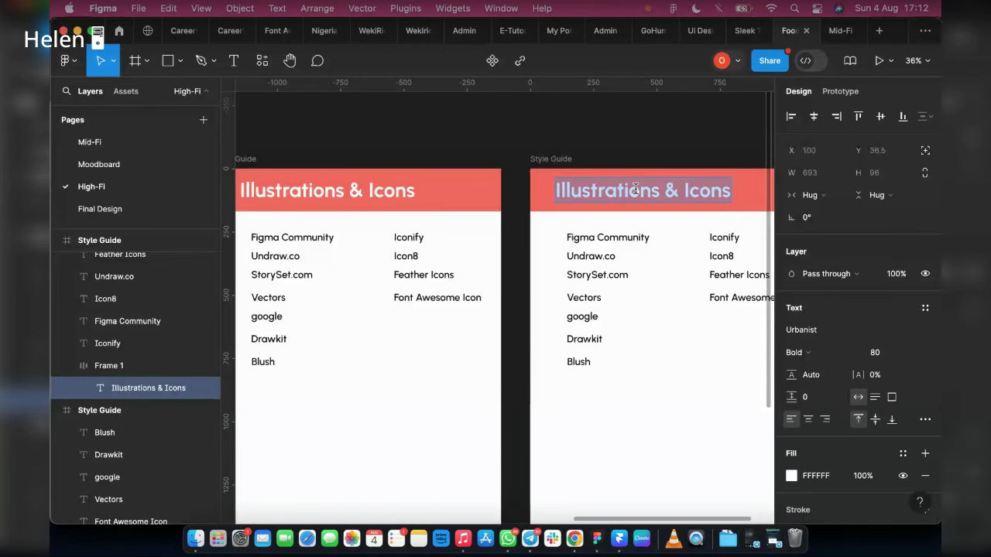
pyautogui.write('B')
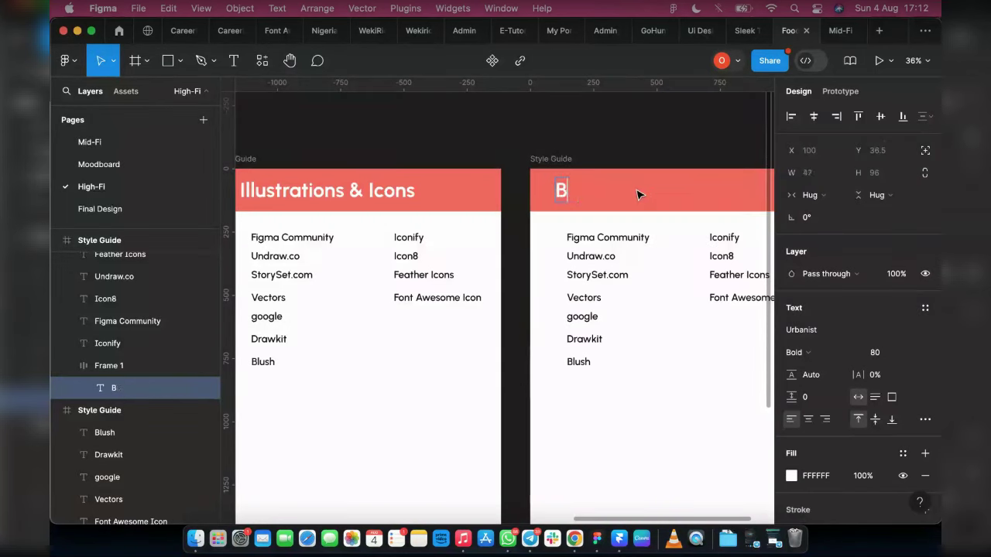
pyautogui.write('uttons')
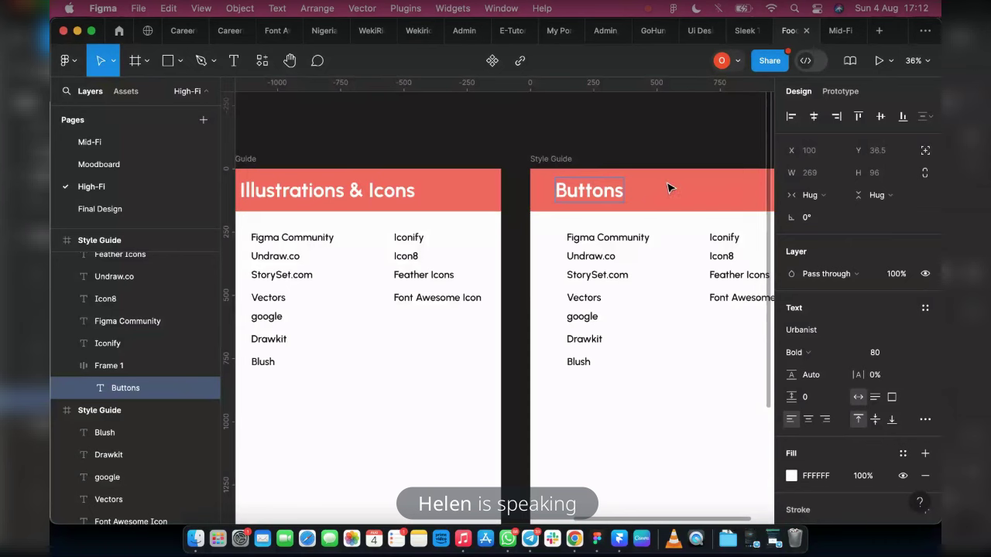
pyautogui.press('Escape')
# - Delete all the resource names in the Buttons frame except the "Figma Community" text
pyautogui.click(604, 389)
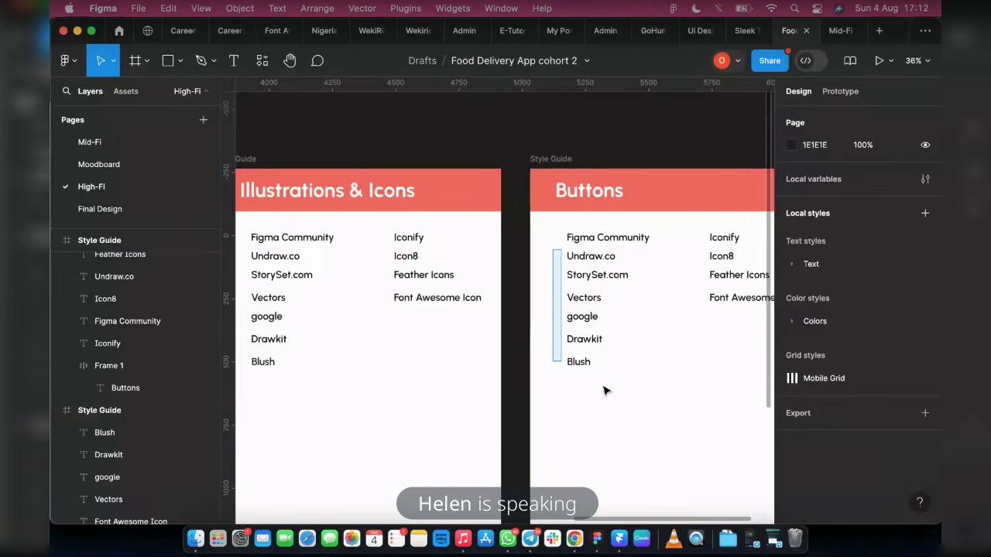
pyautogui.moveTo(553, 250); pyautogui.dragTo(606, 390)
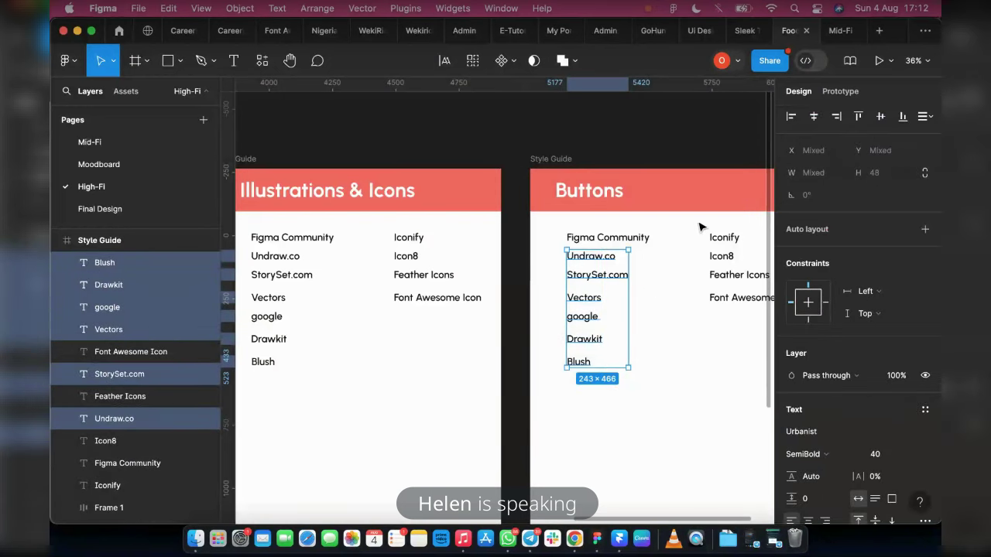
pyautogui.press('Delete')
pyautogui.moveTo(734, 338); pyautogui.dragTo(735, 341)
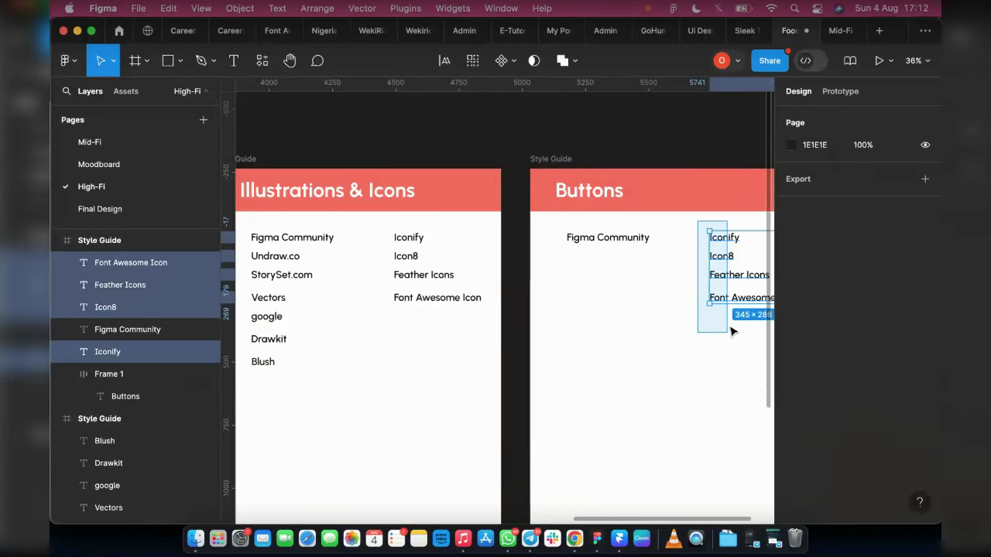
pyautogui.press('Delete')
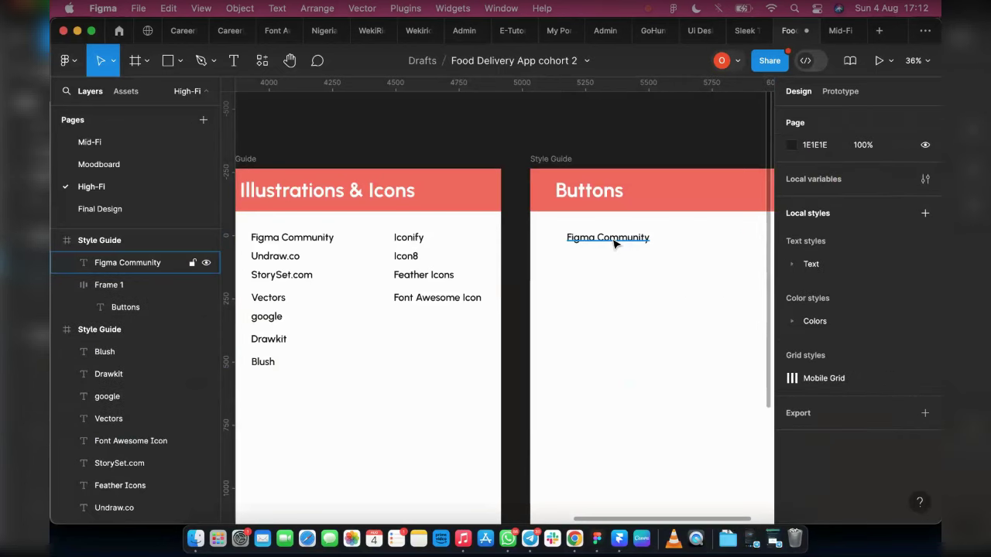
# - Change the "Figma Community" text in the Buttons frame to "Button A"
pyautogui.click(614, 241)
pyautogui.scroll(5, 613, 240)
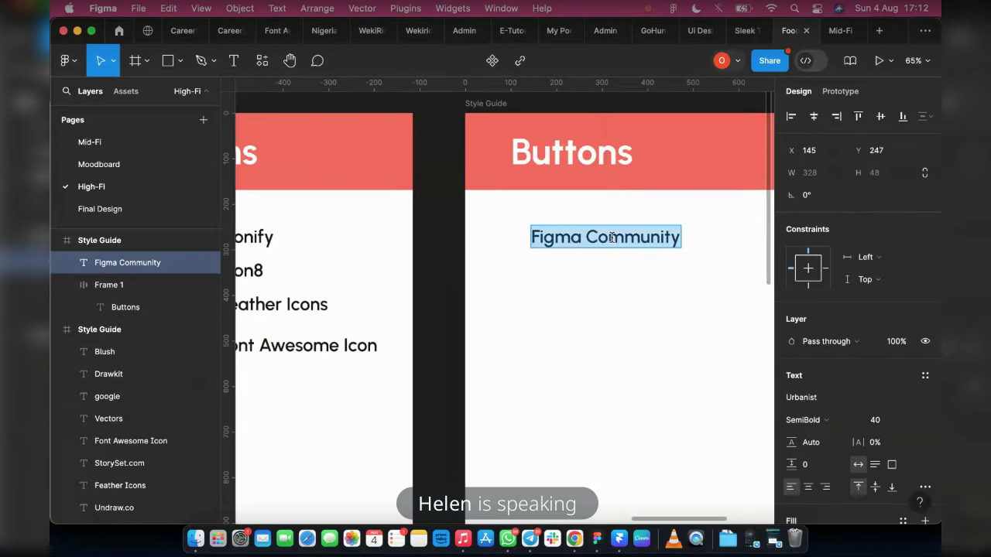
pyautogui.write('Butt')
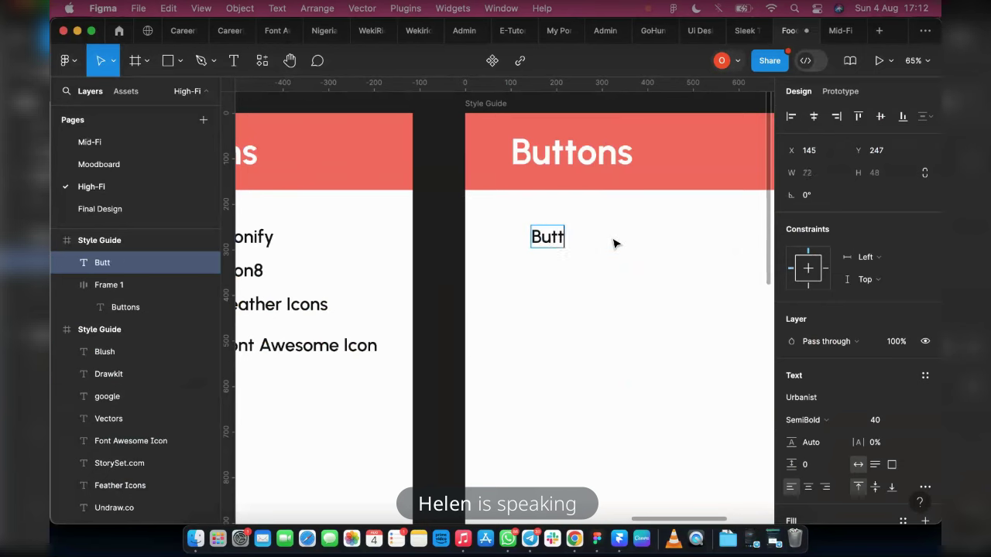
pyautogui.write('on ')
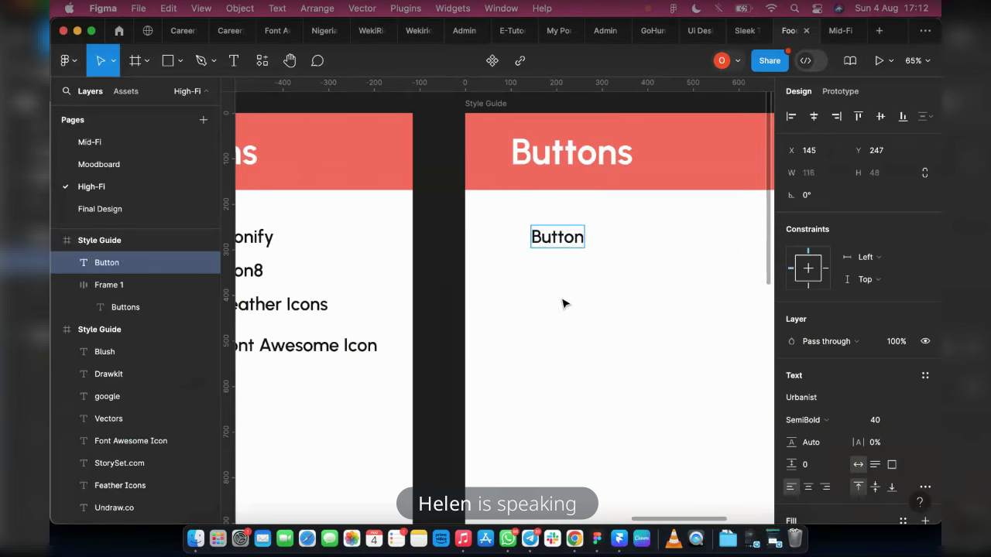
pyautogui.write('A')
pyautogui.press('Escape')
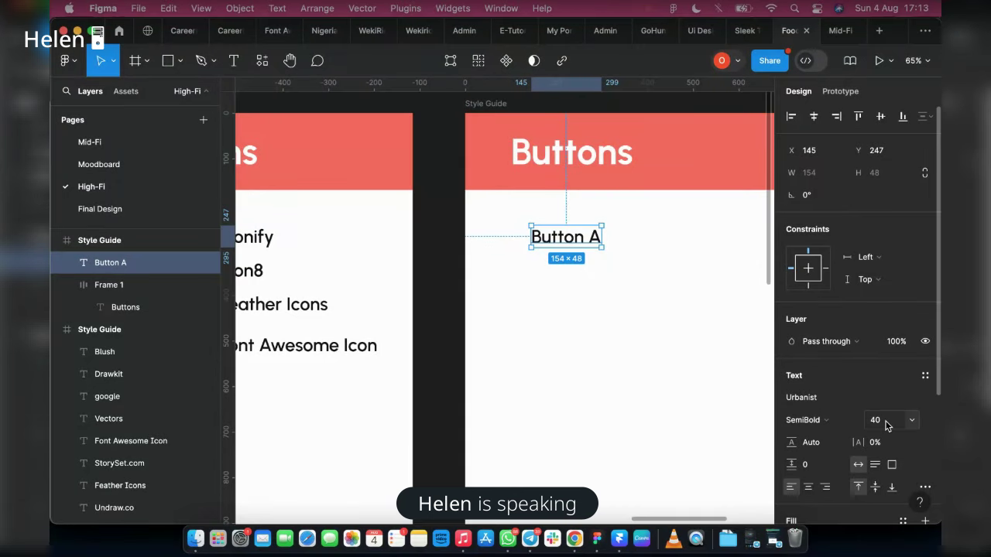
# - Apply the Heading 3 text style to the "Button A" text
pyautogui.click(926, 378)
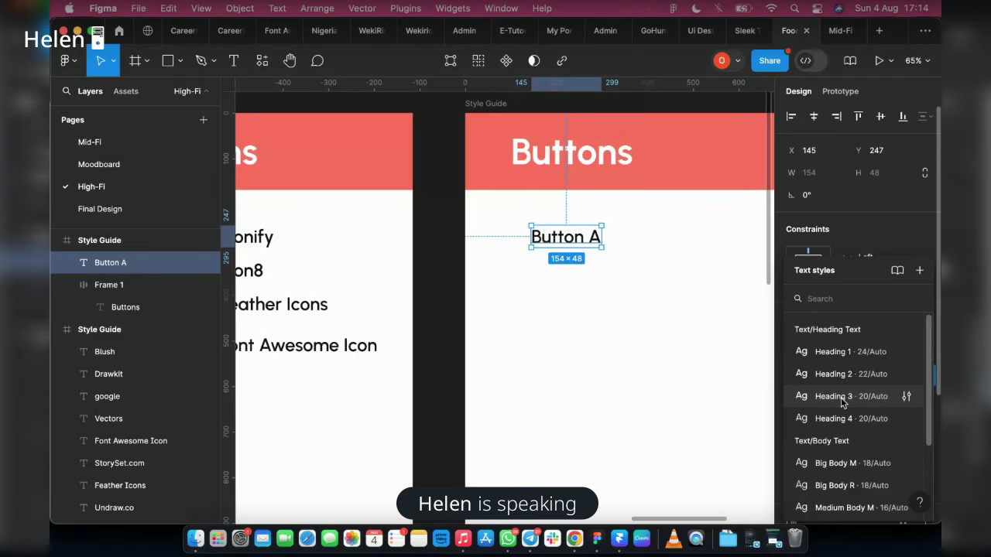
pyautogui.click(837, 397)
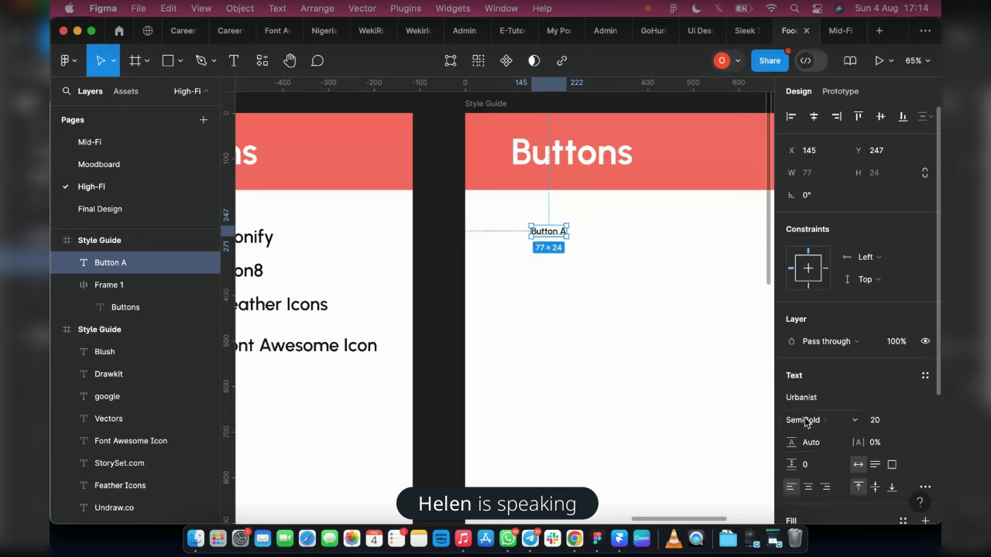
pyautogui.click(925, 375)
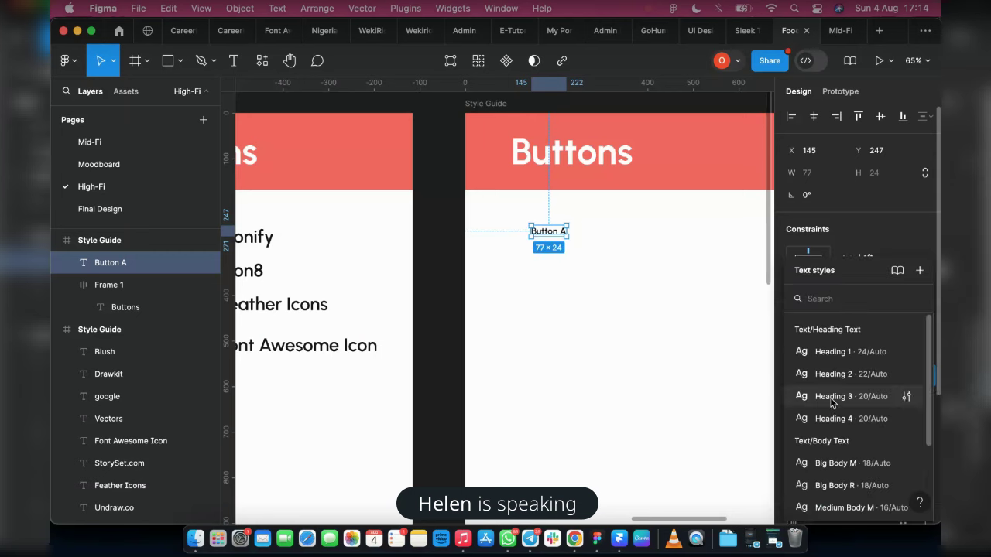
pyautogui.click(851, 396)
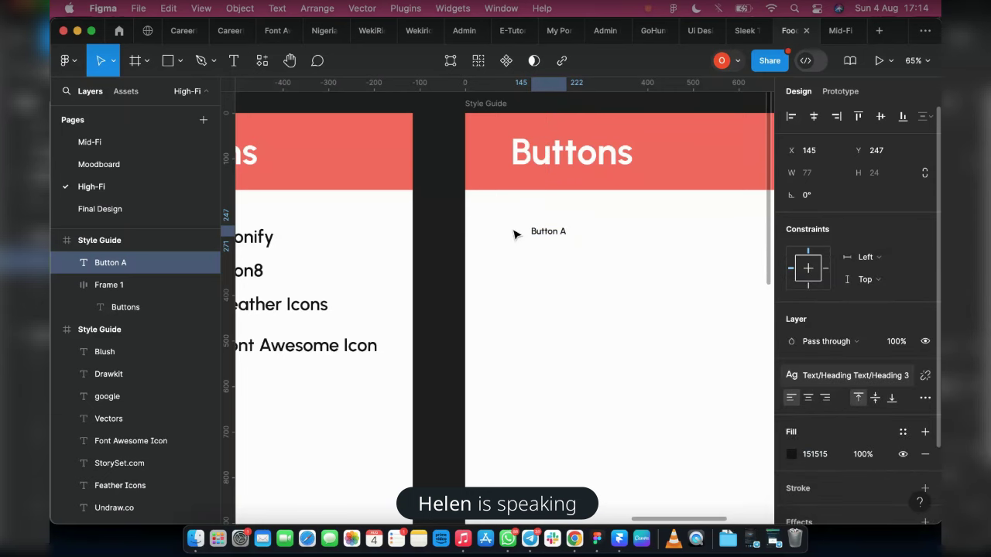
# - Move the "Button A" text to about X 181, Y 243 and apply the Dark Colors Black style to it
pyautogui.scroll(10, 516, 232)
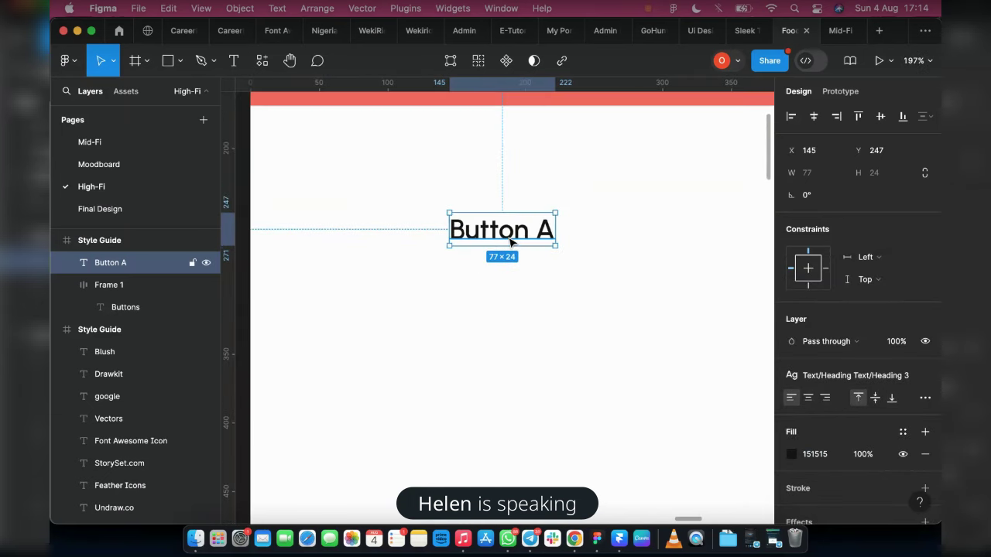
pyautogui.moveTo(511, 236); pyautogui.dragTo(555, 230)
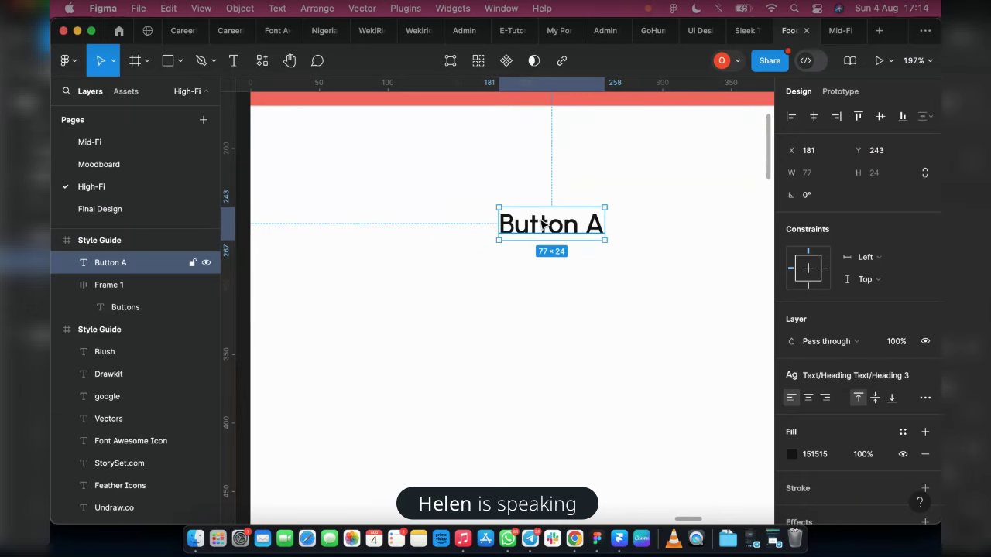
pyautogui.click(903, 432)
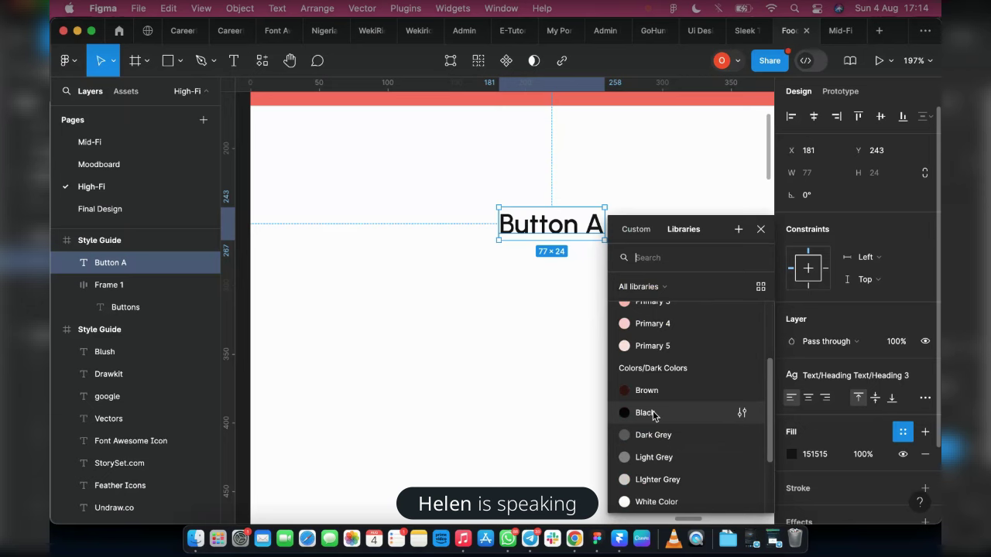
pyautogui.click(646, 412)
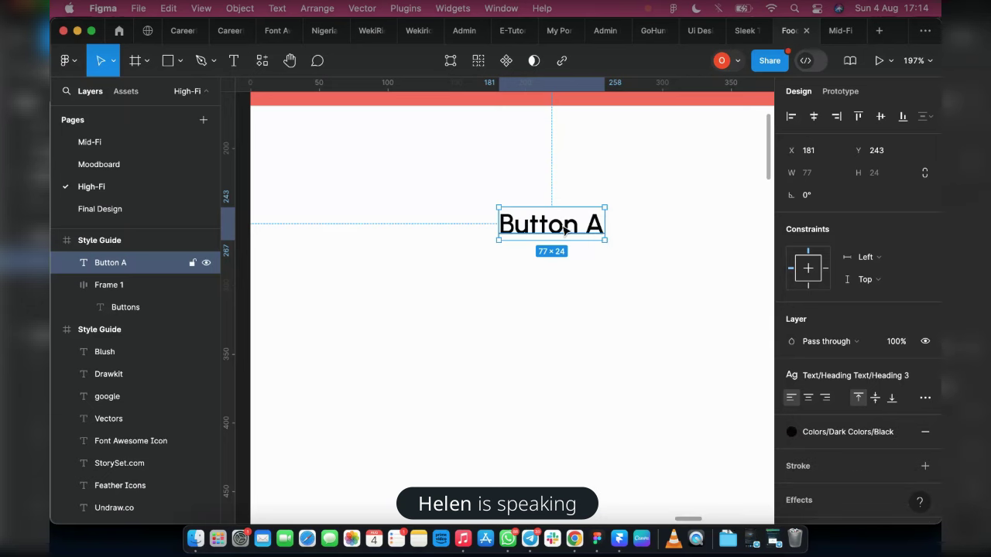
pyautogui.click(828, 432)
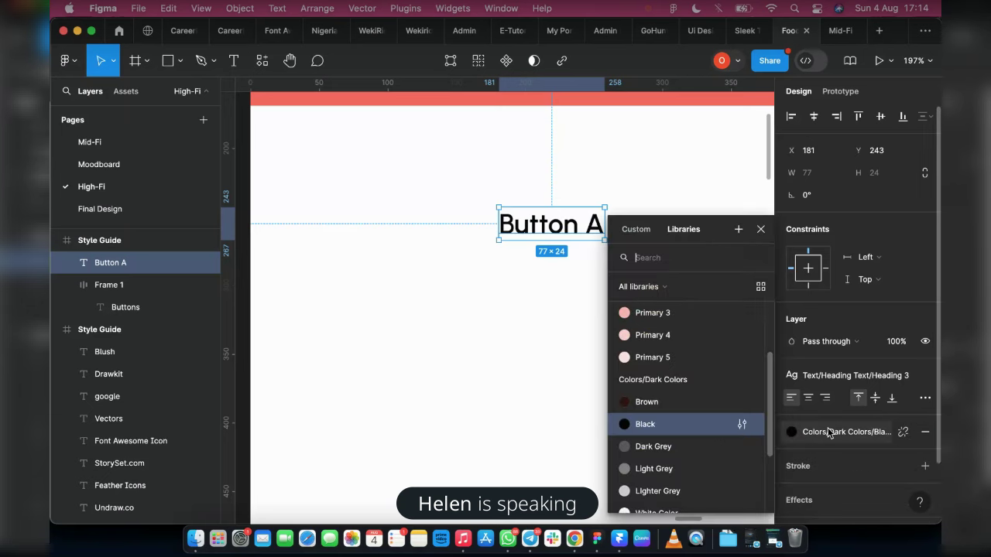
pyautogui.scroll(-3, 677, 480)
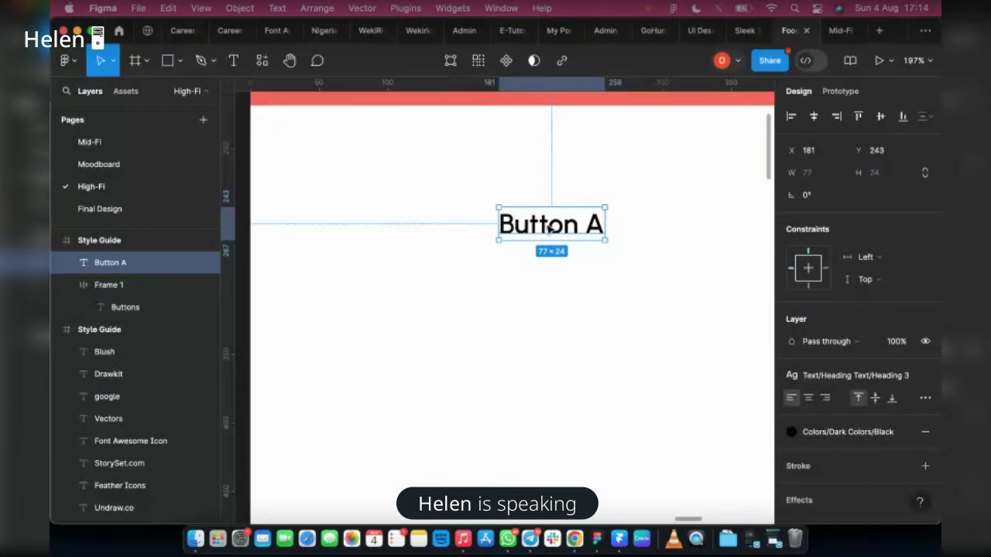
# - Try wrapping the "Button A" text in auto layout with a height of 50 and keep its width hugging the contents
pyautogui.rightClick(549, 226)
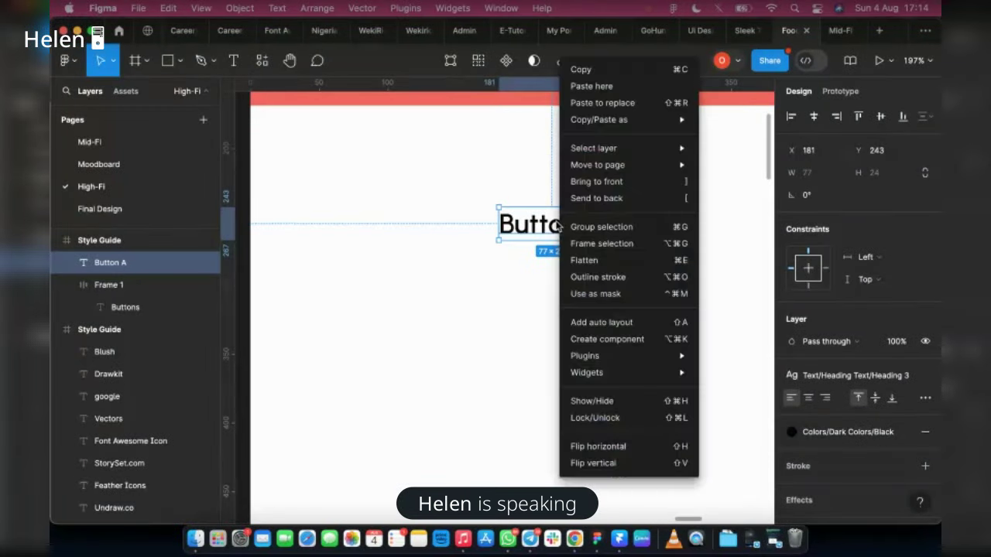
pyautogui.click(616, 322)
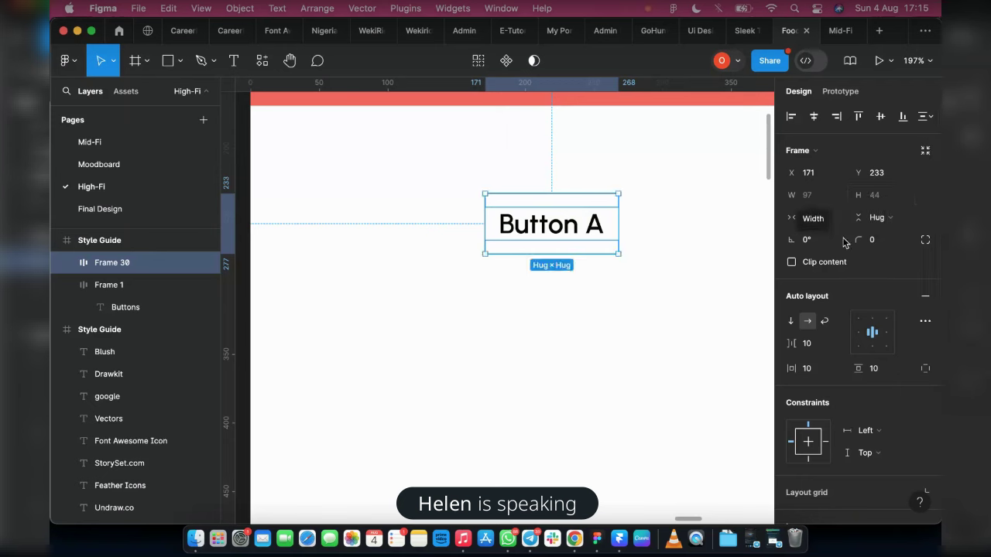
pyautogui.click(876, 198)
pyautogui.write('5')
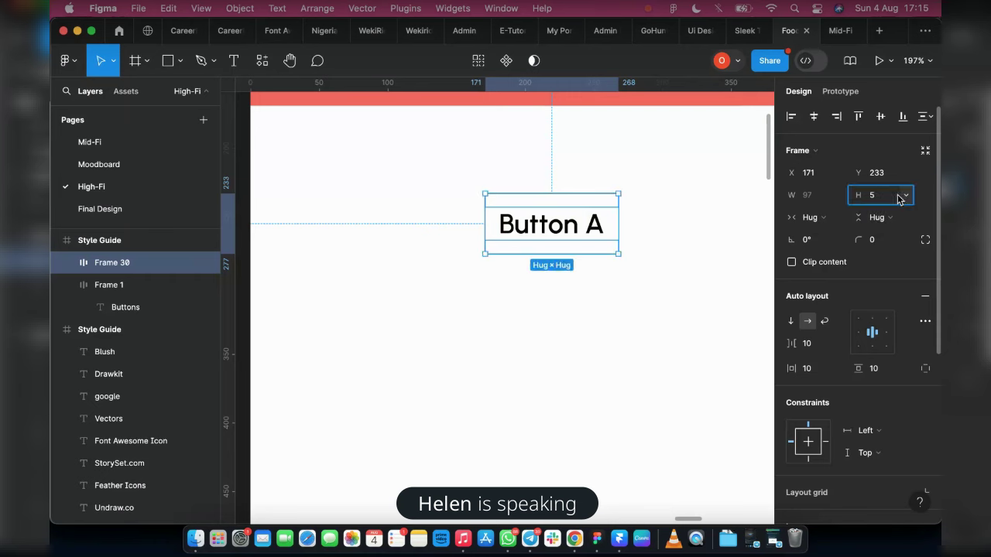
pyautogui.write('0')
pyautogui.press('Return')
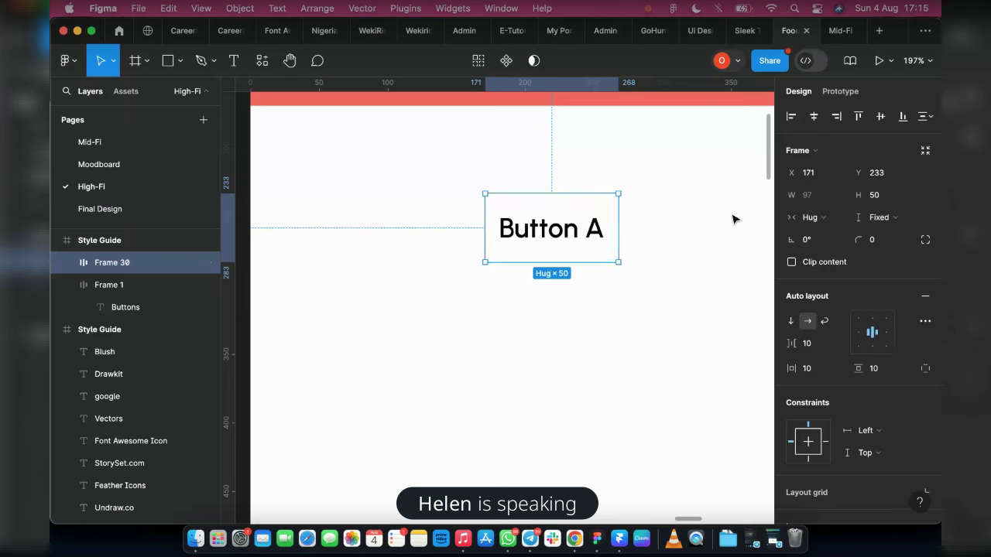
pyautogui.click(813, 217)
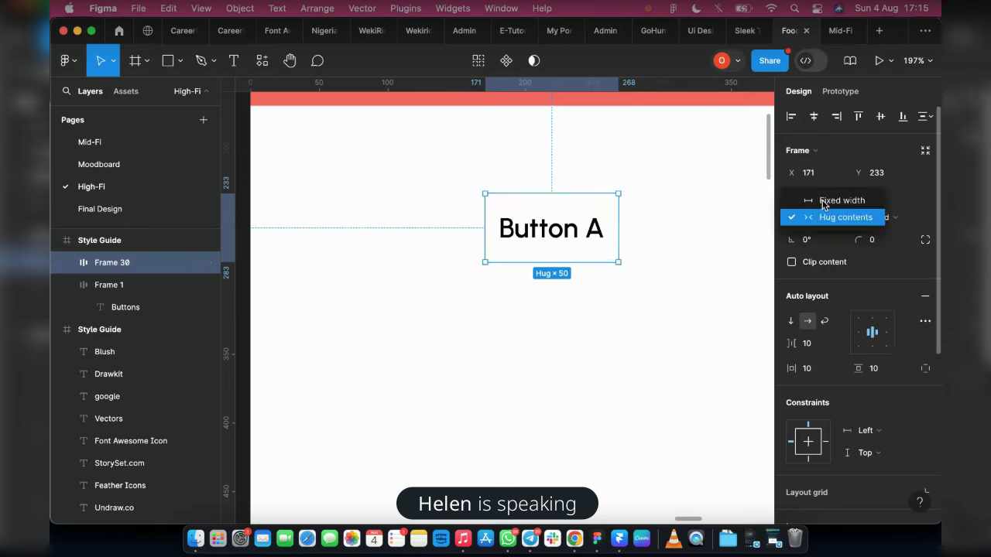
pyautogui.click(793, 217)
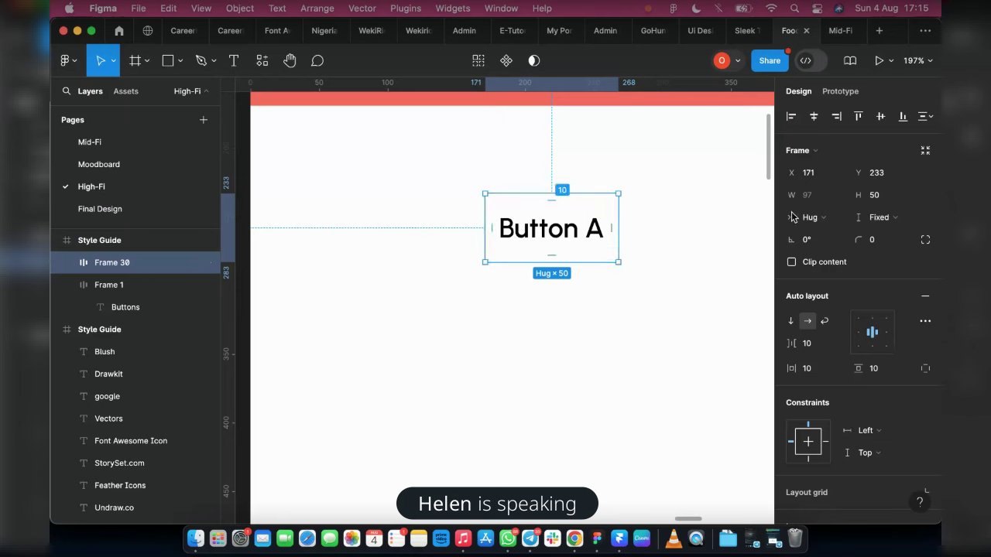
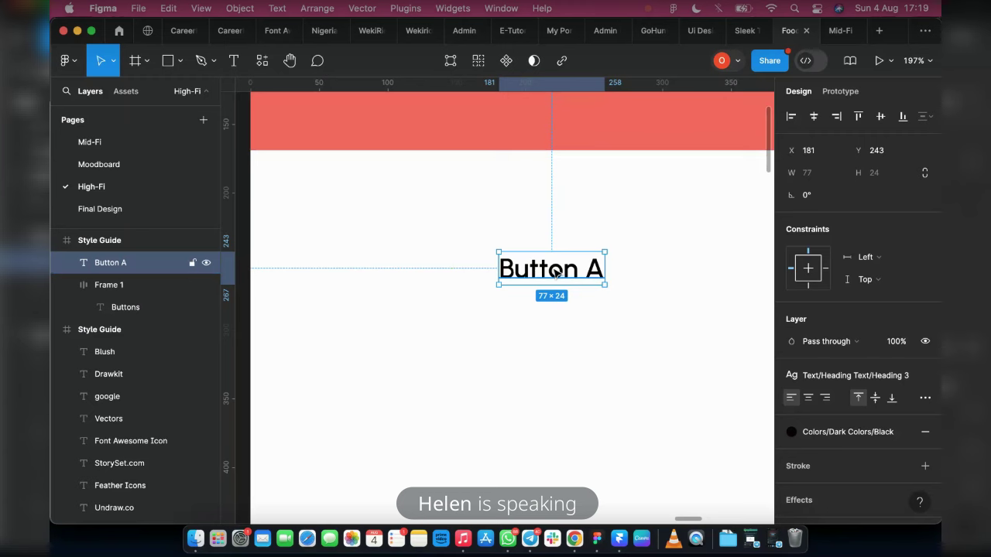
# - Add auto layout to the "Button A" text and set the resulting frame's height to 50
pyautogui.rightClick(557, 272)
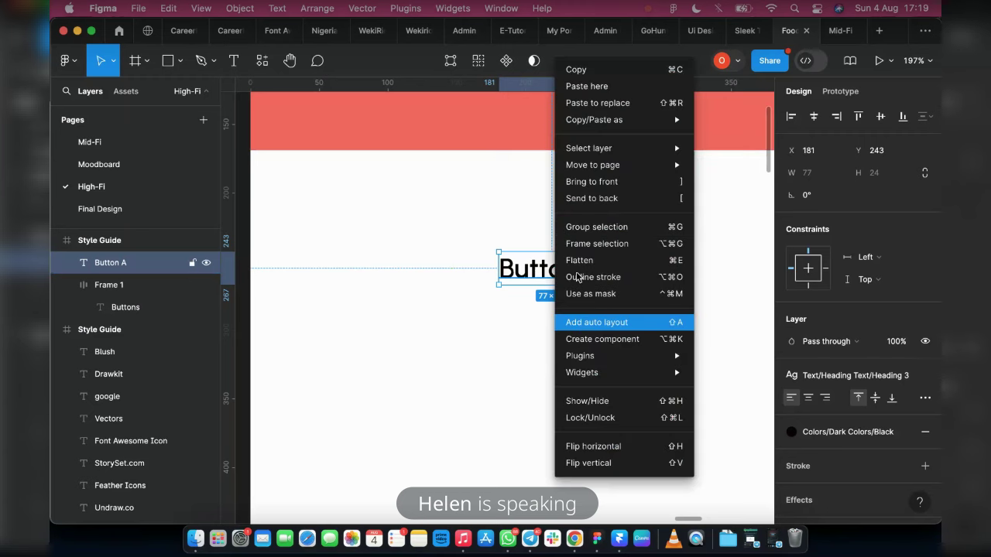
pyautogui.hotkey('shift', 'a')
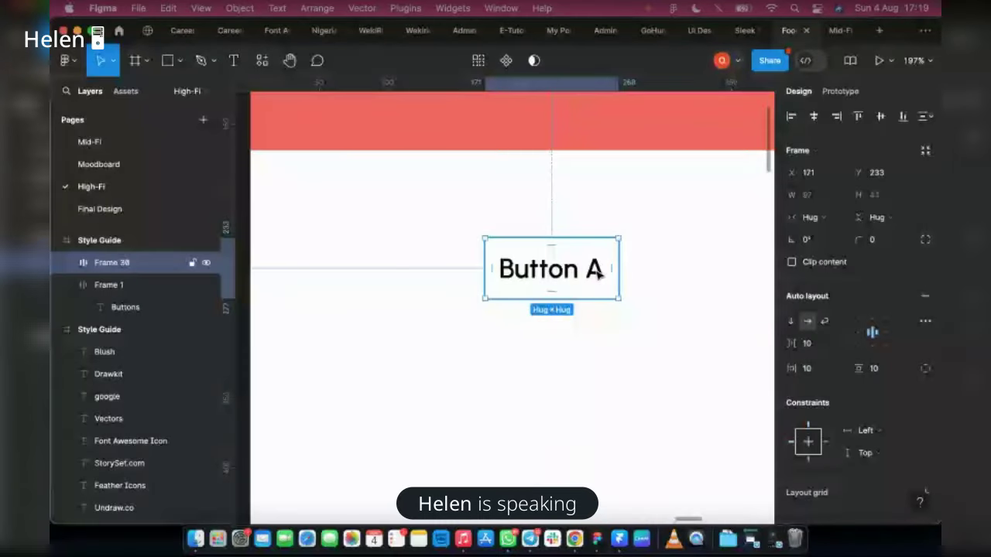
pyautogui.click(881, 197)
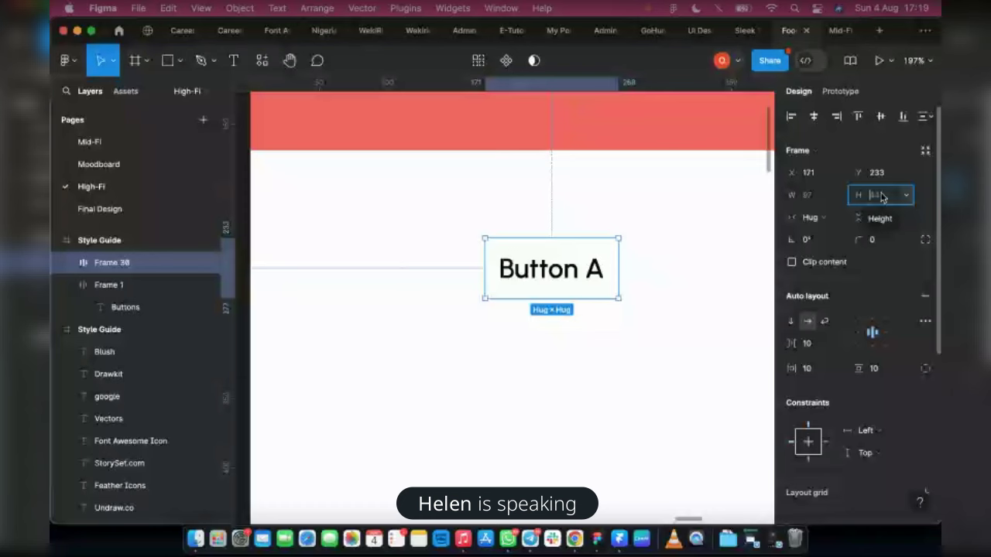
pyautogui.write('50')
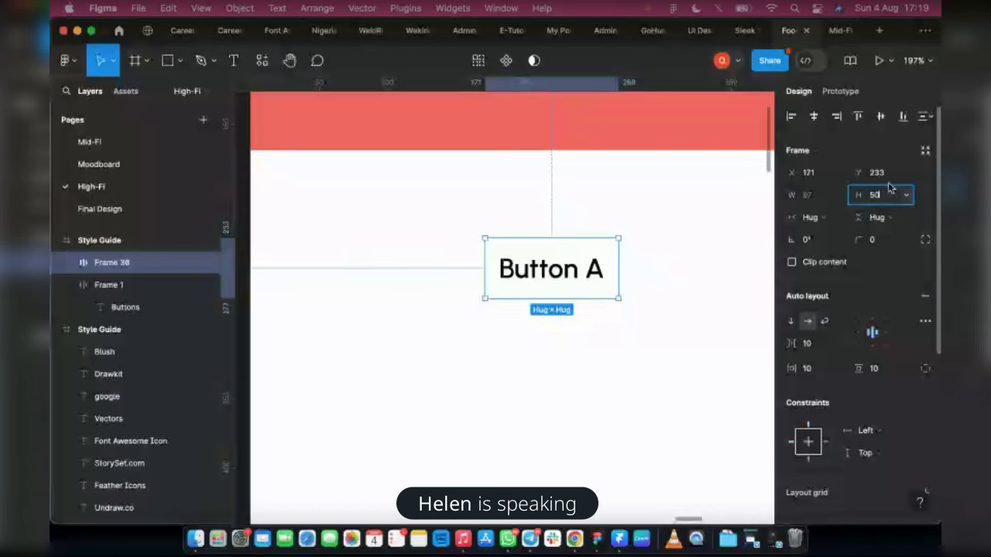
pyautogui.press('Return')
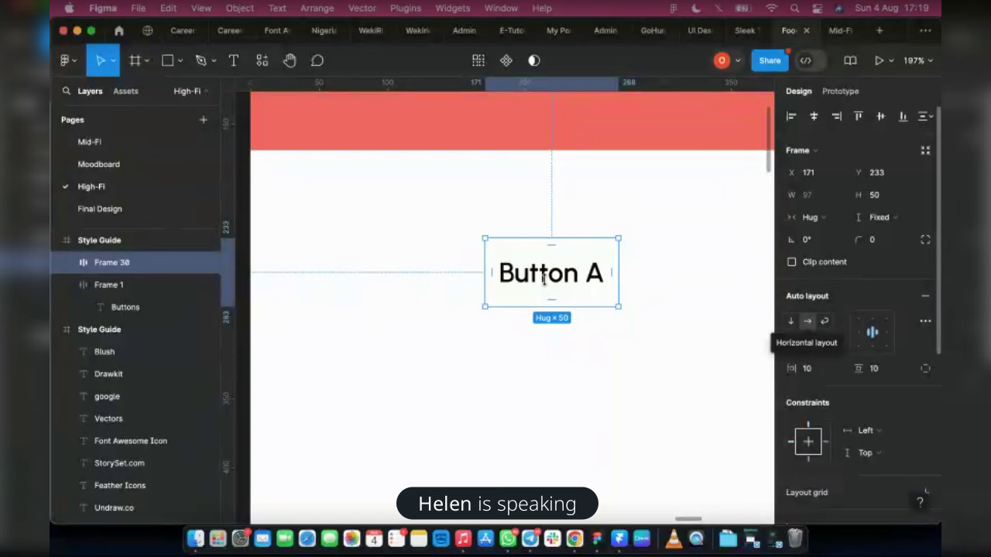
# - Add a fill to the "Button A" auto layout frame using the Primary Colors Main Color style
pyautogui.scroll(-3, 891, 372)
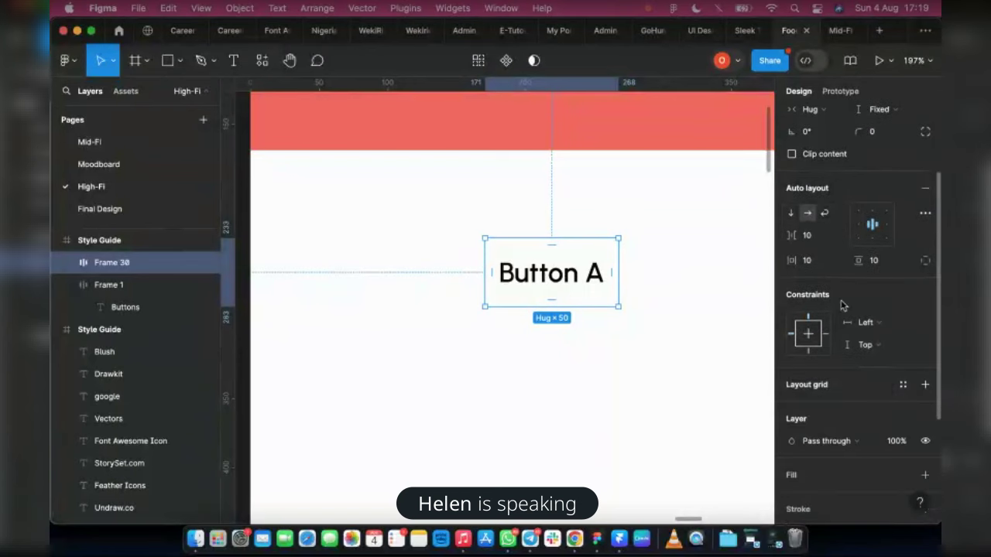
pyautogui.scroll(-1, 898, 439)
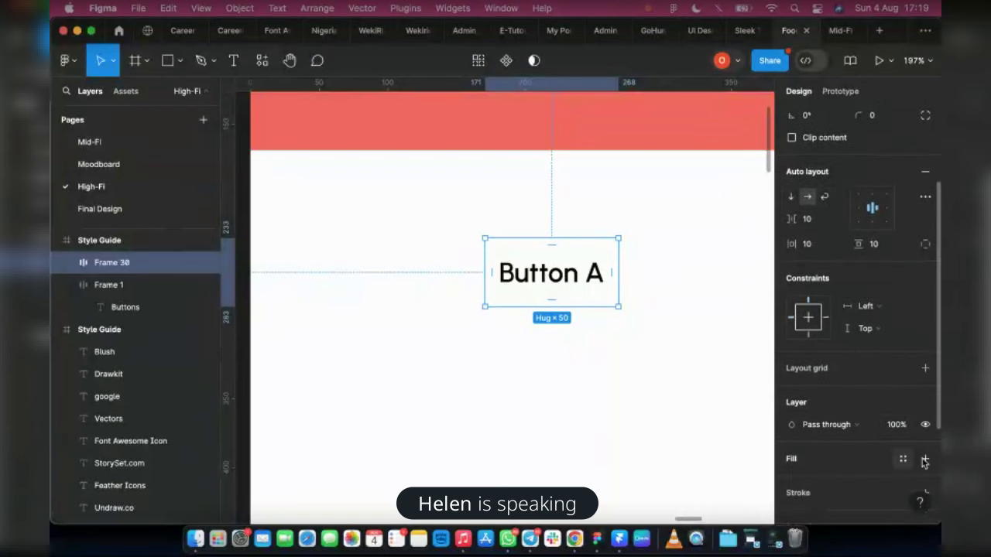
pyautogui.click(925, 460)
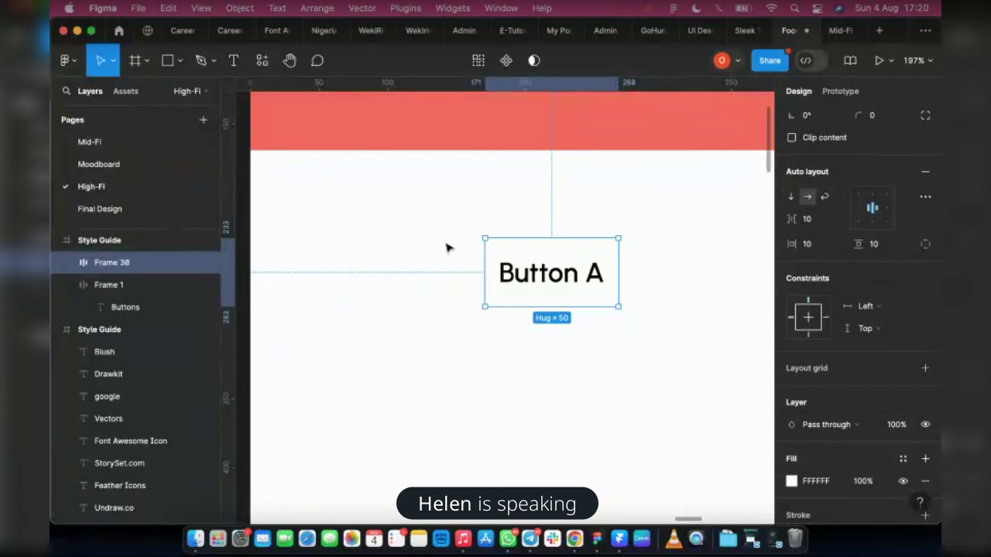
pyautogui.scroll(-2, 898, 356)
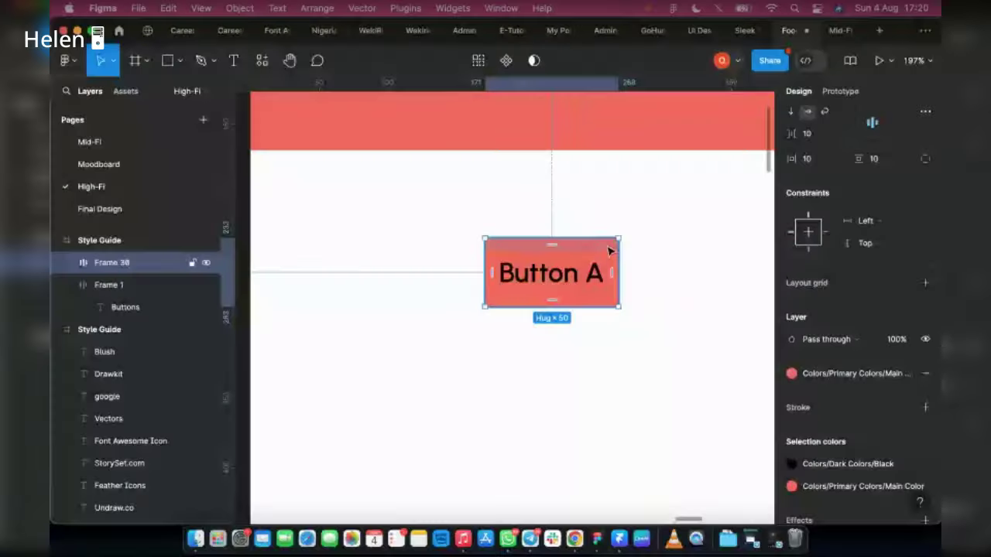
# - Set the button's corner radius to 10 and apply the Dark Colors White Color style to its text
pyautogui.scroll(3, 715, 311)
pyautogui.scroll(4, 877, 232)
pyautogui.click(876, 232)
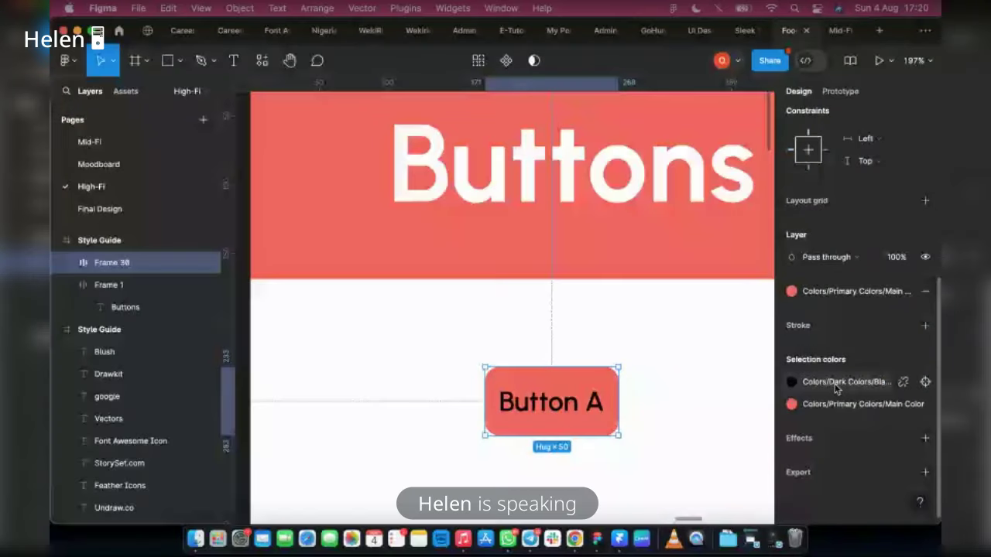
pyautogui.click(836, 388)
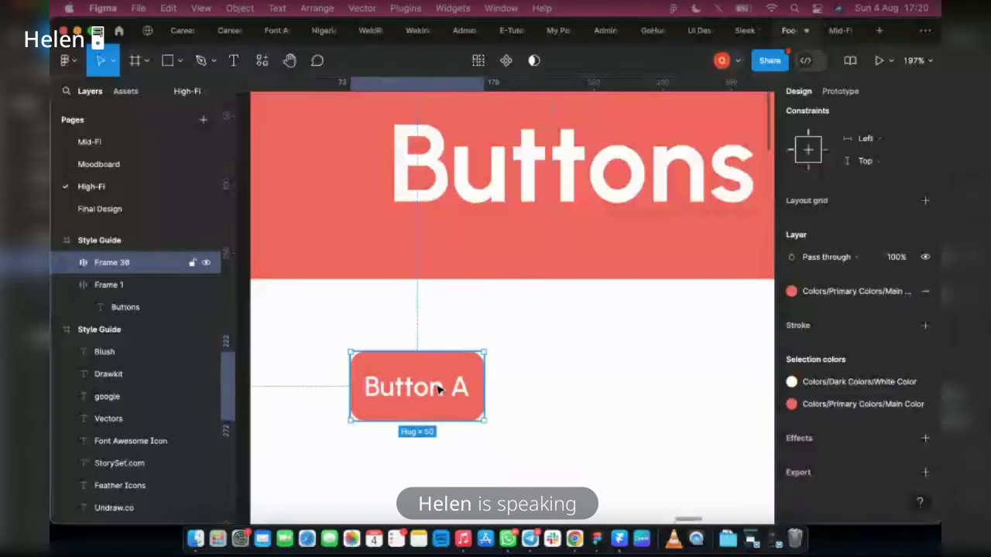
# - Create a plain frame beside the first button, fill it with Primary Colors Main Color and add a copy of the white "Button A" text
pyautogui.doubleClick(438, 389)
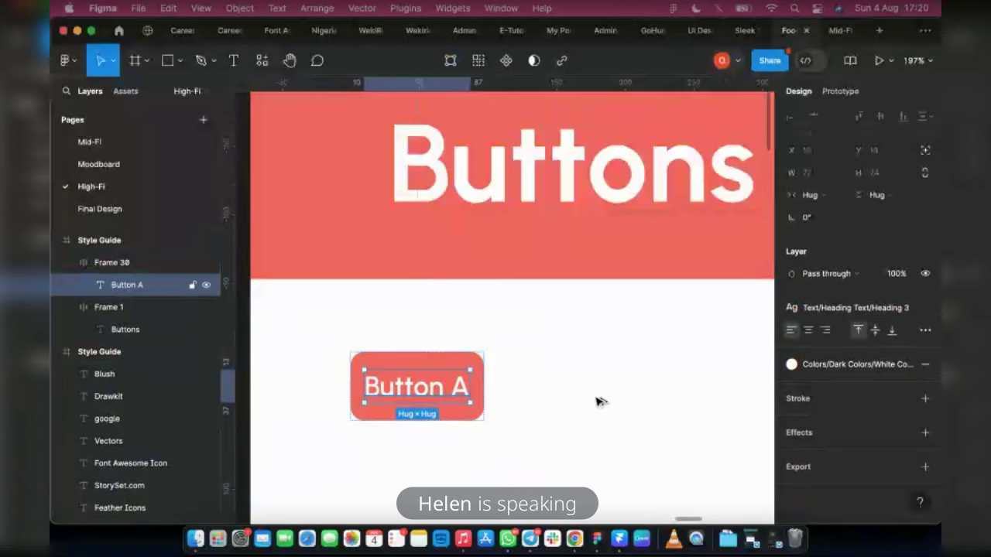
pyautogui.moveTo(601, 401); pyautogui.dragTo(608, 393)
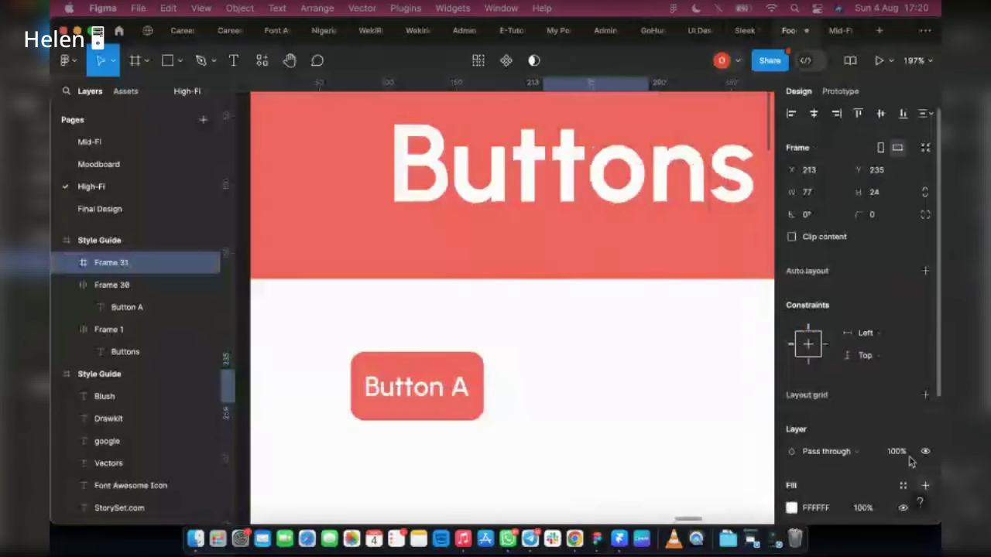
pyautogui.scroll(-2, 902, 410)
pyautogui.click(902, 408)
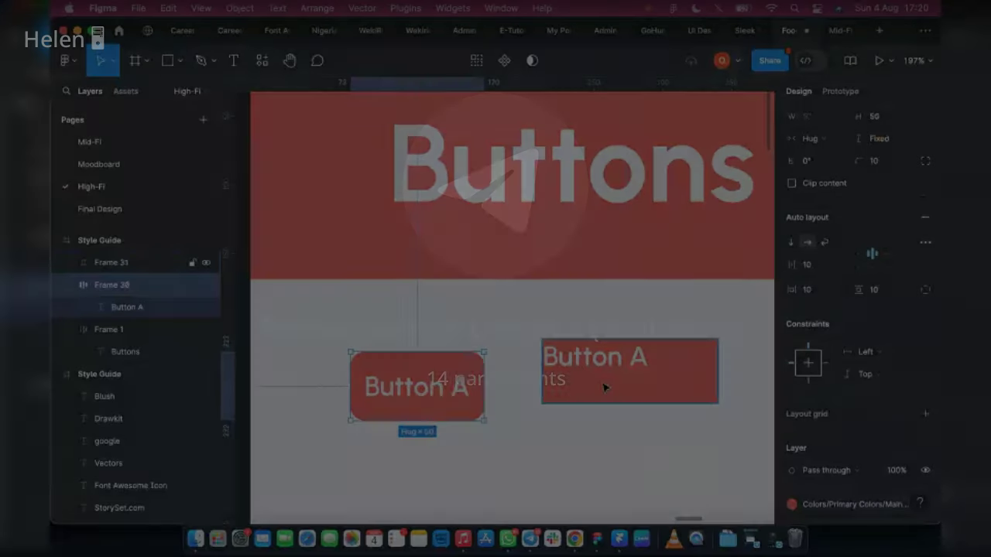
# - Center the "Button A" text inside the second frame of about 127 × 46 and set the frame's corner radius to 10
pyautogui.hotkey('shift', 'alt', 'a')
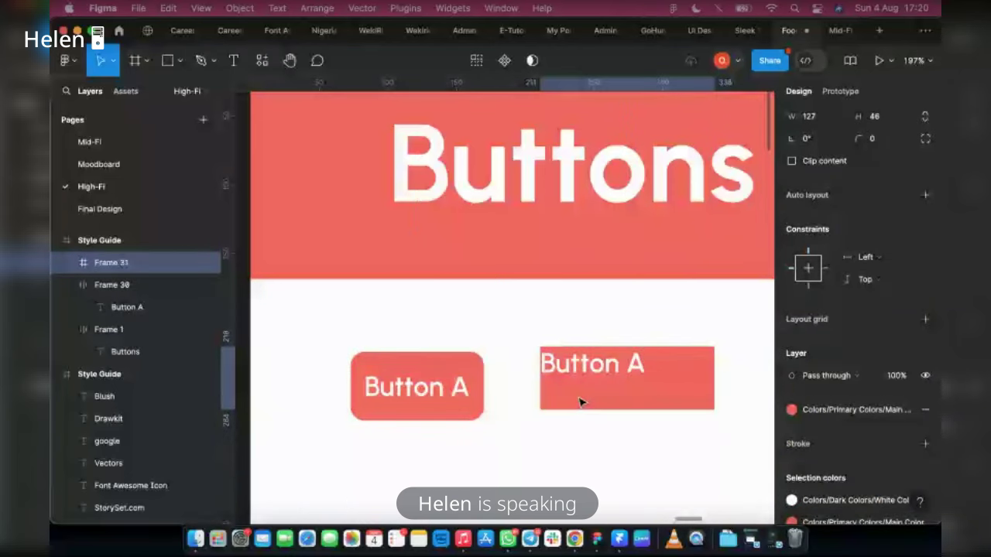
pyautogui.moveTo(583, 402); pyautogui.dragTo(569, 385)
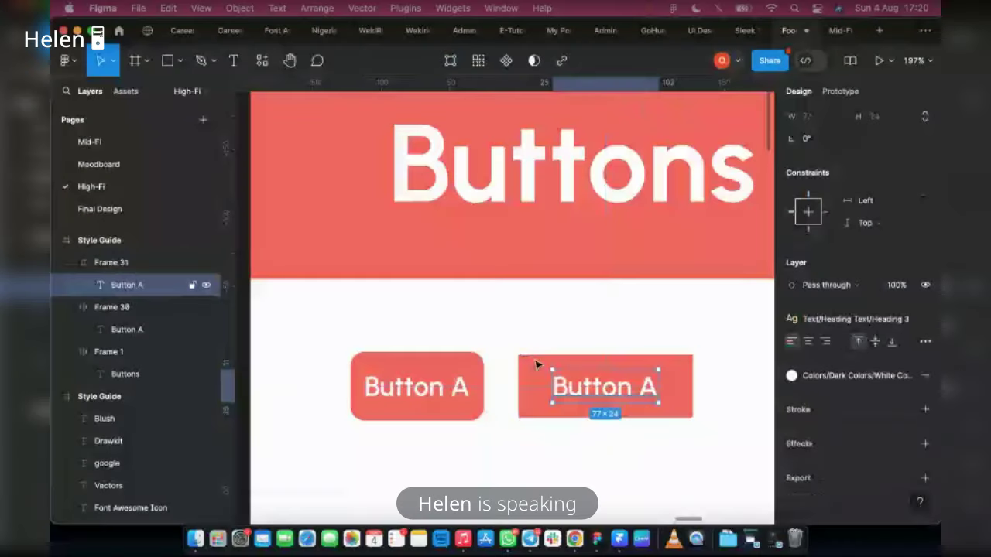
pyautogui.click(537, 364)
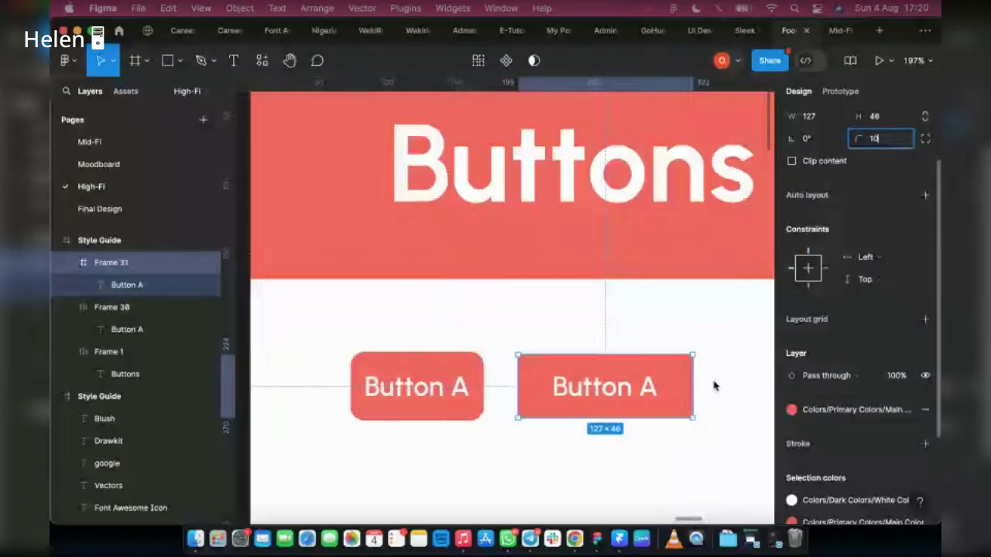
# - Copy the "Button A" text beside the second button in Dark Colors Black and center it over a new rectangle of about 105 × 48
pyautogui.hscroll(3, 606, 401)
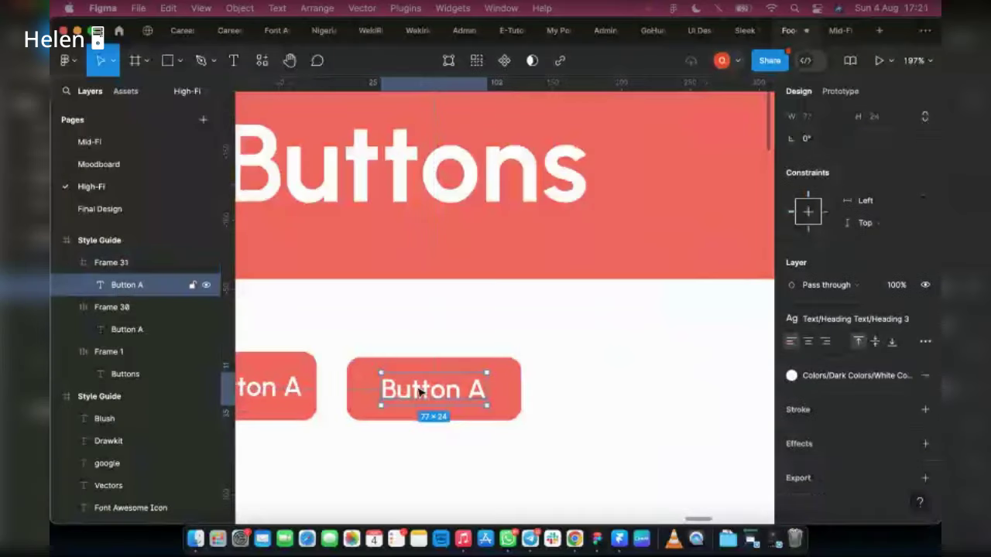
pyautogui.moveTo(606, 401); pyautogui.dragTo(608, 400)
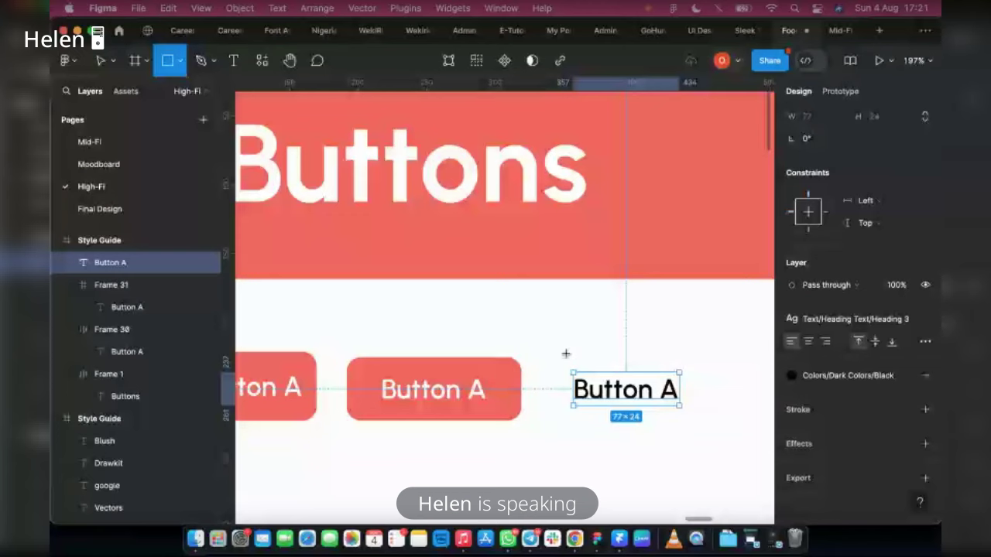
pyautogui.moveTo(563, 354); pyautogui.dragTo(706, 421)
pyautogui.moveTo(193, 285)
pyautogui.mouseDown()
pyautogui.moveTo(194, 240)
pyautogui.moveTo(195, 259)
pyautogui.mouseUp()
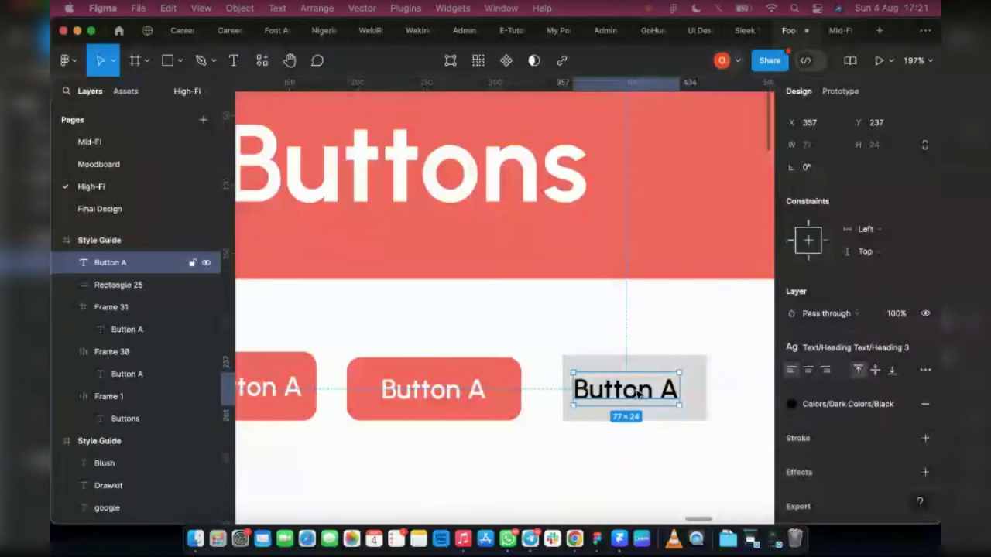
pyautogui.moveTo(638, 393); pyautogui.dragTo(667, 375)
# - Set the new rectangle's corner radius to 10 and fill it with the Primary Colors Main Color style
pyautogui.click(674, 369)
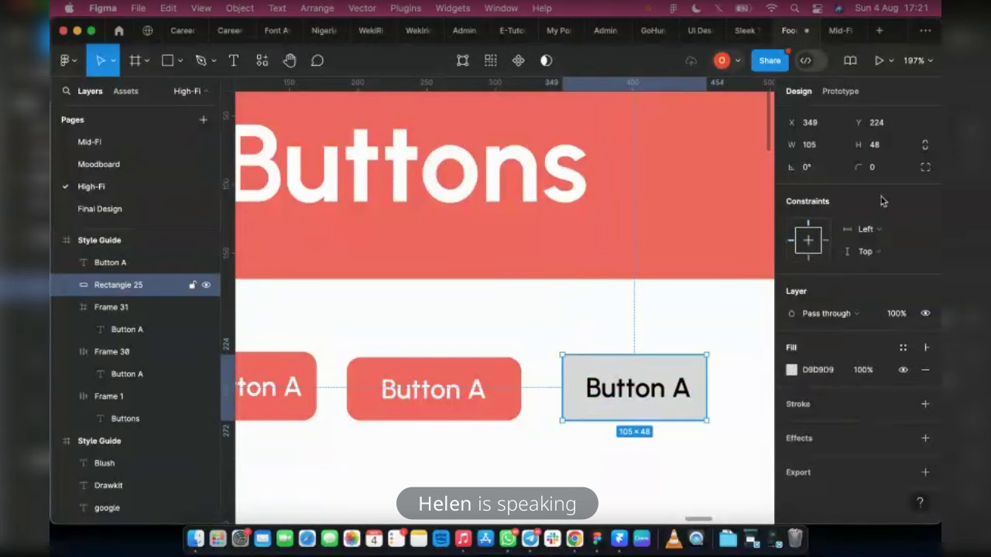
pyautogui.click(883, 169)
pyautogui.write('10')
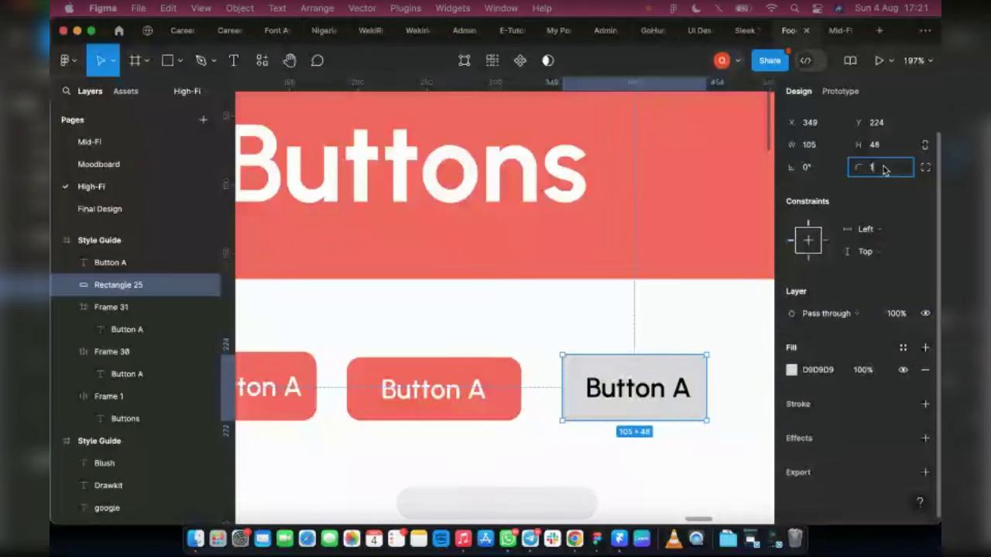
pyautogui.press('Return')
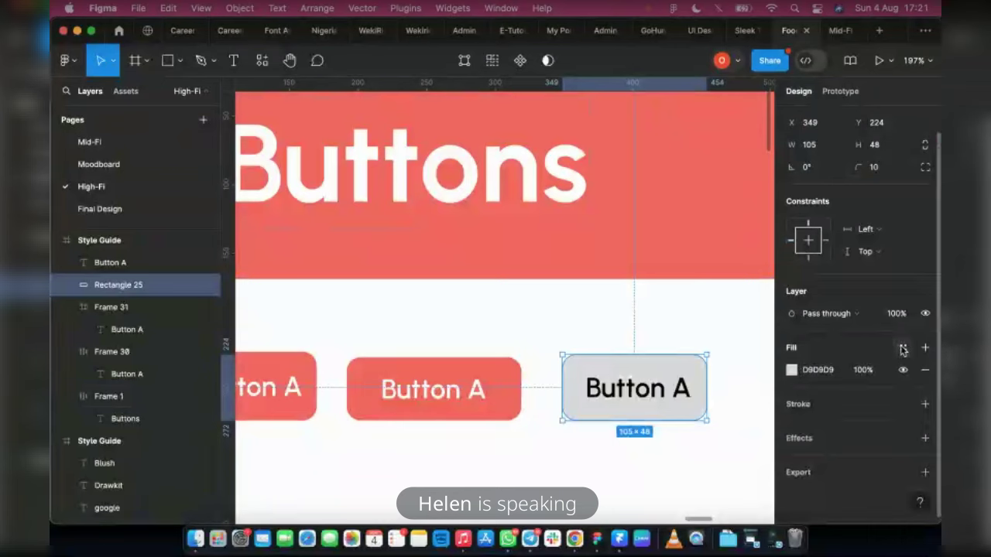
pyautogui.click(903, 348)
pyautogui.click(653, 340)
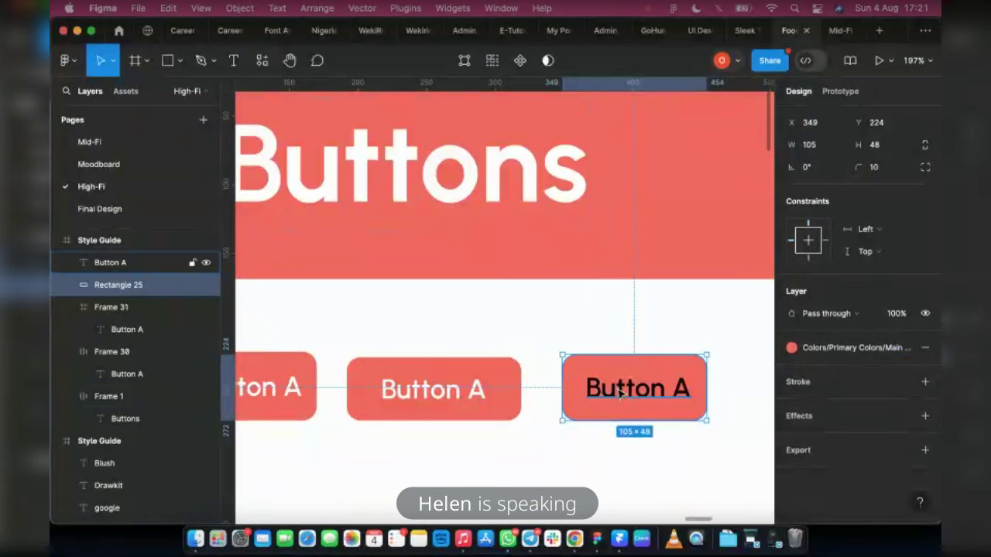
# - Group the third button's rectangle with its "Button A" text and recolor that text white
pyautogui.keyDown('shift'); pyautogui.click(621, 391); pyautogui.keyUp('shift')
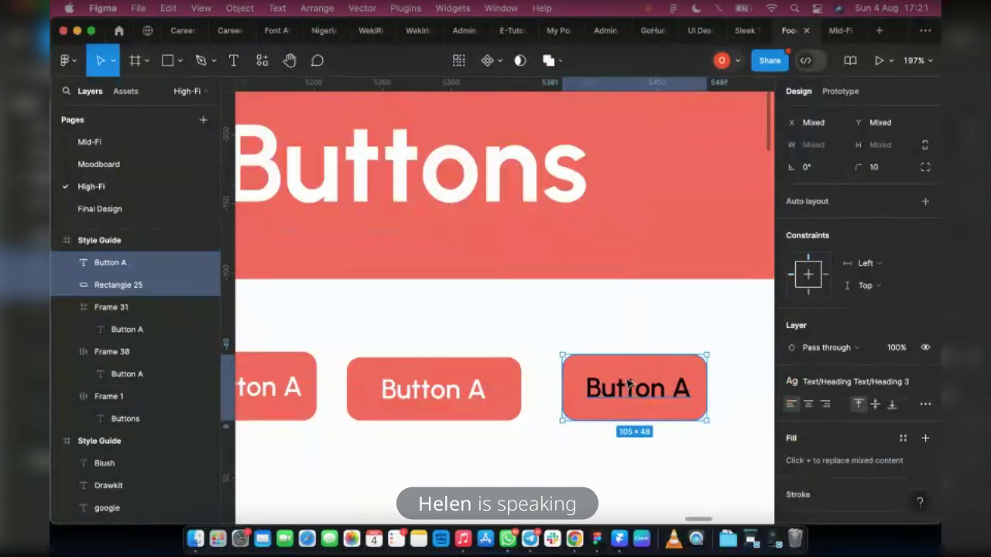
pyautogui.rightClick(628, 385)
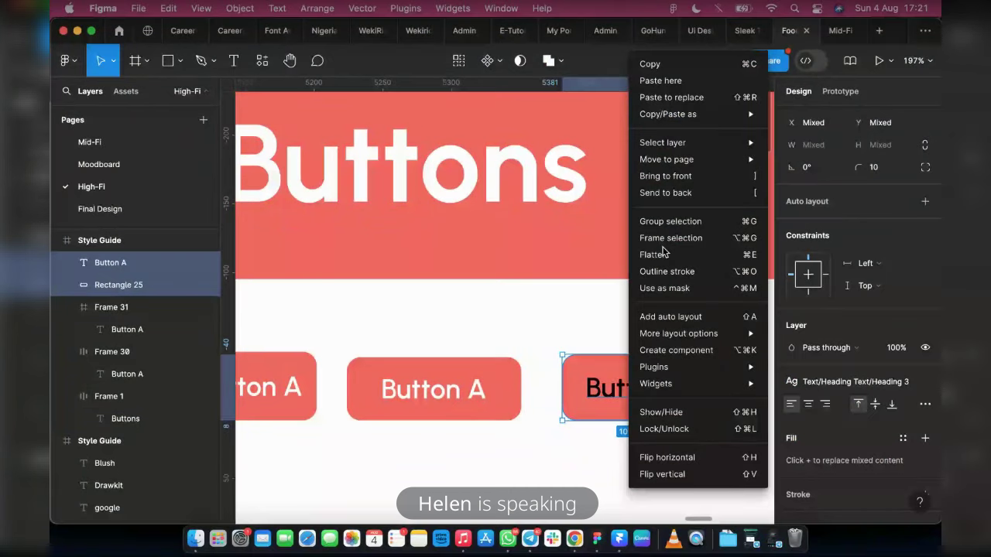
pyautogui.click(671, 221)
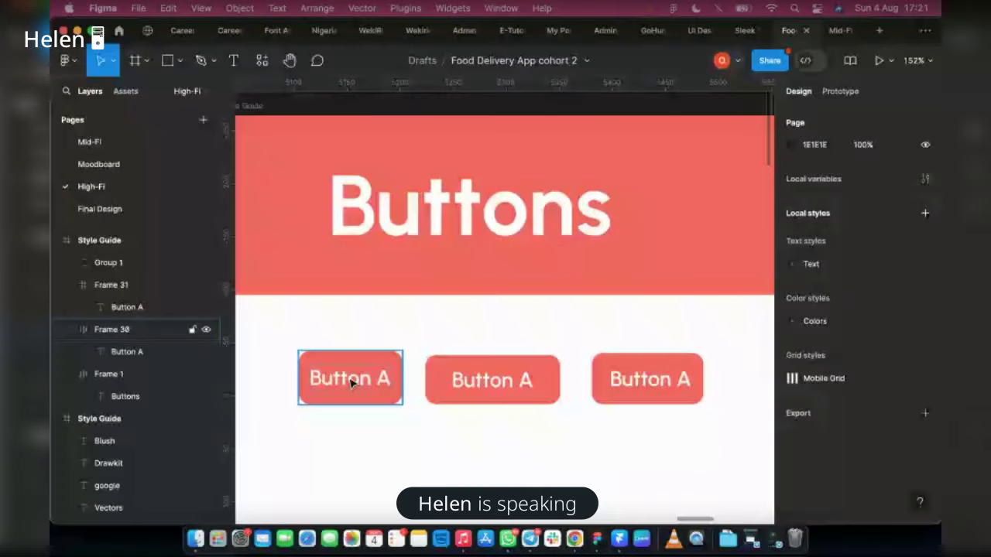
# - Arrange the three buttons in a spaced row below the header, with the first at about X 55, Y 230 and the third at X 340, Y 228
pyautogui.click(335, 394)
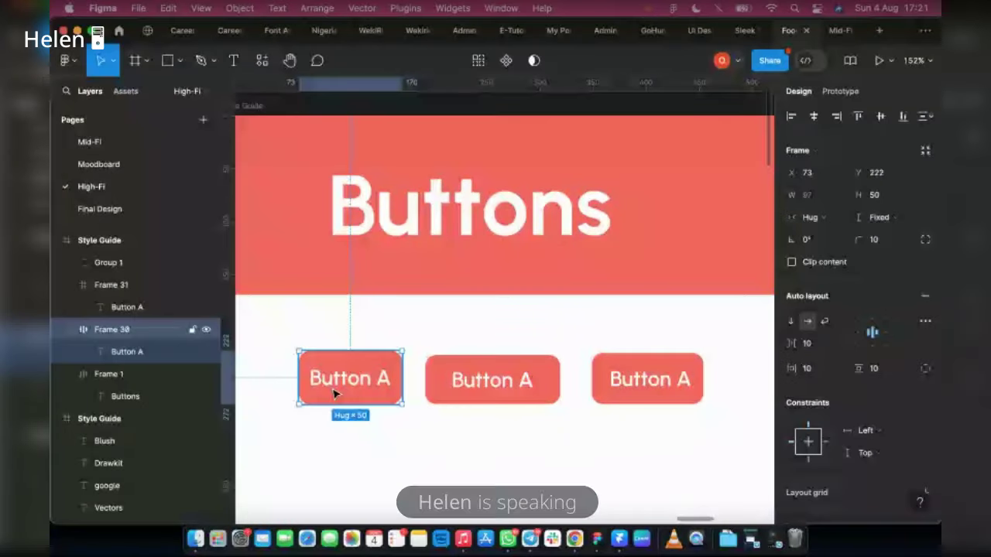
pyautogui.moveTo(335, 394); pyautogui.dragTo(316, 401)
pyautogui.moveTo(512, 398); pyautogui.dragTo(530, 412)
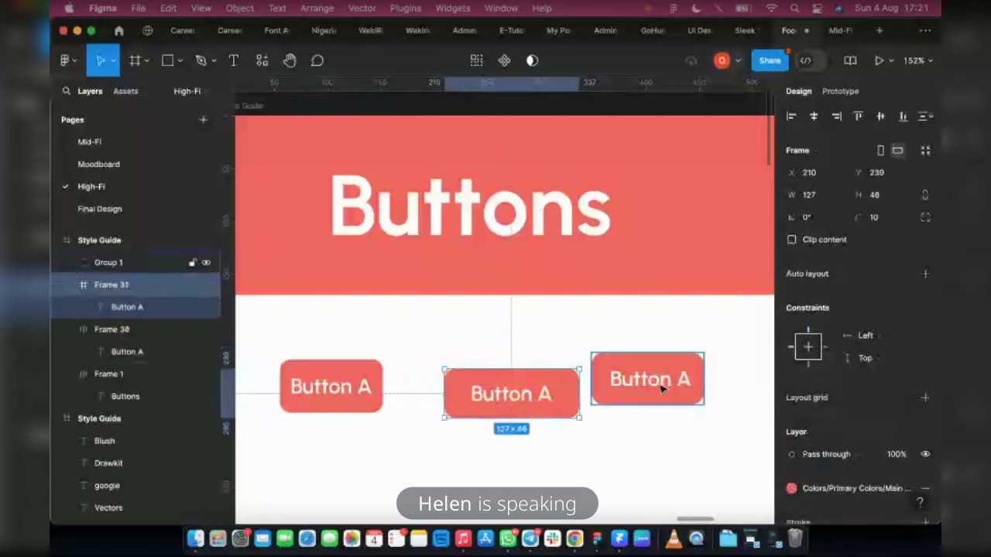
pyautogui.moveTo(663, 384); pyautogui.dragTo(696, 396)
pyautogui.moveTo(526, 387); pyautogui.dragTo(510, 385)
pyautogui.moveTo(642, 397)
pyautogui.mouseDown()
pyautogui.moveTo(608, 389)
pyautogui.moveTo(632, 391)
pyautogui.mouseUp()
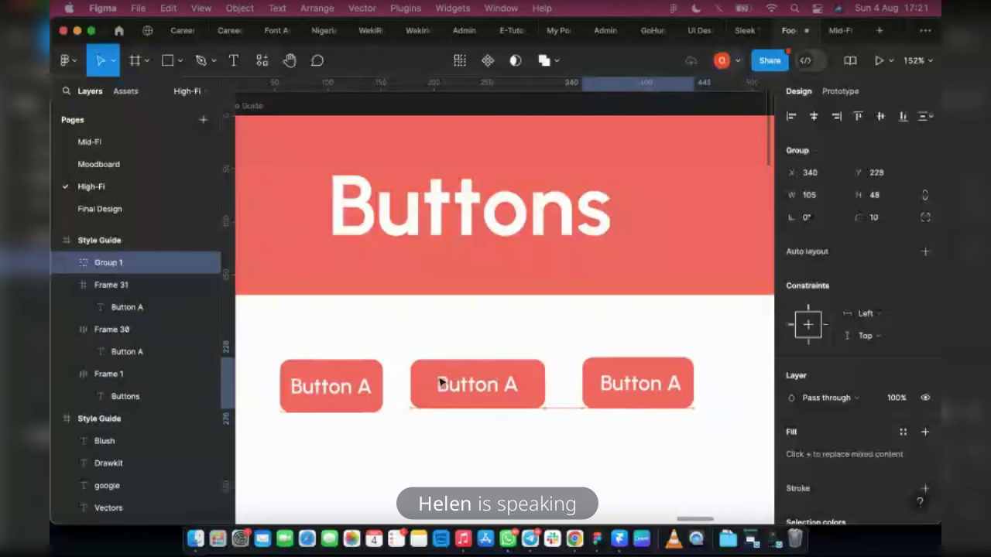
# - Stretch the first, auto layout button downward to a height of about 240
pyautogui.scroll(-4, 511, 393)
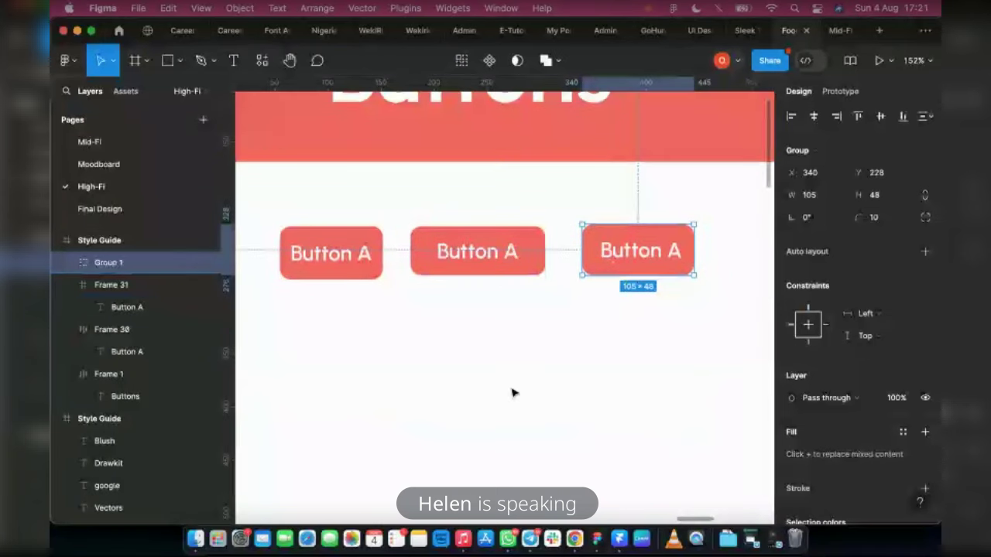
pyautogui.hscroll(-5, 511, 394)
pyautogui.click(512, 284)
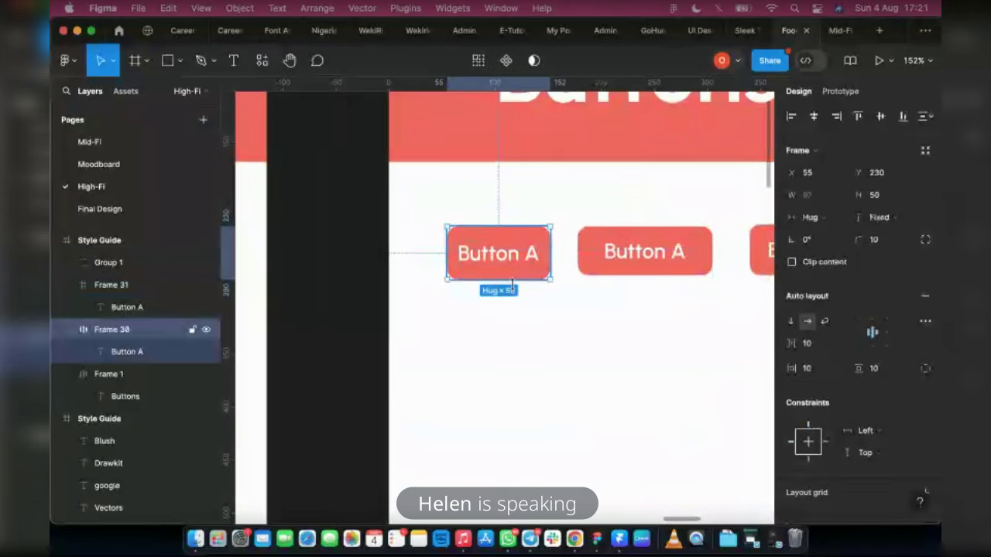
pyautogui.moveTo(512, 283); pyautogui.dragTo(481, 270)
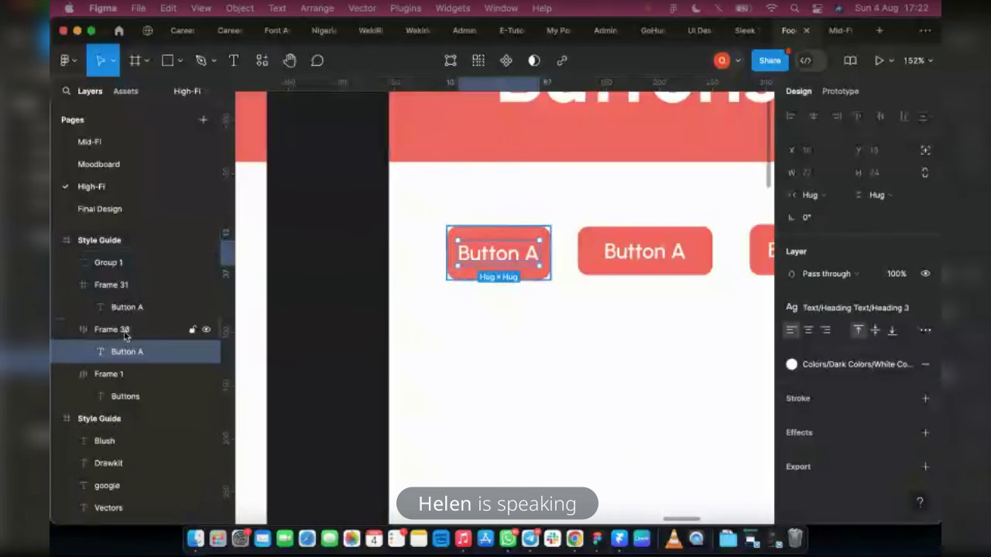
pyautogui.press('Escape')
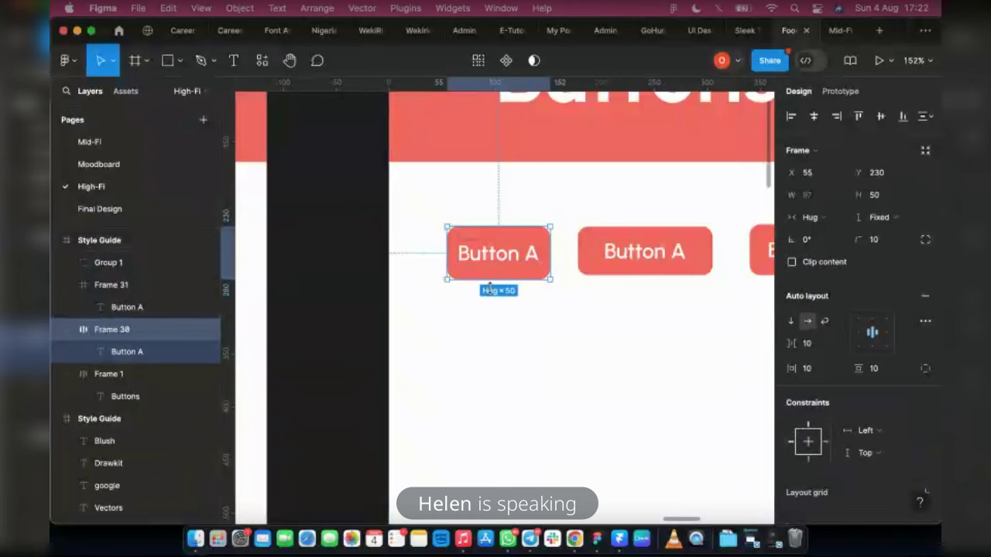
pyautogui.moveTo(490, 288); pyautogui.dragTo(503, 481)
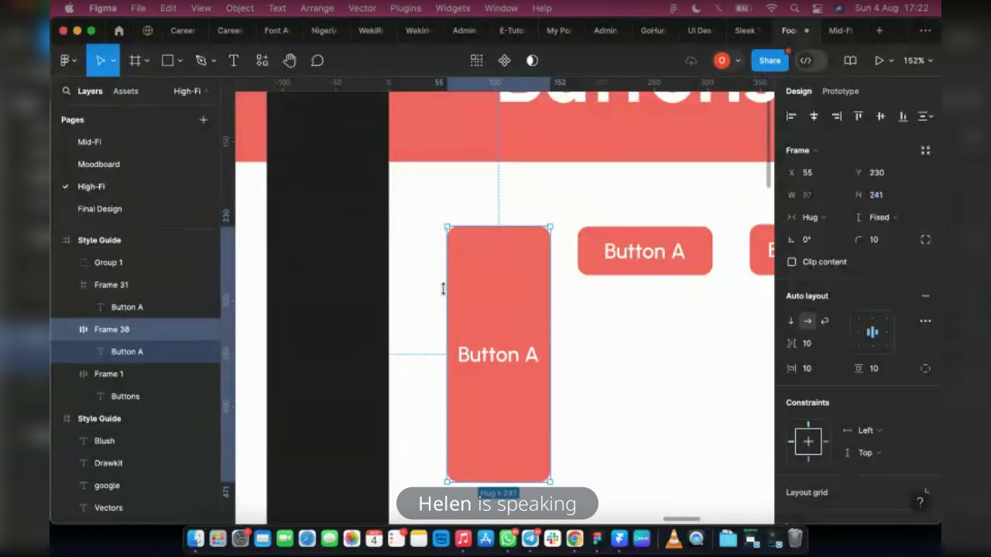
pyautogui.scroll(-5, 446, 268)
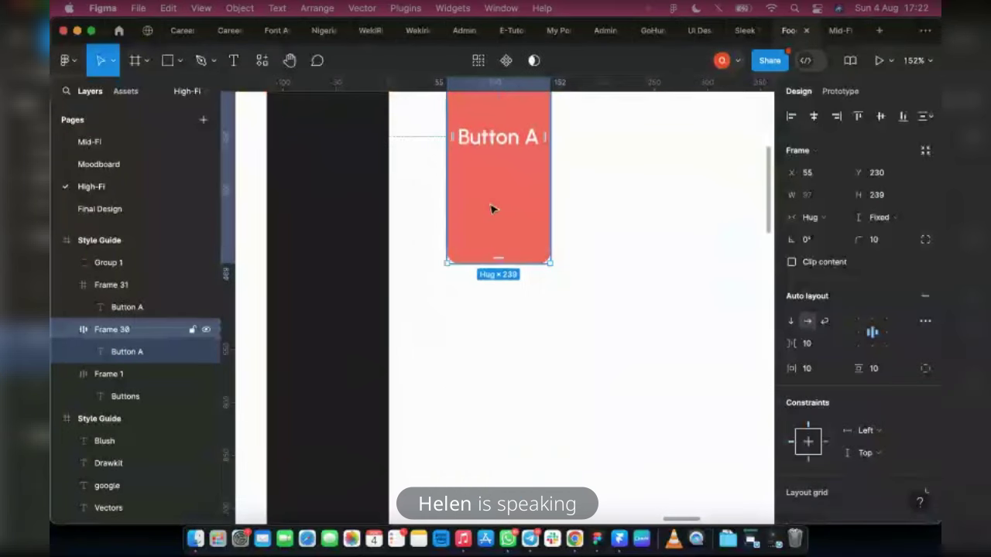
pyautogui.scroll(-10, 509, 225)
pyautogui.moveTo(511, 139); pyautogui.dragTo(511, 221)
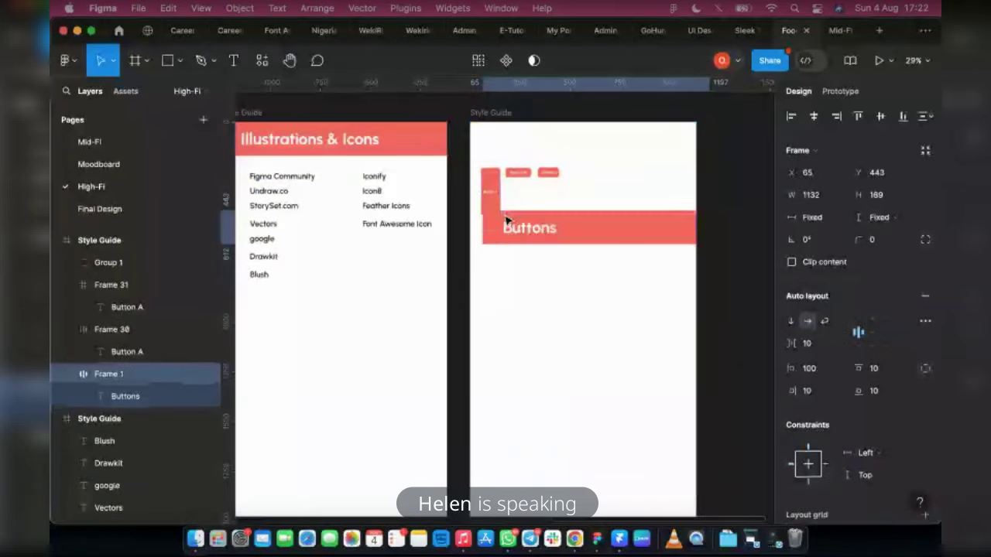
pyautogui.hotkey('ctrl', 'z')
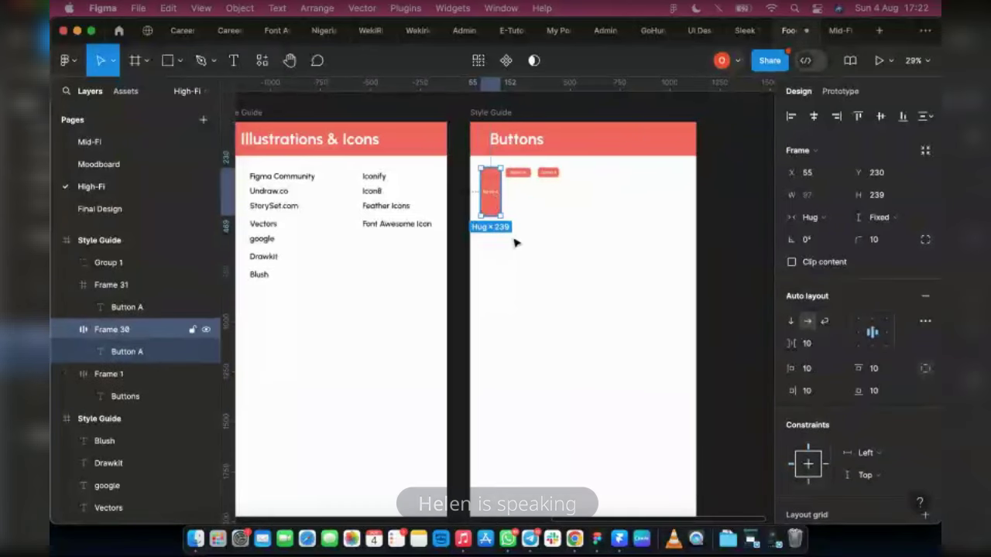
# - Move the stretched auto layout button below the other buttons to about X 231, Y 478 and widen it to about 588
pyautogui.moveTo(490, 193); pyautogui.dragTo(723, 257)
pyautogui.scroll(2, 534, 243)
pyautogui.scroll(3, 534, 245)
pyautogui.scroll(3, 551, 241)
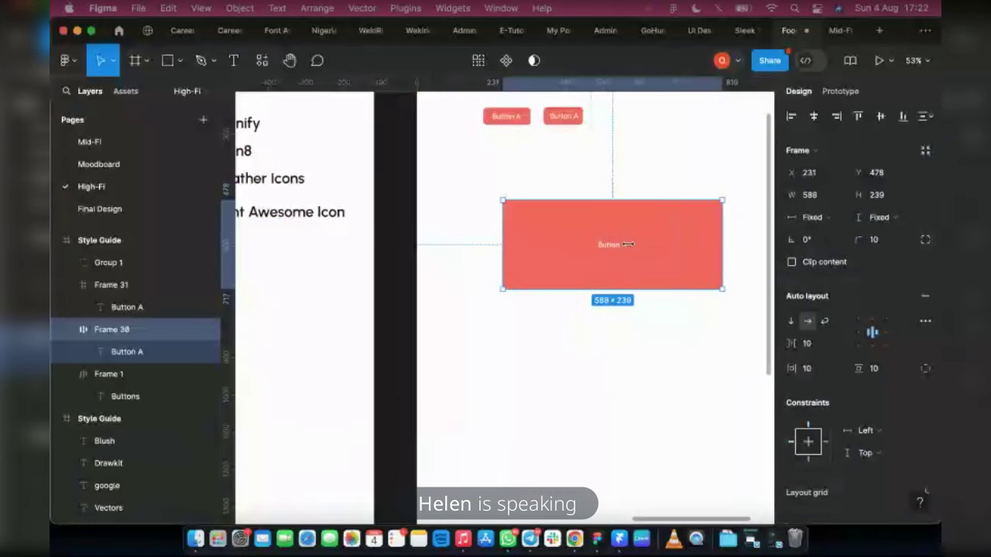
pyautogui.scroll(3, 632, 252)
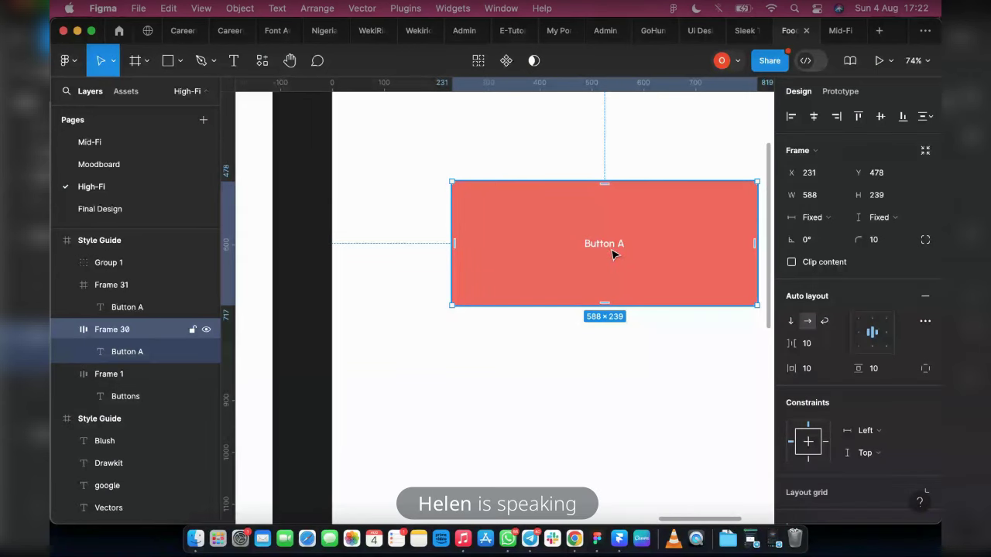
# - Try to move the "Button A" text freely inside the enlarged auto layout button
pyautogui.doubleClick(612, 254)
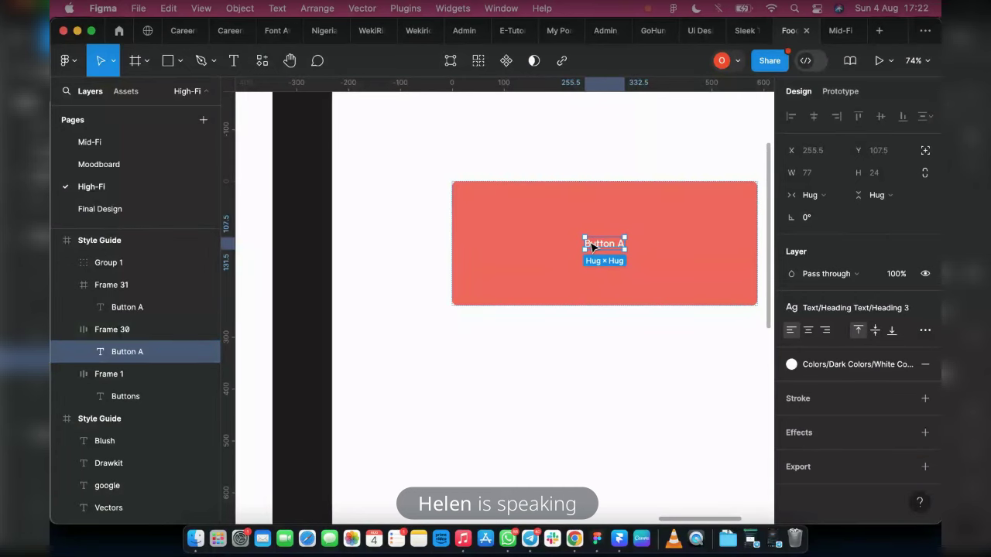
pyautogui.click(672, 214)
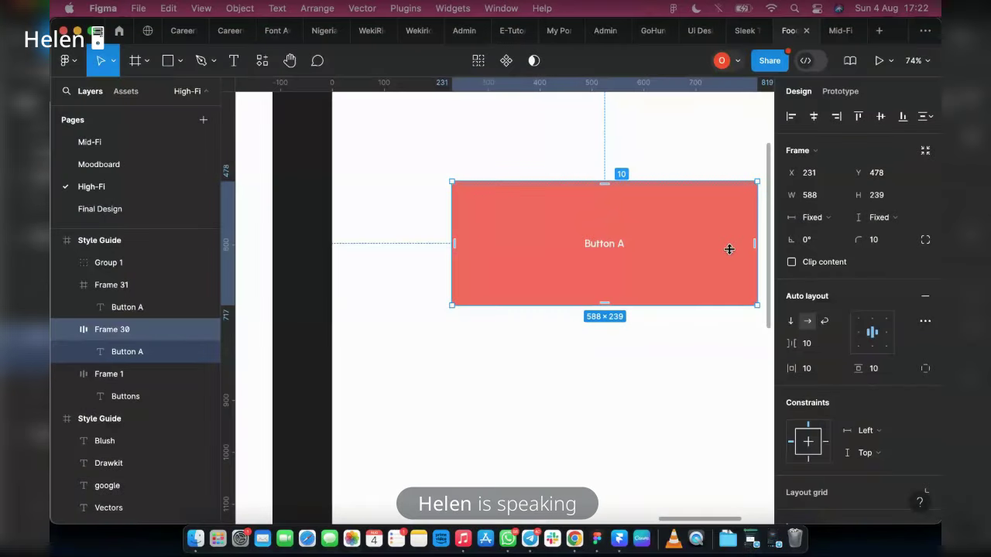
pyautogui.click(600, 244)
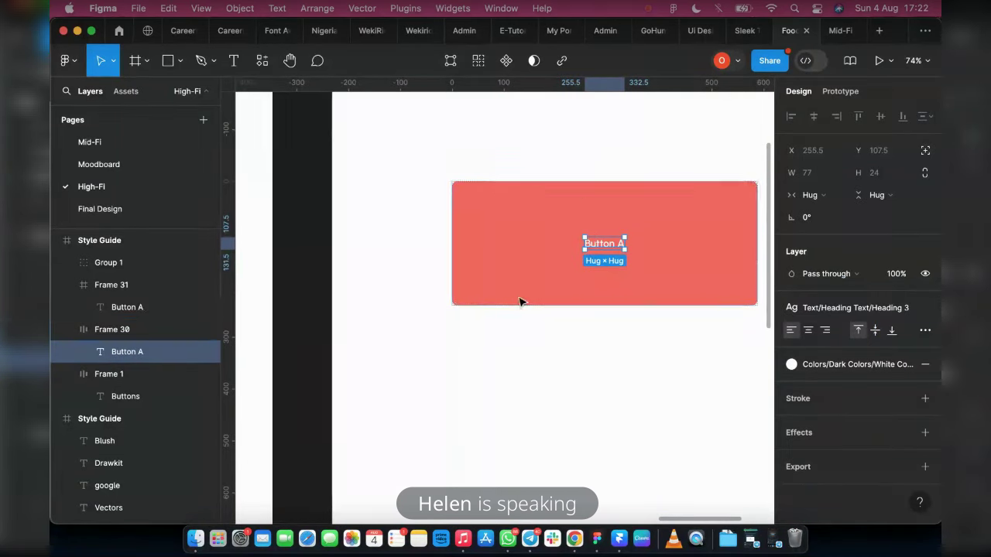
pyautogui.moveTo(607, 240); pyautogui.dragTo(608, 246)
# - Move the plain frame button below the enlarged auto layout button to about X 340, Y 756
pyautogui.scroll(3, 608, 246)
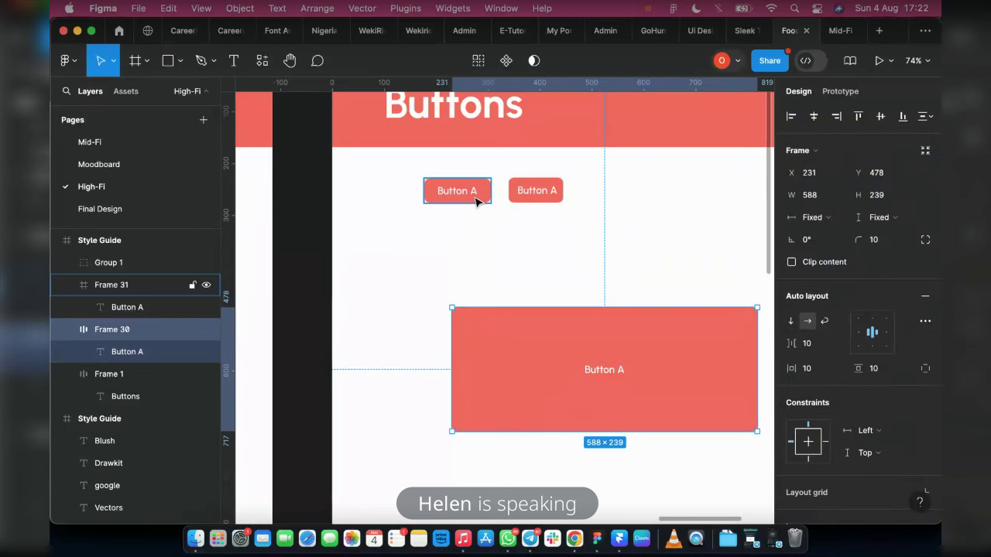
pyautogui.moveTo(475, 201); pyautogui.dragTo(542, 466)
pyautogui.scroll(-2, 586, 270)
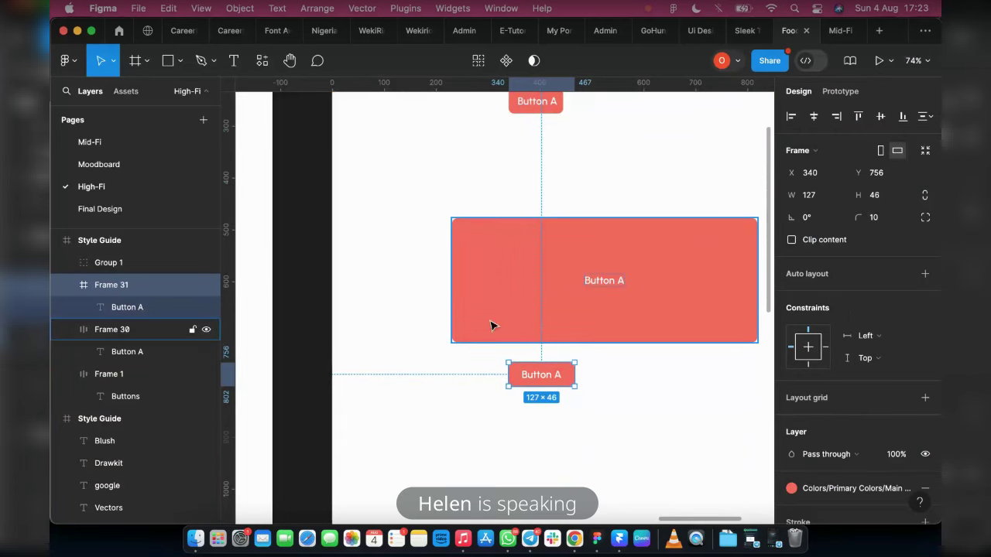
pyautogui.scroll(-1, 531, 357)
pyautogui.scroll(-2, 531, 356)
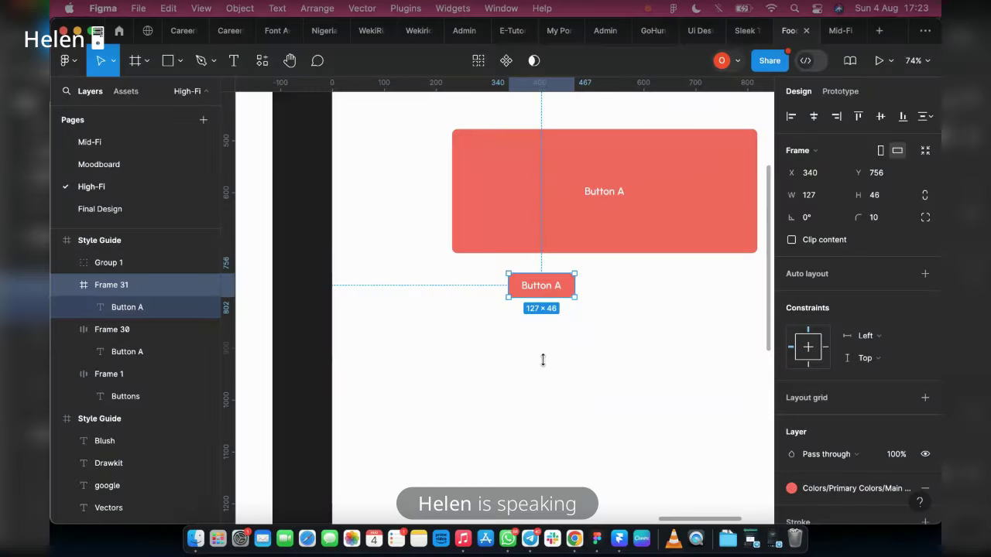
# - Enlarge the plain frame button to about 428 × 312 and move its text toward the frame's center
pyautogui.moveTo(543, 359); pyautogui.dragTo(542, 435)
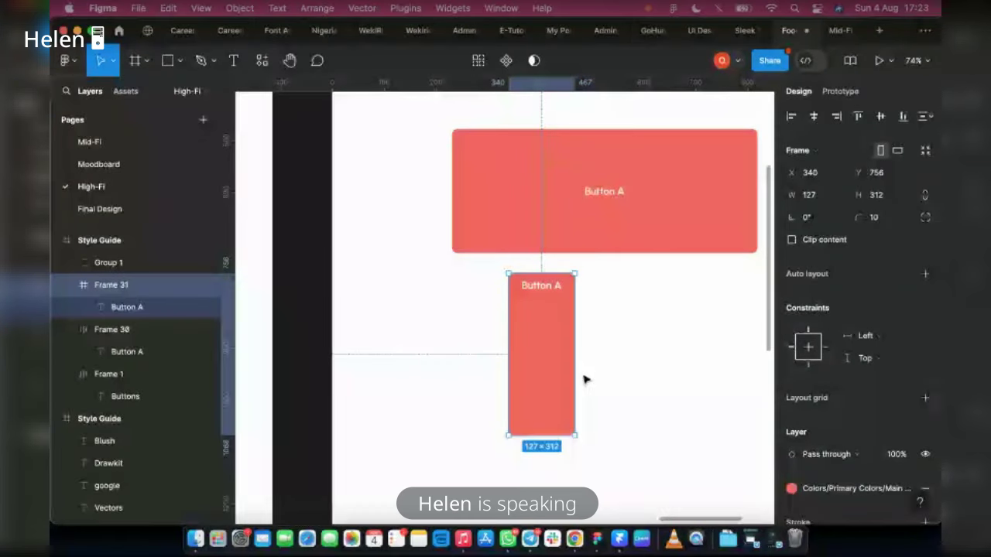
pyautogui.moveTo(584, 379); pyautogui.dragTo(733, 368)
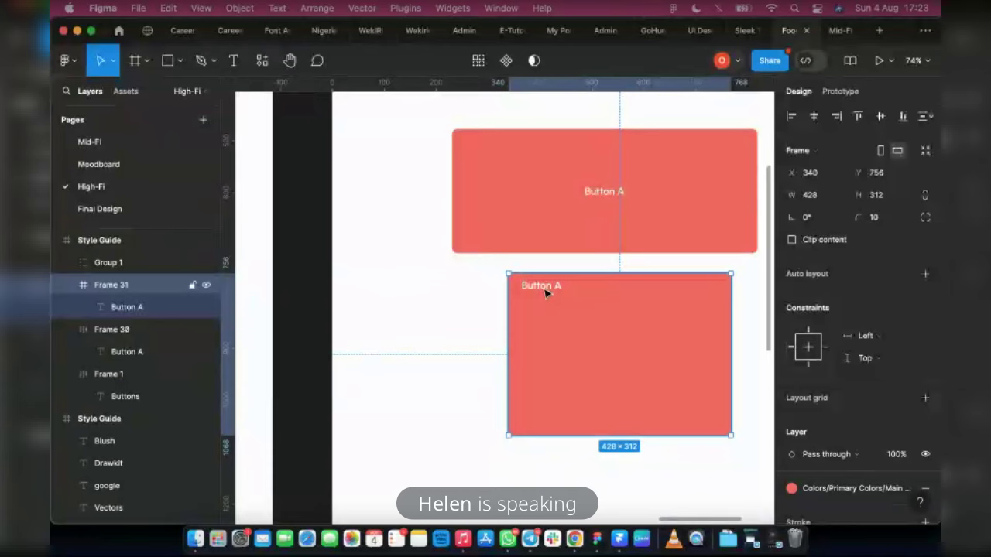
pyautogui.moveTo(545, 292); pyautogui.dragTo(622, 356)
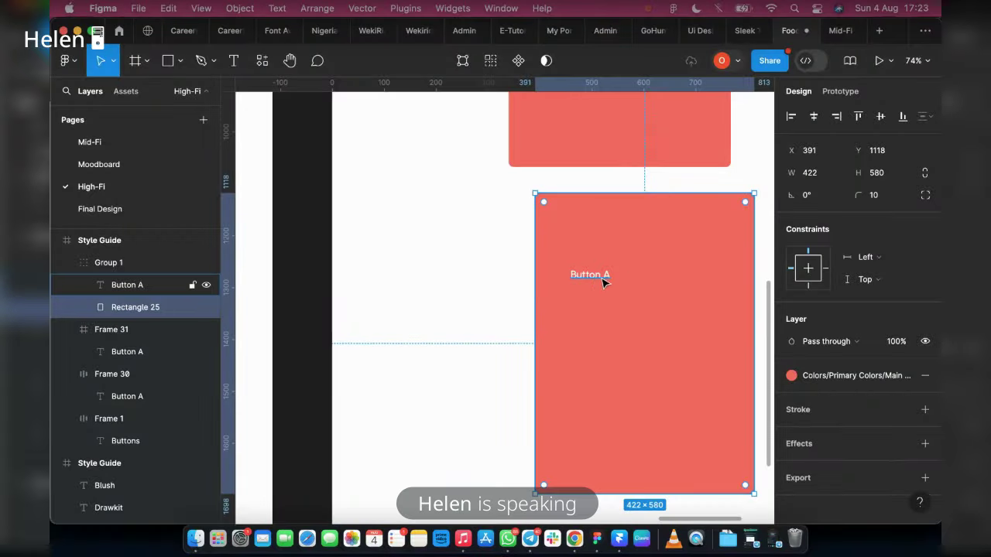
# - Shrink the grouped button's text box to about 85 × 24 and place it at about X 515, Y 1287 on the rectangle
pyautogui.doubleClick(616, 276)
pyautogui.press('Escape')
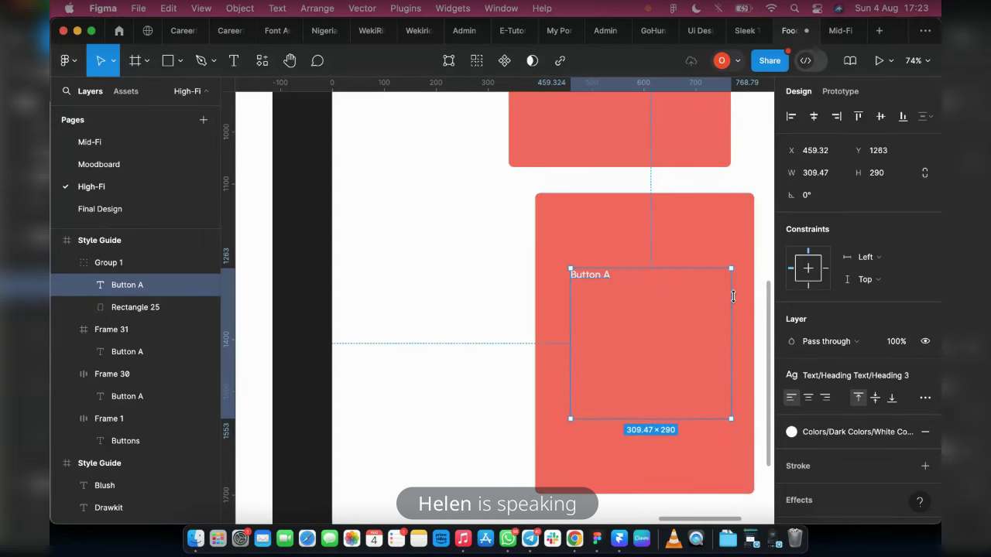
pyautogui.moveTo(732, 295); pyautogui.dragTo(615, 292)
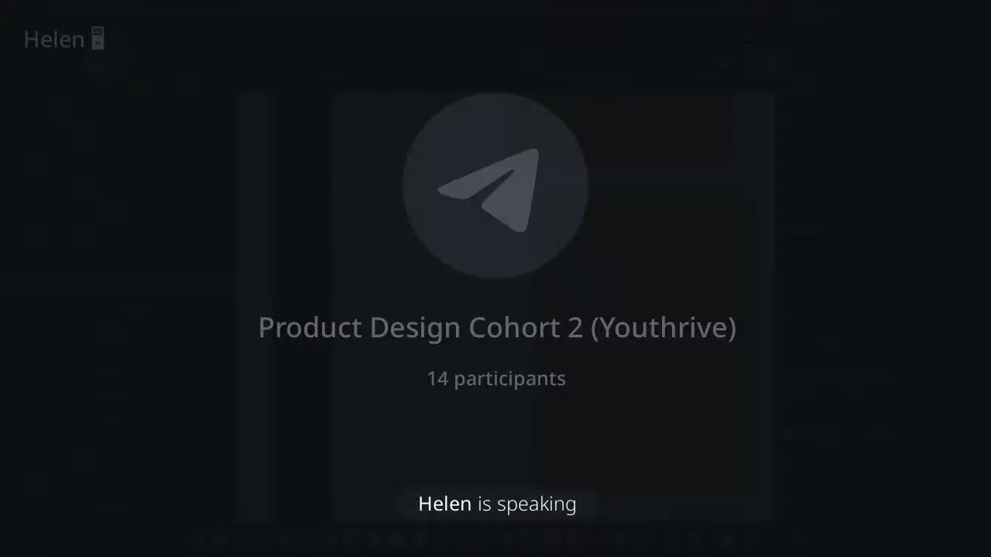
pyautogui.moveTo(590, 283); pyautogui.dragTo(621, 296)
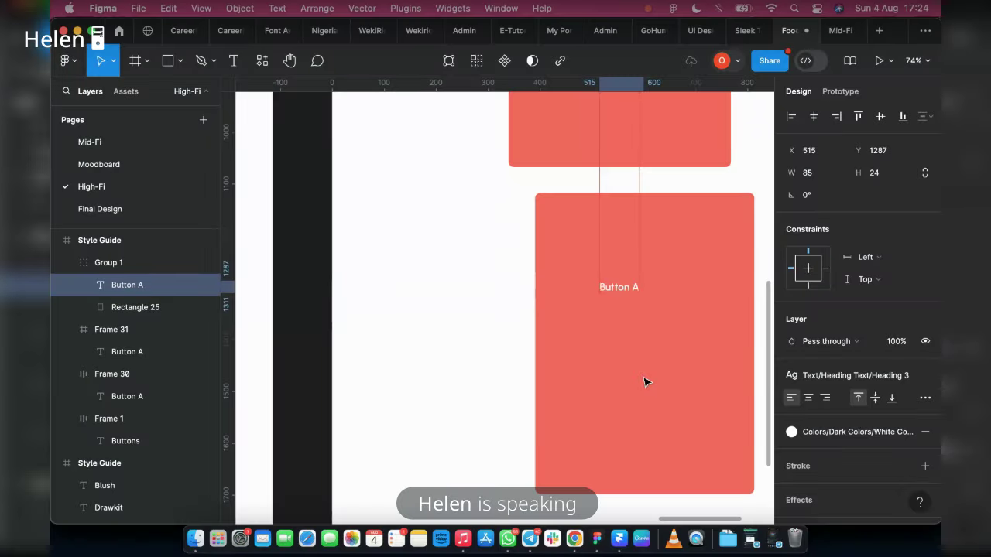
pyautogui.moveTo(646, 382); pyautogui.dragTo(643, 385)
pyautogui.scroll(-2, 507, 177)
pyautogui.click(136, 308)
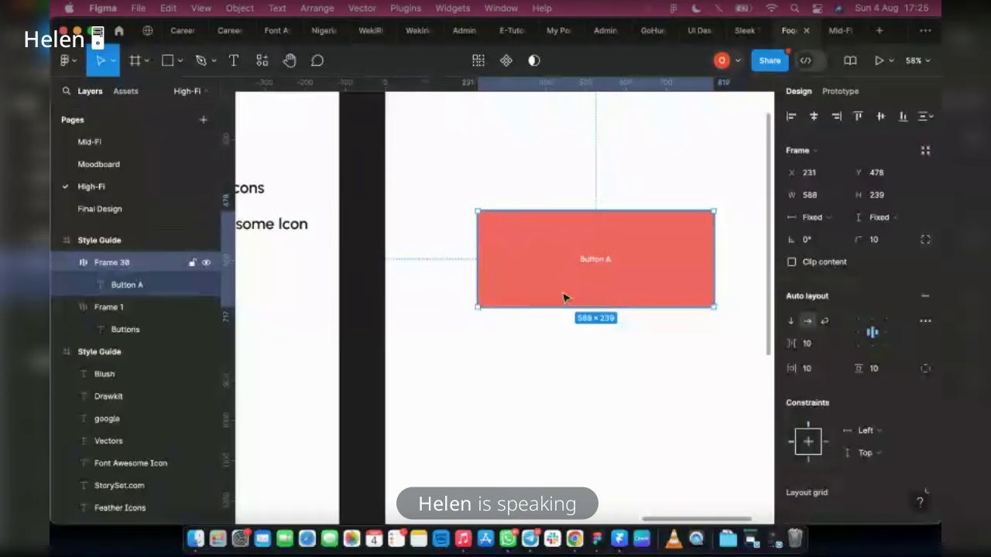
# - Move the auto layout button up below the Buttons header to about X 128, Y 264
pyautogui.scroll(1, 554, 296)
pyautogui.scroll(3, 554, 296)
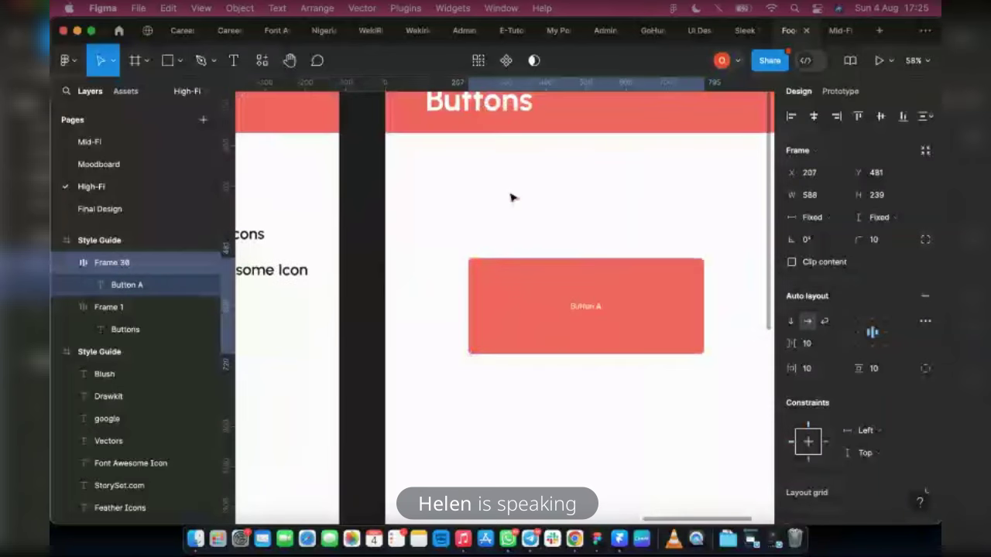
pyautogui.moveTo(510, 197); pyautogui.dragTo(517, 211)
pyautogui.click(525, 207)
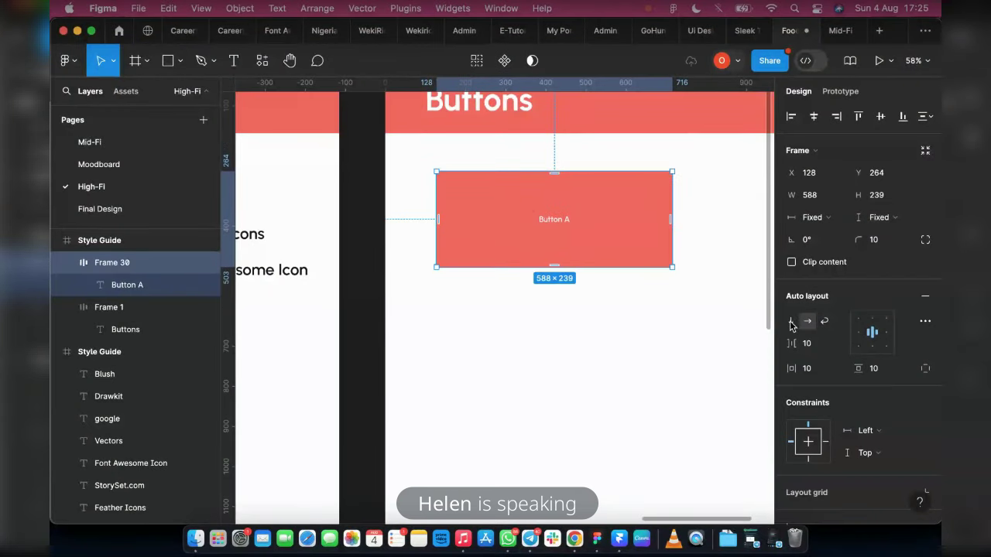
# - Set the auto layout button's height to 50 and its width to 200
pyautogui.click(890, 204)
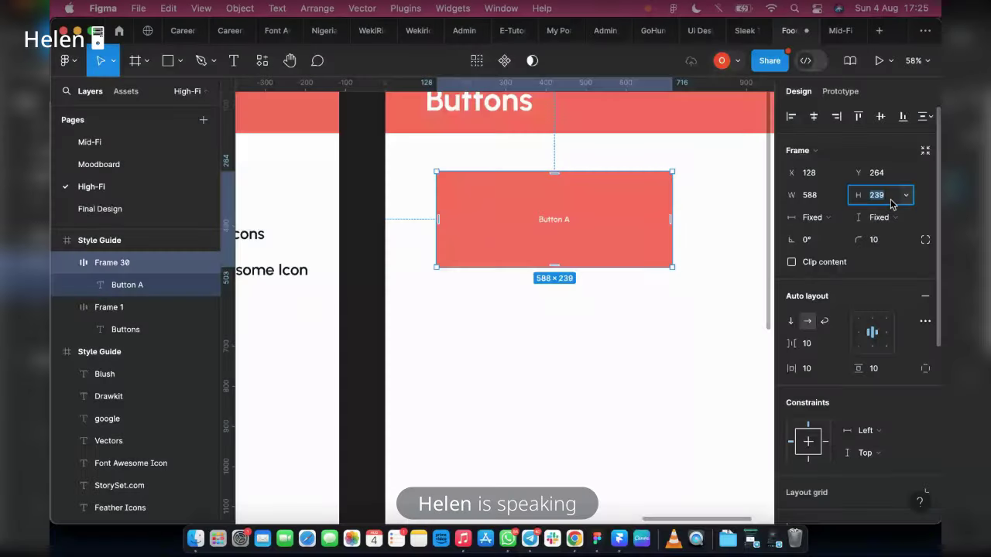
pyautogui.write('50')
pyautogui.press('Return')
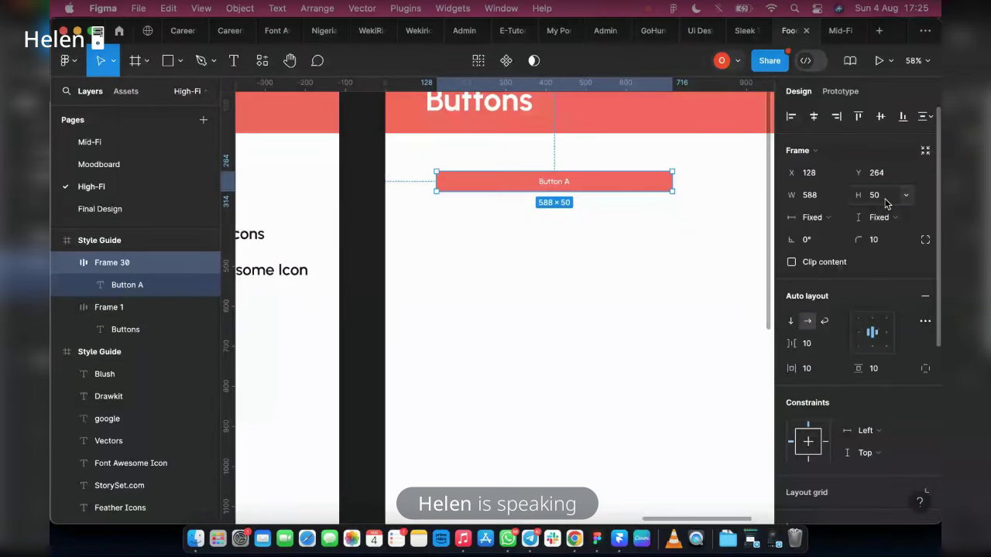
pyautogui.click(818, 198)
pyautogui.write('200')
pyautogui.press('Return')
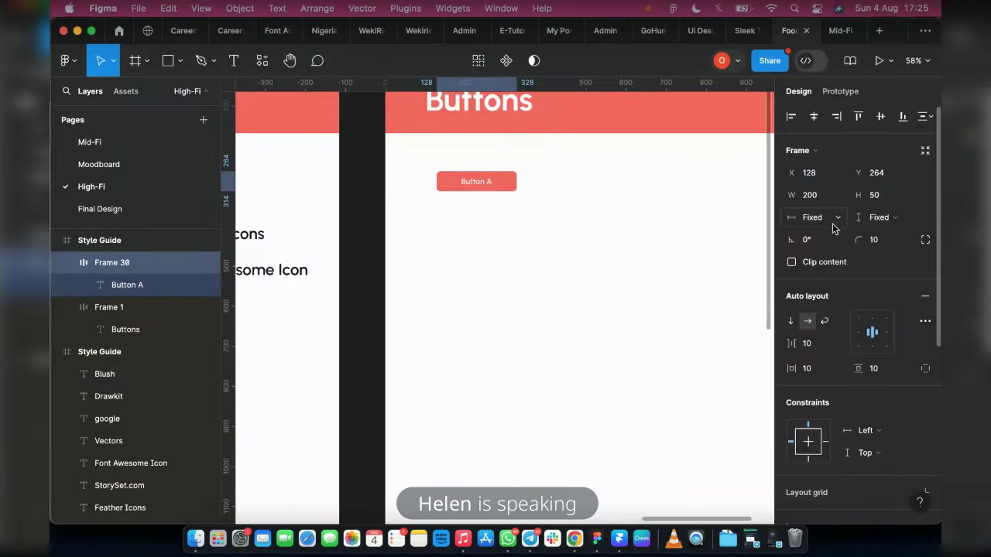
# - Set the auto layout button's horizontal resizing to Hug and move it to about X 138, Y 250
pyautogui.click(827, 219)
pyautogui.press('Return')
pyautogui.scroll(6, 495, 189)
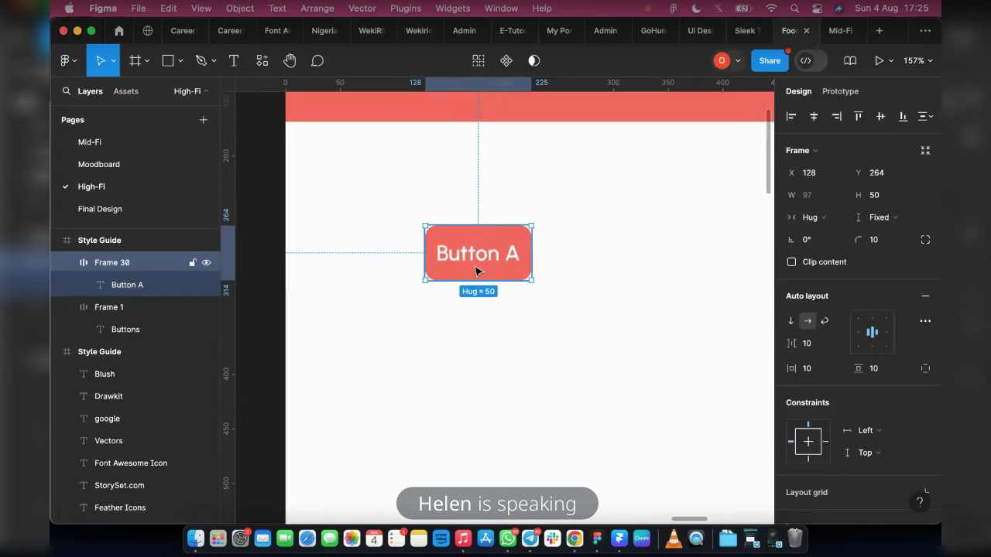
pyautogui.scroll(-2, 478, 259)
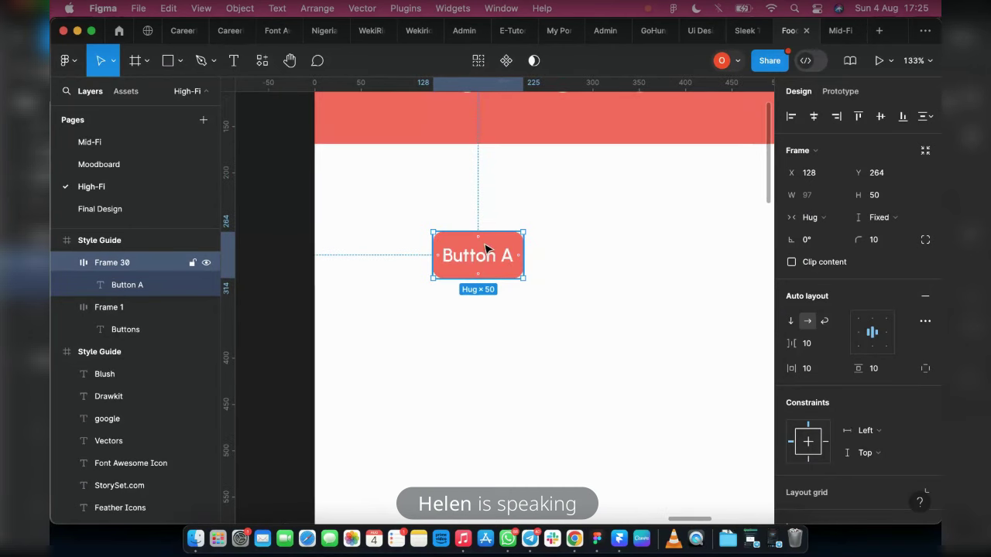
pyautogui.moveTo(482, 247); pyautogui.dragTo(491, 244)
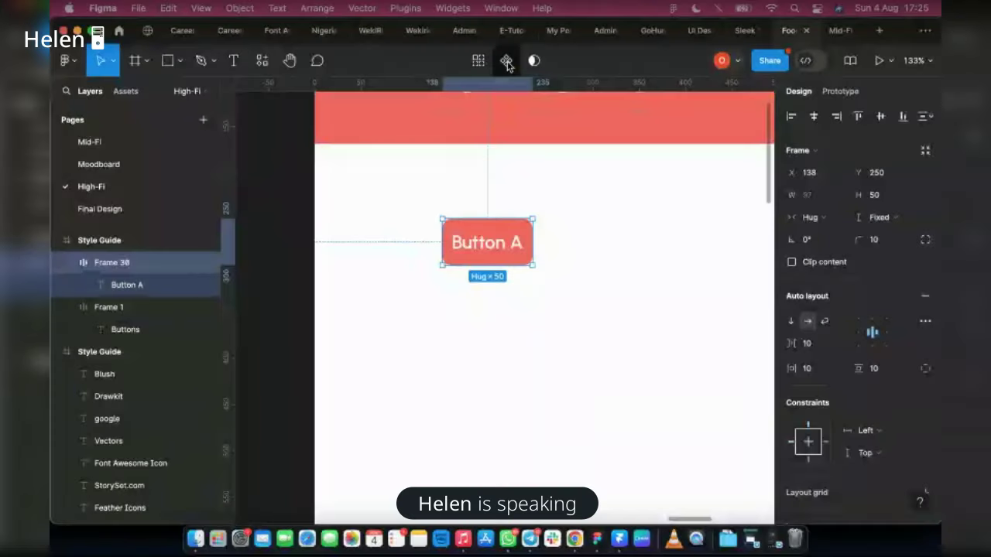
# - Open the list of commands available for the auto layout button
pyautogui.rightClick(498, 243)
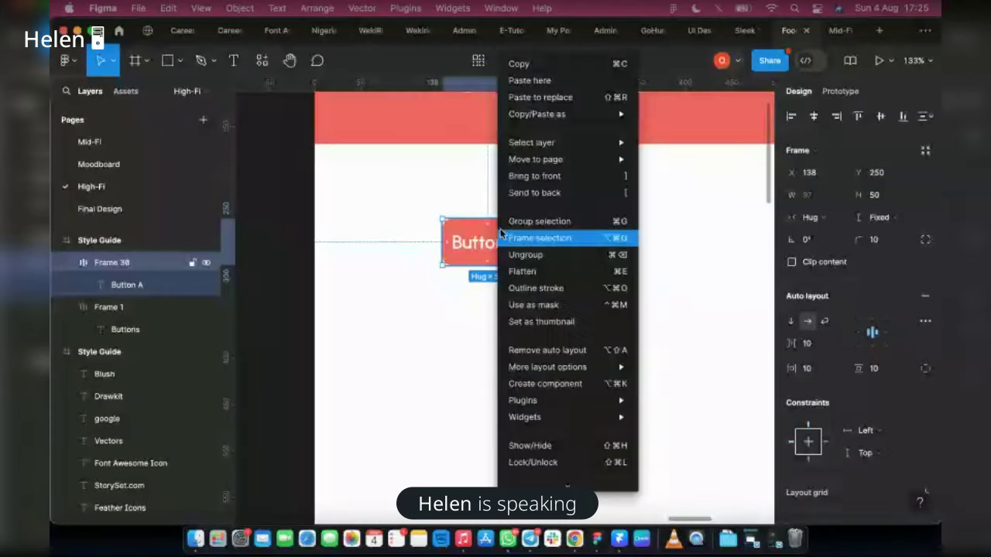